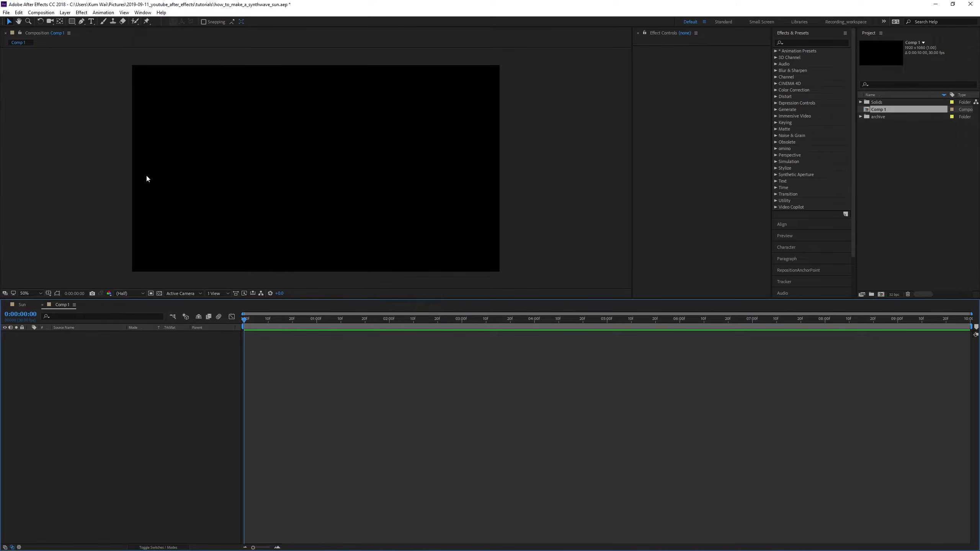
Choose the Ellipse tool and set the shape fill colour to white (FFFFFF)
{"action": "left_click", "coordinate": [72, 22]}
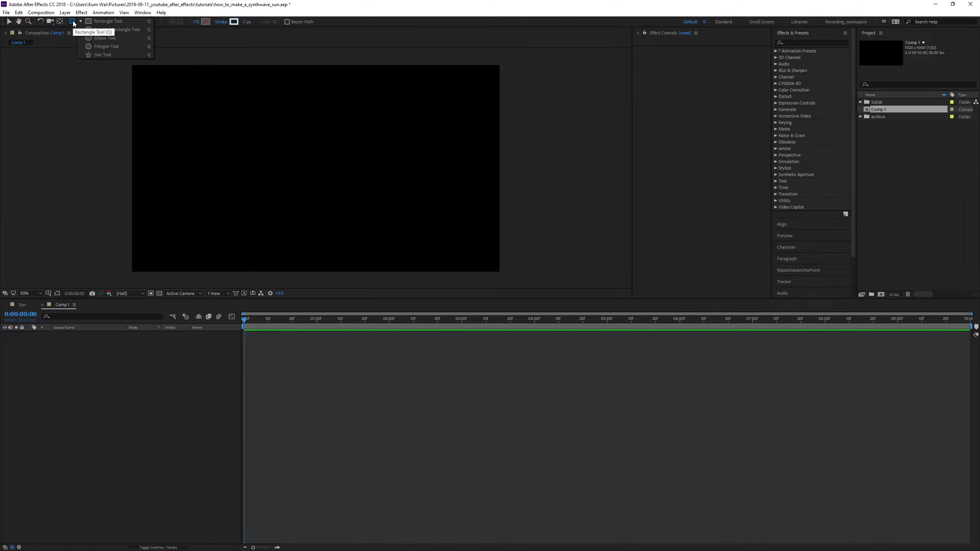
{"action": "left_click", "coordinate": [97, 40]}
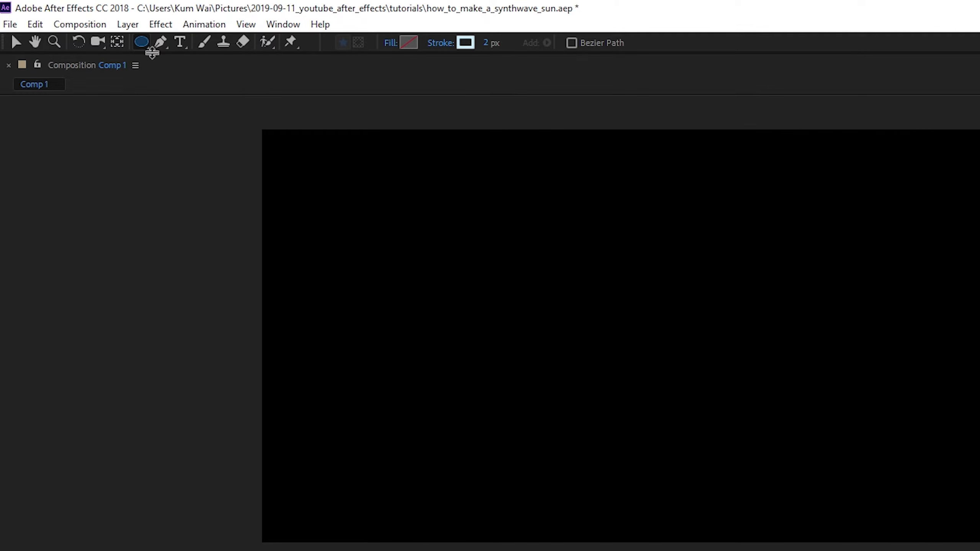
{"action": "left_click", "coordinate": [408, 43]}
{"action": "left_click", "coordinate": [19, 38]}
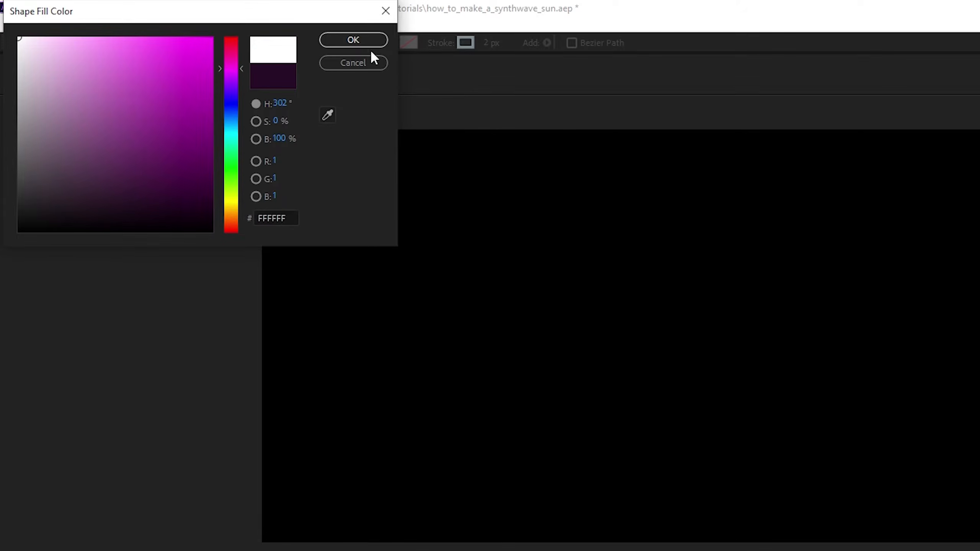
{"action": "left_click", "coordinate": [352, 41]}
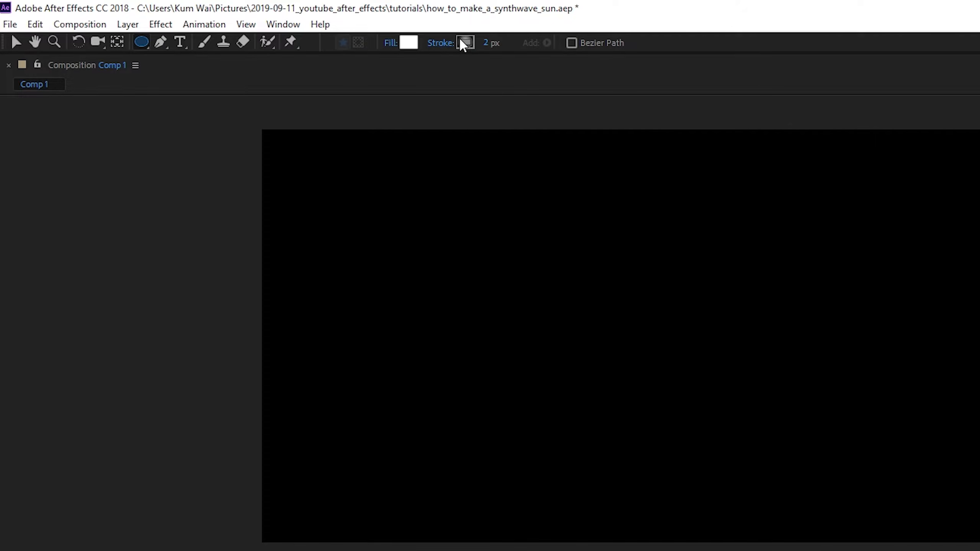
Set the shape stroke to None and create an ellipse shape layer that fills the whole composition, with its path outline shown
{"action": "left_click", "coordinate": [463, 45], "text": "alt"}
{"action": "left_click", "coordinate": [466, 42], "text": "alt"}
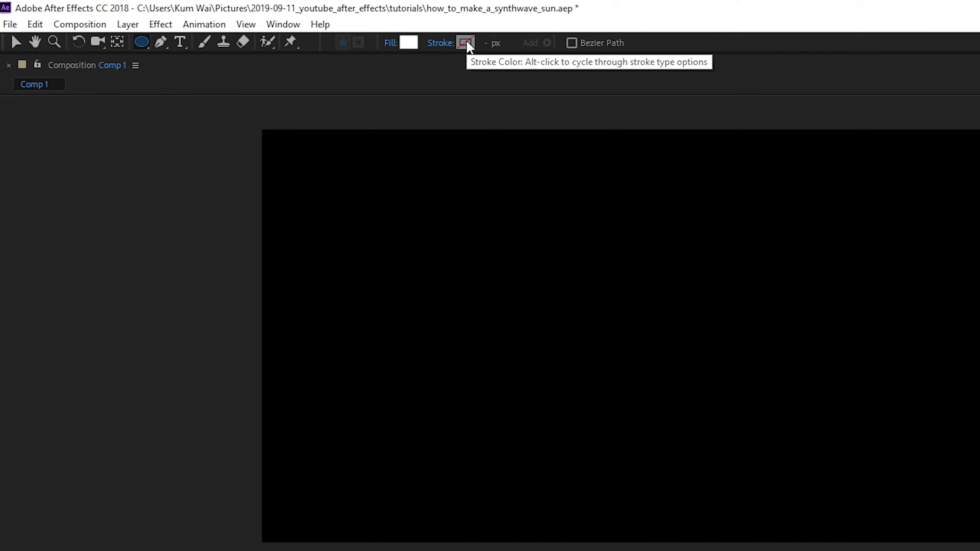
{"action": "left_click", "coordinate": [466, 43], "text": "alt"}
{"action": "left_click", "coordinate": [466, 43], "text": "alt"}
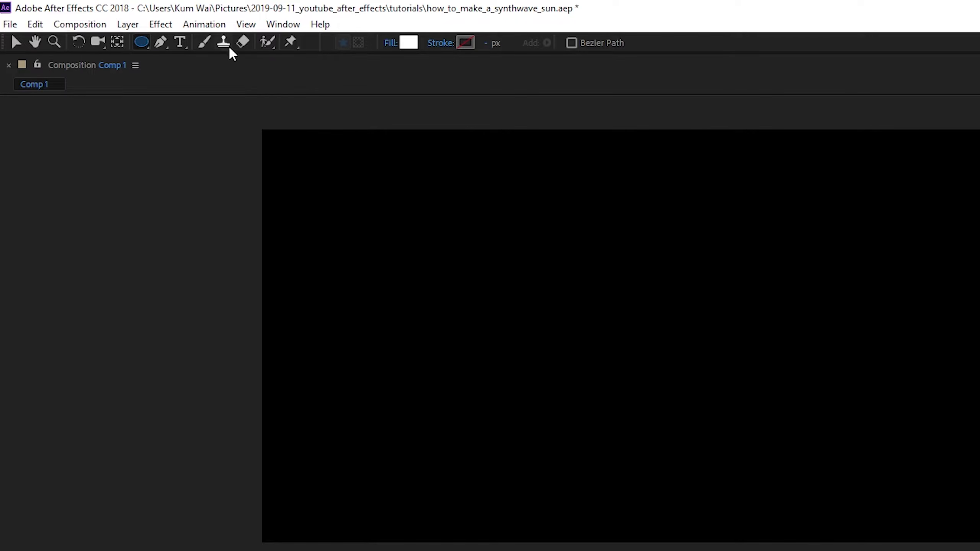
{"action": "double_click", "coordinate": [141, 42]}
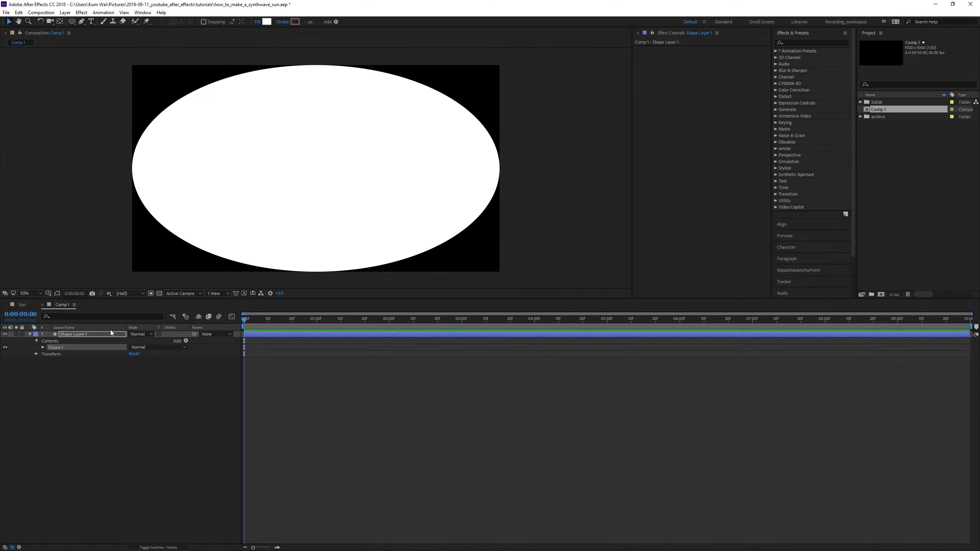
{"action": "left_click", "coordinate": [58, 294]}
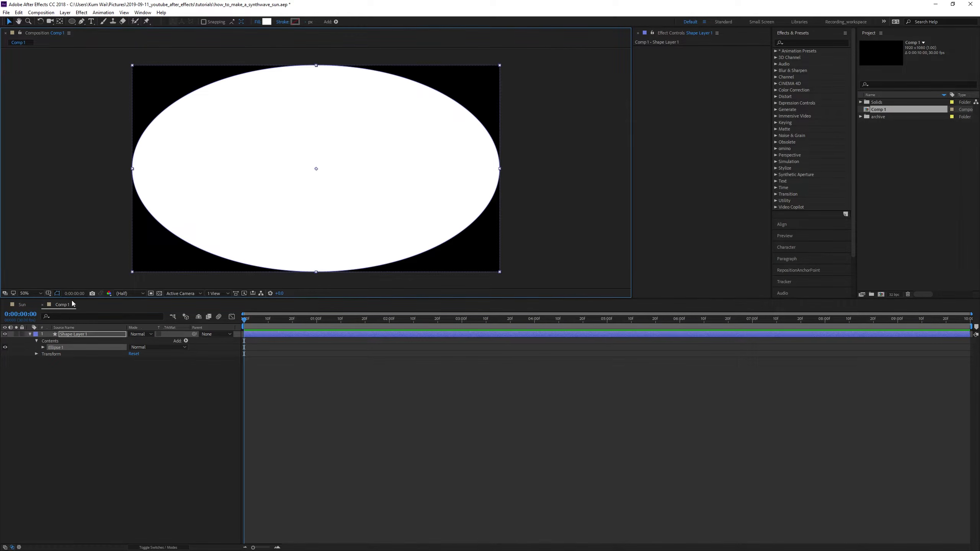
Set the Ellipse Path size of the shape layer to 300 by 300 to make a circle
{"action": "left_click", "coordinate": [43, 348]}
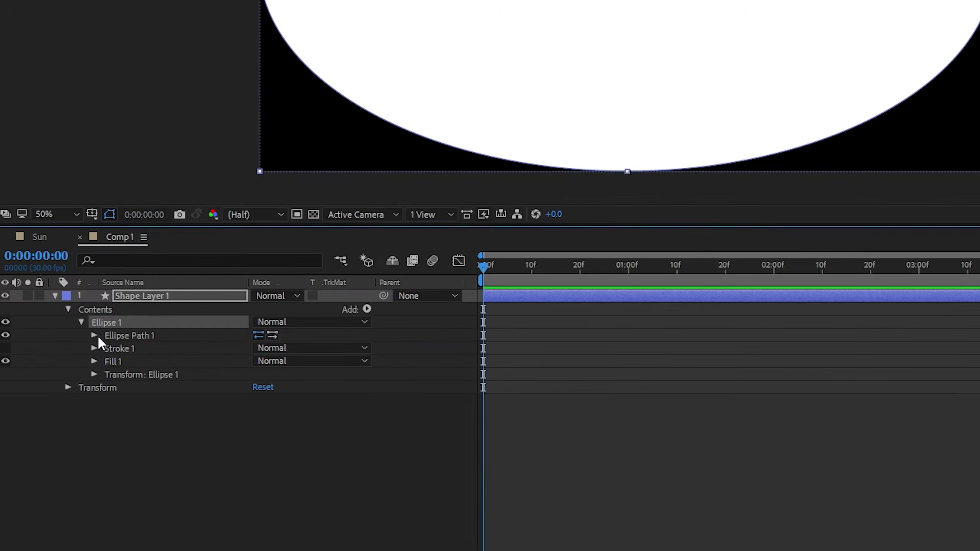
{"action": "left_click", "coordinate": [95, 335]}
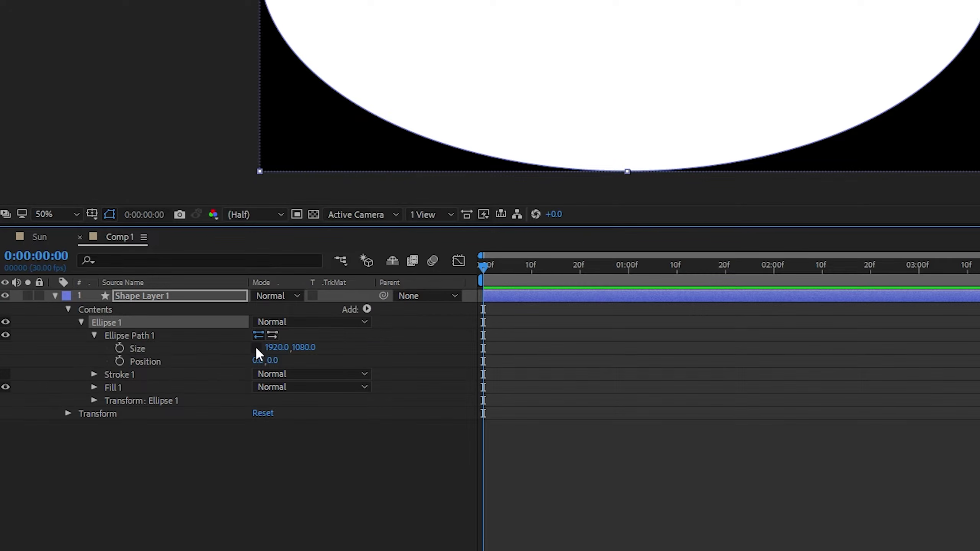
{"action": "left_click", "coordinate": [278, 348]}
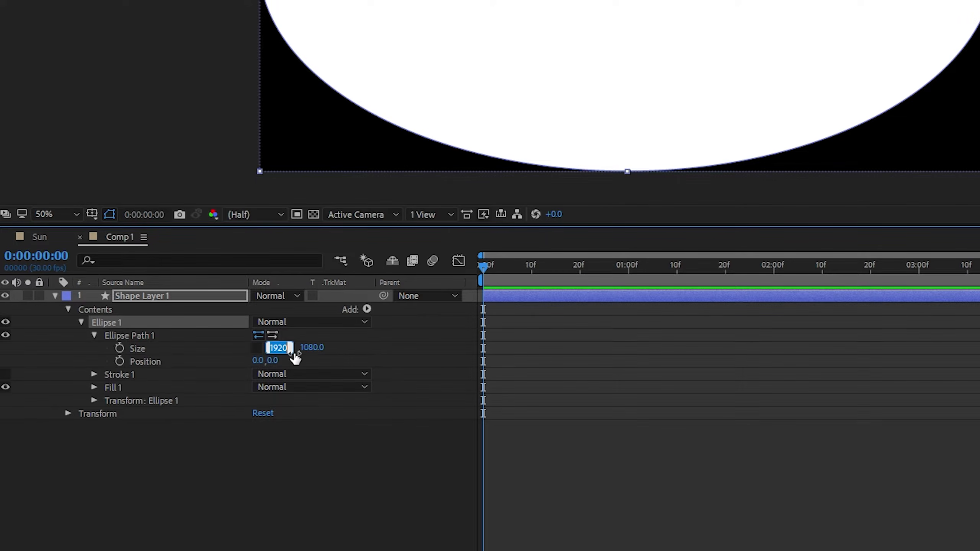
{"action": "type", "text": "300"}
{"action": "key", "text": "Tab"}
{"action": "type", "text": "30"}
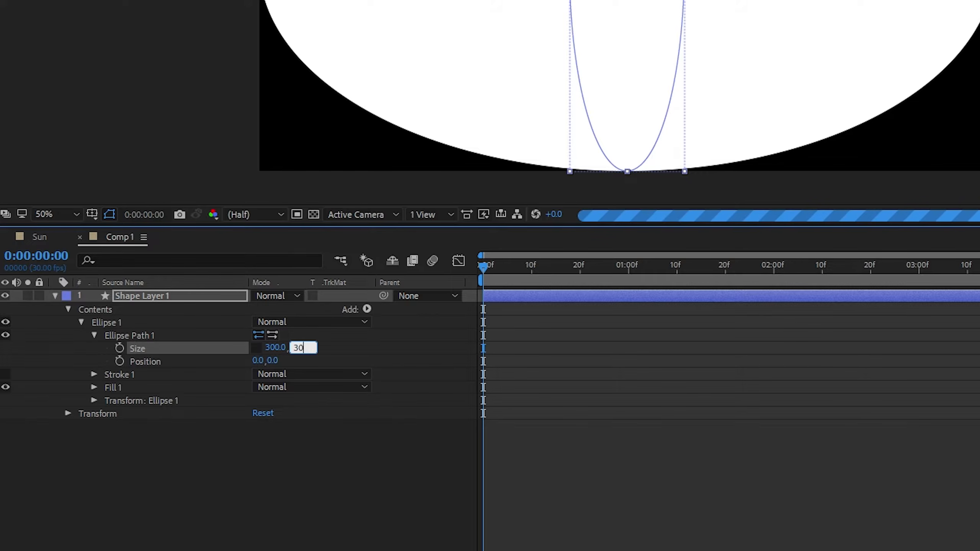
{"action": "type", "text": "0"}
{"action": "key", "text": "Return"}
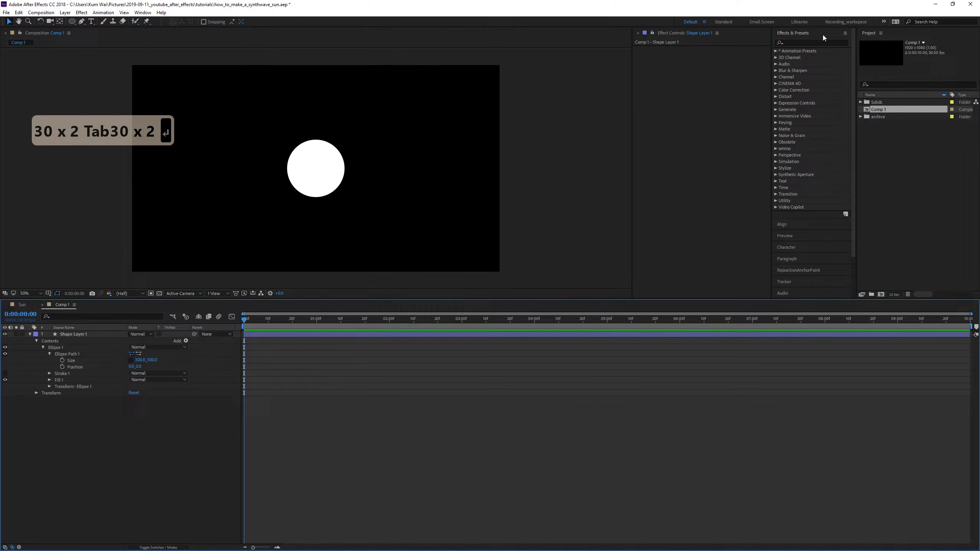
Search the effects for "gradient" and apply Gradient Ramp to the circle's shape layer
{"action": "left_click", "coordinate": [821, 43]}
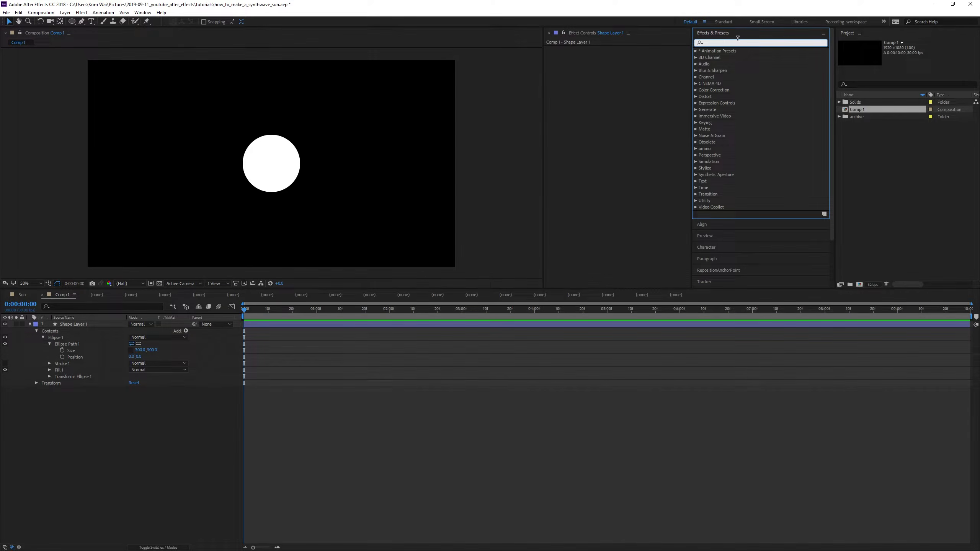
{"action": "type", "text": "gradient"}
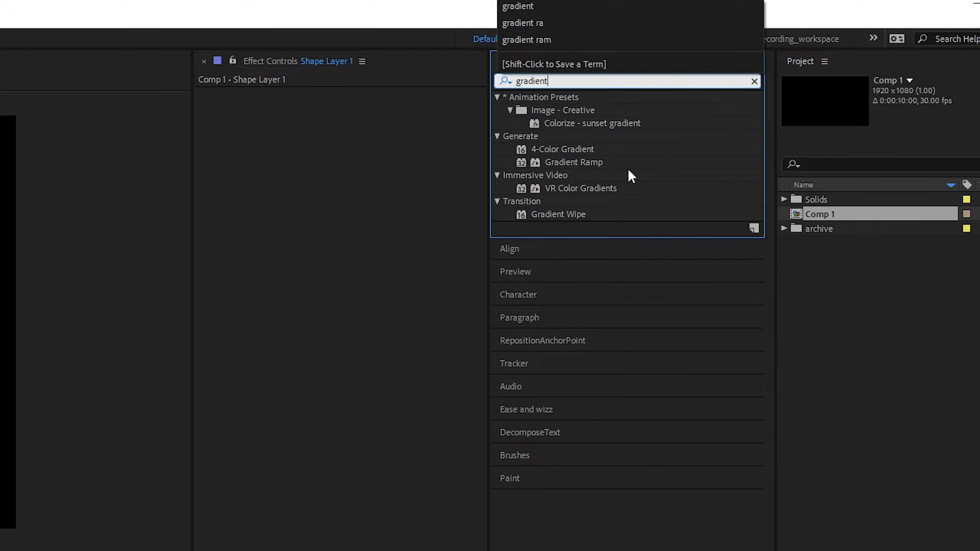
{"action": "left_click", "coordinate": [617, 163]}
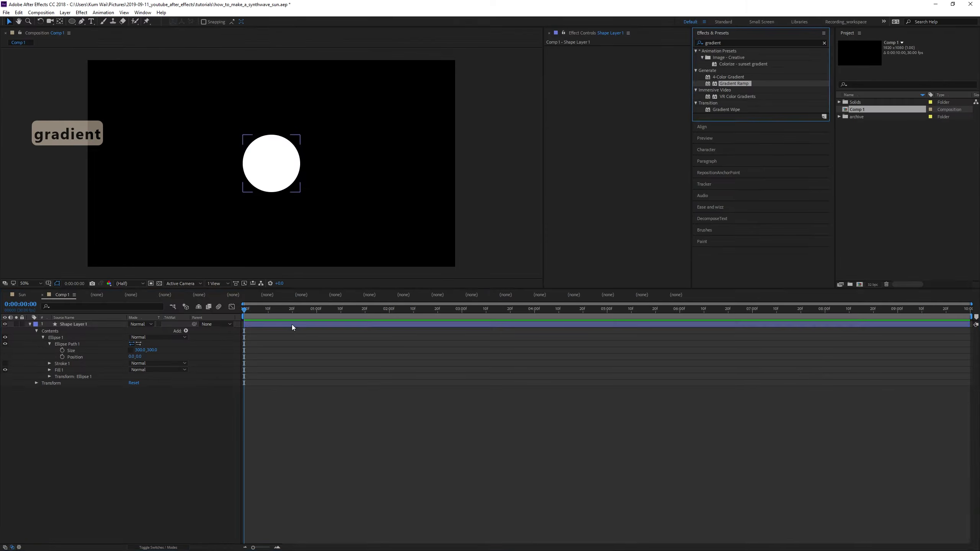
{"action": "left_click", "coordinate": [292, 325]}
{"action": "left_click", "coordinate": [578, 163]}
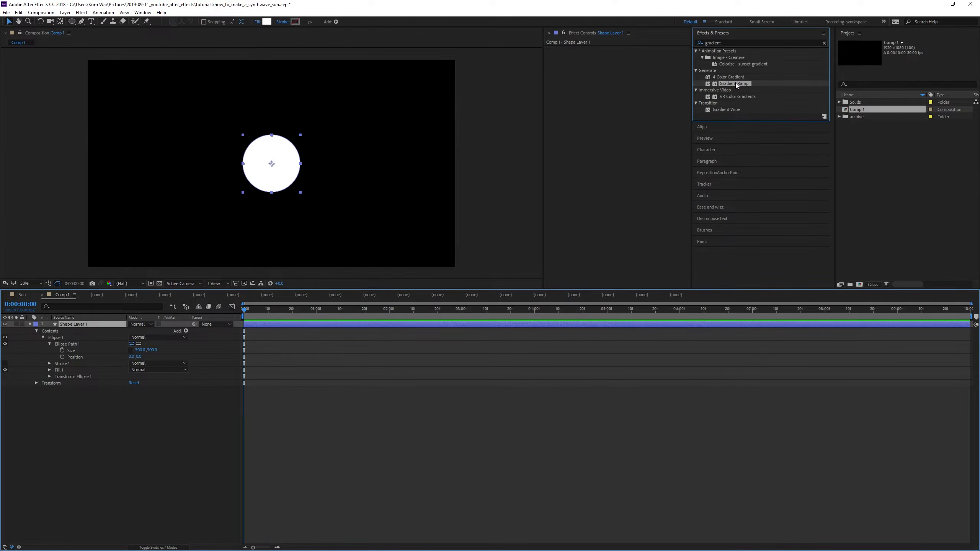
{"action": "double_click", "coordinate": [735, 84]}
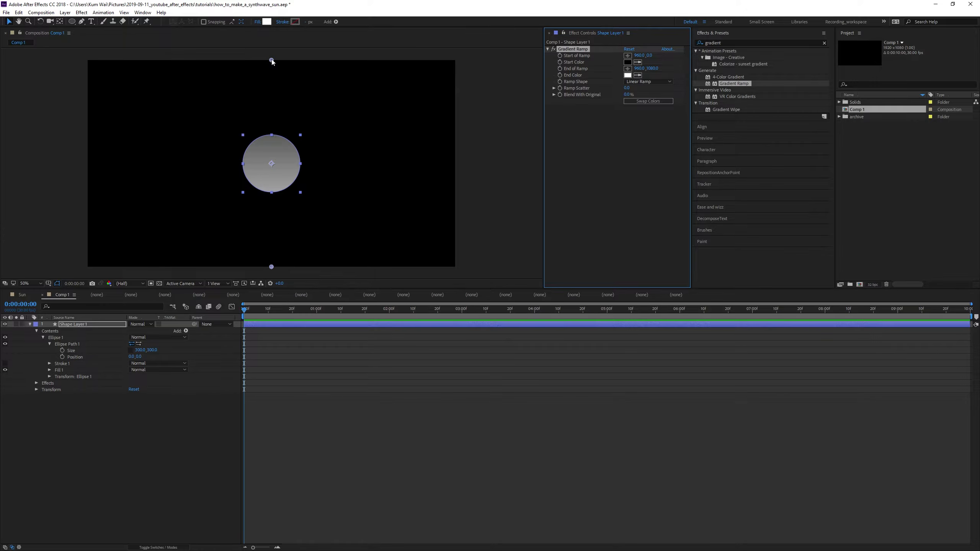
Move the ramp's start point to the circle's upper edge and its end point to just below the lower edge
{"action": "left_click_drag", "start_coordinate": [272, 60], "coordinate": [273, 134]}
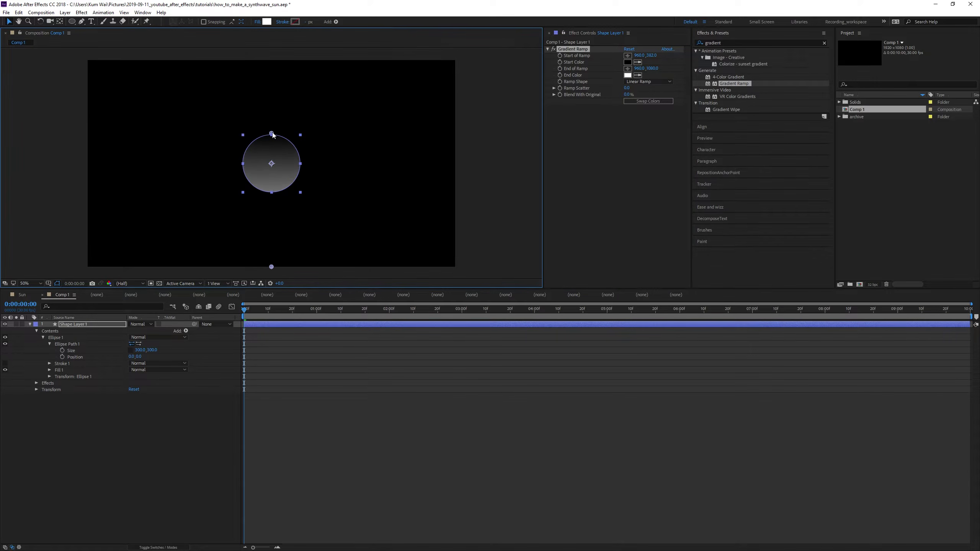
{"action": "left_click_drag", "start_coordinate": [271, 267], "coordinate": [275, 198]}
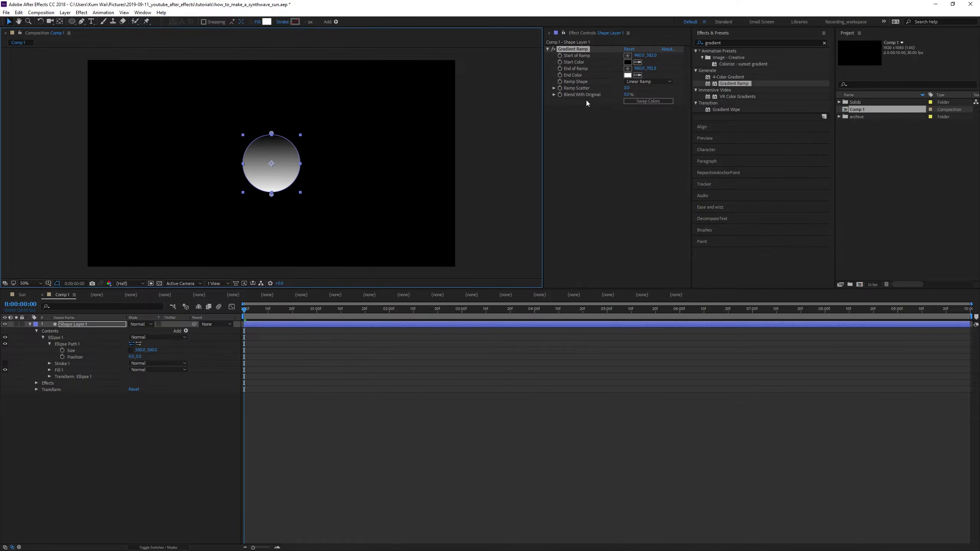
Set the Gradient Ramp's start colour to a dark orange
{"action": "left_click", "coordinate": [628, 61]}
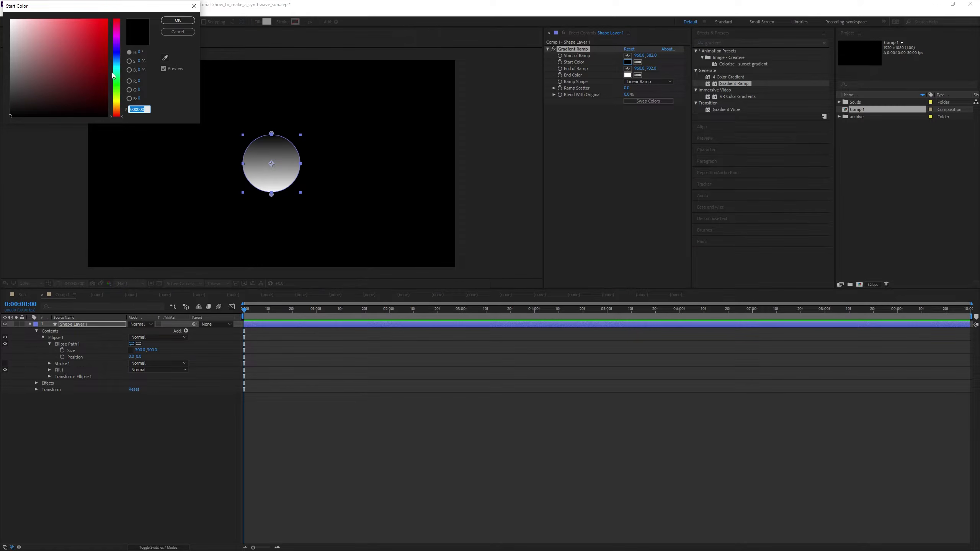
{"action": "left_click_drag", "start_coordinate": [112, 76], "coordinate": [120, 110]}
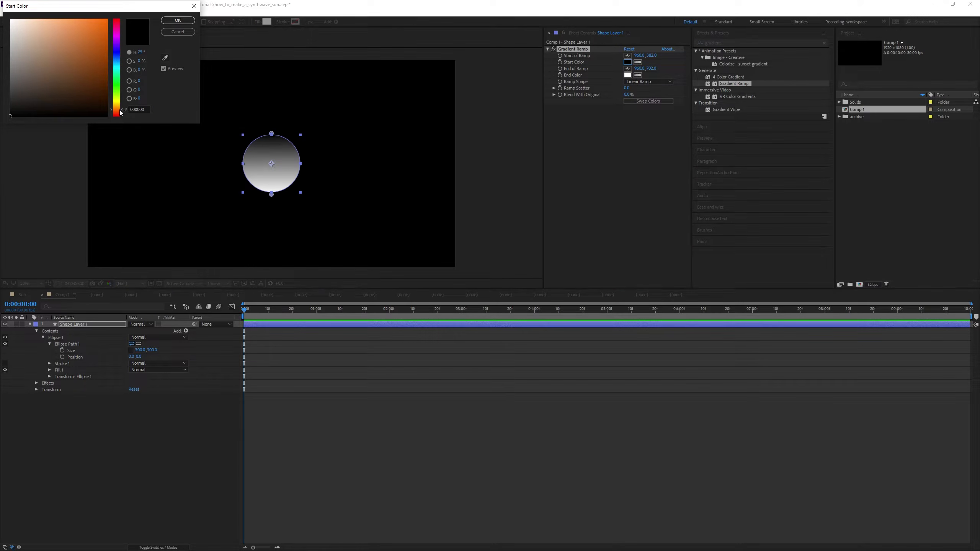
{"action": "left_click_drag", "start_coordinate": [94, 29], "coordinate": [97, 35]}
{"action": "left_click", "coordinate": [186, 20]}
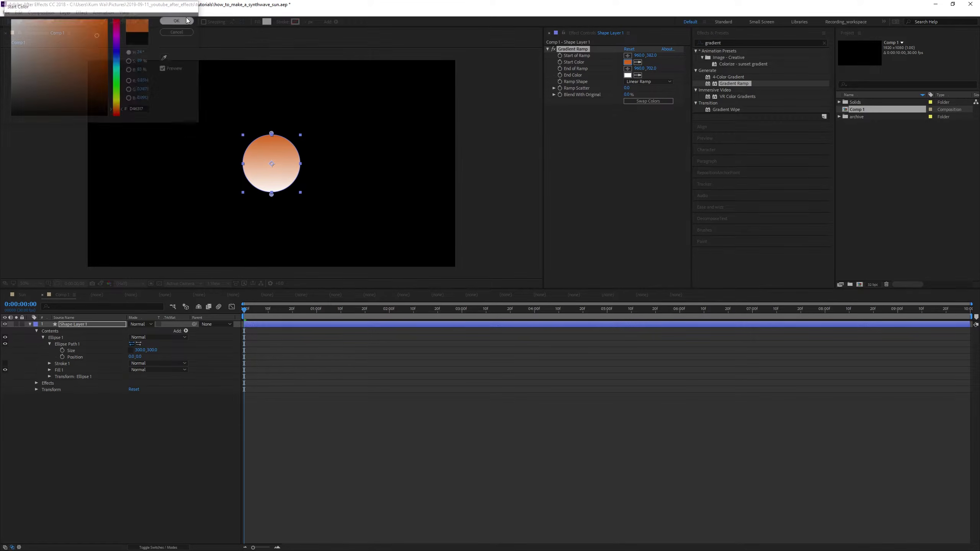
Set the Gradient Ramp's end colour to a bright purple, about D62AF5, and deselect the layer
{"action": "left_click", "coordinate": [628, 76]}
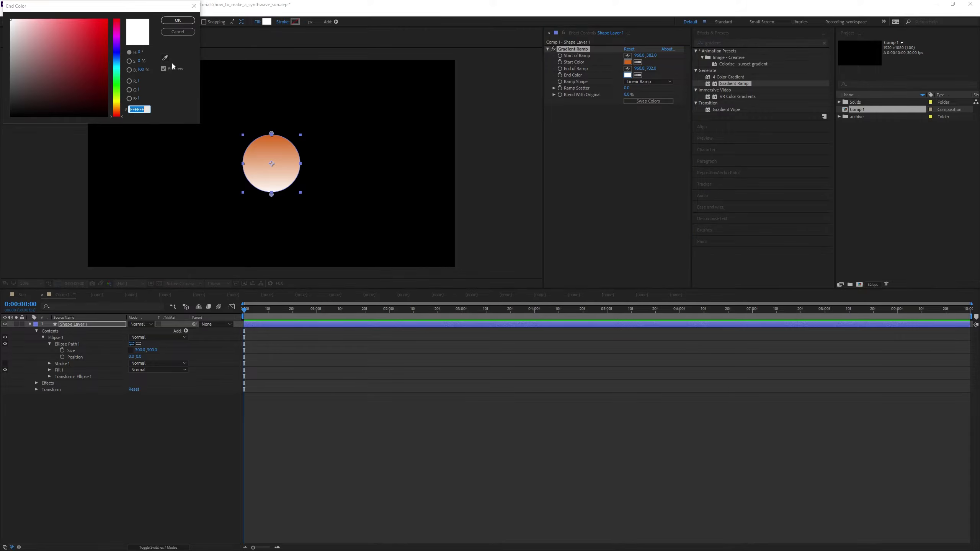
{"action": "left_click", "coordinate": [117, 37]}
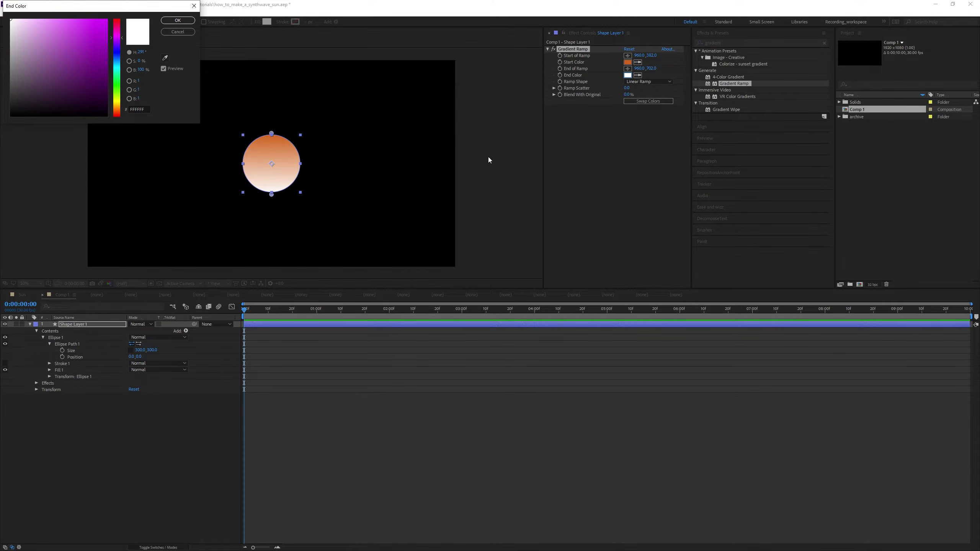
{"action": "left_click_drag", "start_coordinate": [70, 40], "coordinate": [91, 22]}
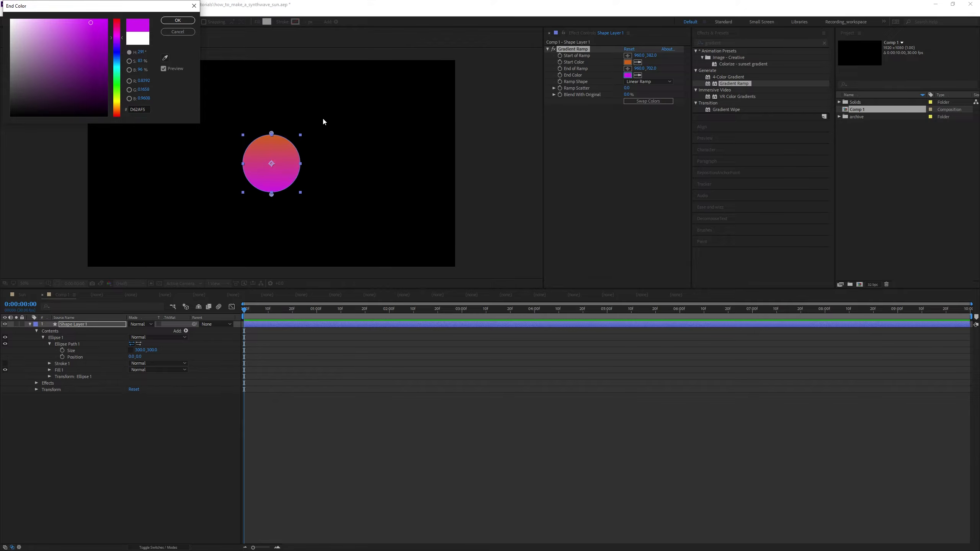
{"action": "left_click", "coordinate": [181, 21]}
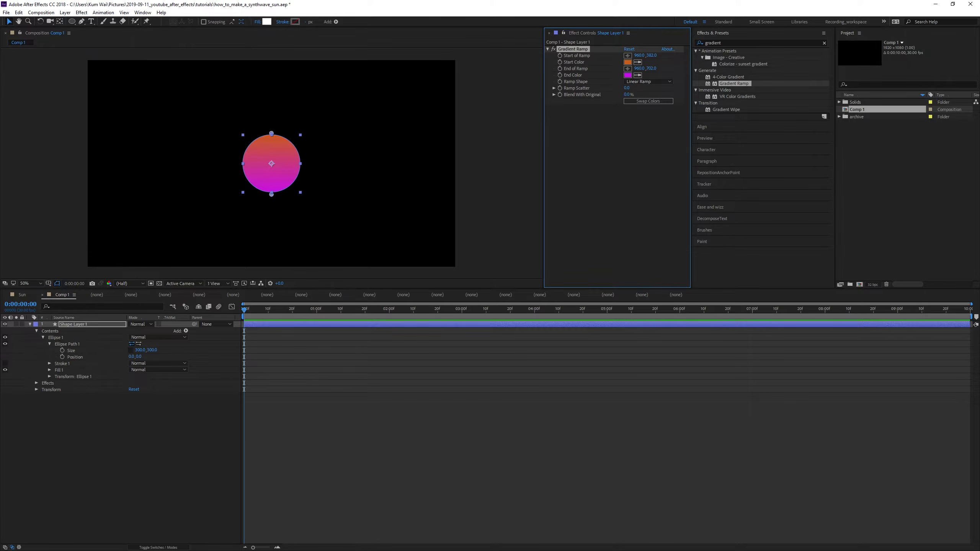
{"action": "left_click", "coordinate": [874, 525]}
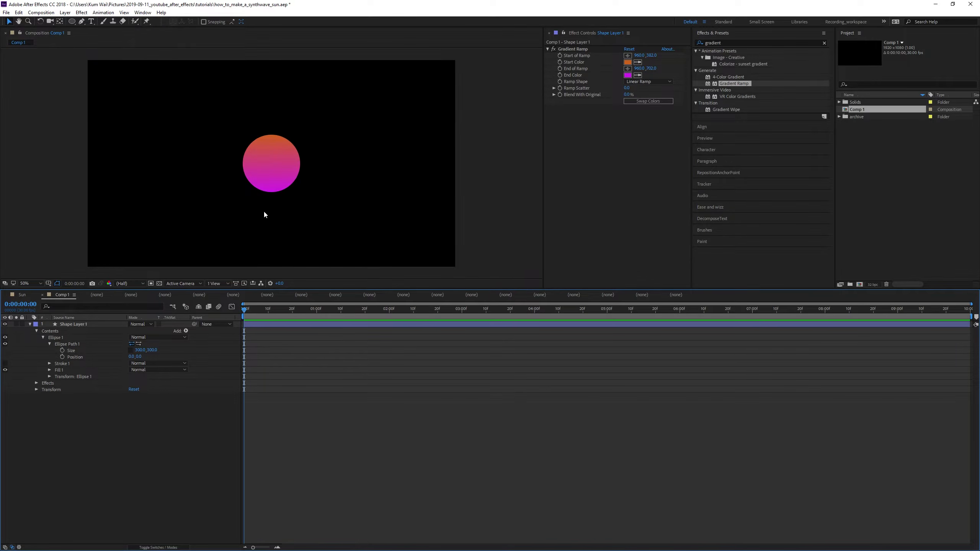
Create a new white solid layer at the composition's full size
{"action": "left_click", "coordinate": [737, 44]}
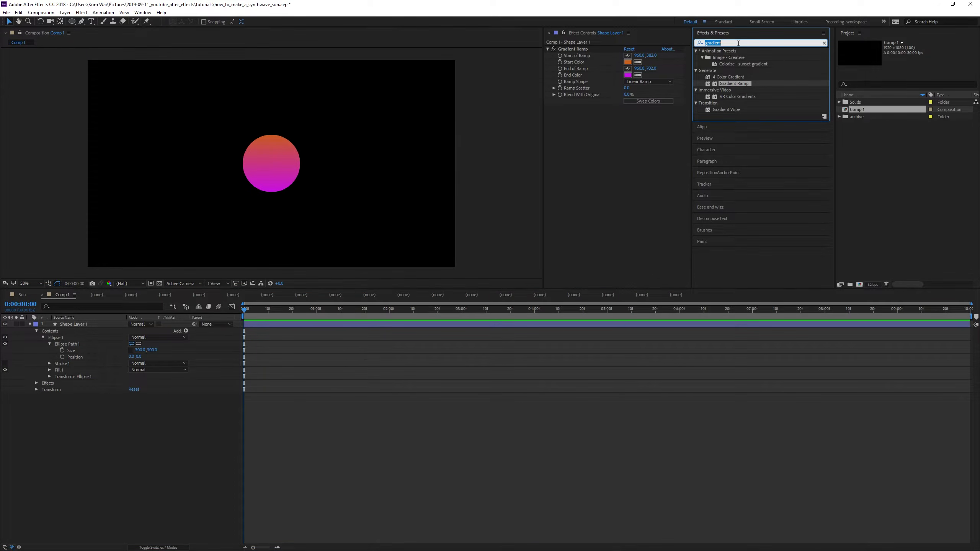
{"action": "left_click", "coordinate": [135, 450]}
{"action": "key", "text": "ctrl+y"}
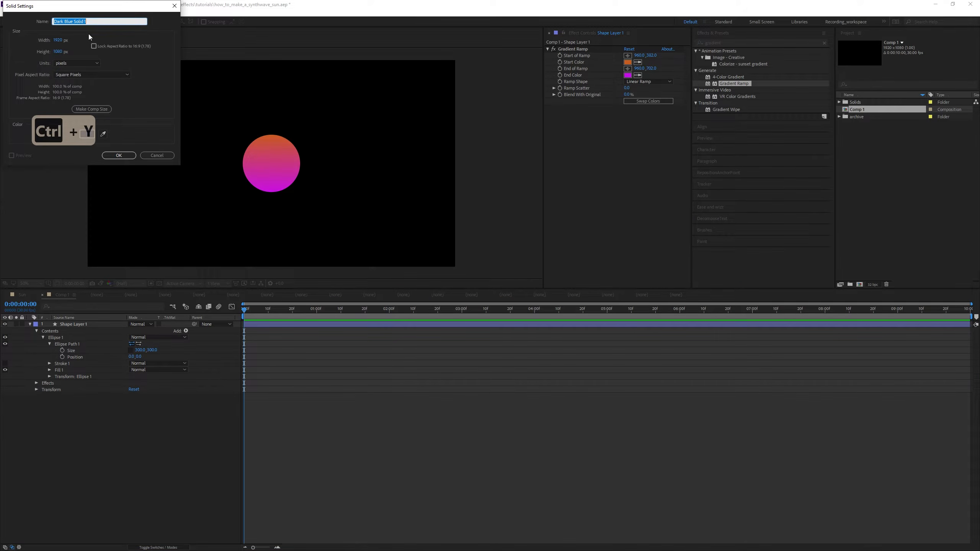
{"action": "left_click", "coordinate": [89, 134]}
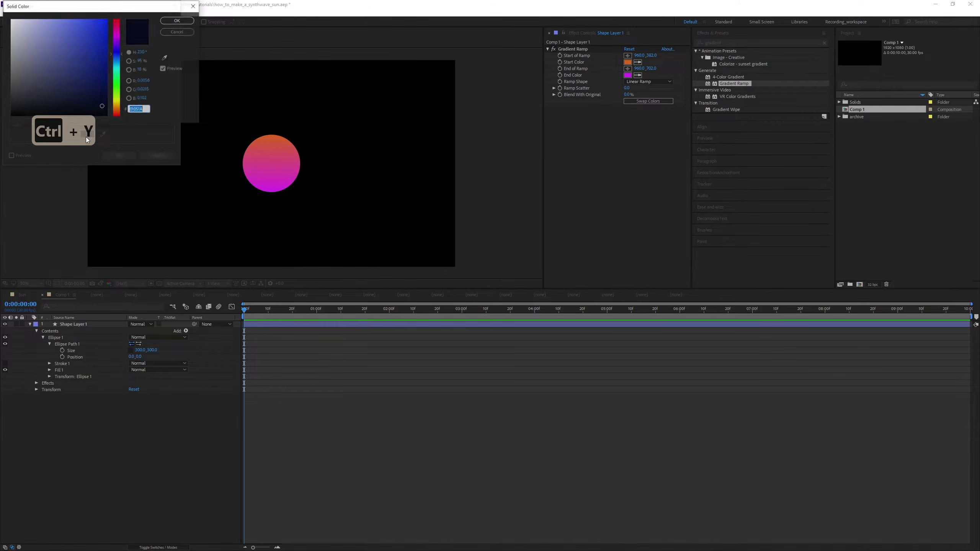
{"action": "left_click_drag", "start_coordinate": [58, 63], "coordinate": [3, 3]}
{"action": "left_click", "coordinate": [177, 20]}
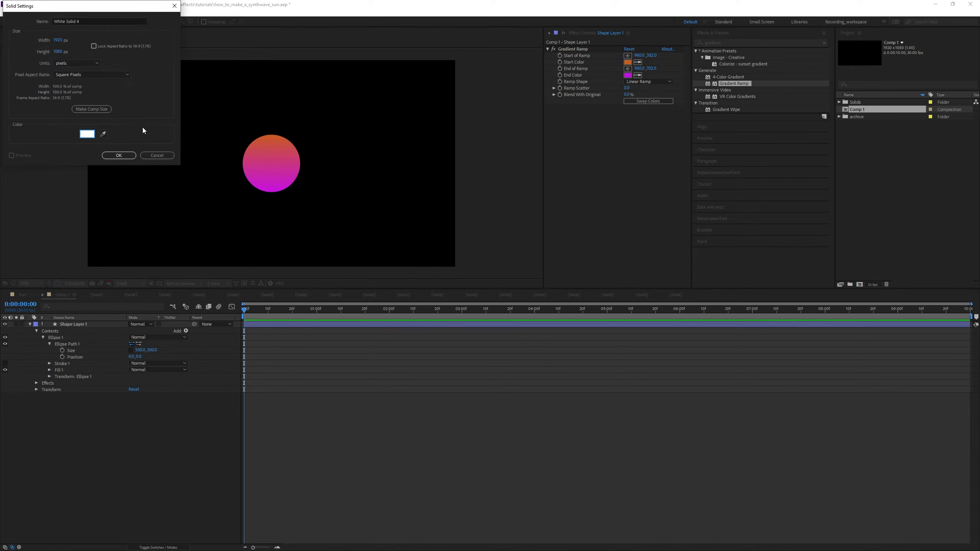
{"action": "left_click", "coordinate": [130, 156]}
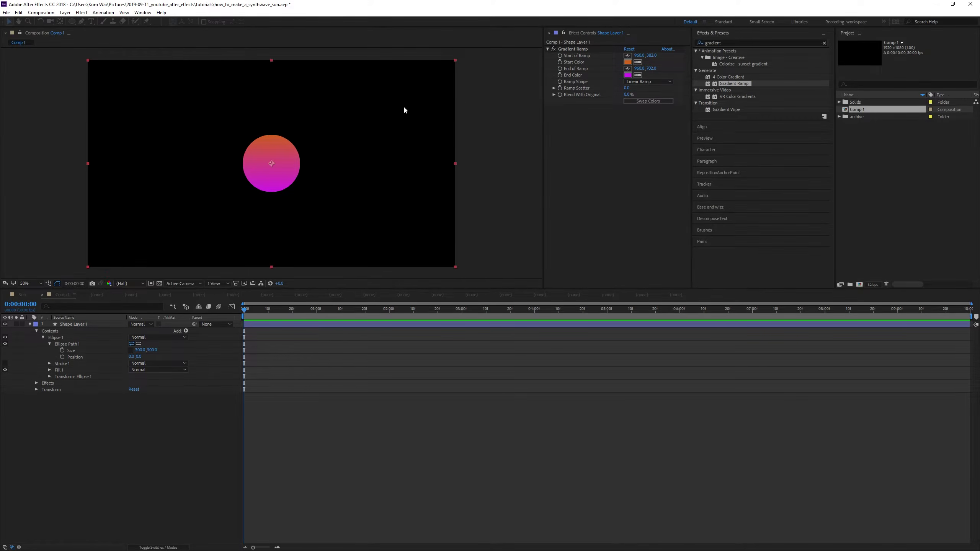
Find the Venetian Blinds transition effect with the search term "venet" and apply it to the white solid
{"action": "key", "text": "ctrl+5"}
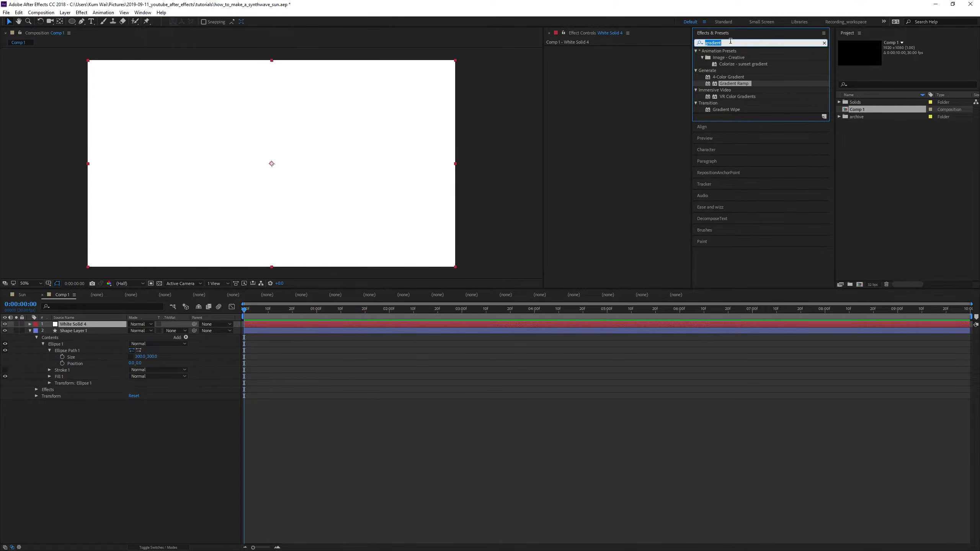
{"action": "type", "text": "vene"}
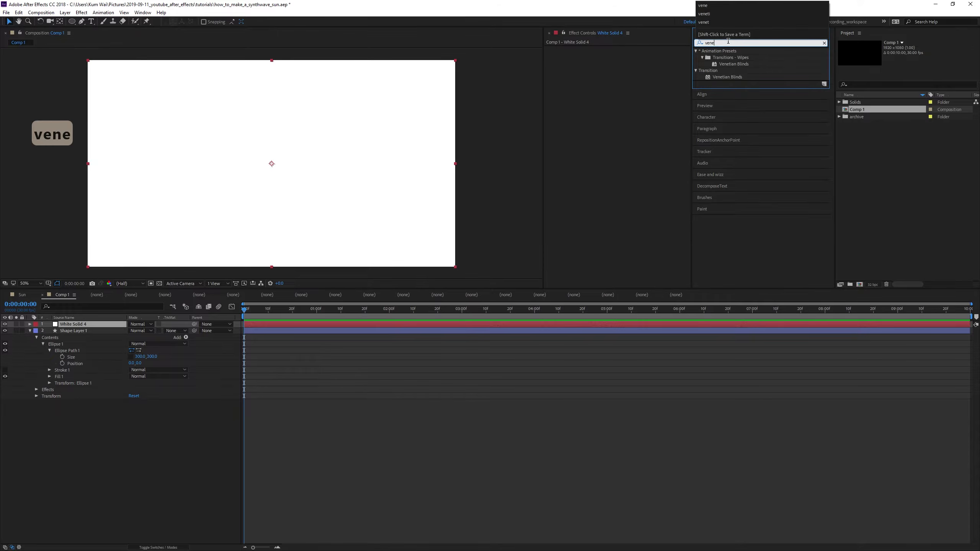
{"action": "type", "text": "t"}
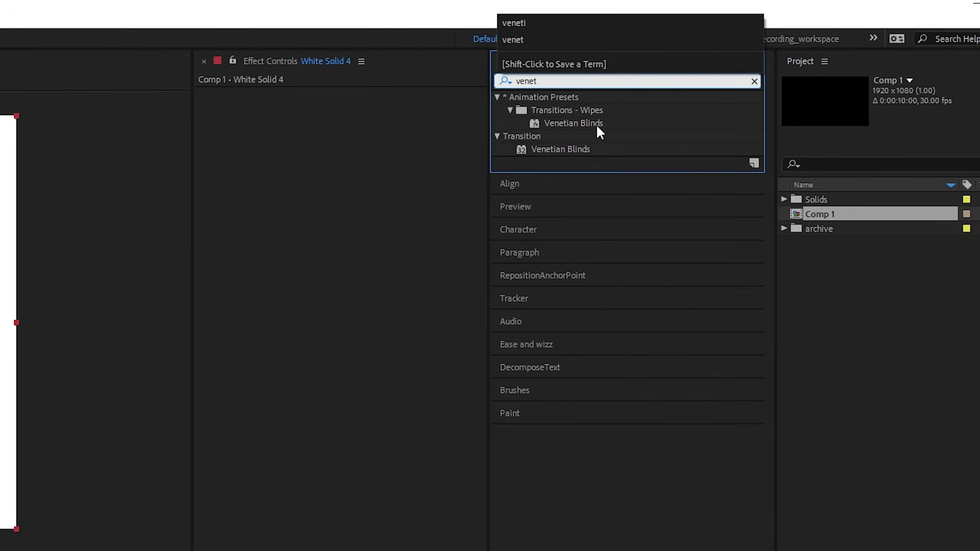
{"action": "left_click", "coordinate": [744, 65]}
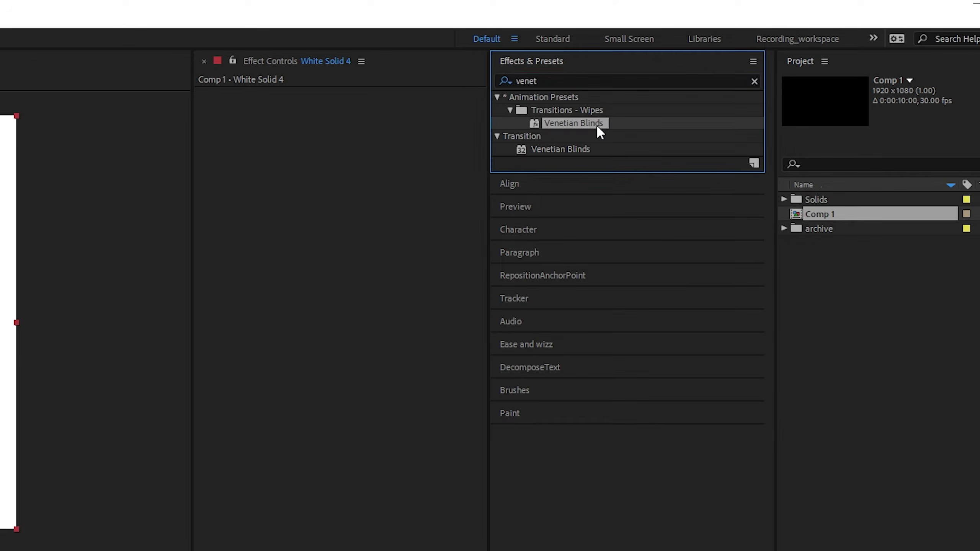
{"action": "double_click", "coordinate": [586, 147]}
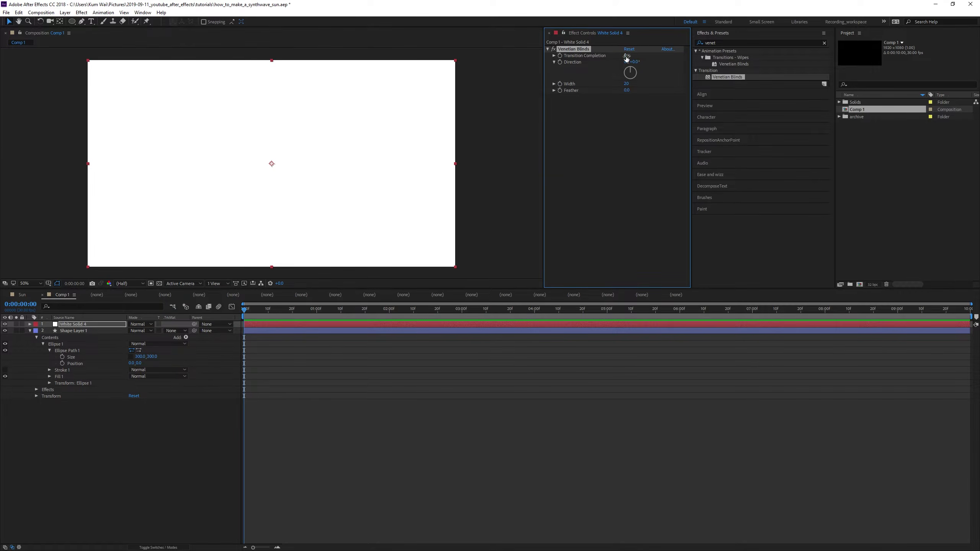
Set the Venetian Blinds transition completion to 95%
{"action": "left_click", "coordinate": [625, 55]}
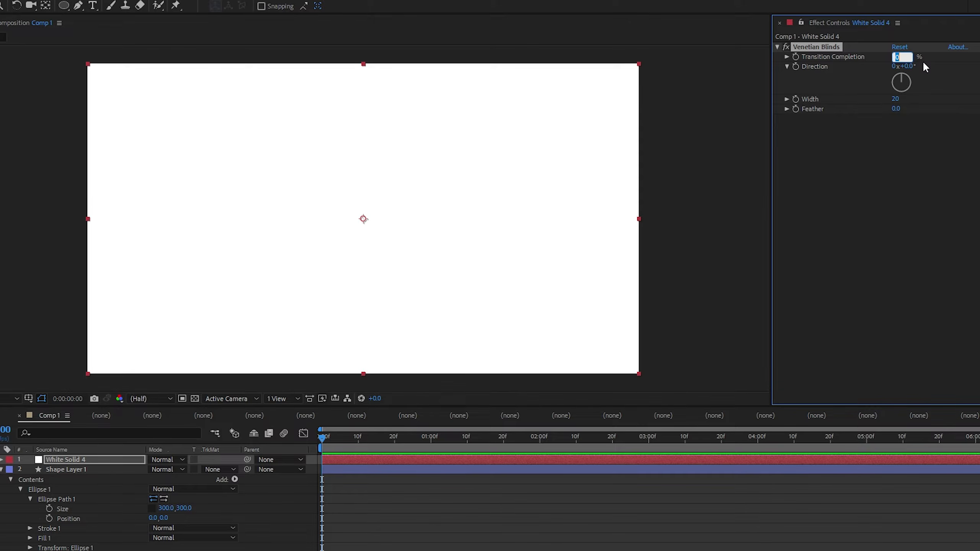
{"action": "left_click", "coordinate": [925, 250]}
{"action": "left_click_drag", "start_coordinate": [894, 58], "coordinate": [948, 57]}
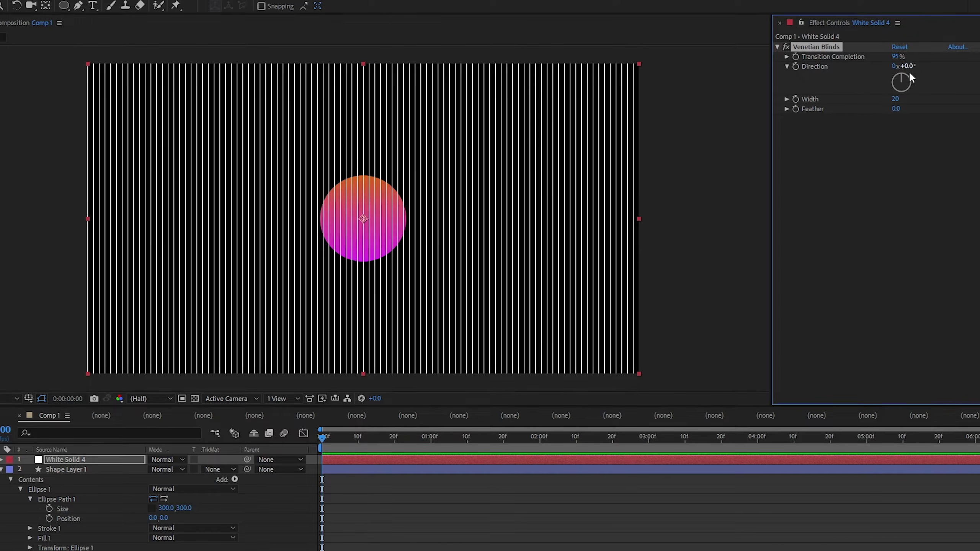
Set the Venetian Blinds direction to 90° and the transition completion to 50%
{"action": "left_click", "coordinate": [930, 66]}
{"action": "type", "text": "90"}
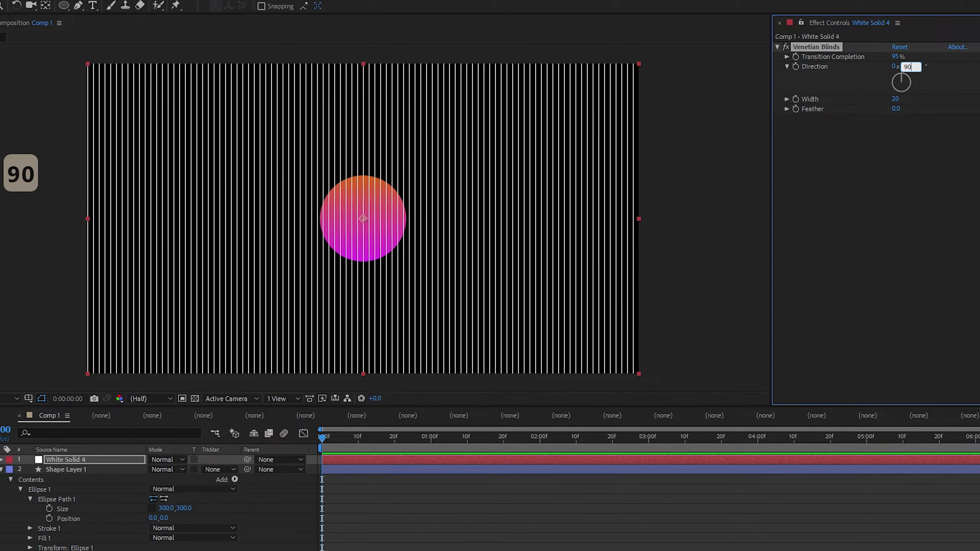
{"action": "key", "text": "Return"}
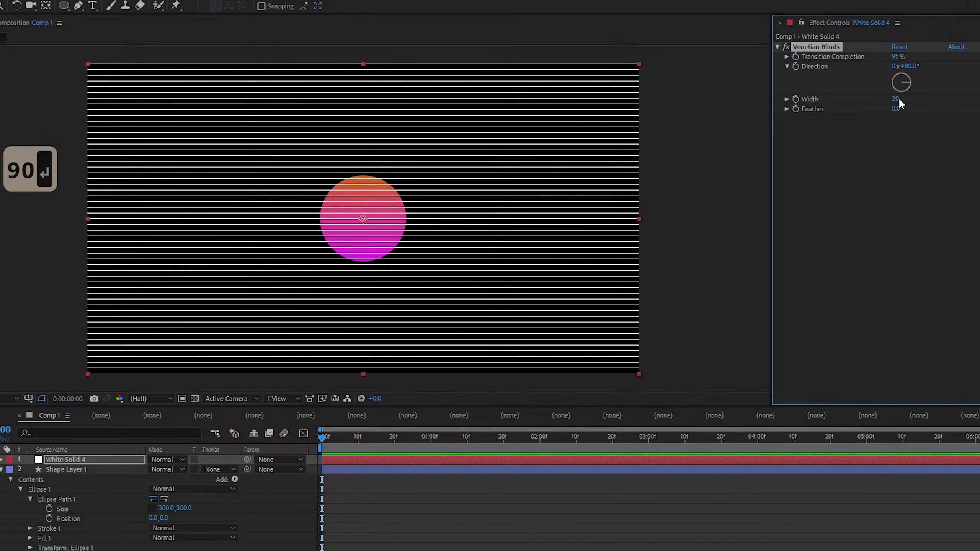
{"action": "left_click", "coordinate": [894, 58]}
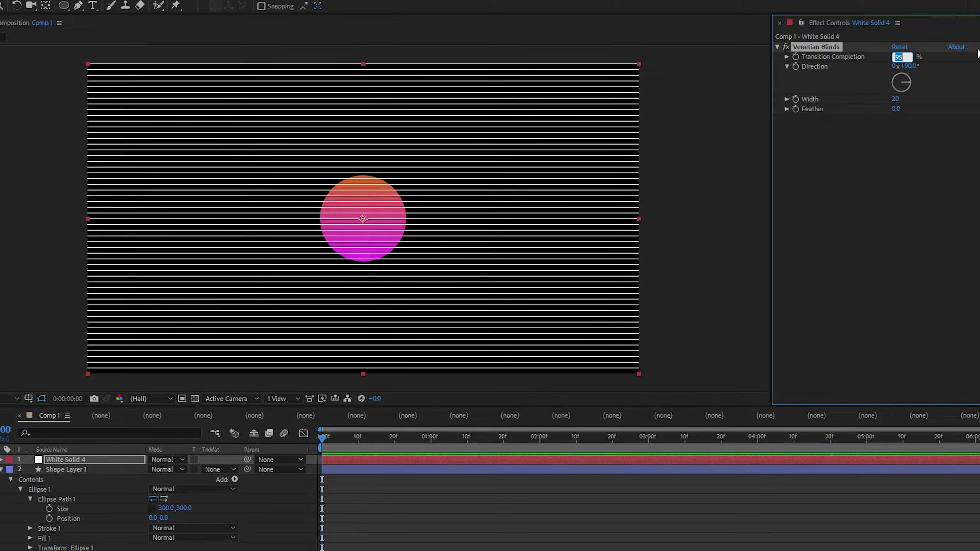
{"action": "type", "text": "50"}
{"action": "key", "text": "Return"}
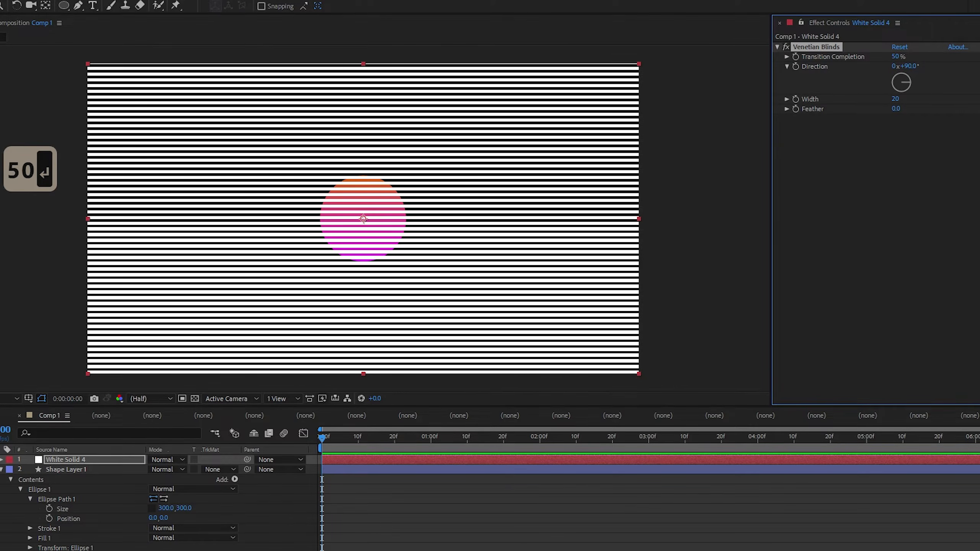
Rename the circle's shape layer as circle
{"action": "left_click", "coordinate": [103, 464]}
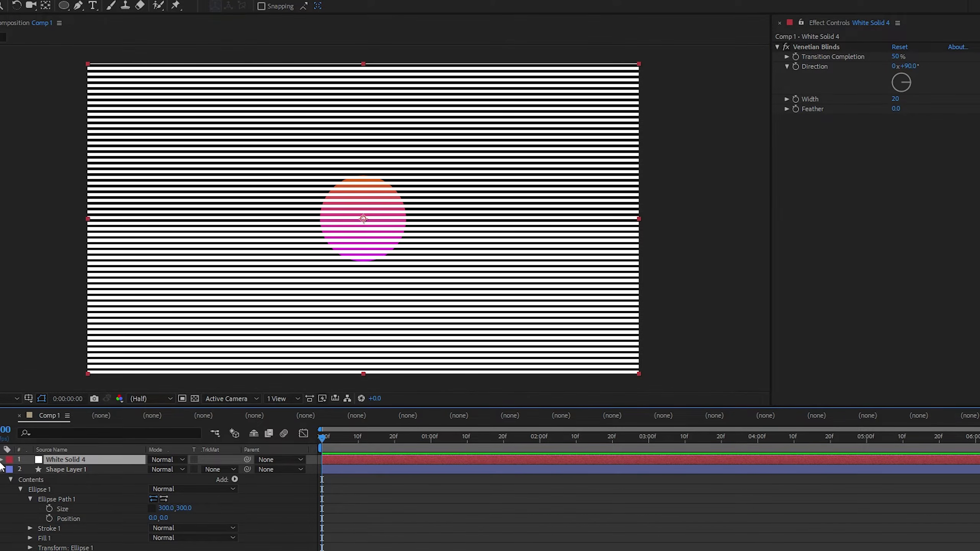
{"action": "left_click", "coordinate": [56, 469]}
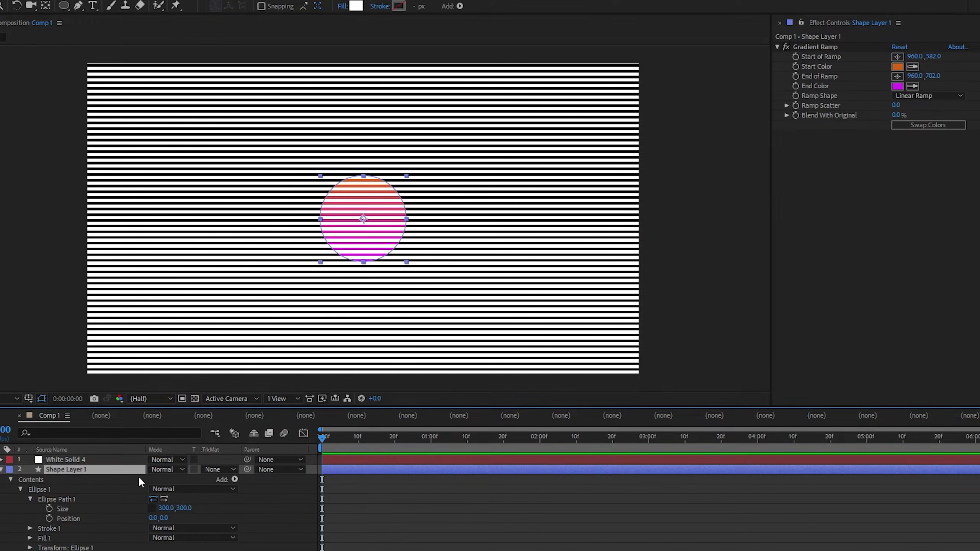
{"action": "key", "text": "Return"}
{"action": "type", "text": "circle"}
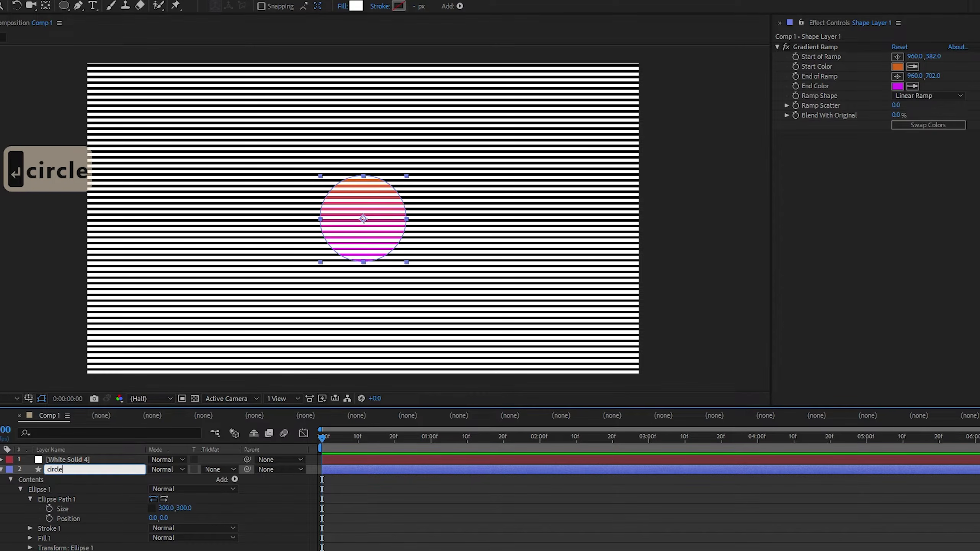
{"action": "key", "text": "Return"}
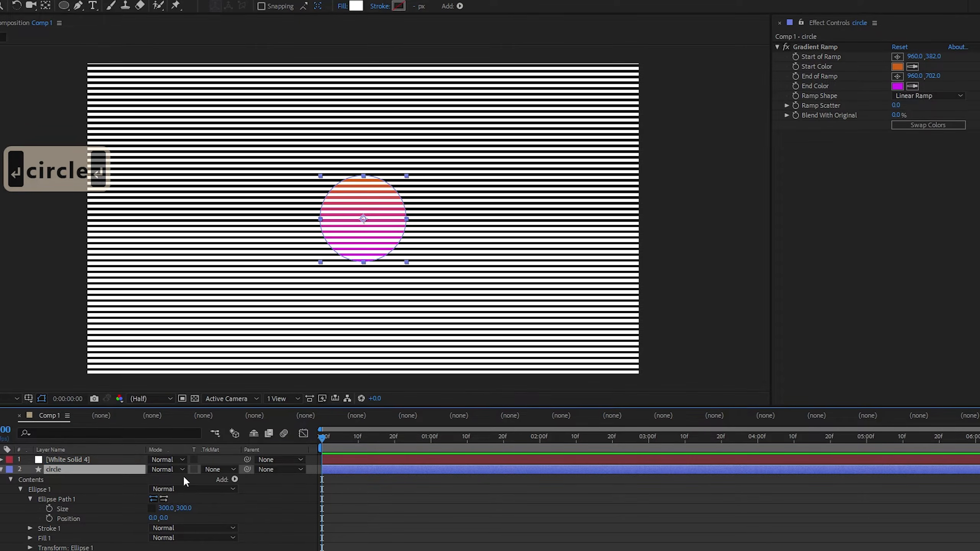
Set the circle layer's track matte to Alpha Matte using the striped white solid above it
{"action": "left_click", "coordinate": [214, 468]}
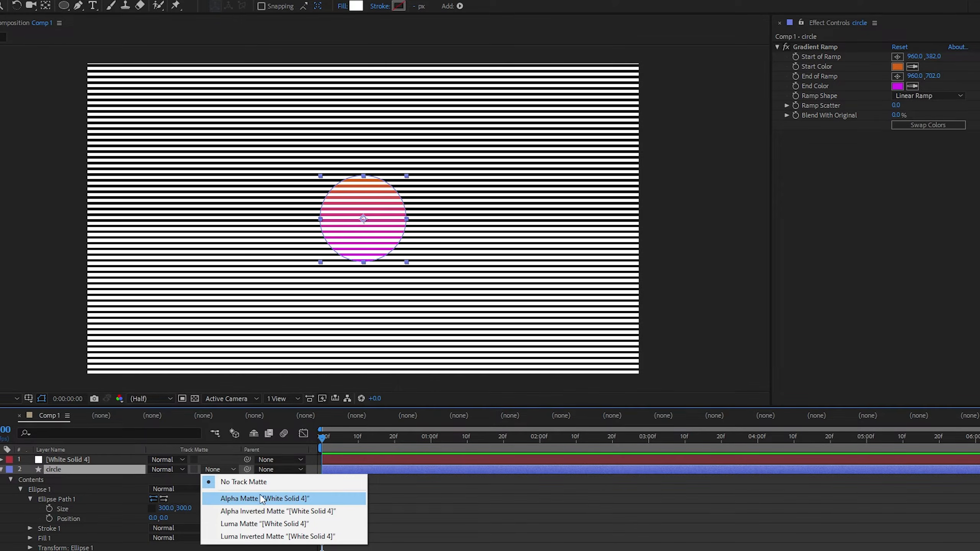
{"action": "left_click", "coordinate": [196, 460]}
{"action": "key", "text": "F4"}
{"action": "key", "text": "F4"}
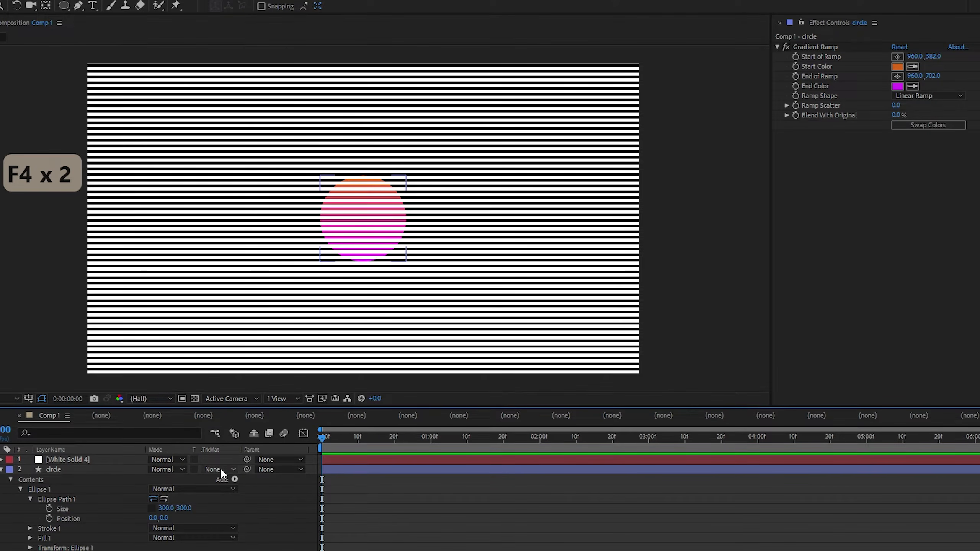
{"action": "left_click", "coordinate": [221, 468]}
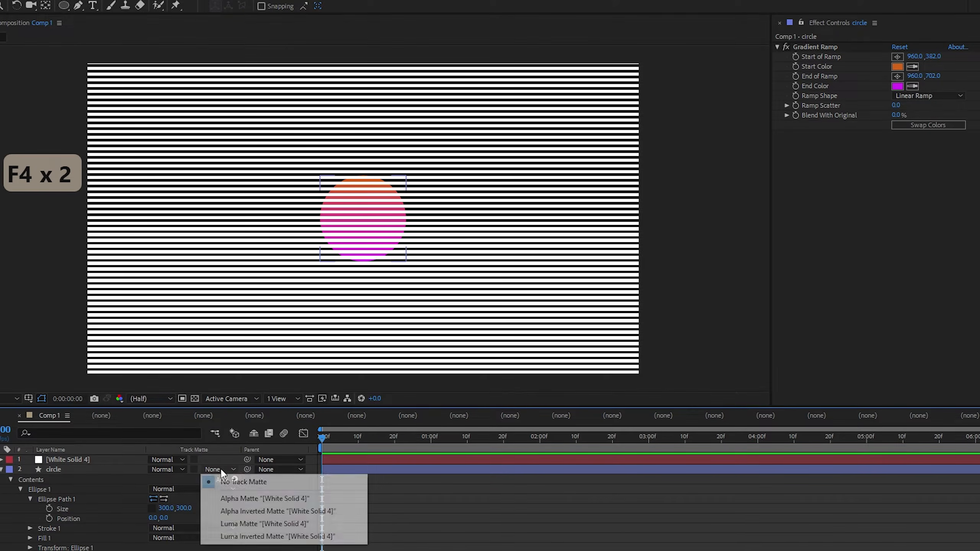
{"action": "left_click", "coordinate": [233, 502]}
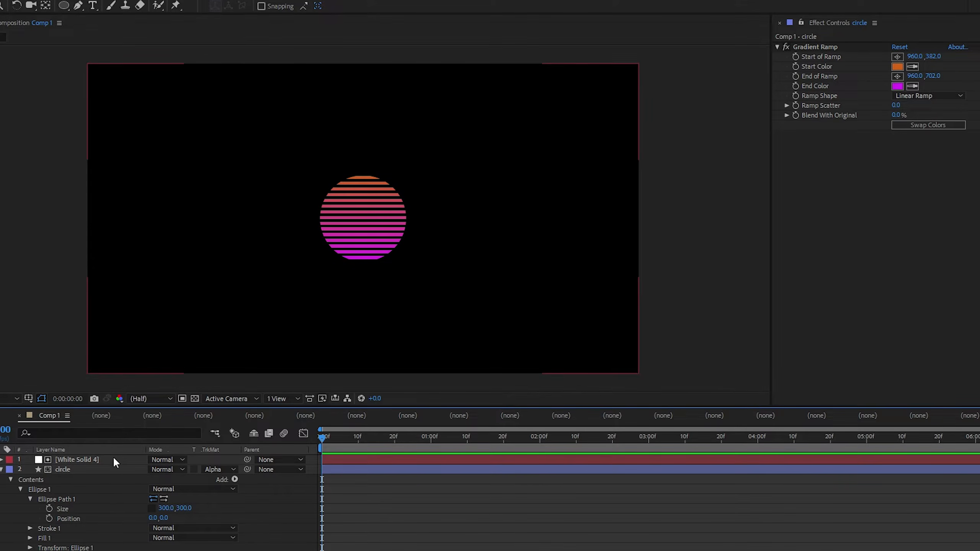
Rename the white solid layer as venetian blinds
{"action": "left_click", "coordinate": [108, 459]}
{"action": "key", "text": "Return"}
{"action": "type", "text": "ve"}
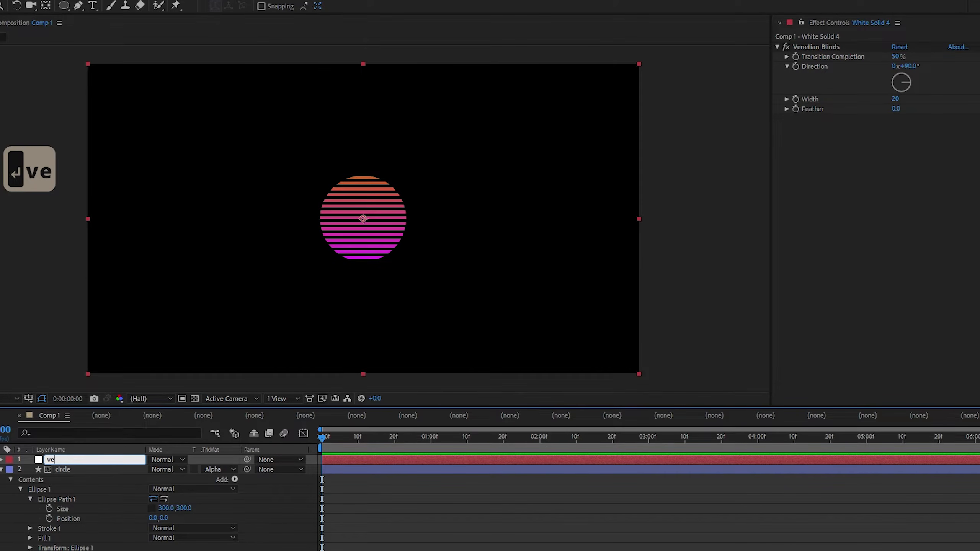
{"action": "type", "text": "netian blen"}
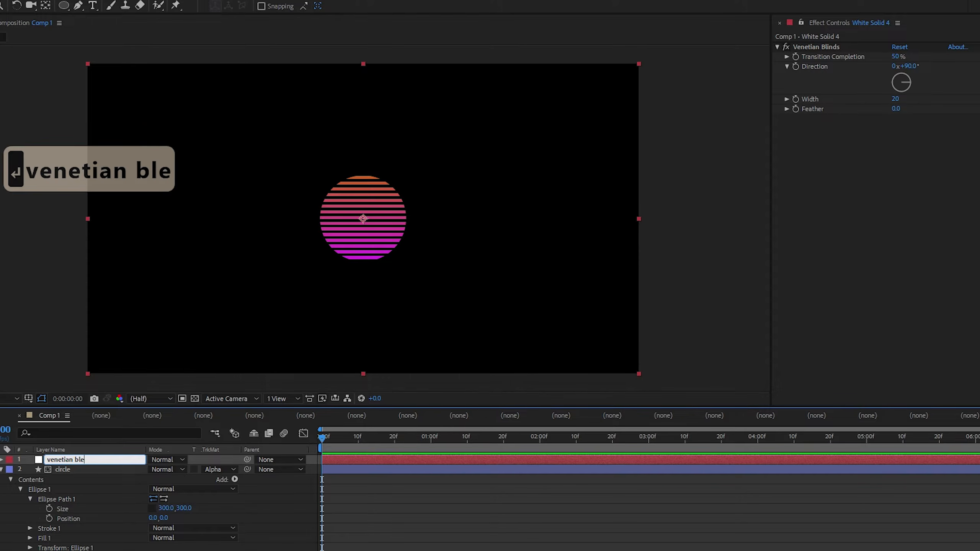
{"action": "key", "text": "BackSpace"}
{"action": "key", "text": "BackSpace"}
{"action": "type", "text": "inds"}
{"action": "key", "text": "Return"}
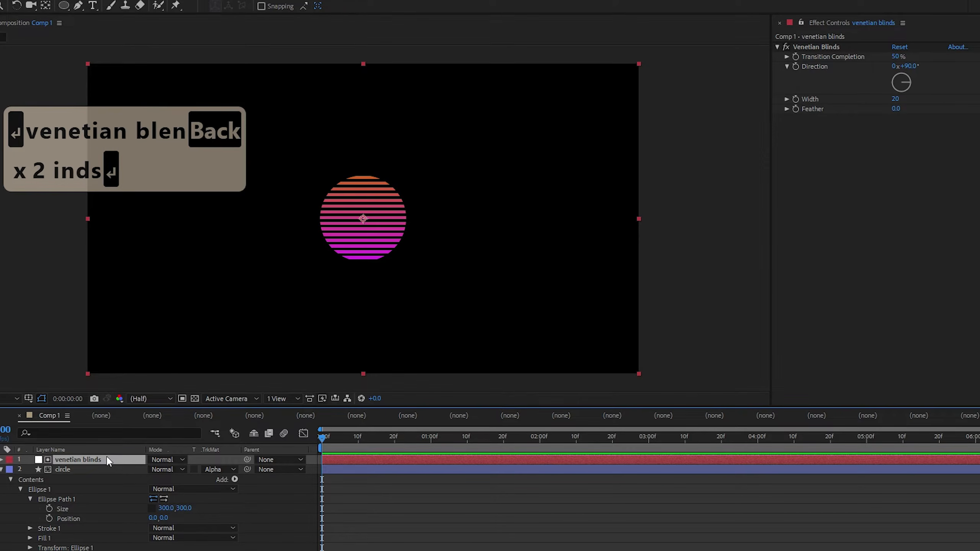
Reveal the venetian blinds layer's Position and set a keyframe for it at the start of the timeline
{"action": "left_click", "coordinate": [106, 470]}
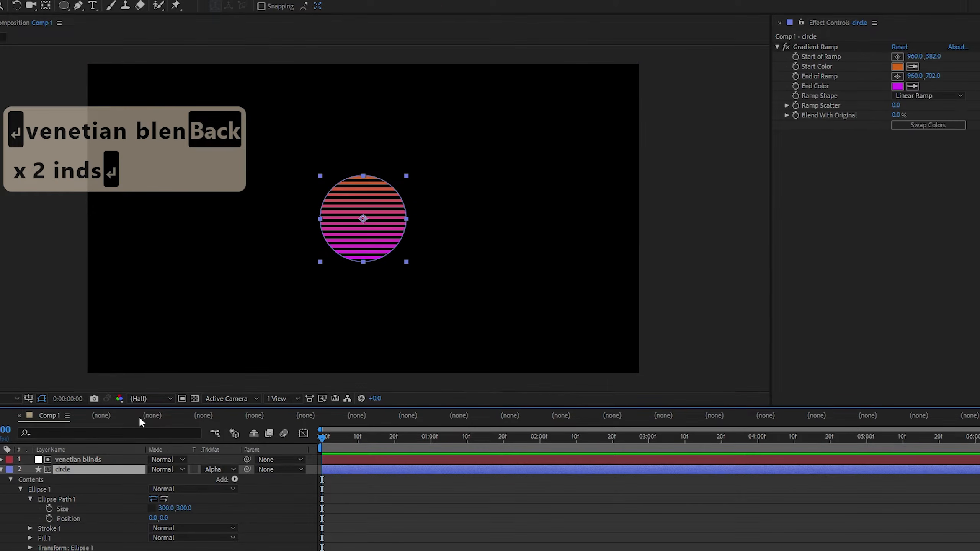
{"action": "left_click", "coordinate": [102, 460]}
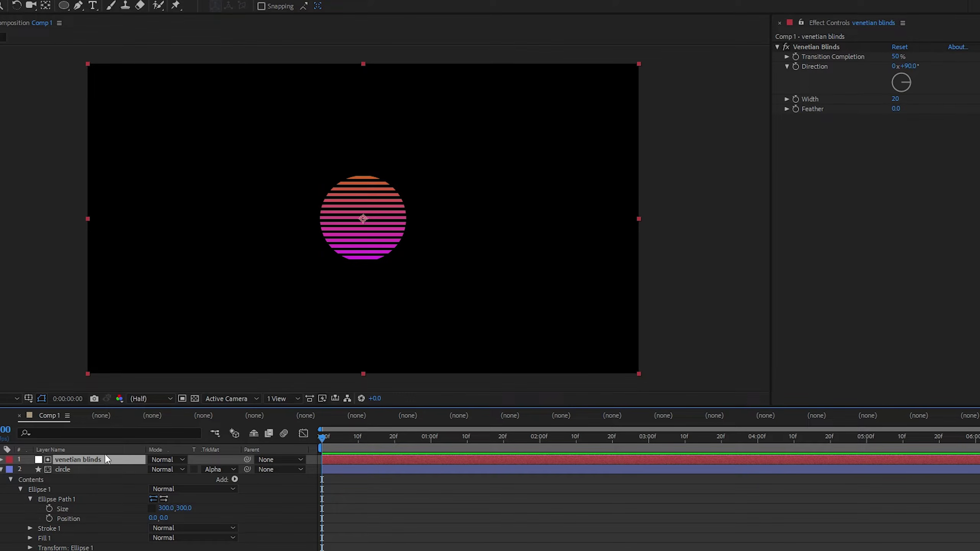
{"action": "key", "text": "p"}
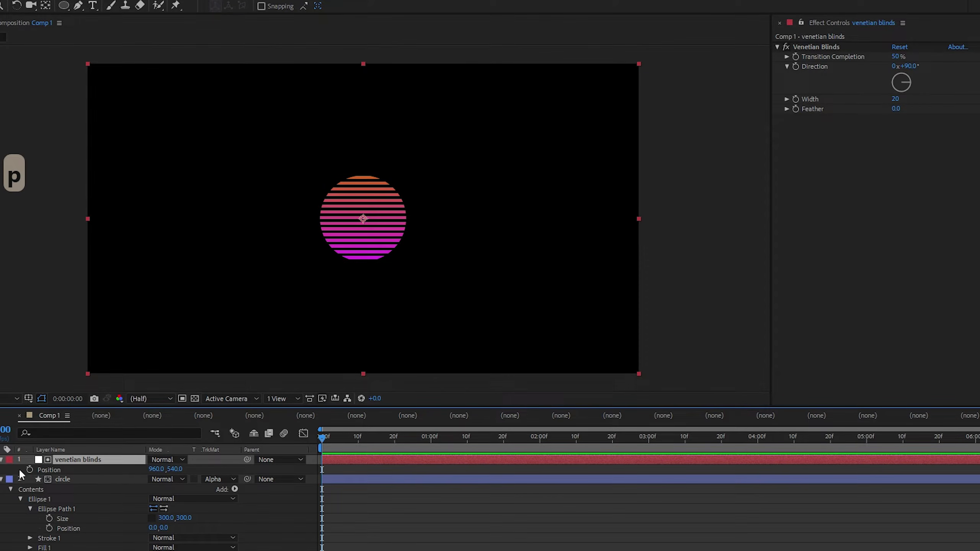
{"action": "left_click", "coordinate": [29, 469]}
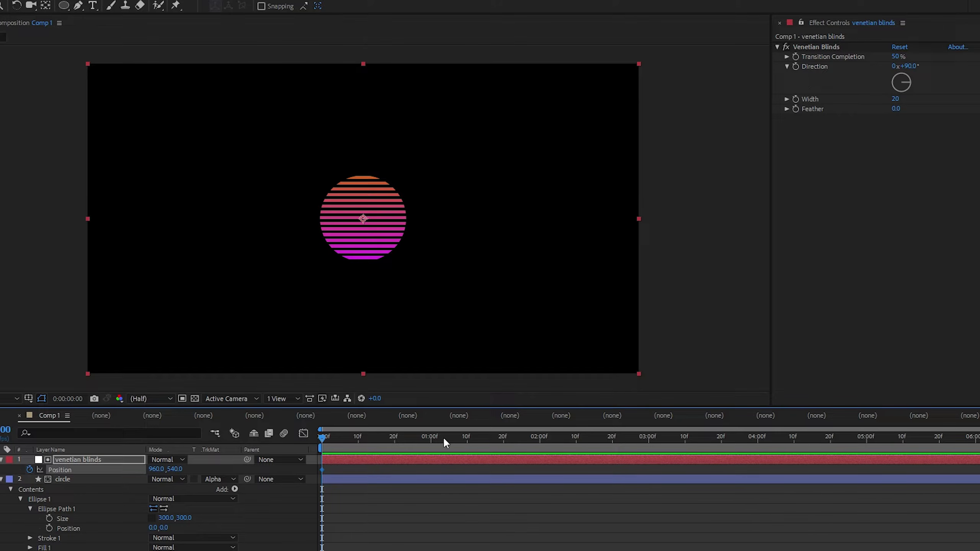
At 3 seconds, set the venetian blinds layer's vertical position to 560 as a second Position keyframe
{"action": "left_click", "coordinate": [650, 438]}
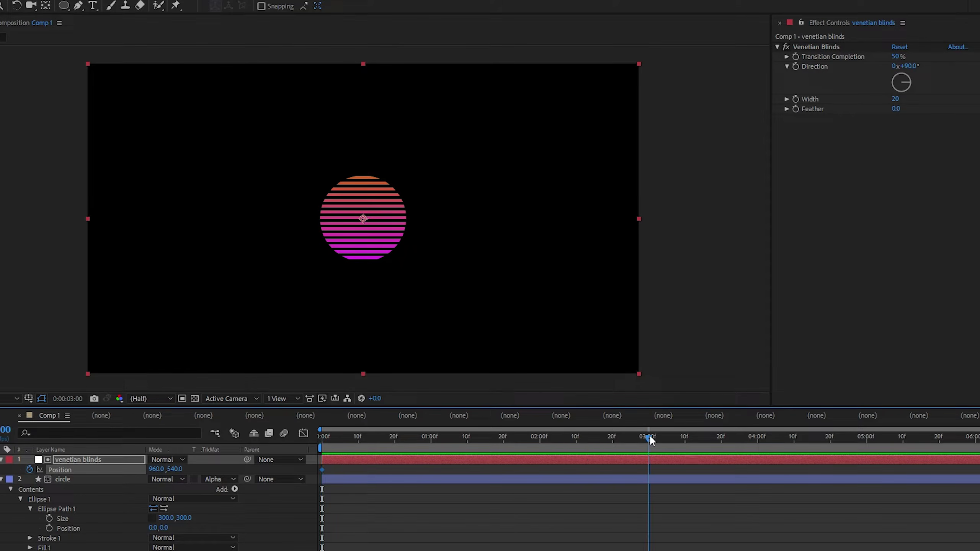
{"action": "left_click", "coordinate": [175, 469]}
{"action": "key", "text": "shift+Up"}
{"action": "key", "text": "shift+Up"}
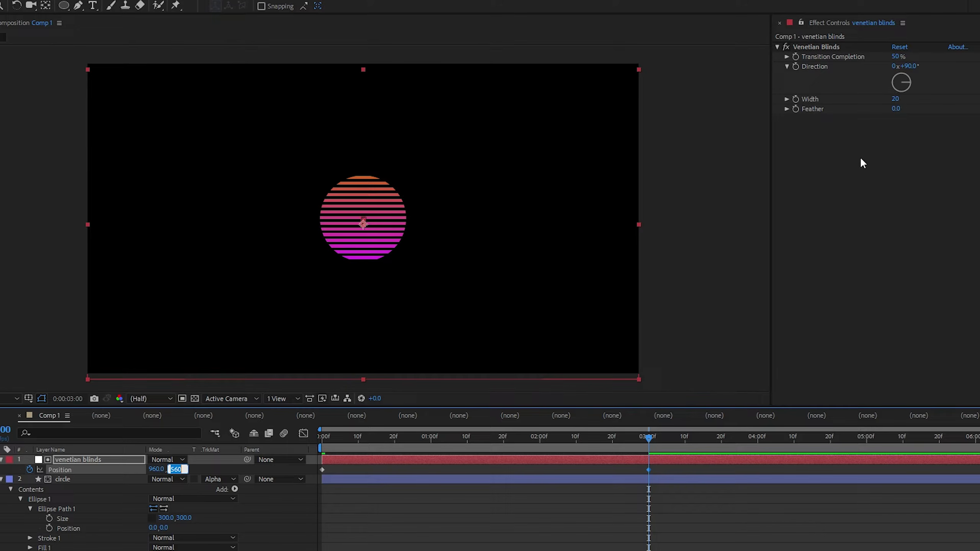
{"action": "key", "text": "Return"}
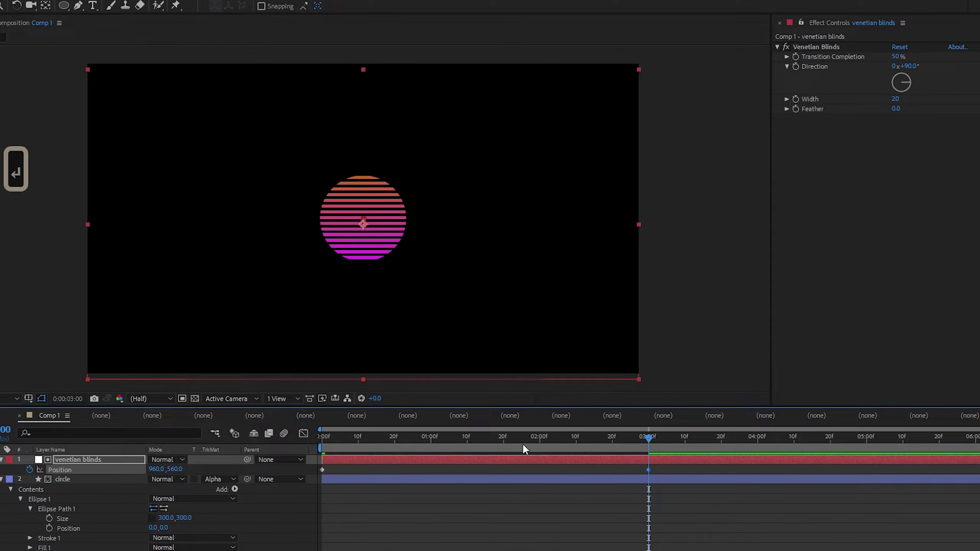
Add the expression loopOut(); to the venetian blinds layer's Position and play the animation preview
{"action": "left_click", "coordinate": [29, 469], "text": "alt"}
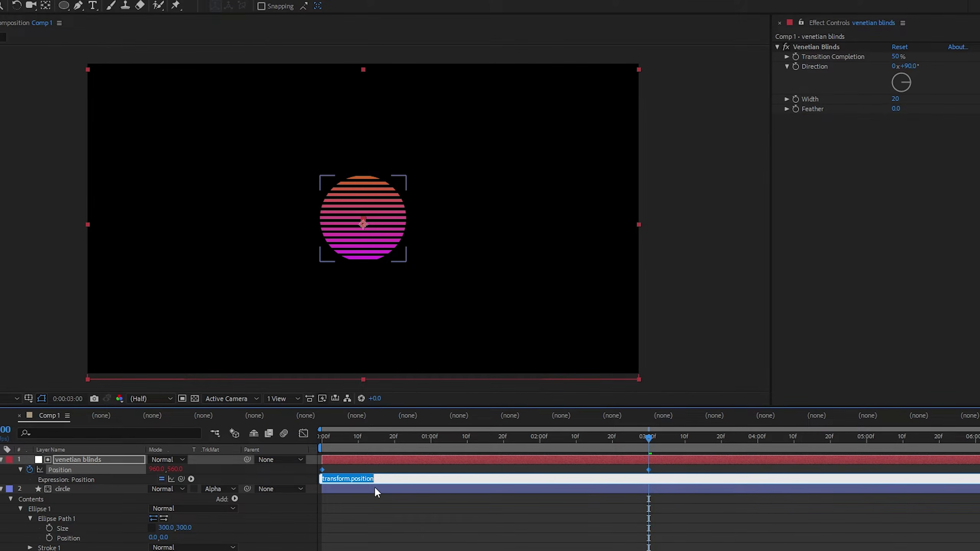
{"action": "type", "text": "loop"}
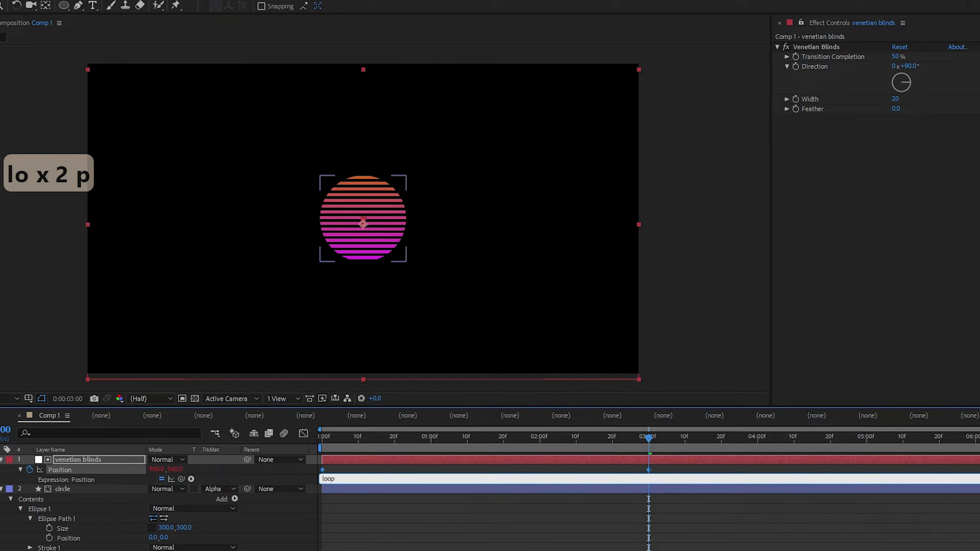
{"action": "type", "text": "Out"}
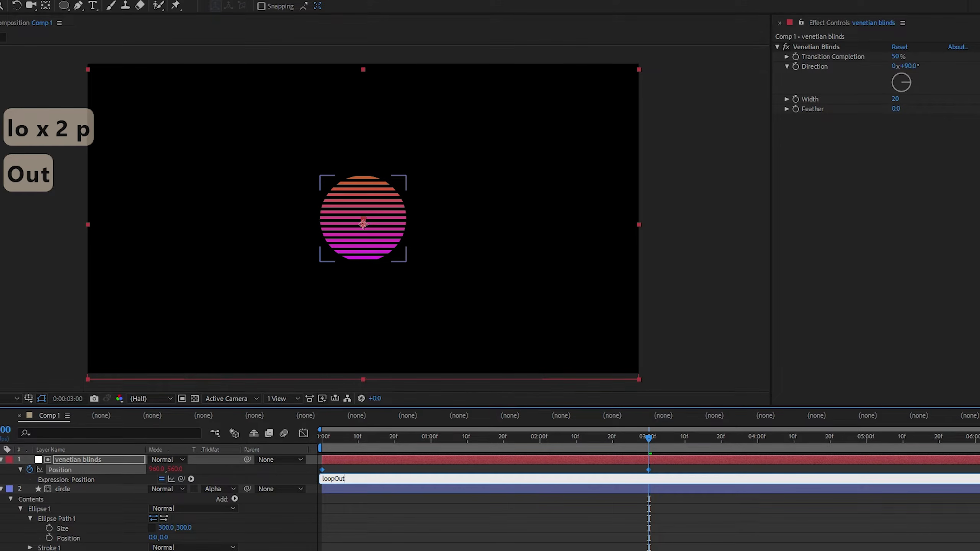
{"action": "type", "text": "();"}
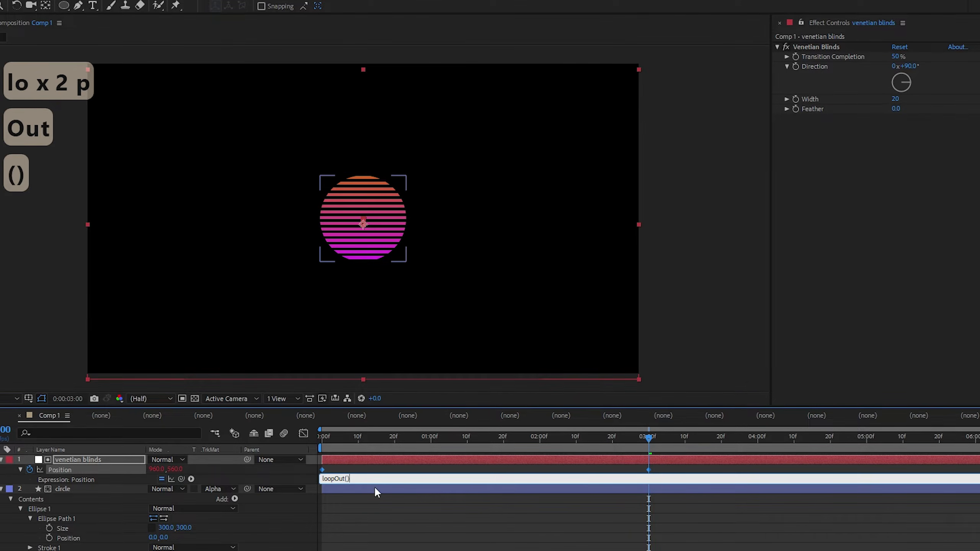
{"action": "key", "text": "Return"}
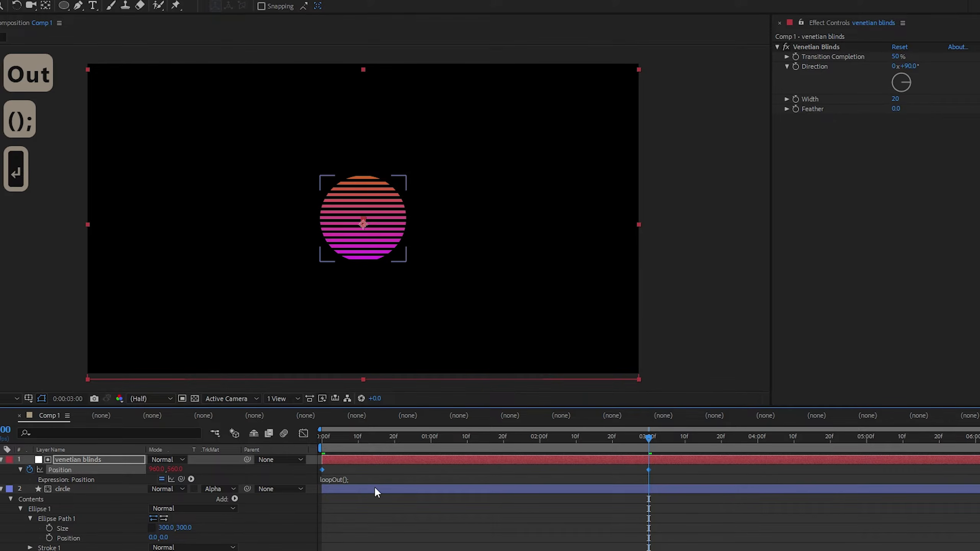
{"action": "key", "text": "space"}
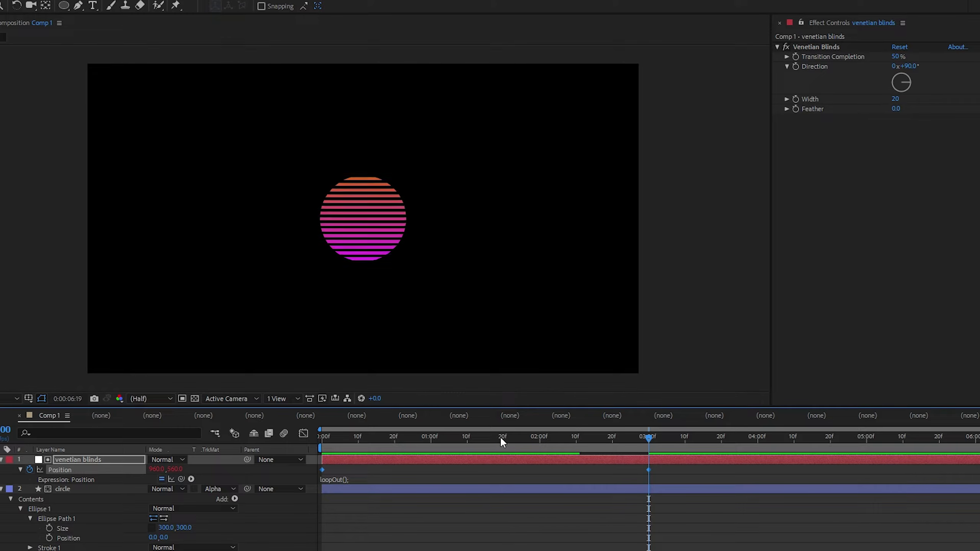
Move the venetian blinds layer's second Position keyframe to 2 seconds and play the animation preview
{"action": "left_click", "coordinate": [539, 440]}
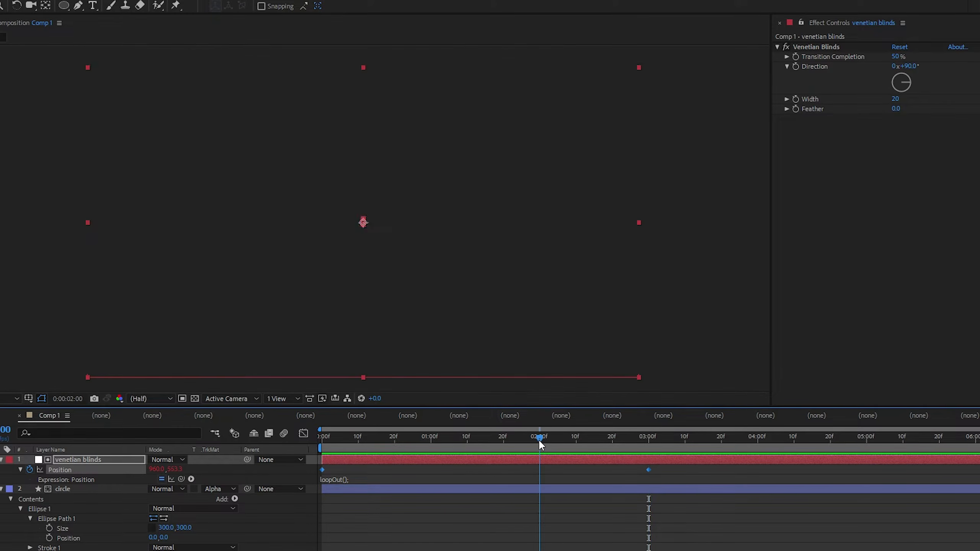
{"action": "left_click_drag", "start_coordinate": [648, 469], "coordinate": [539, 470]}
{"action": "key", "text": "ctrl+z"}
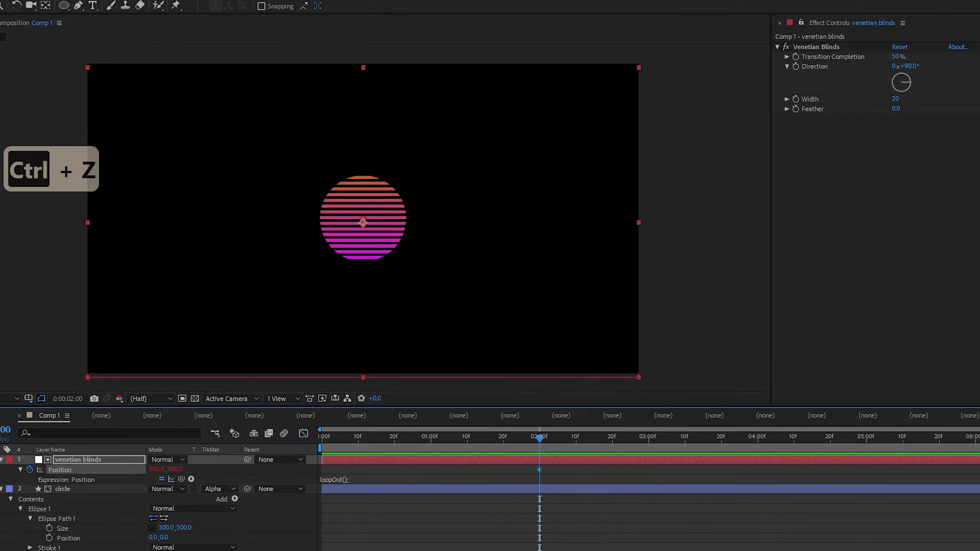
{"action": "left_click_drag", "start_coordinate": [648, 470], "coordinate": [540, 471]}
{"action": "key", "text": "space"}
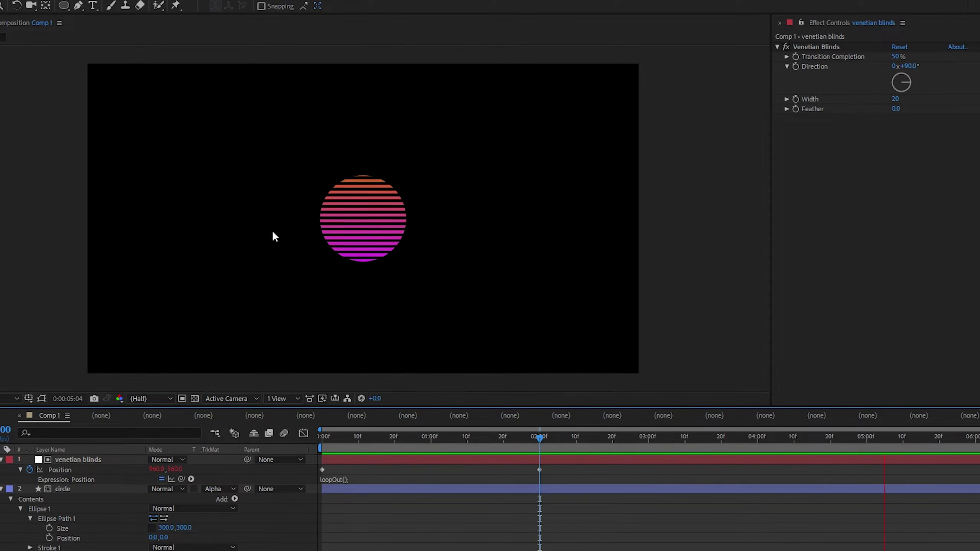
Return to the start of the timeline and move the venetian blinds layer below the circle layer
{"action": "left_click", "coordinate": [85, 459]}
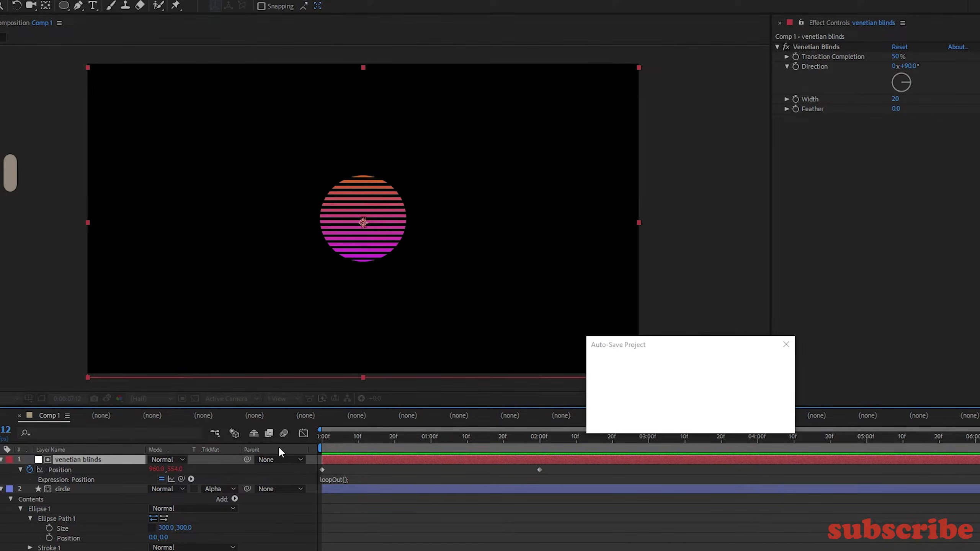
{"action": "left_click_drag", "start_coordinate": [360, 438], "coordinate": [272, 448]}
{"action": "left_click", "coordinate": [93, 469]}
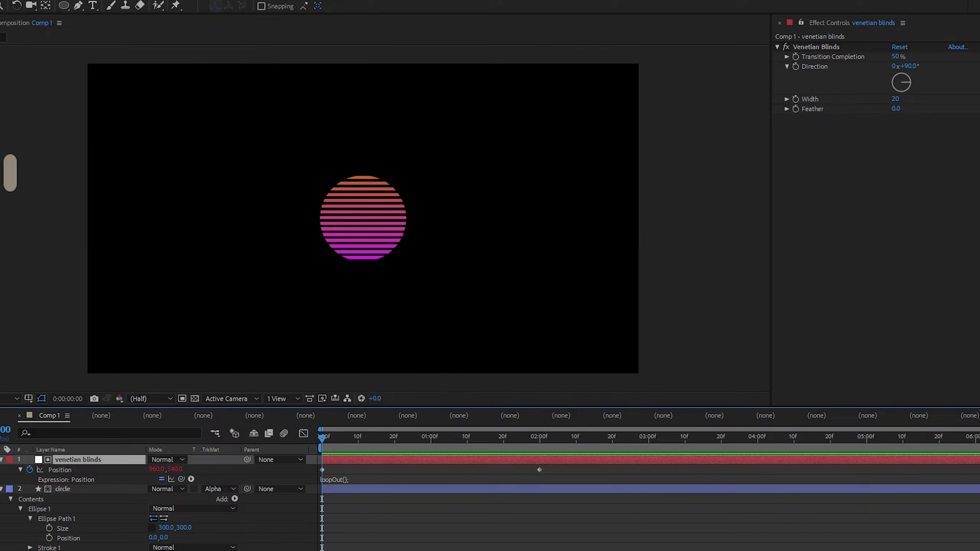
{"action": "left_click", "coordinate": [89, 459]}
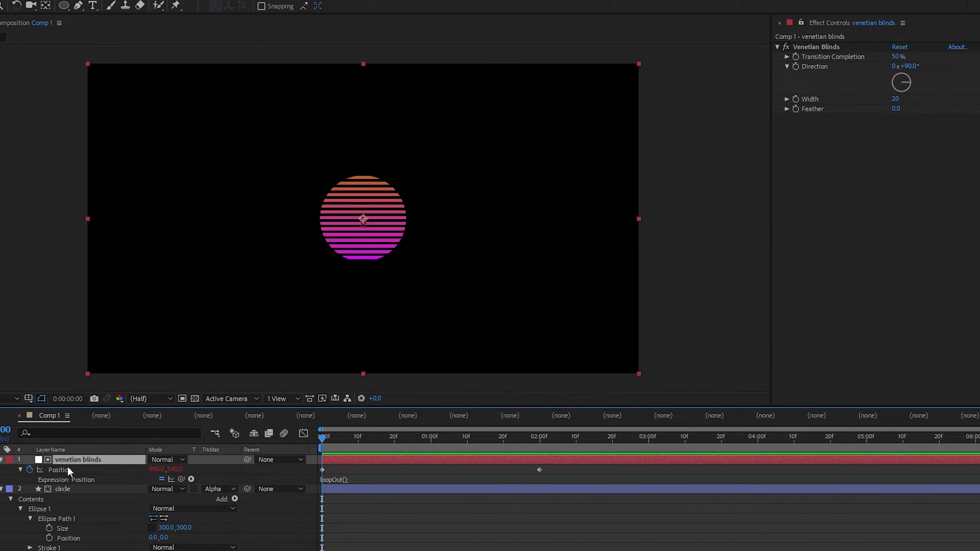
{"action": "key", "text": "Delete"}
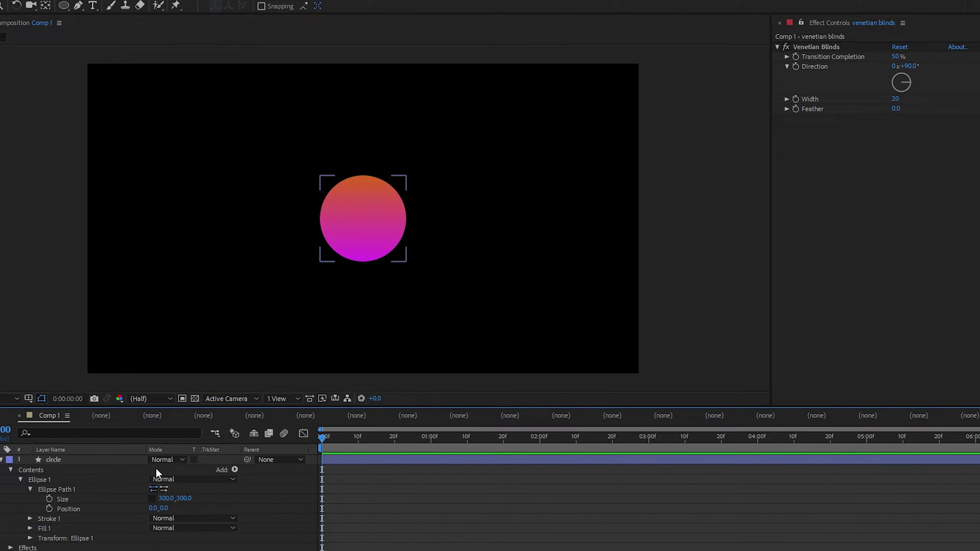
{"action": "left_click", "coordinate": [106, 458]}
{"action": "left_click", "coordinate": [128, 545]}
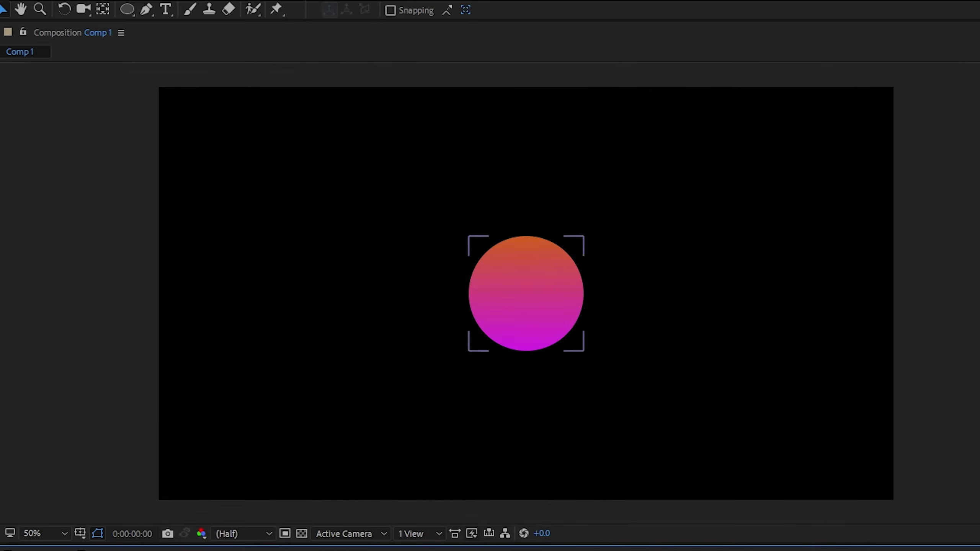
Create a full-frame white rectangle as a new shape layer and set the circle layer to No Track Matte
{"action": "left_click", "coordinate": [65, 7]}
{"action": "left_click_drag", "start_coordinate": [129, 15], "coordinate": [160, 6]}
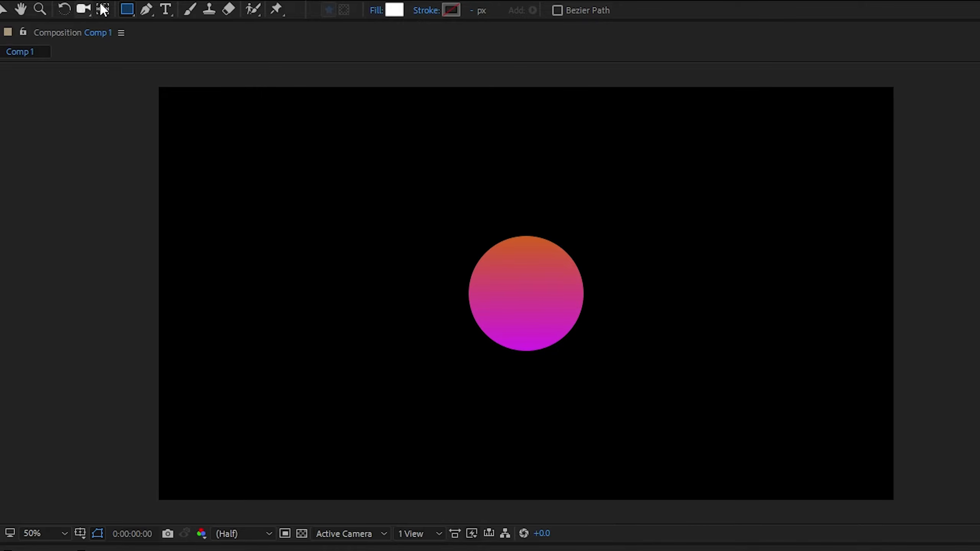
{"action": "double_click", "coordinate": [128, 17]}
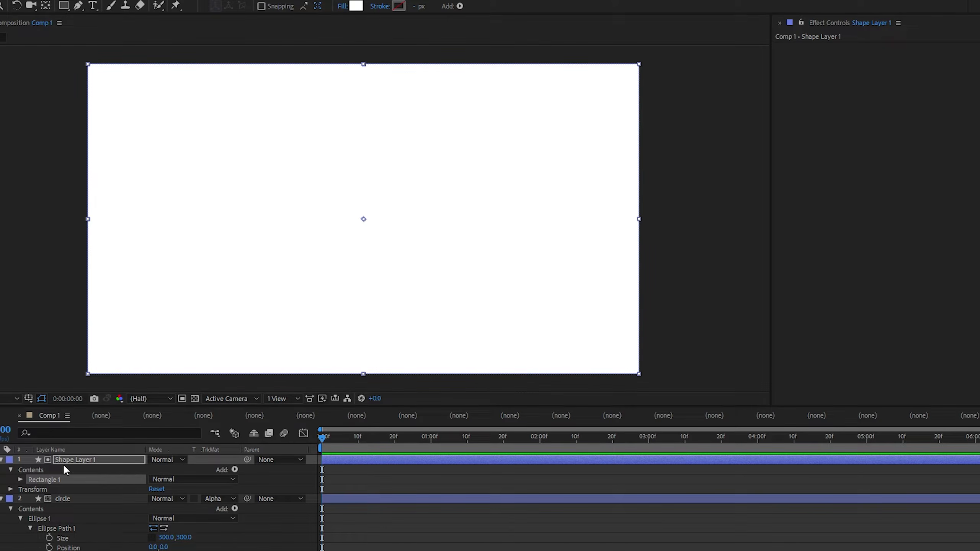
{"action": "left_click", "coordinate": [222, 499]}
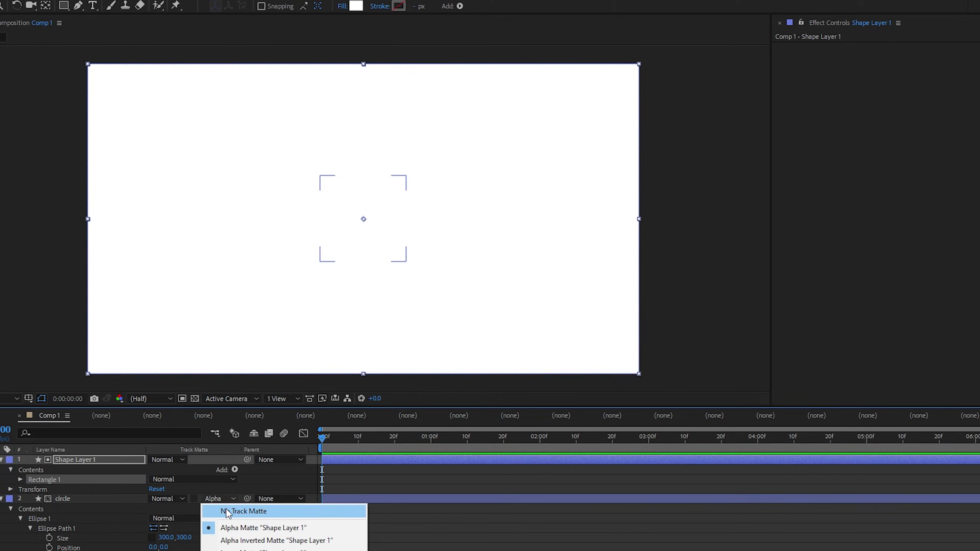
{"action": "left_click", "coordinate": [227, 511]}
Set the height of Shape Layer 1's rectangle path to 20 and its vertical position to -177, above the circle
{"action": "left_click", "coordinate": [78, 459]}
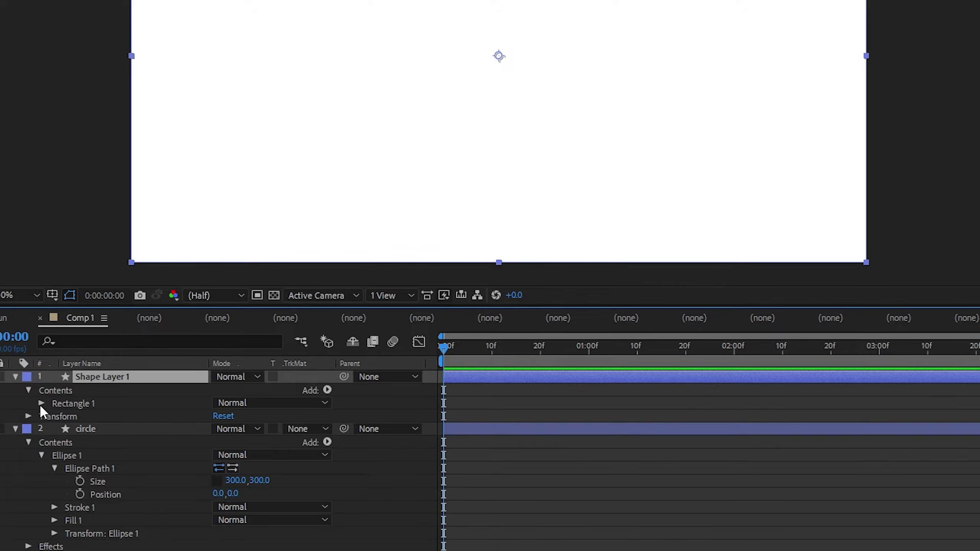
{"action": "left_click", "coordinate": [40, 403]}
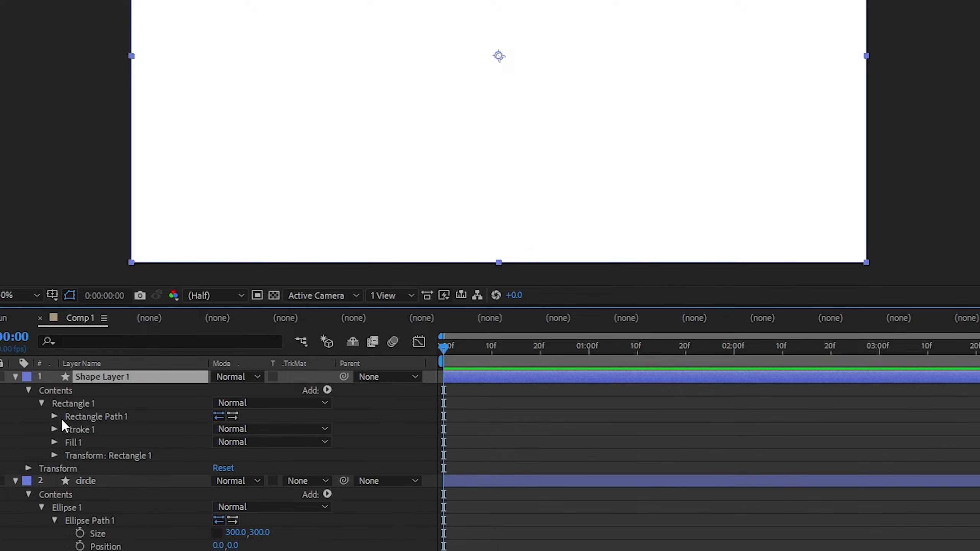
{"action": "left_click", "coordinate": [55, 416]}
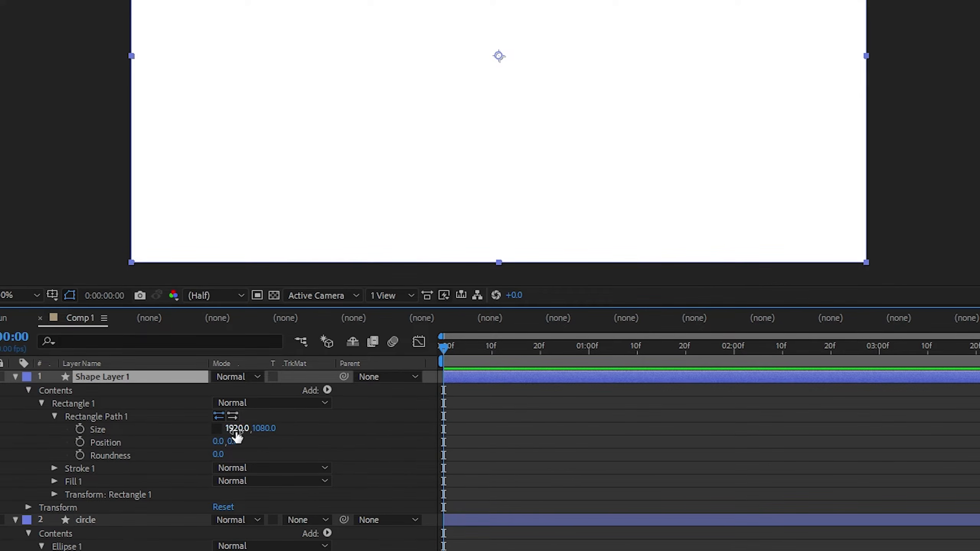
{"action": "left_click", "coordinate": [264, 428]}
{"action": "type", "text": "20"}
{"action": "key", "text": "Return"}
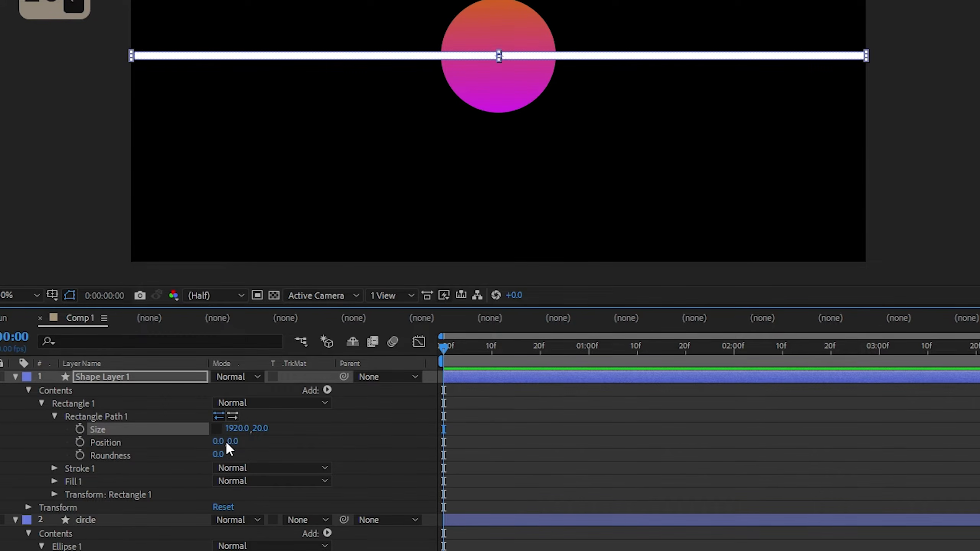
{"action": "left_click_drag", "start_coordinate": [234, 441], "coordinate": [134, 442]}
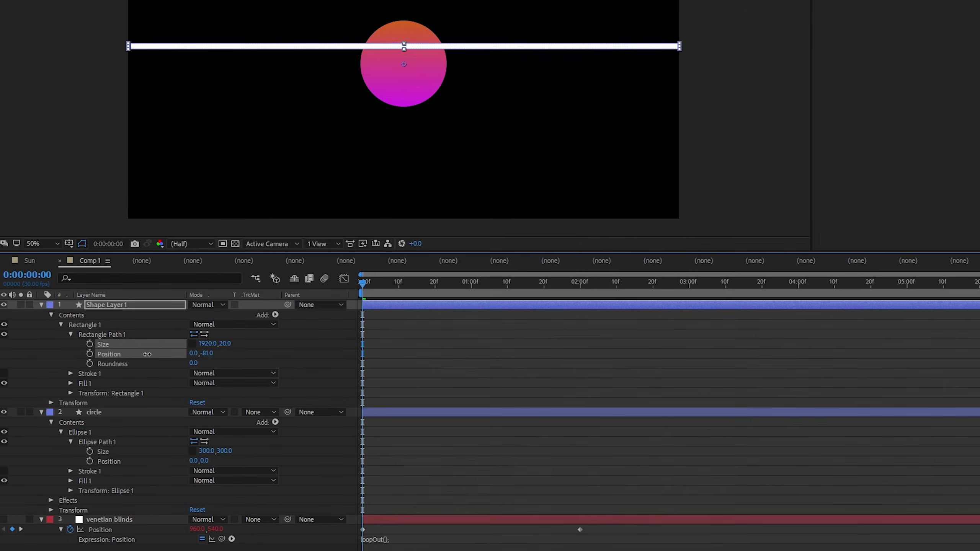
{"action": "left_click_drag", "start_coordinate": [131, 354], "coordinate": [100, 358]}
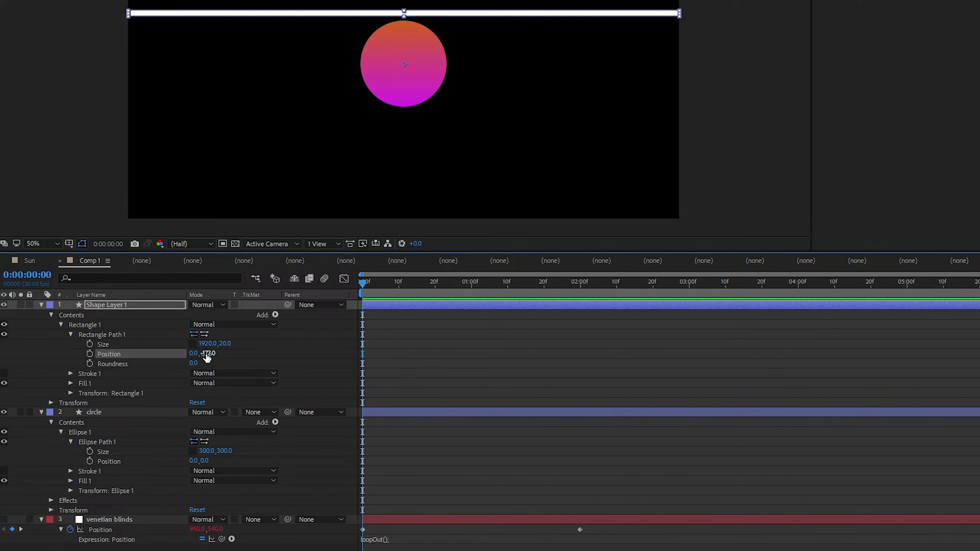
Add a Repeater to the contents of Shape Layer 1 and set its copies to 81
{"action": "left_click", "coordinate": [276, 315]}
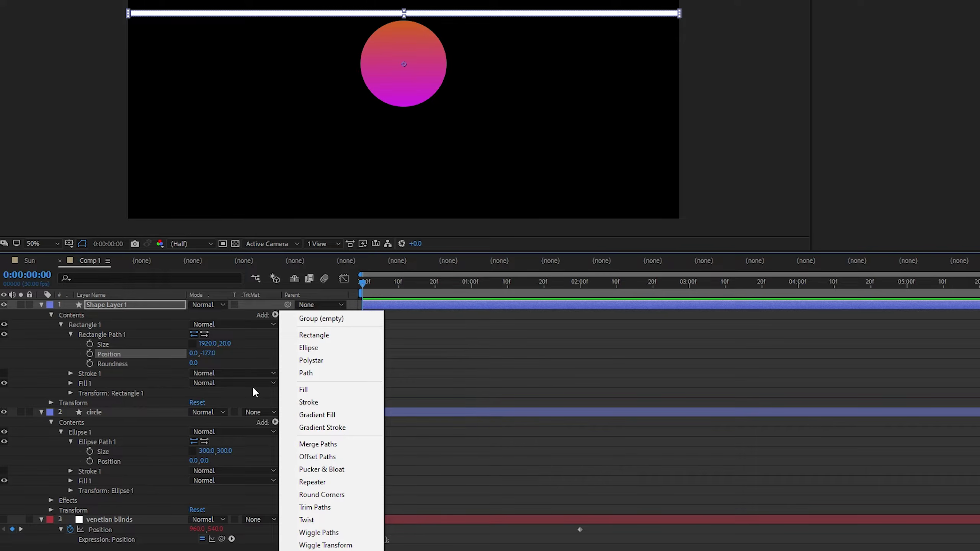
{"action": "left_click", "coordinate": [238, 347]}
{"action": "left_click", "coordinate": [71, 316]}
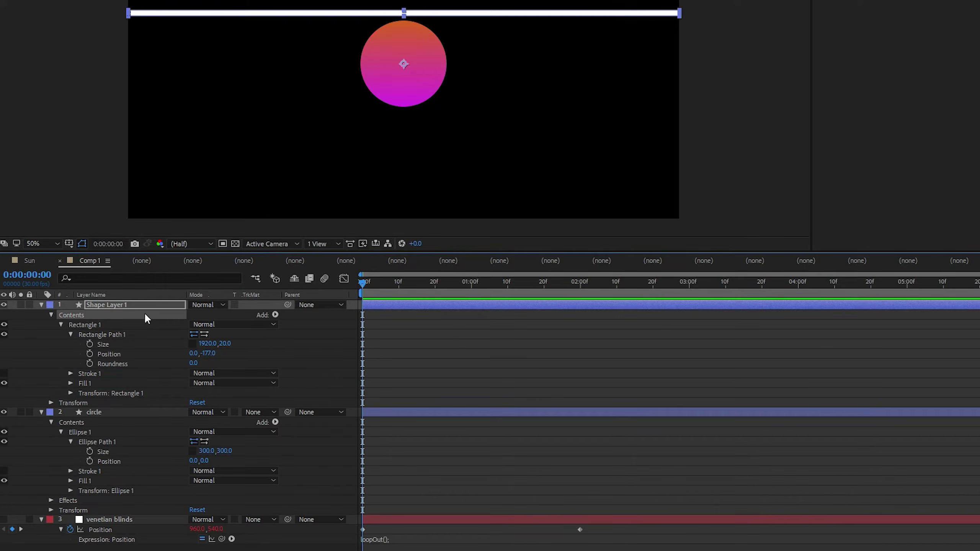
{"action": "left_click", "coordinate": [275, 314]}
{"action": "left_click", "coordinate": [312, 481]}
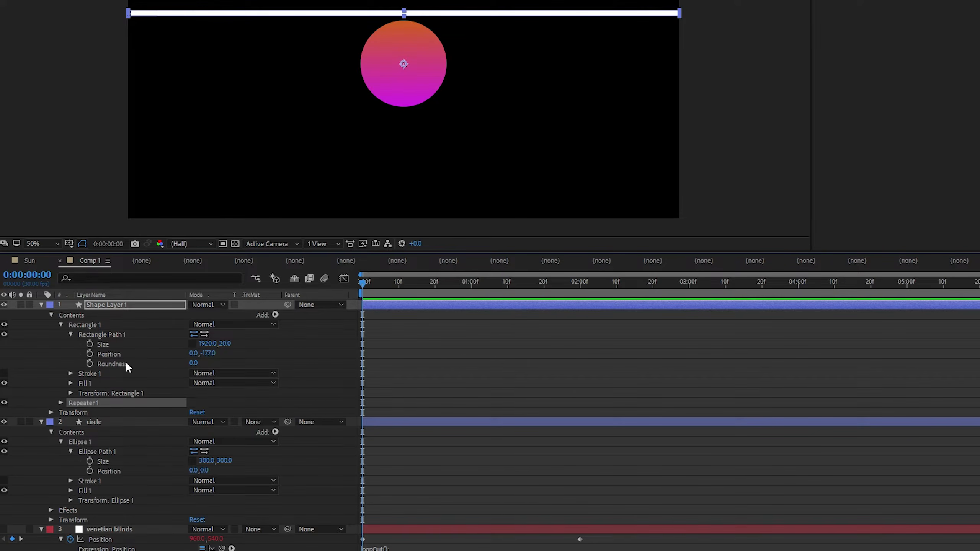
{"action": "left_click", "coordinate": [61, 403]}
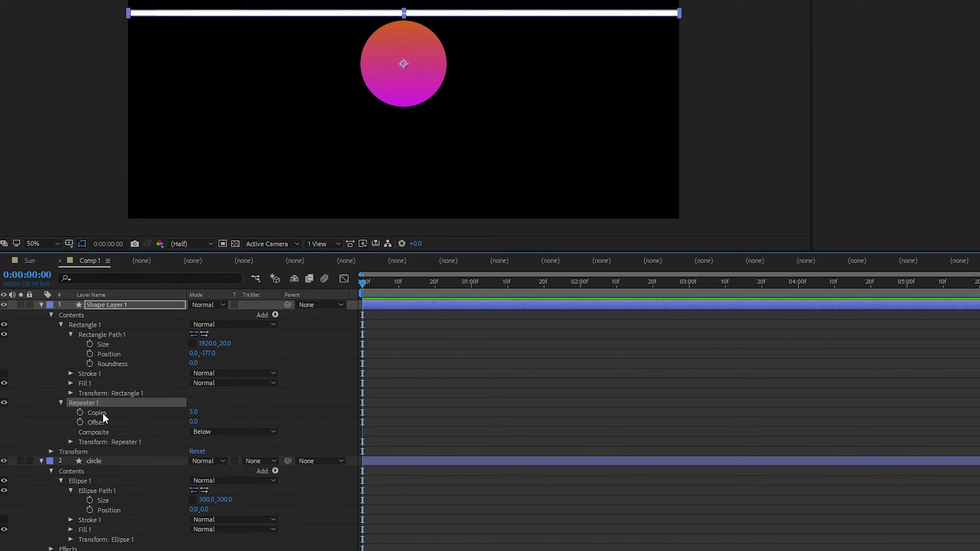
{"action": "left_click_drag", "start_coordinate": [189, 415], "coordinate": [241, 426]}
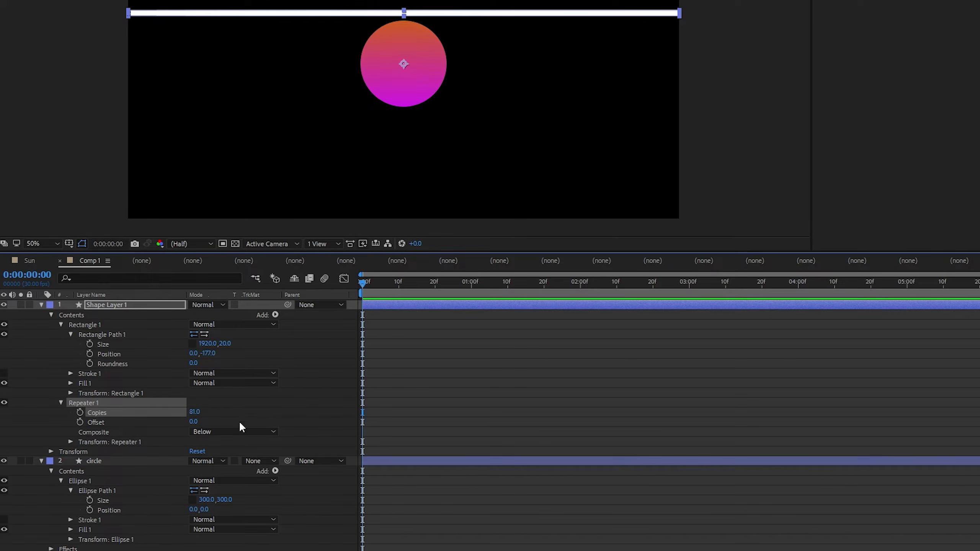
Set the Position in the repeater's transform to 0 horizontally and 20 vertically
{"action": "left_click", "coordinate": [69, 442]}
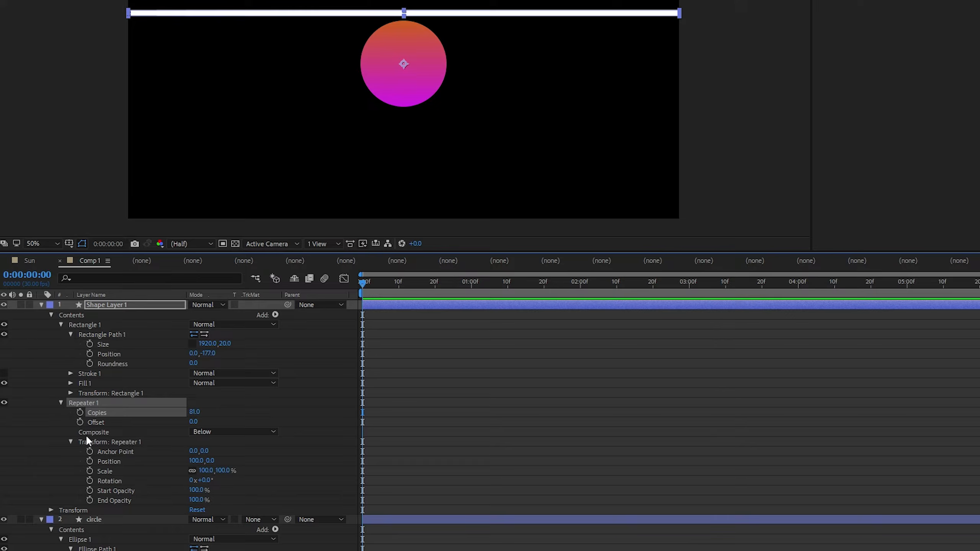
{"action": "left_click", "coordinate": [145, 462]}
{"action": "left_click", "coordinate": [200, 461]}
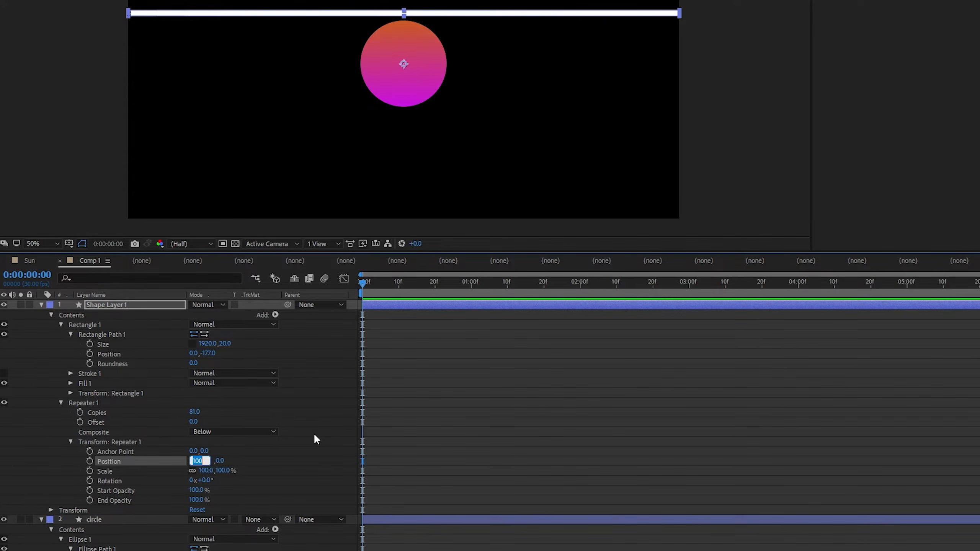
{"action": "type", "text": "0"}
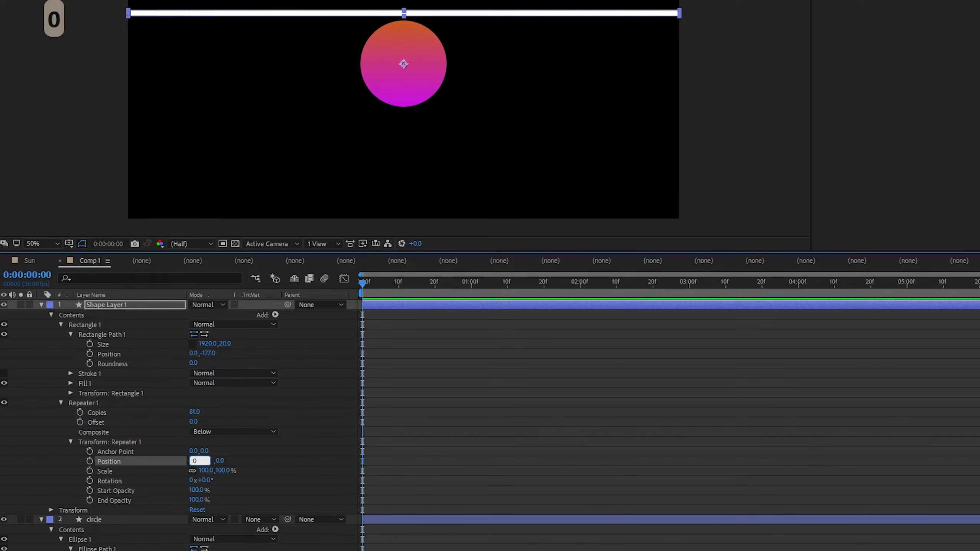
{"action": "key", "text": "Tab"}
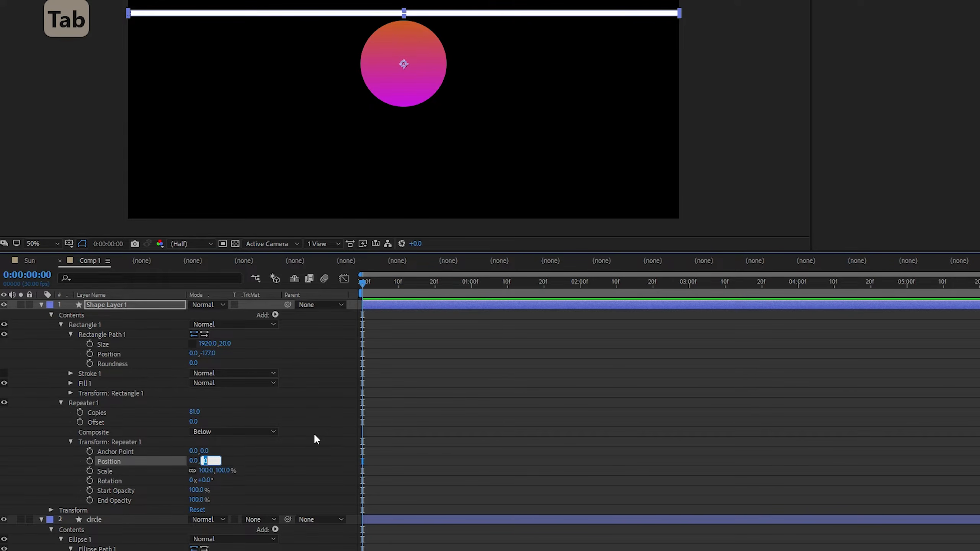
{"action": "type", "text": "20"}
{"action": "key", "text": "Return"}
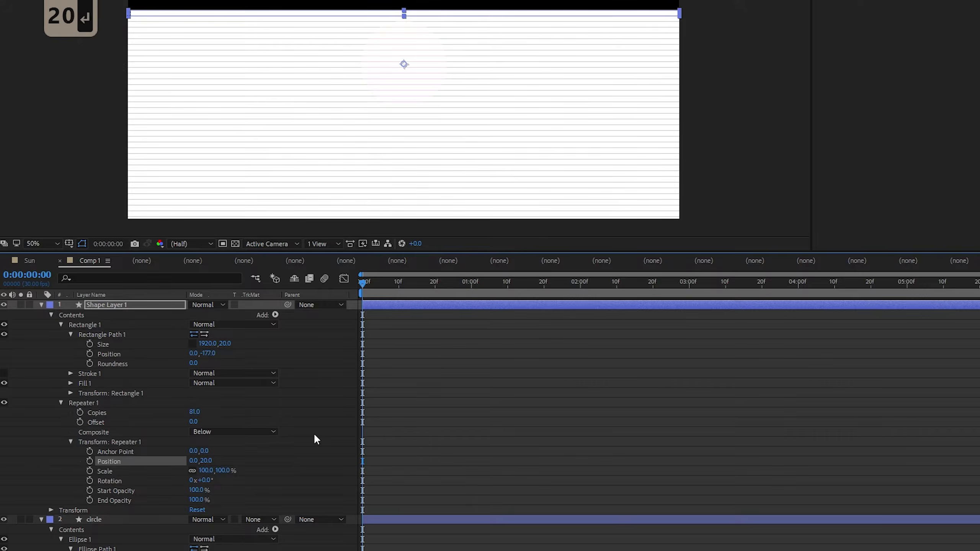
Set the repeater's vertical position to 40, reduce its copies to 11, and deselect the layer
{"action": "left_click", "coordinate": [210, 465]}
{"action": "type", "text": "40"}
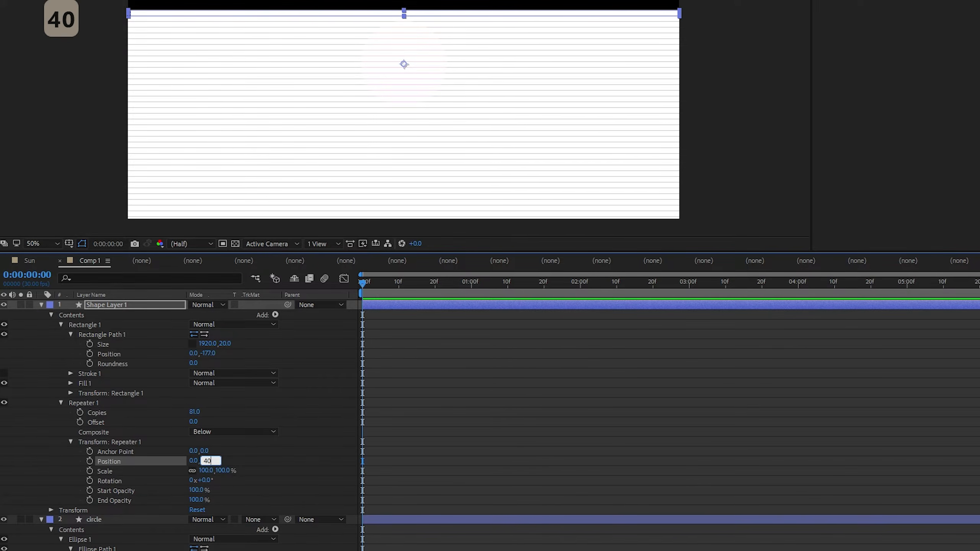
{"action": "key", "text": "Return"}
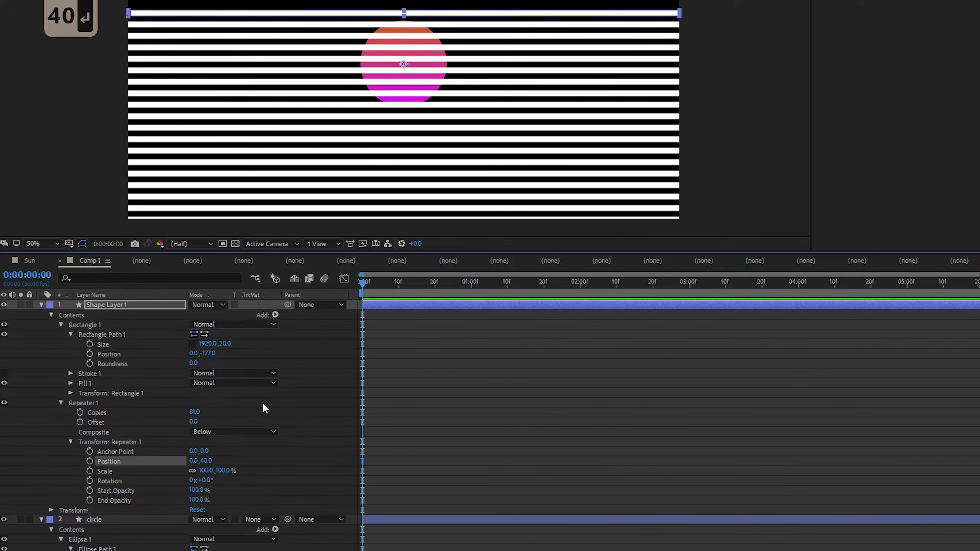
{"action": "left_click_drag", "start_coordinate": [194, 413], "coordinate": [148, 415]}
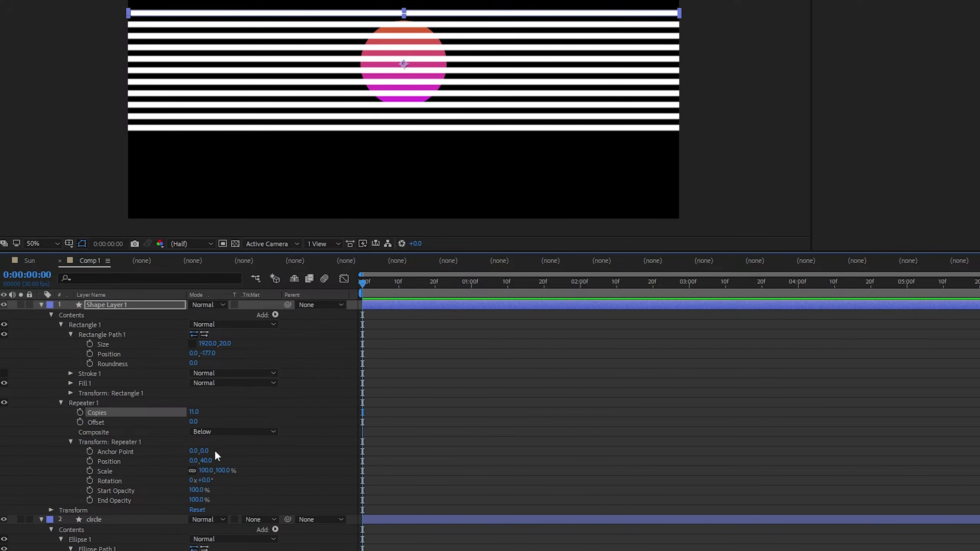
{"action": "left_click", "coordinate": [280, 317]}
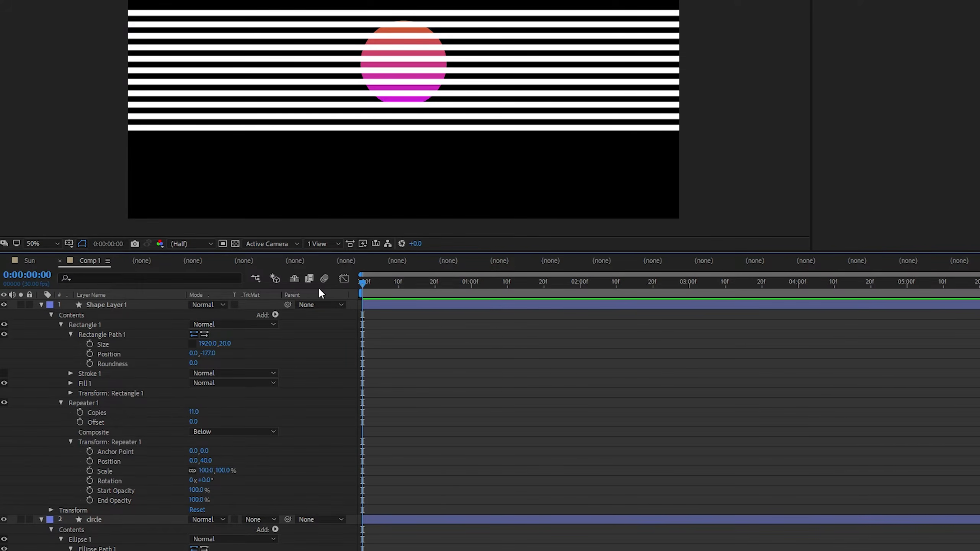
Set the circle layer's track matte to Alpha Matte "Shape Layer 1"
{"action": "left_click", "coordinate": [275, 530]}
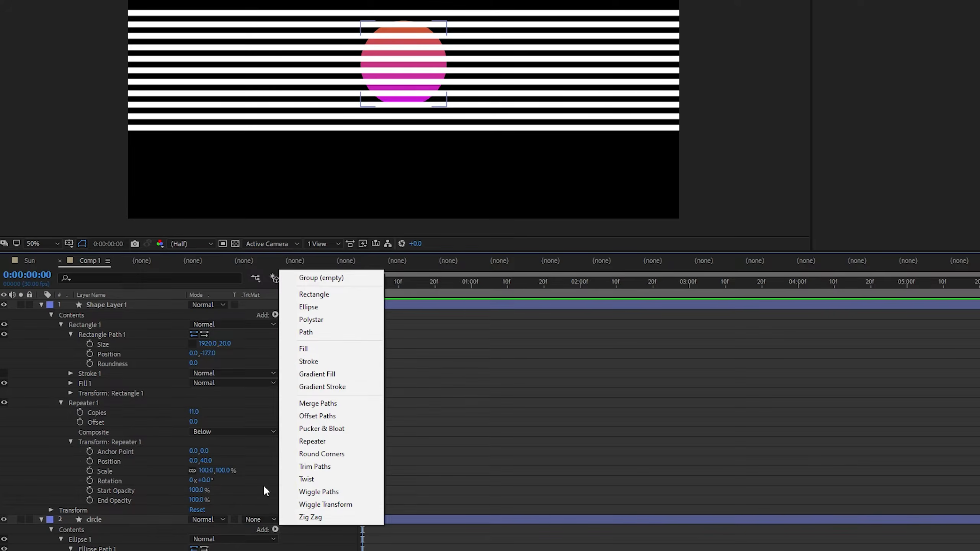
{"action": "left_click", "coordinate": [244, 506]}
{"action": "left_click", "coordinate": [258, 519]}
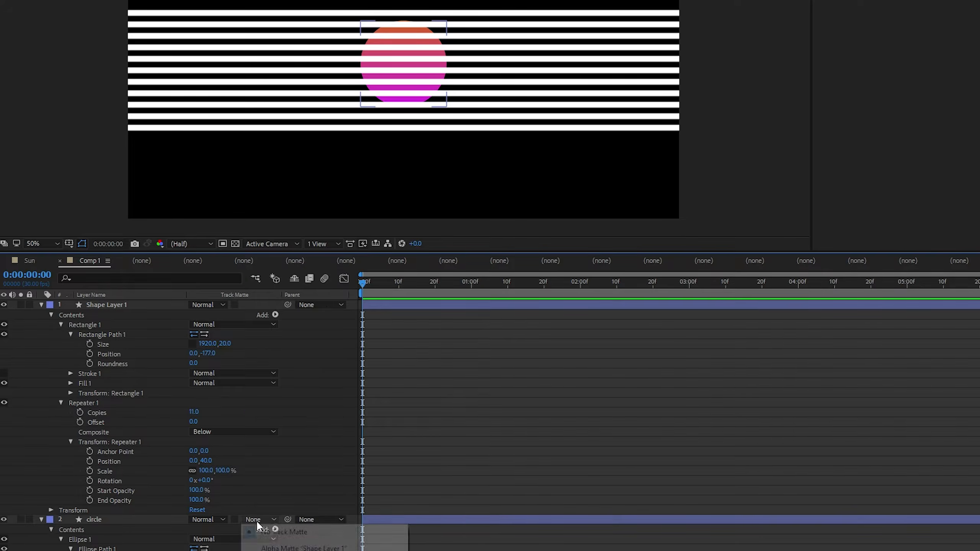
{"action": "left_click", "coordinate": [256, 547]}
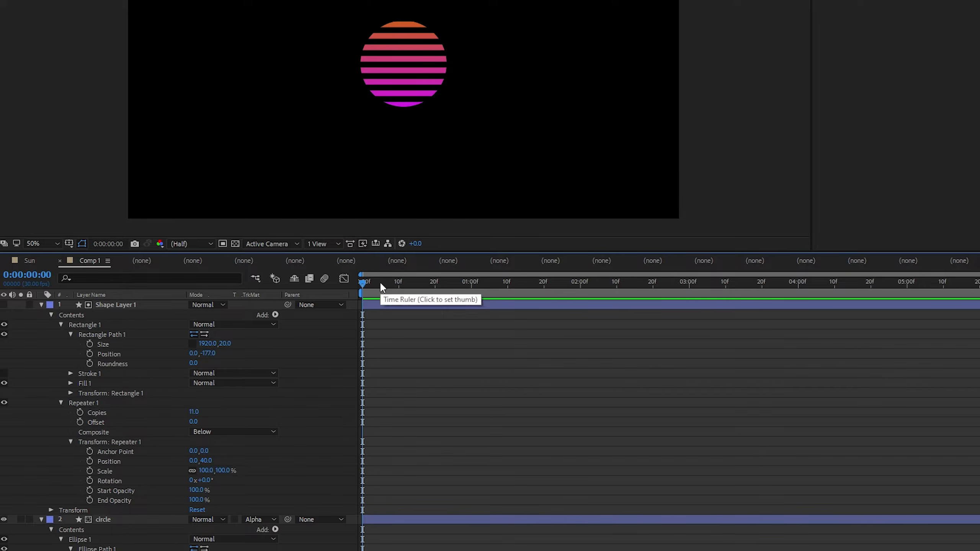
{"action": "left_click_drag", "start_coordinate": [380, 283], "coordinate": [281, 288]}
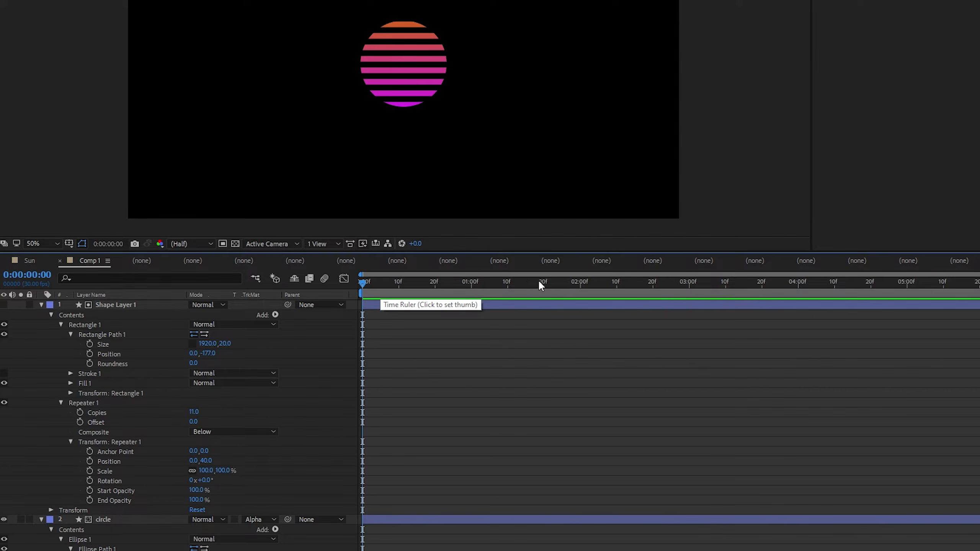
Set Rectangle Path 1's vertical position to -208 and add a Position keyframe at 0 seconds
{"action": "left_click_drag", "start_coordinate": [692, 283], "coordinate": [581, 297]}
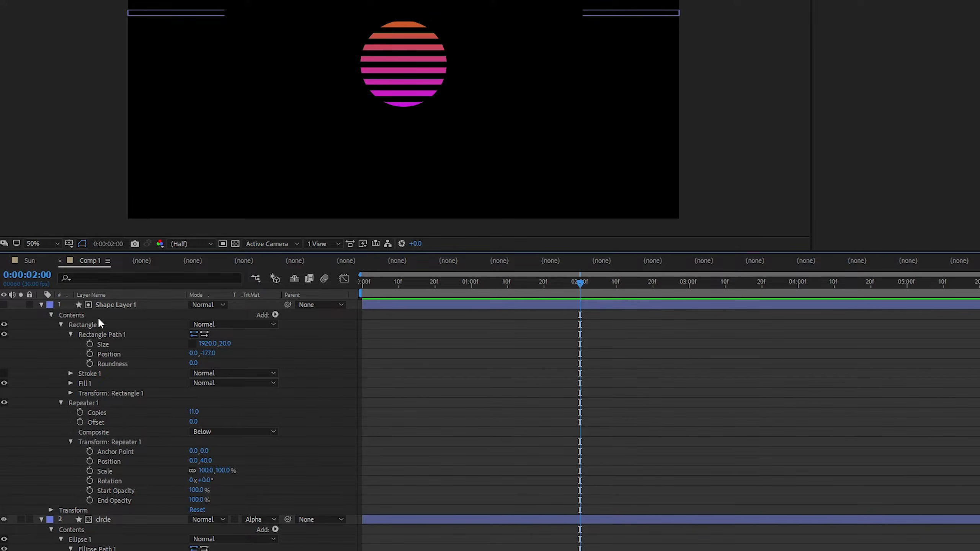
{"action": "left_click", "coordinate": [135, 352]}
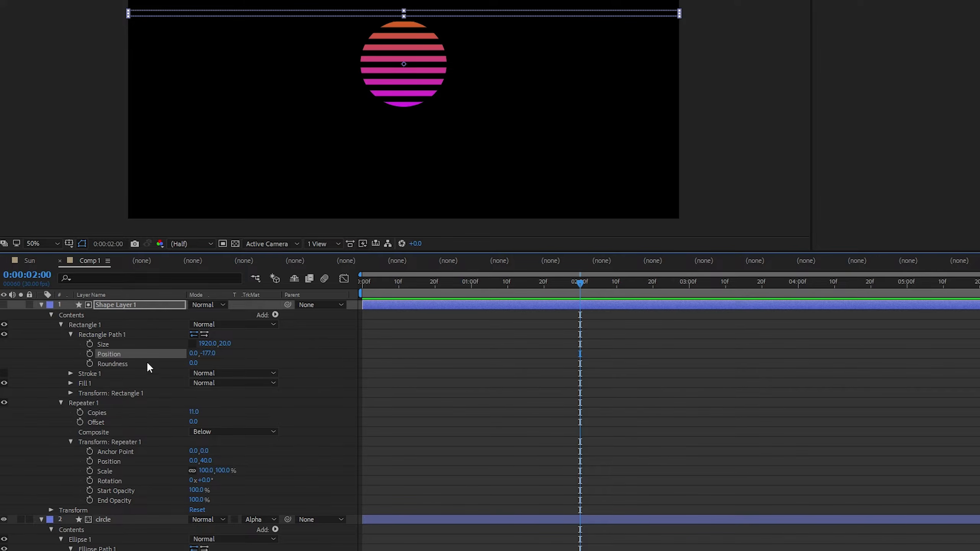
{"action": "left_click_drag", "start_coordinate": [206, 353], "coordinate": [183, 358]}
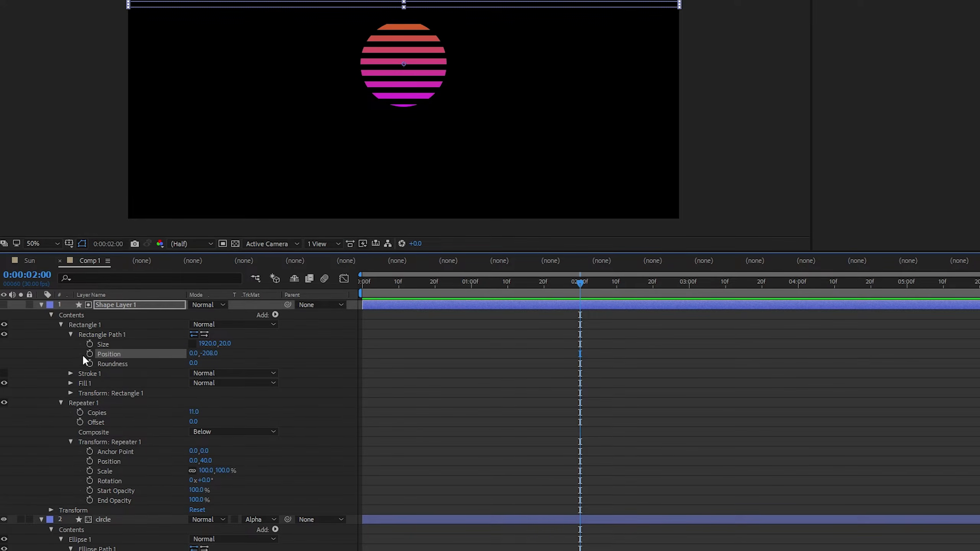
{"action": "left_click", "coordinate": [366, 282]}
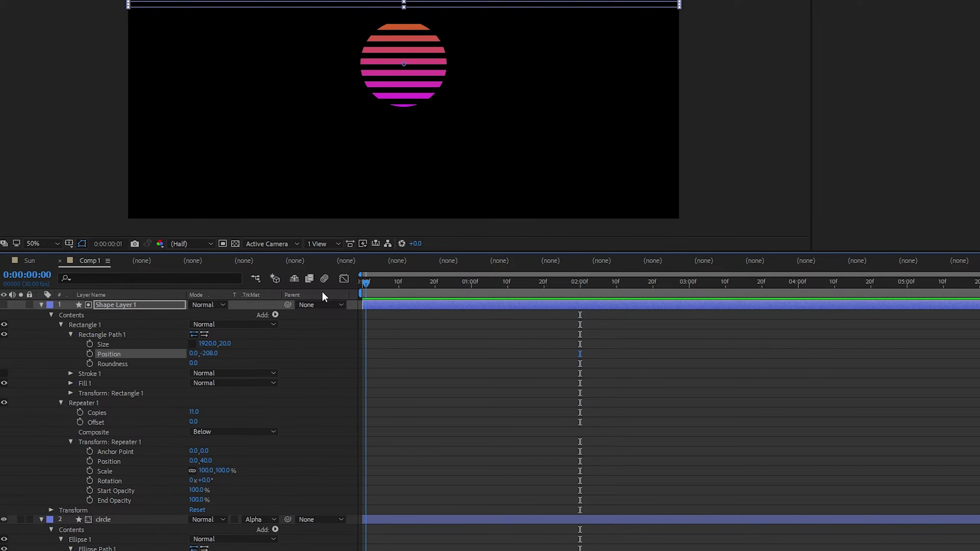
{"action": "left_click", "coordinate": [89, 353]}
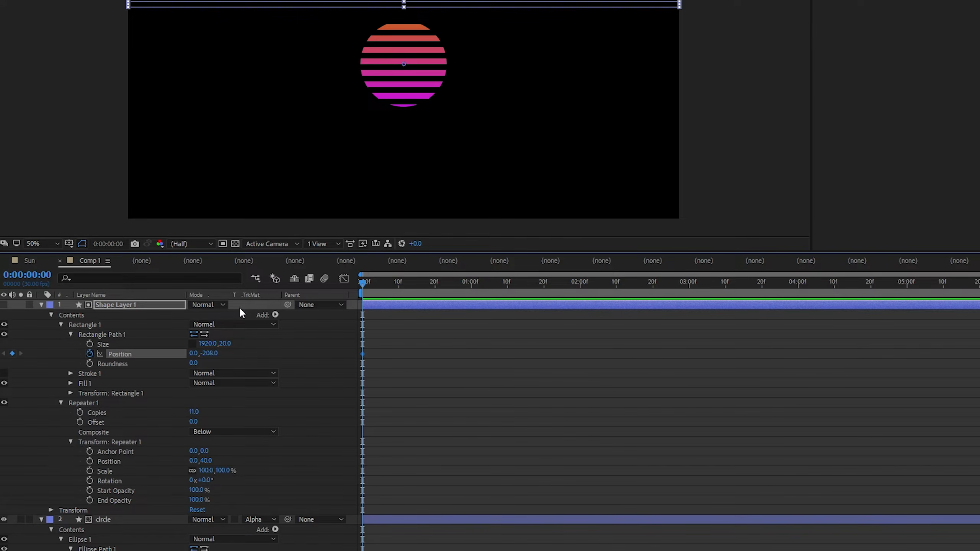
Keyframe Rectangle Path 1's vertical position at -188 at the 2-second mark and deselect the layer
{"action": "left_click", "coordinate": [580, 282]}
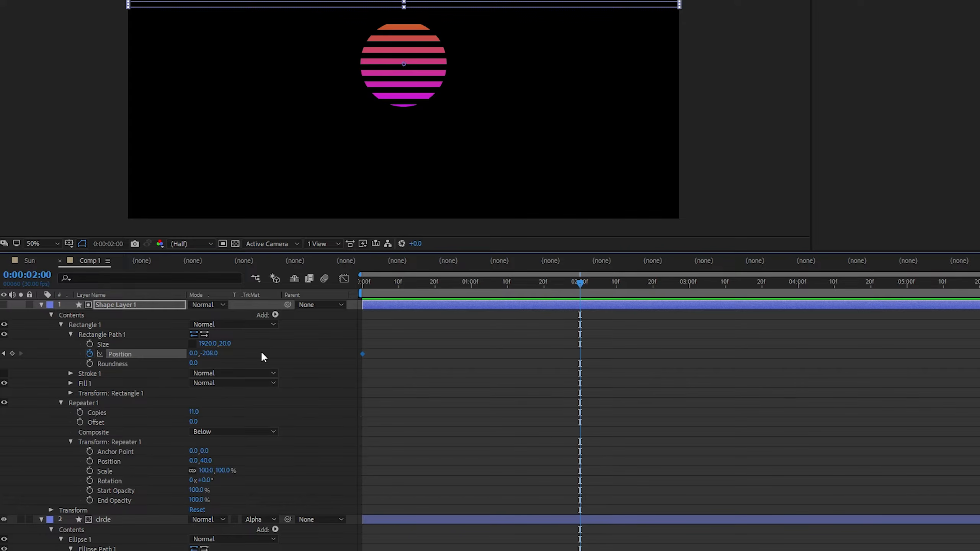
{"action": "left_click", "coordinate": [210, 353]}
{"action": "key", "text": "shift+Up"}
{"action": "key", "text": "shift+Up"}
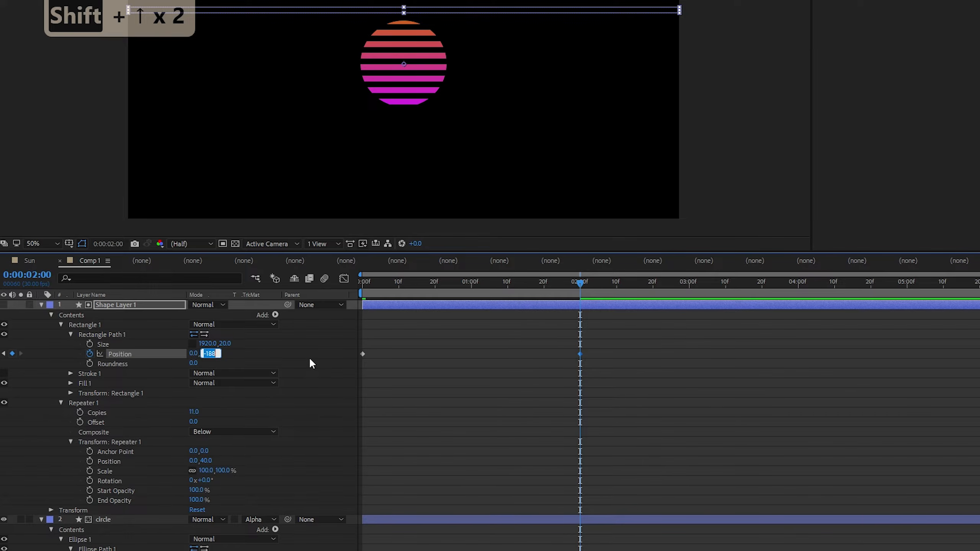
{"action": "left_click", "coordinate": [461, 350]}
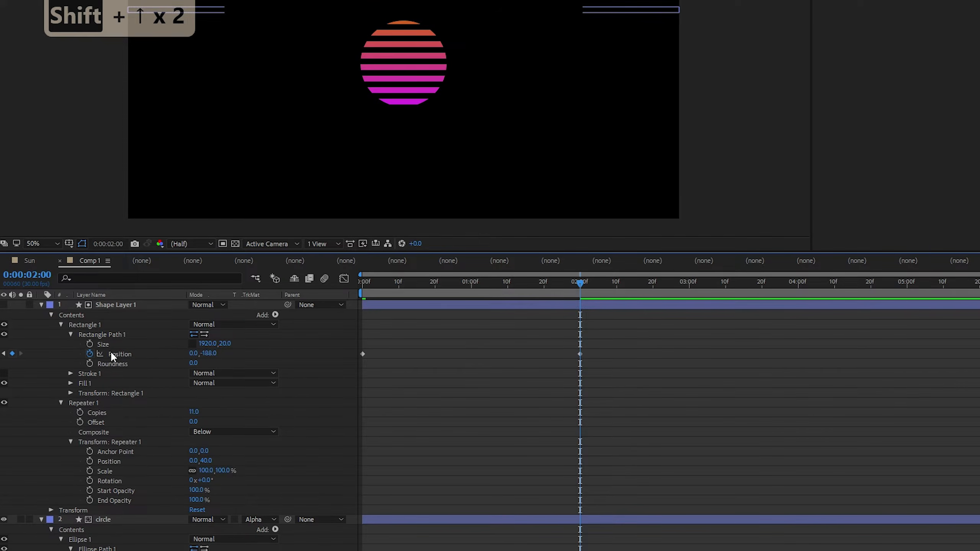
Apply the loopOut(); expression to Rectangle Path 1's Position and preview the stripe animation
{"action": "scroll", "coordinate": [402, 540], "scroll_direction": "down", "scroll_amount": 1}
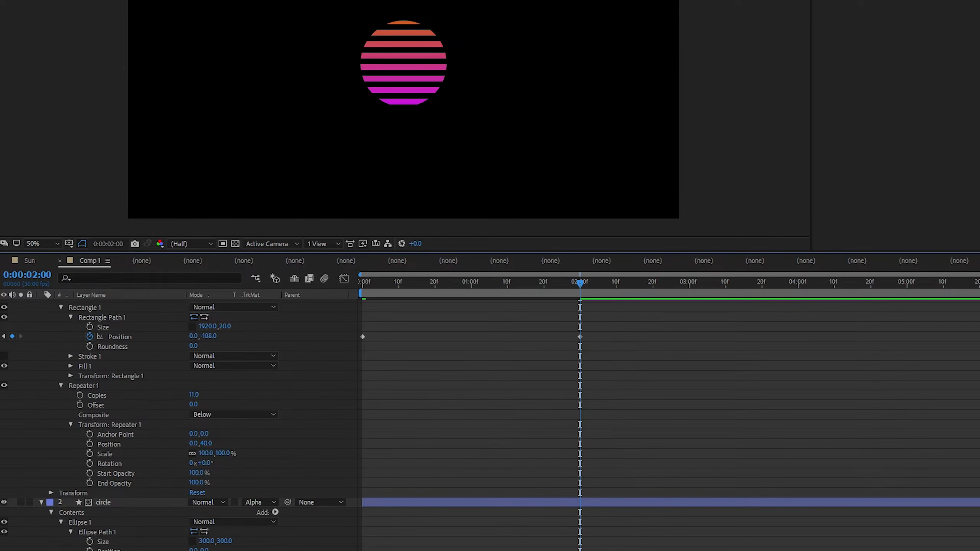
{"action": "key", "text": "ctrl+c"}
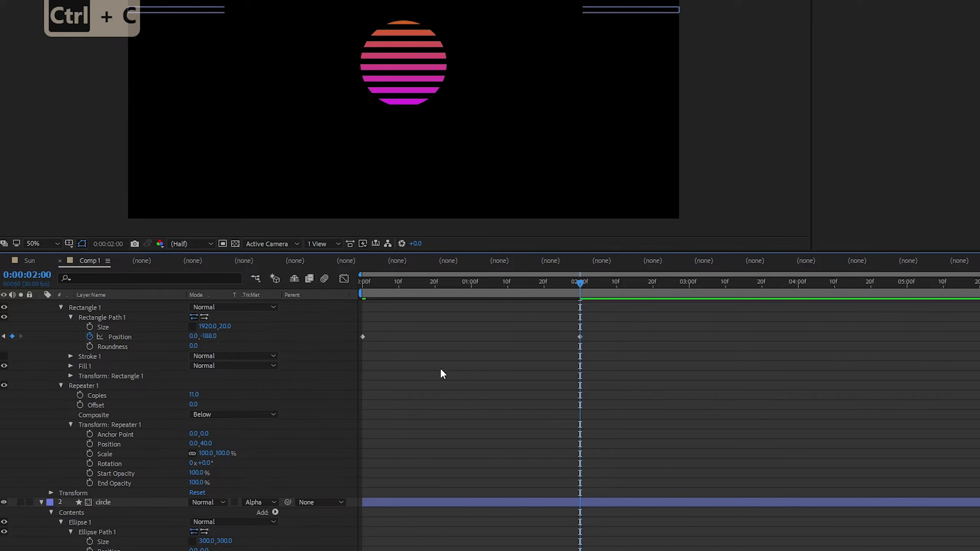
{"action": "scroll", "coordinate": [372, 337], "scroll_direction": "up", "scroll_amount": 1}
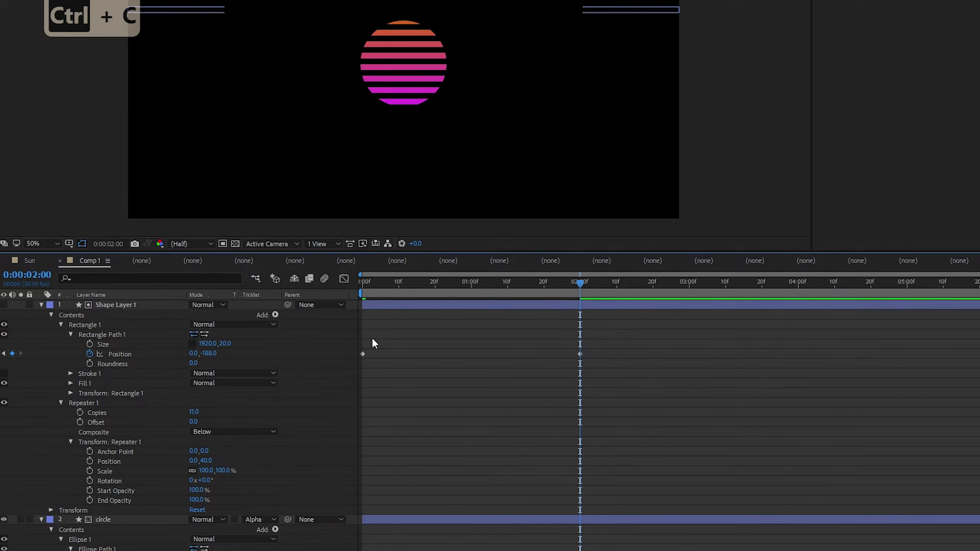
{"action": "left_click", "coordinate": [89, 354], "text": "alt"}
{"action": "key", "text": "ctrl+v"}
{"action": "key", "text": "Return"}
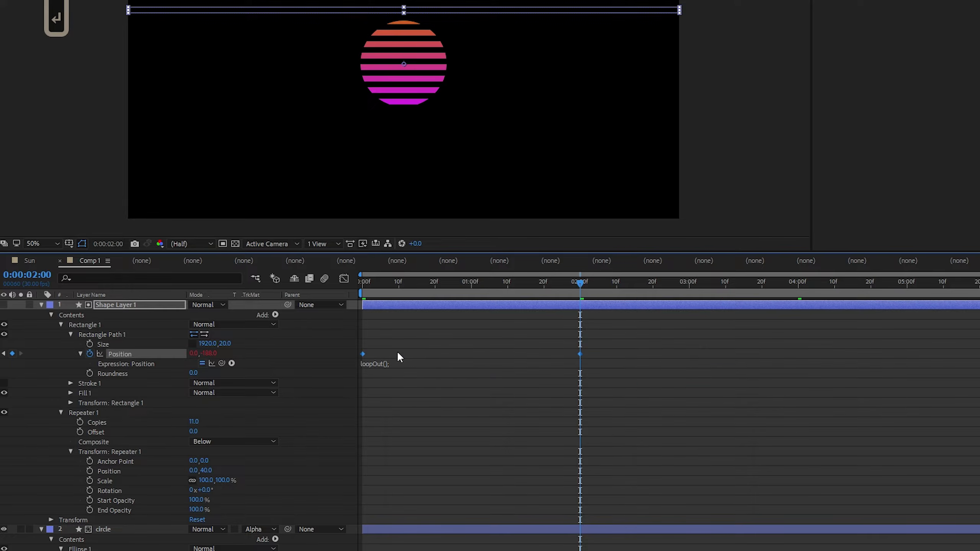
{"action": "key", "text": "space"}
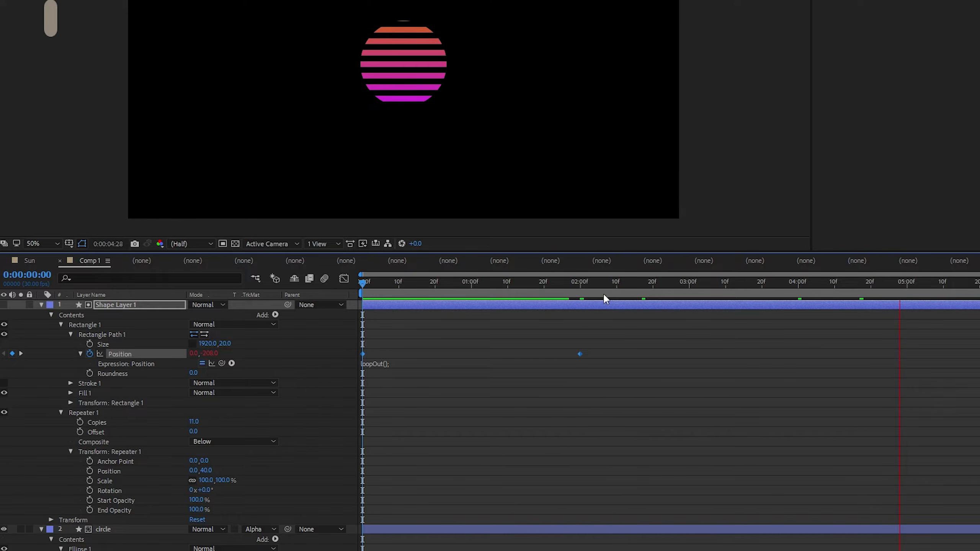
Set the 2-second keyframe of Rectangle Path 1's vertical position to -168 and preview the loop from the start
{"action": "left_click", "coordinate": [583, 286]}
{"action": "left_click_drag", "start_coordinate": [586, 289], "coordinate": [580, 296]}
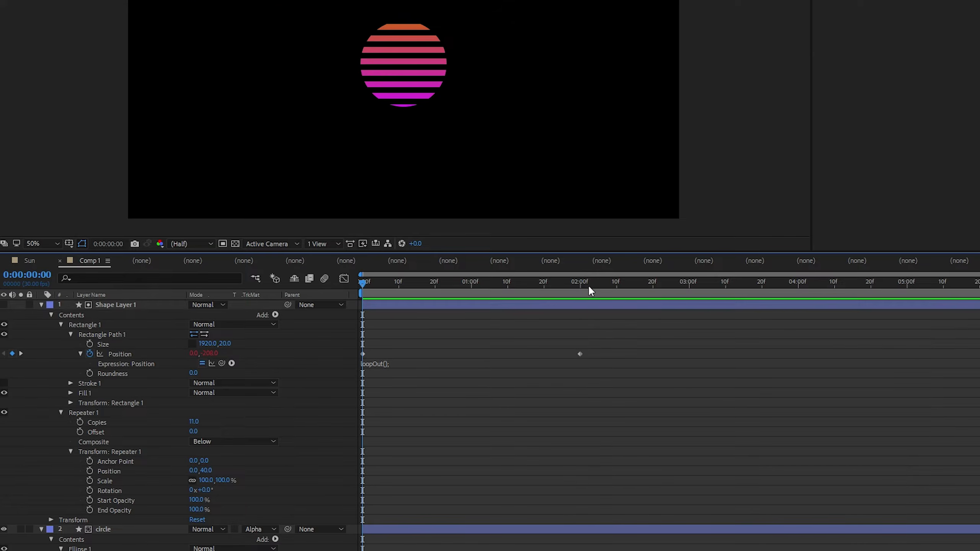
{"action": "left_click_drag", "start_coordinate": [588, 286], "coordinate": [577, 286]}
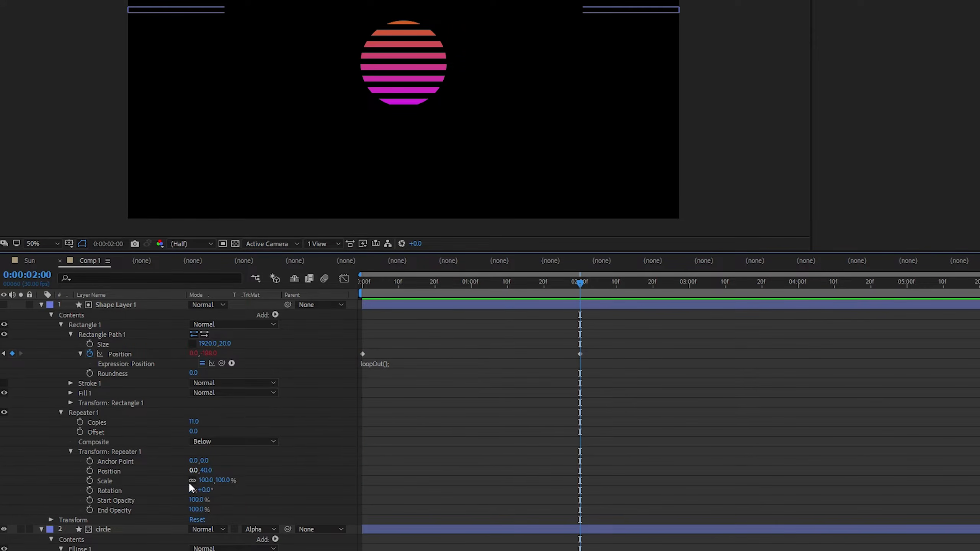
{"action": "left_click", "coordinate": [211, 354]}
{"action": "key", "text": "shift+Up"}
{"action": "key", "text": "shift+Up"}
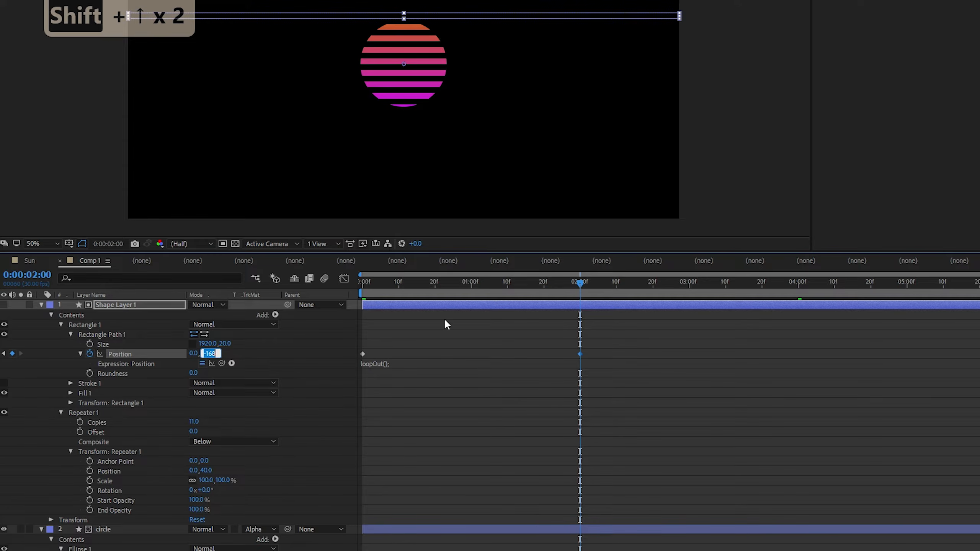
{"action": "key", "text": "Return"}
{"action": "left_click_drag", "start_coordinate": [379, 278], "coordinate": [341, 284]}
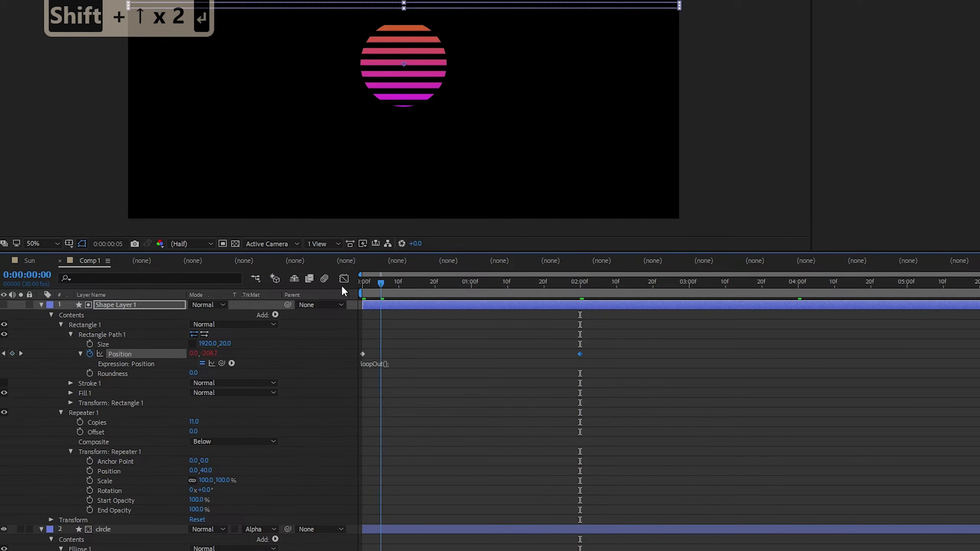
{"action": "key", "text": "space"}
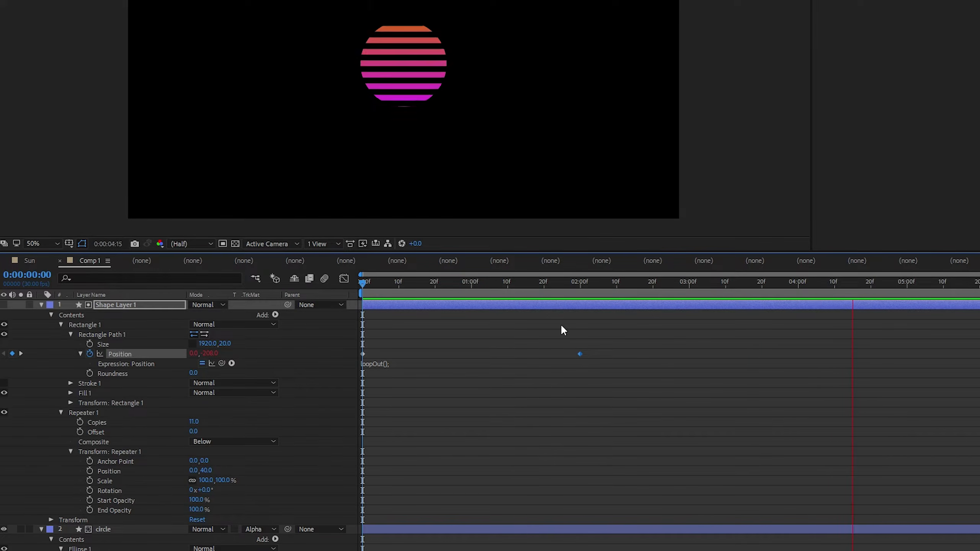
Set the vertical Position in Repeater 1's transform to 20
{"action": "left_click", "coordinate": [580, 287]}
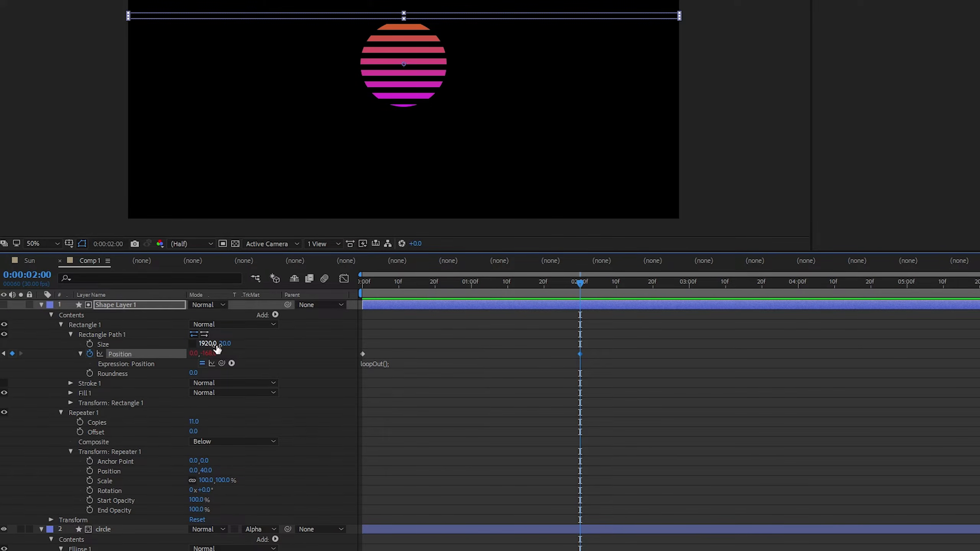
{"action": "left_click", "coordinate": [205, 471]}
{"action": "key", "text": "shift+Down"}
{"action": "key", "text": "shift+Down"}
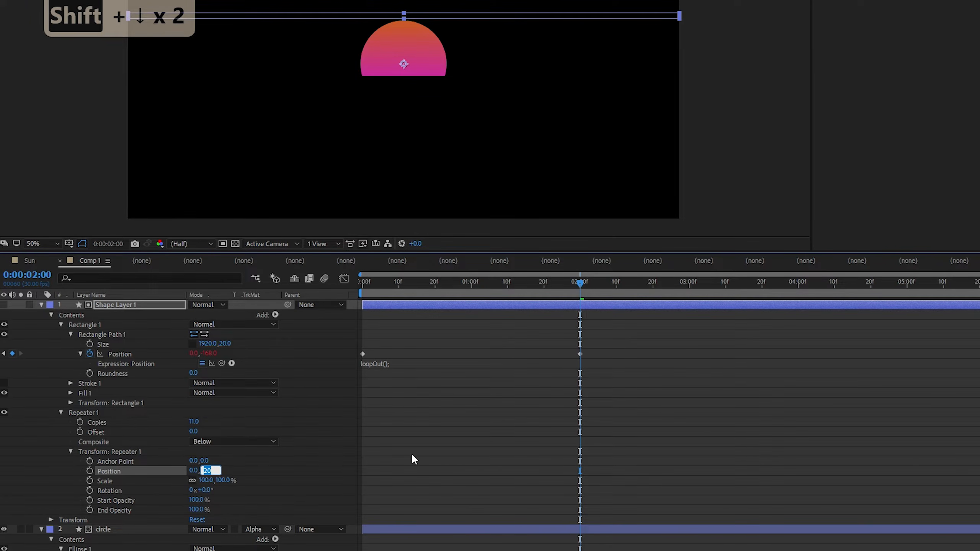
{"action": "key", "text": "Return"}
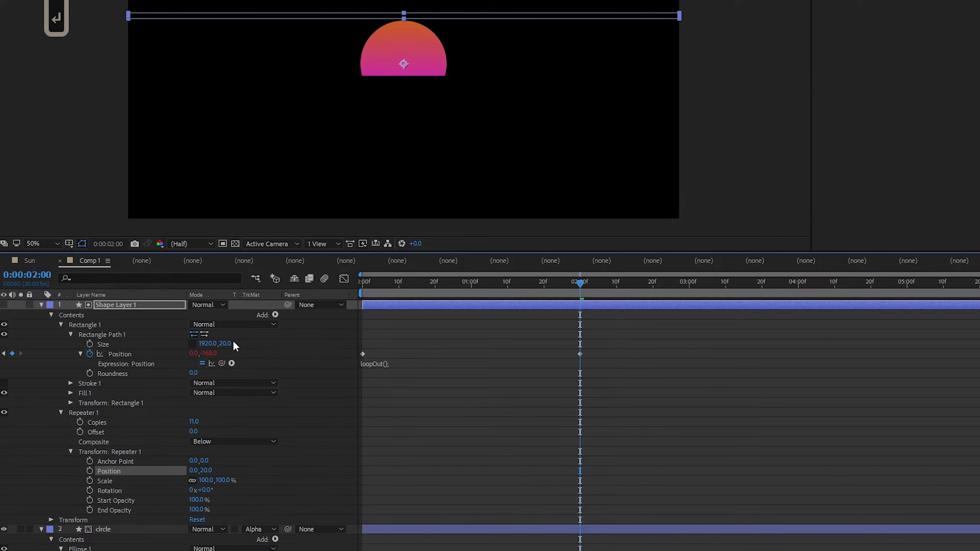
Set Rectangle Path 1's height to 10, raise Repeater 1's copies to 22, and deselect the layer
{"action": "left_click", "coordinate": [227, 343]}
{"action": "type", "text": "10"}
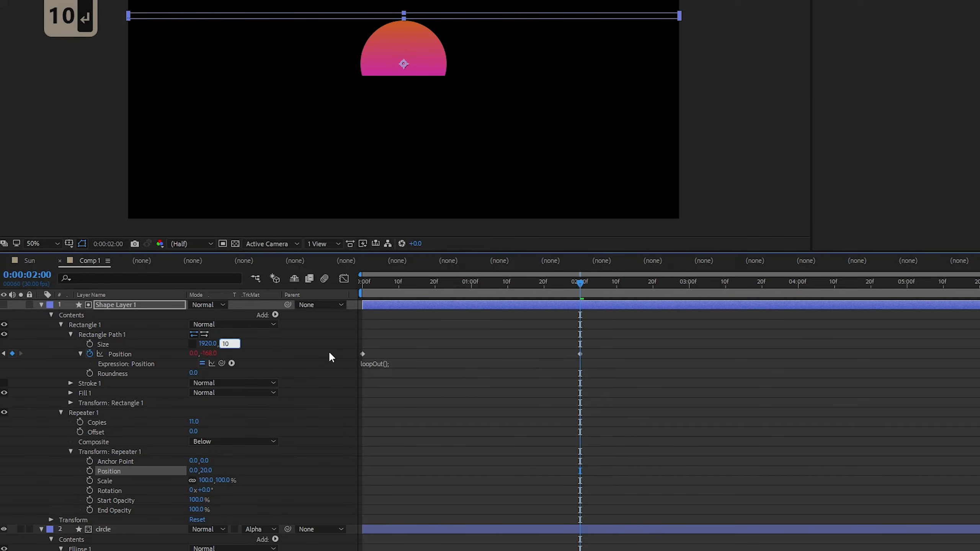
{"action": "key", "text": "Return"}
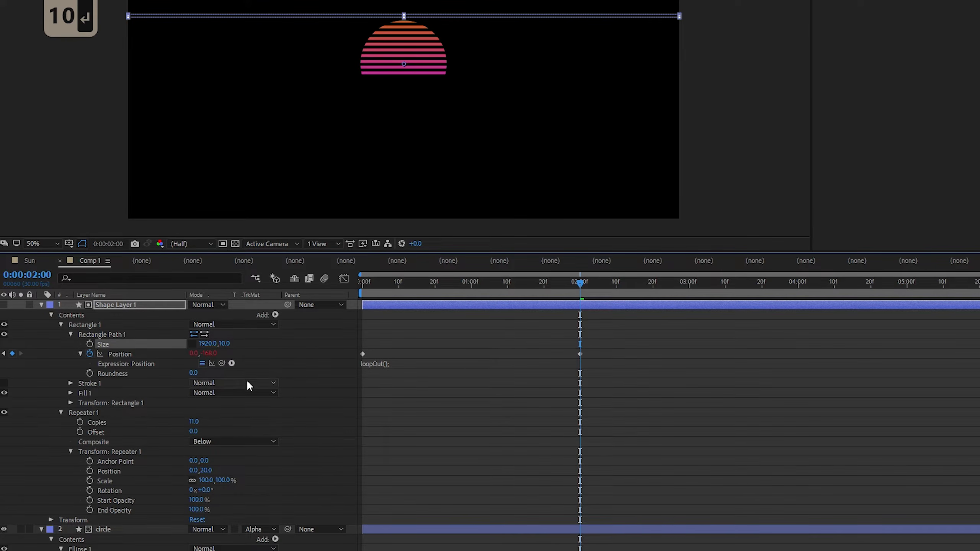
{"action": "left_click_drag", "start_coordinate": [196, 421], "coordinate": [203, 420]}
{"action": "left_click", "coordinate": [436, 353]}
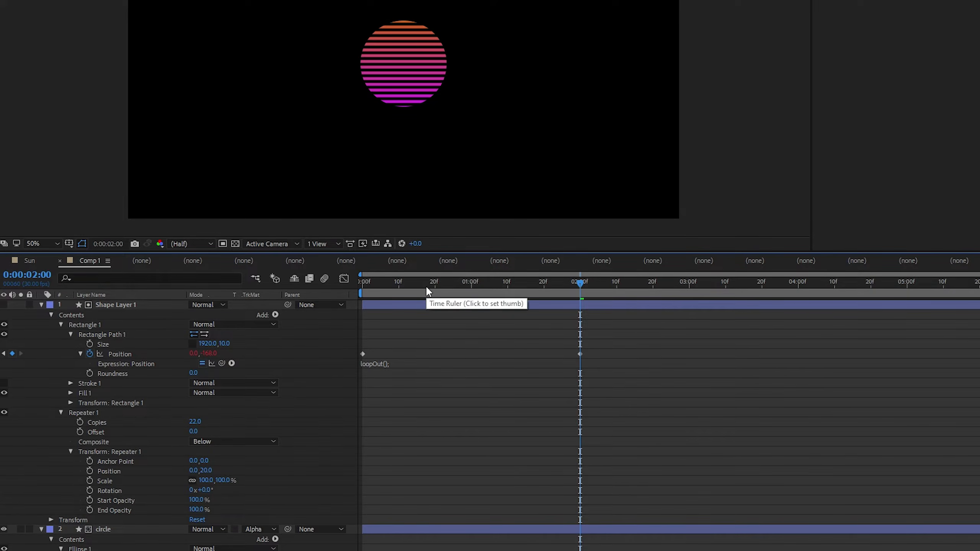
Set the keyframe of Rectangle Path 1's vertical position at 0 seconds to -200
{"action": "left_click_drag", "start_coordinate": [426, 285], "coordinate": [293, 303]}
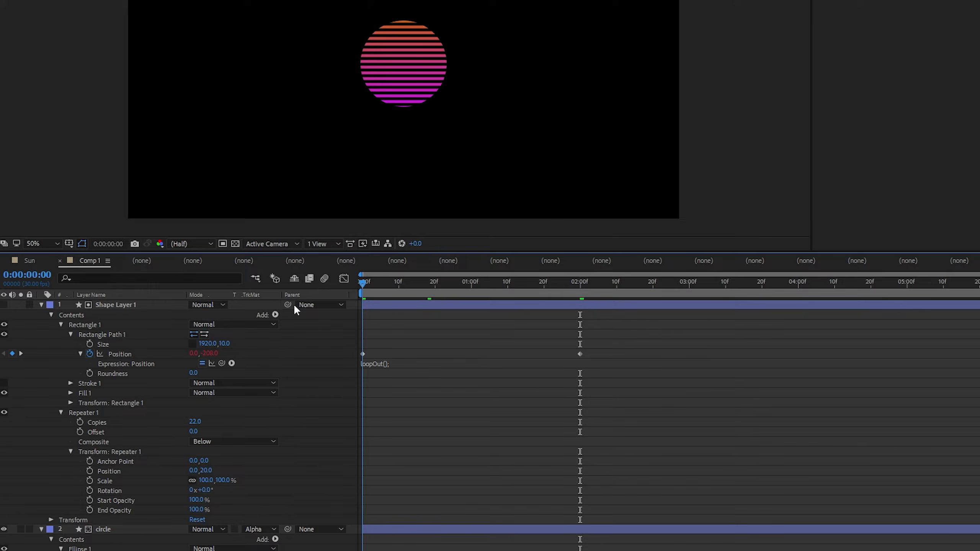
{"action": "left_click", "coordinate": [209, 354]}
{"action": "key", "text": "shift+Down"}
{"action": "key", "text": "shift+Up"}
{"action": "key", "text": "shift+Up"}
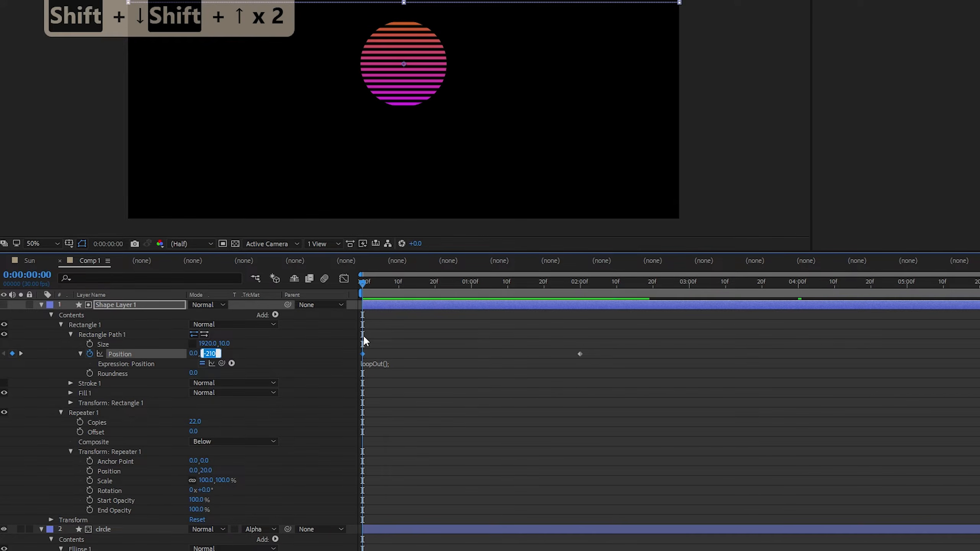
{"action": "left_click", "coordinate": [524, 314]}
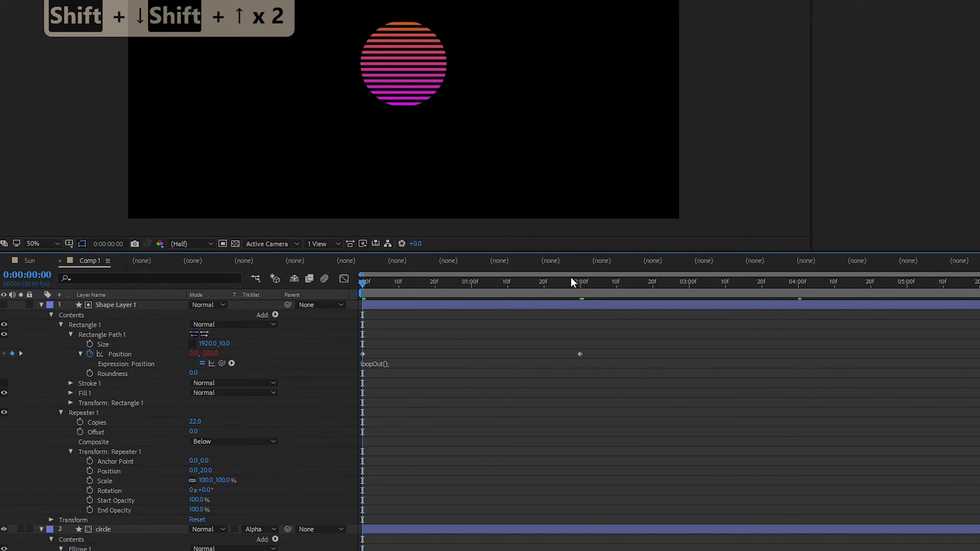
Set the 2-second keyframe of Rectangle Path 1's vertical position to -180
{"action": "left_click_drag", "start_coordinate": [570, 282], "coordinate": [580, 282]}
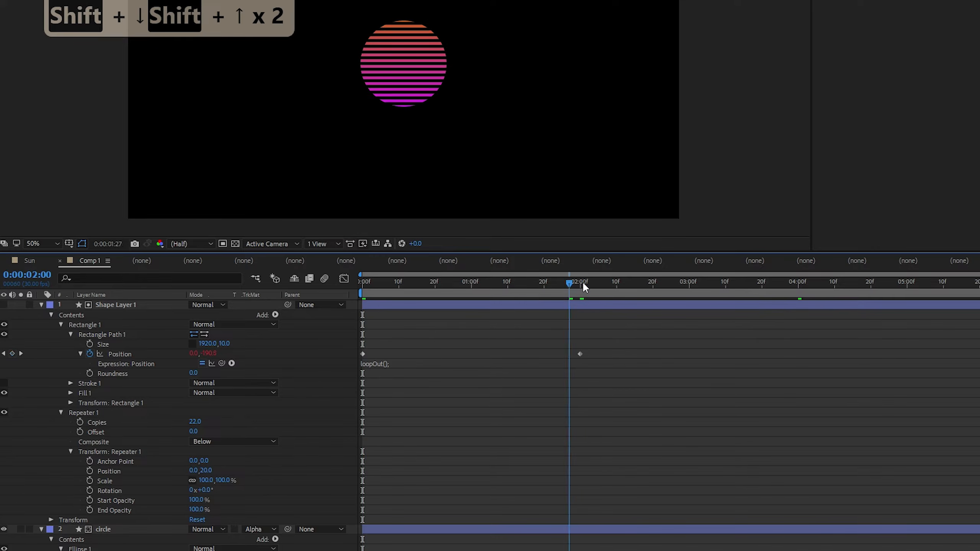
{"action": "left_click", "coordinate": [209, 353]}
{"action": "key", "text": "shift+Up"}
{"action": "key", "text": "shift+Up"}
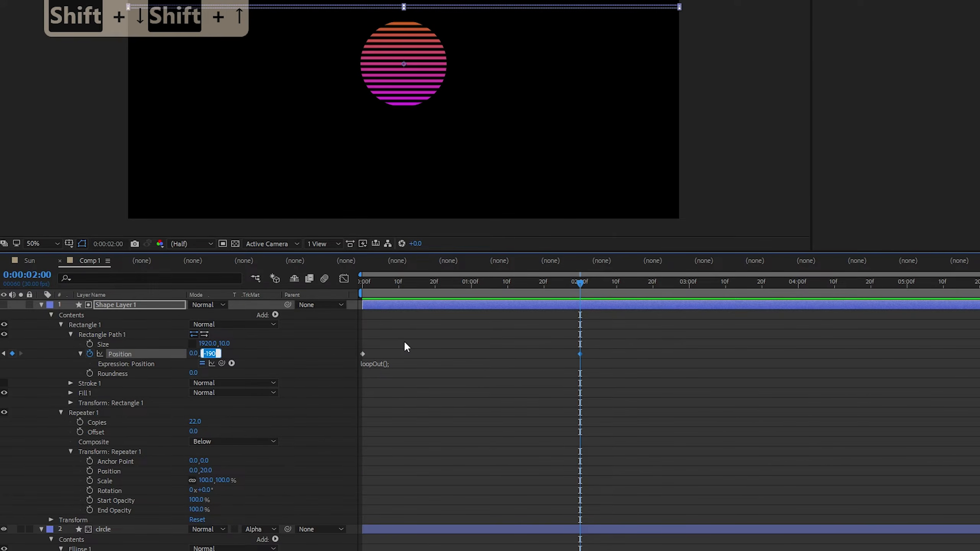
{"action": "key", "text": "Return"}
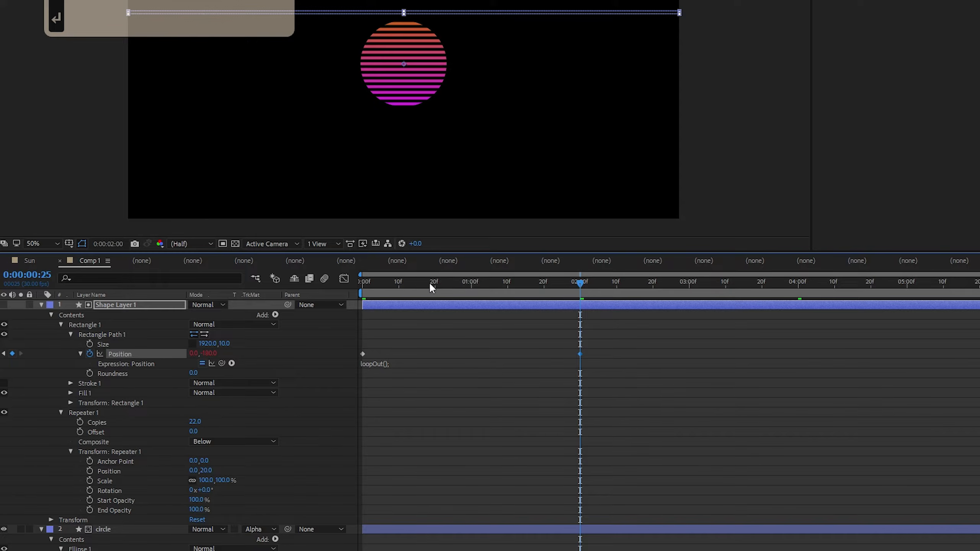
Deselect the layer and preview the thinner stripes' looping motion from the start of the composition
{"action": "left_click_drag", "start_coordinate": [429, 283], "coordinate": [311, 299]}
{"action": "left_click", "coordinate": [671, 426]}
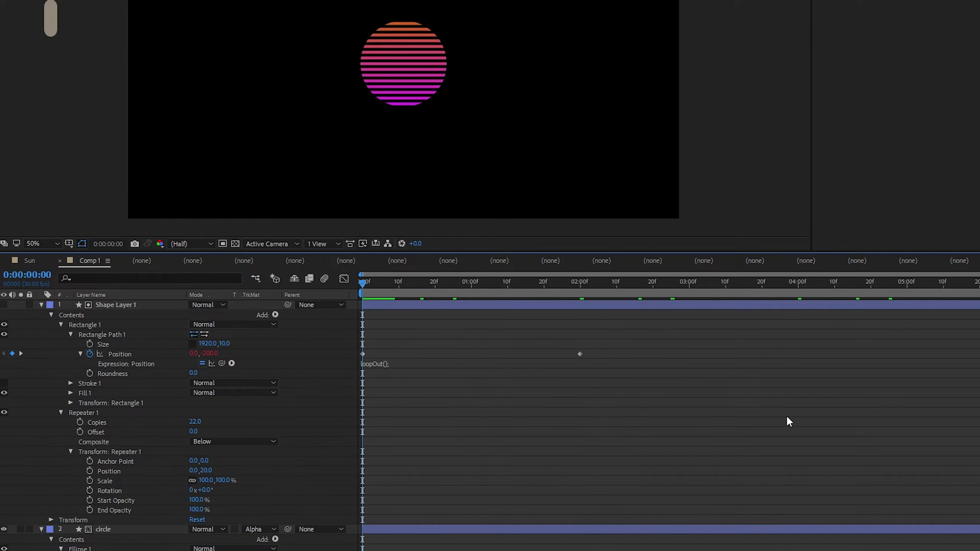
{"action": "key", "text": "space"}
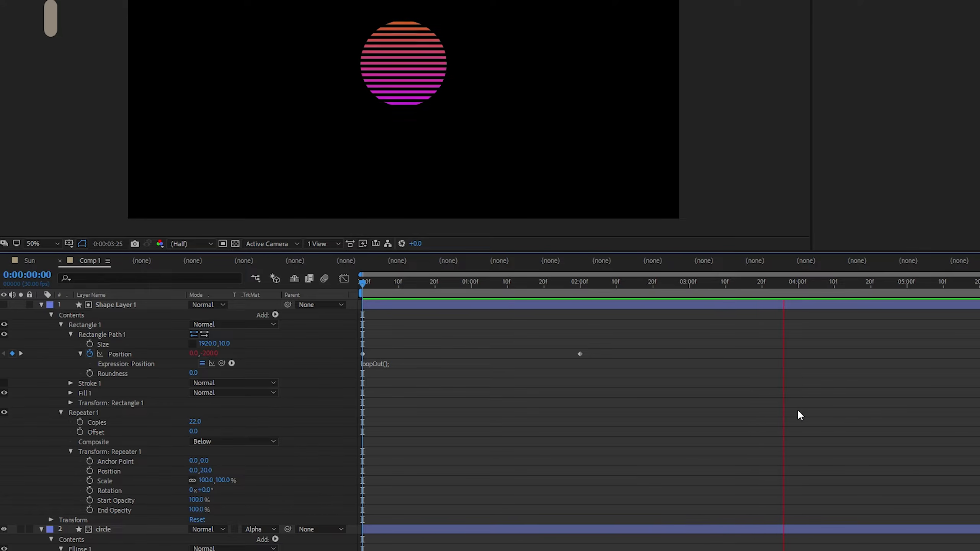
{"action": "key", "text": "space"}
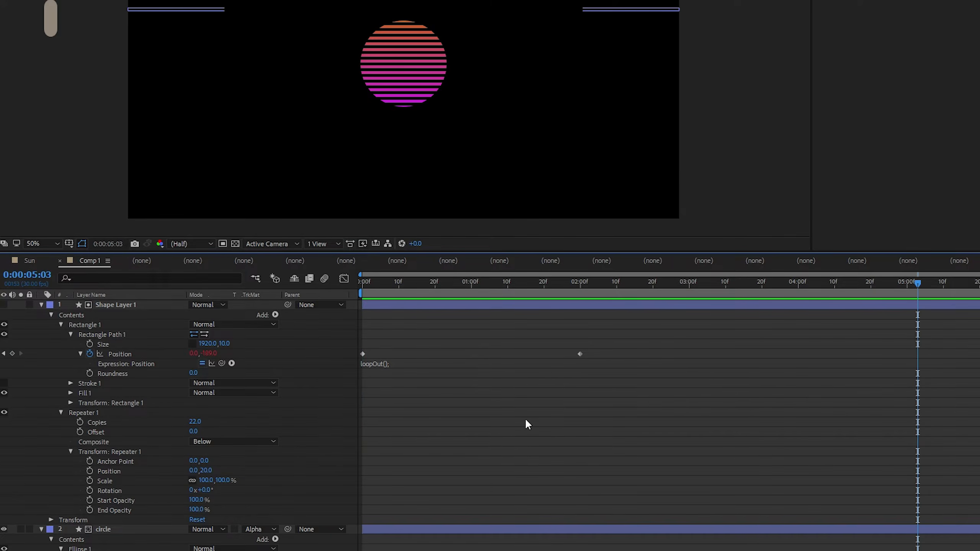
Save the project and select Shape Layer 1
{"action": "key", "text": "ctrl+s"}
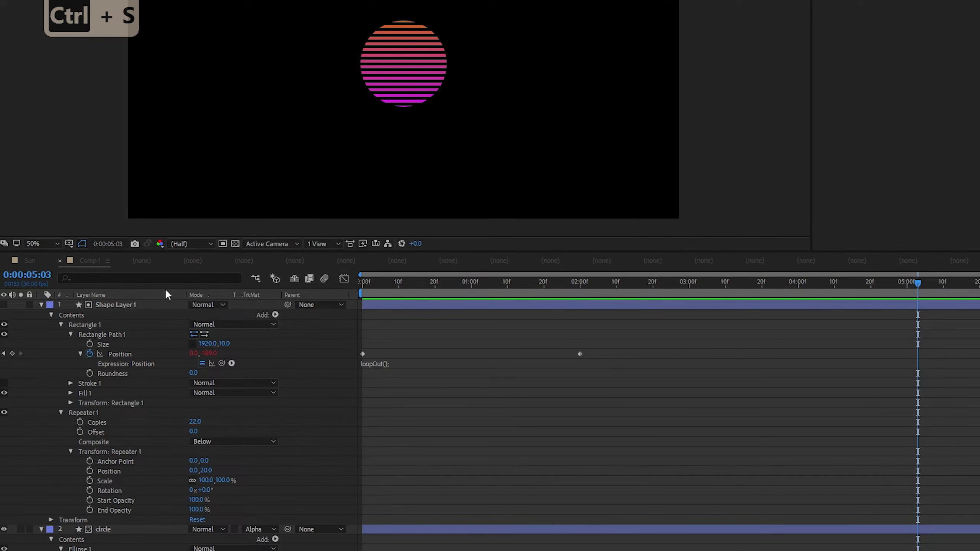
{"action": "left_click", "coordinate": [127, 304]}
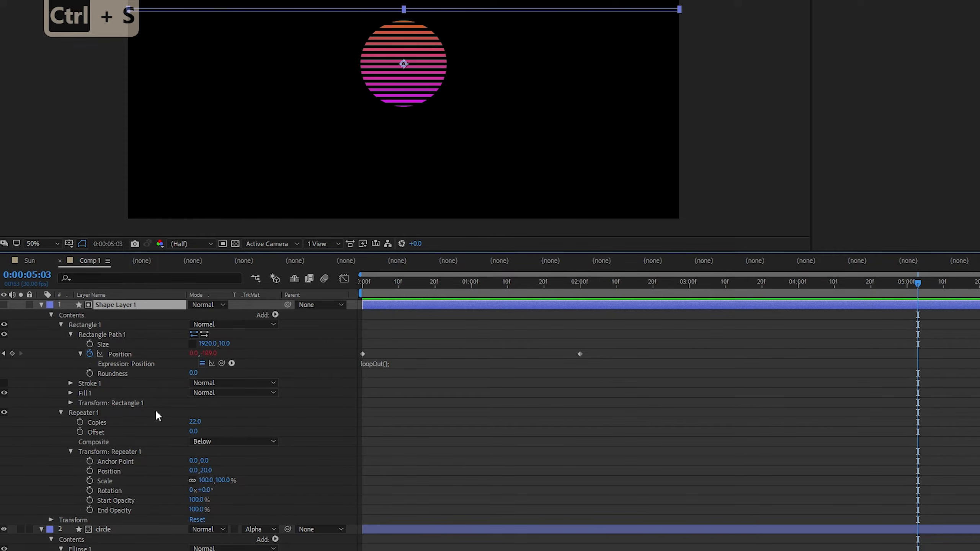
Pre-compose all layers of Comp 1 into a new composition named Sun, moving all attributes into it
{"action": "key", "text": "ctrl+a"}
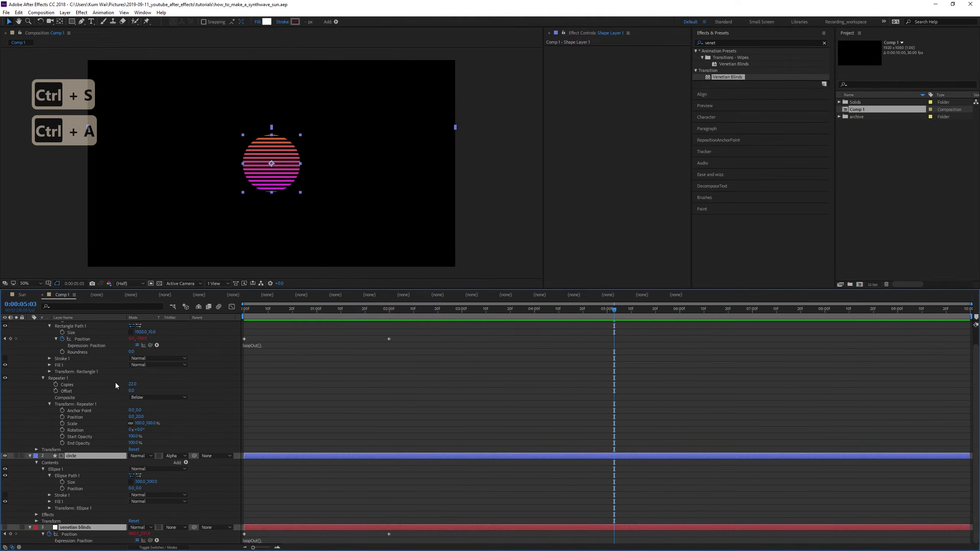
{"action": "scroll", "coordinate": [124, 356], "scroll_direction": "up", "scroll_amount": 1}
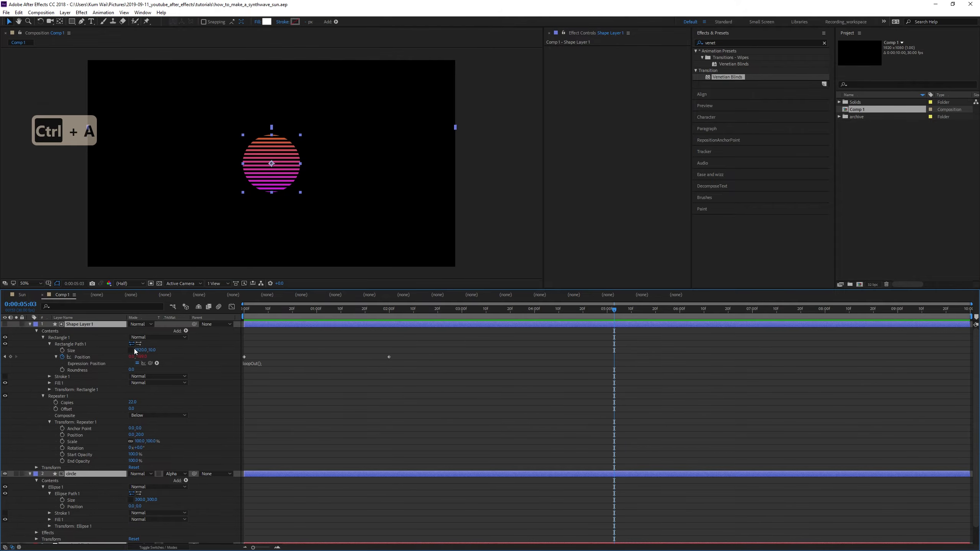
{"action": "key", "text": "ctrl+shift+c"}
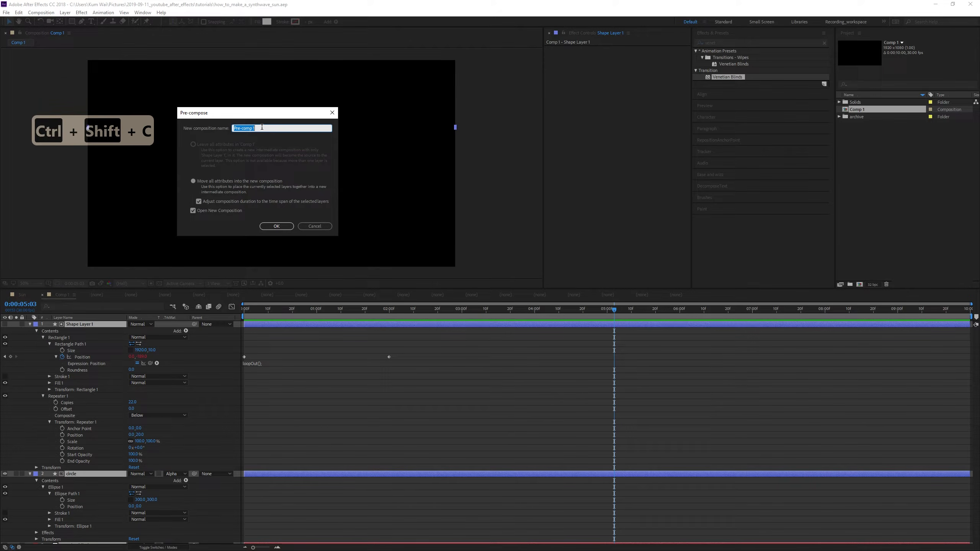
{"action": "type", "text": "Sun"}
{"action": "key", "text": "Return"}
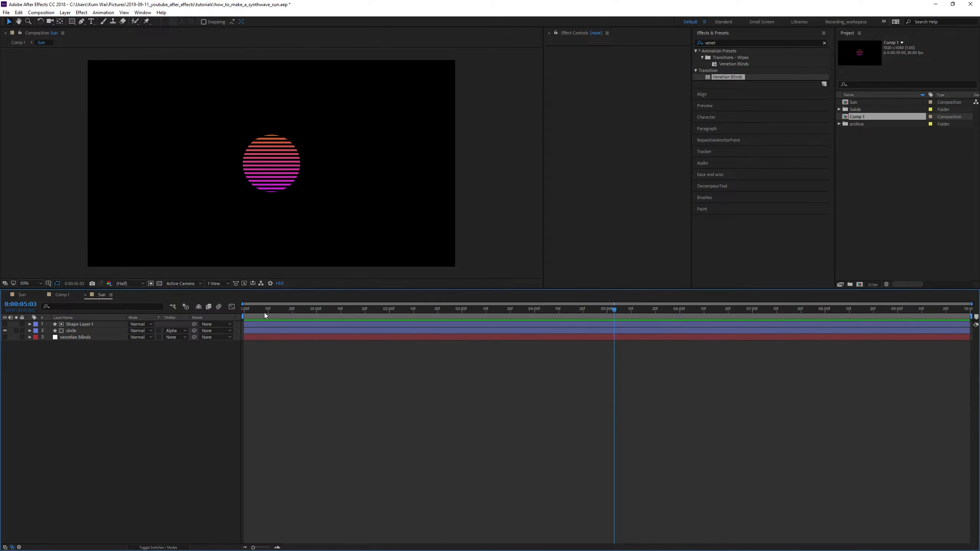
Move the current time to the start of the Sun composition and return to Comp 1 with no layer selected
{"action": "left_click_drag", "start_coordinate": [264, 311], "coordinate": [218, 316]}
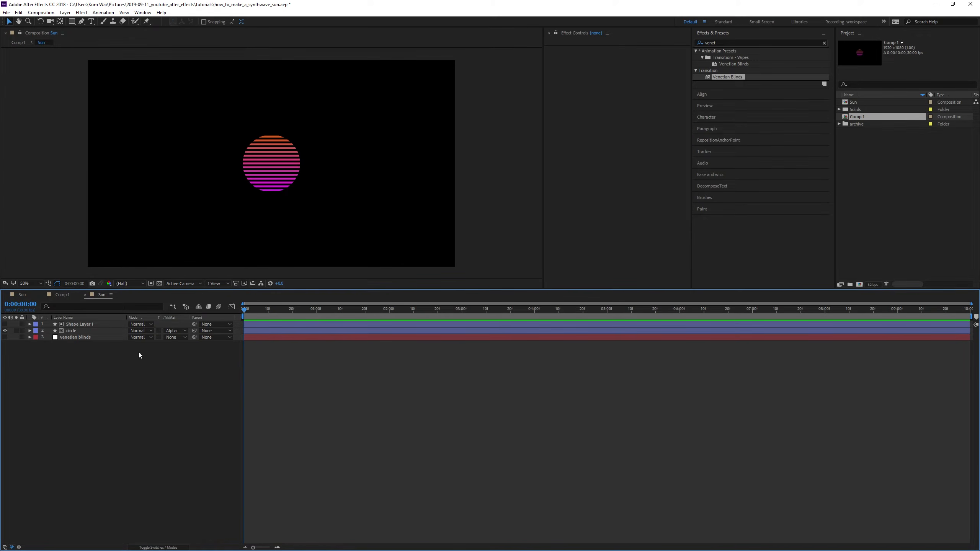
{"action": "key", "text": "Tab"}
{"action": "key", "text": "Left"}
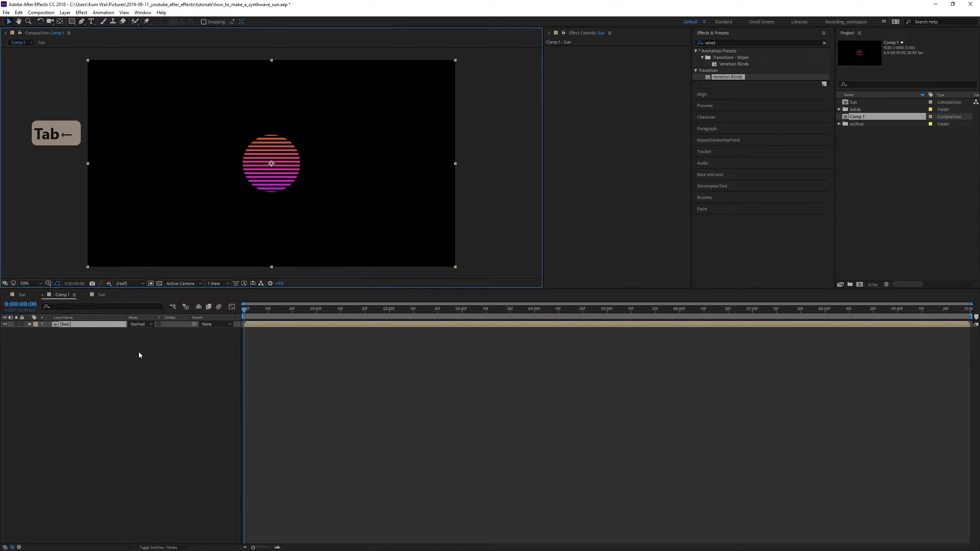
{"action": "left_click", "coordinate": [109, 381]}
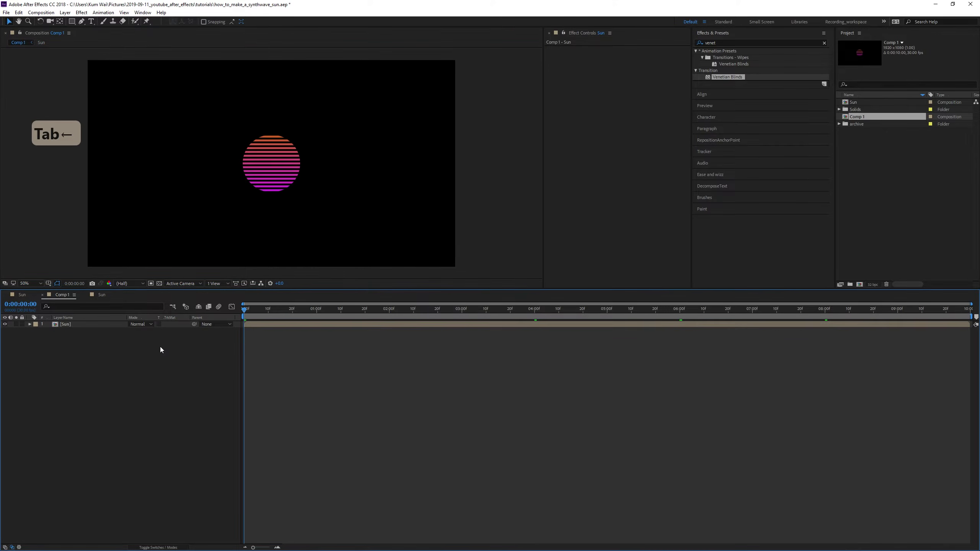
Clear the effects search and duplicate the Sun layer in Comp 1
{"action": "left_click", "coordinate": [75, 324]}
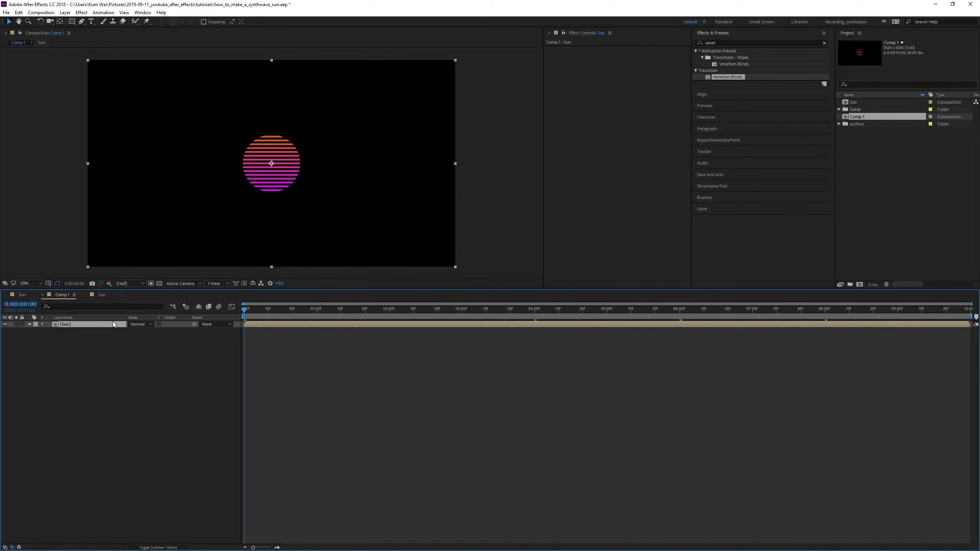
{"action": "left_click", "coordinate": [719, 42]}
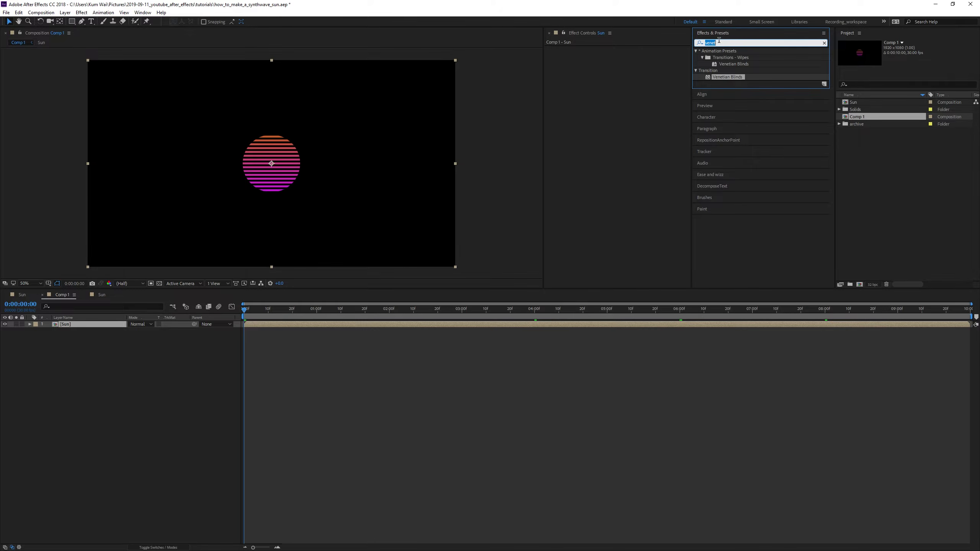
{"action": "key", "text": "BackSpace"}
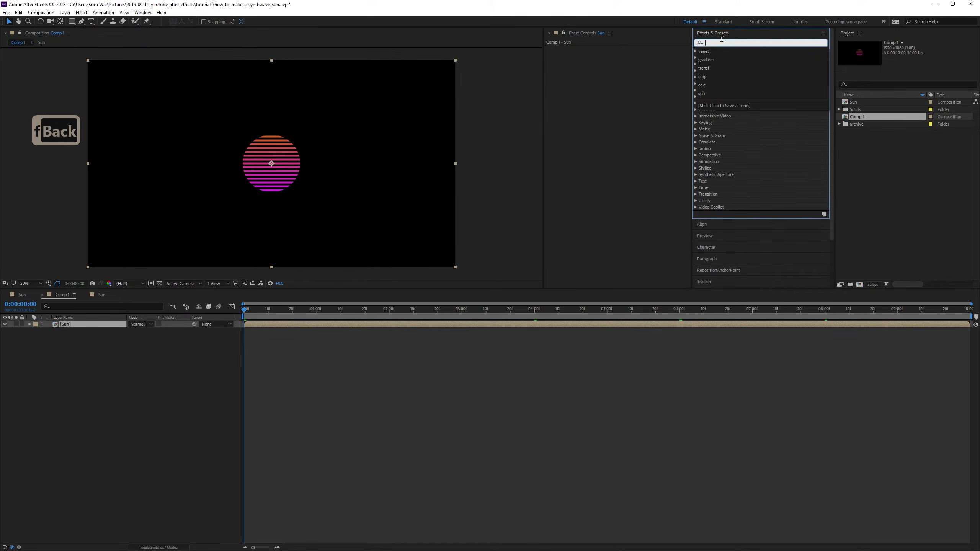
{"action": "left_click", "coordinate": [442, 324]}
{"action": "key", "text": "ctrl+d"}
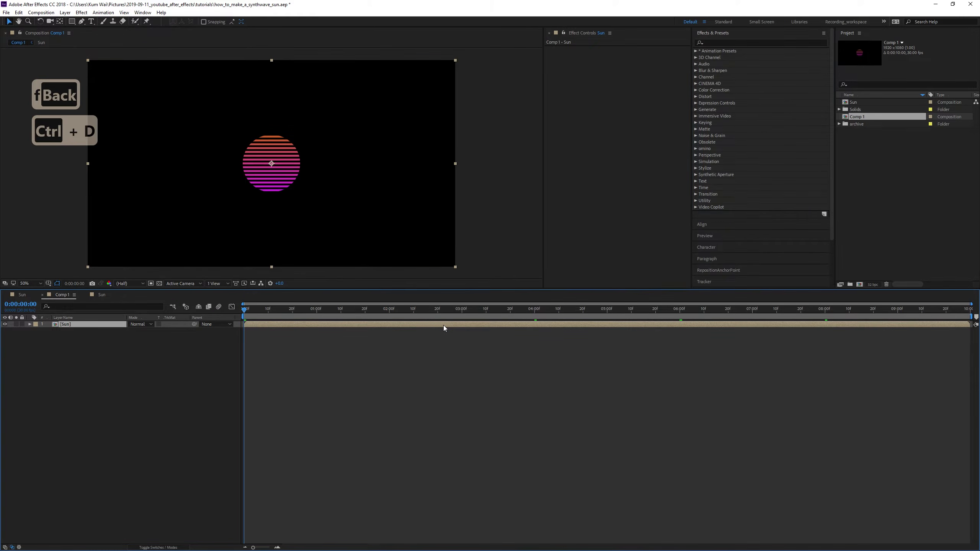
Create a very dark blue solid at composition size and place it beneath both Sun layers as the background
{"action": "left_click", "coordinate": [217, 350]}
{"action": "key", "text": "ctrl+y"}
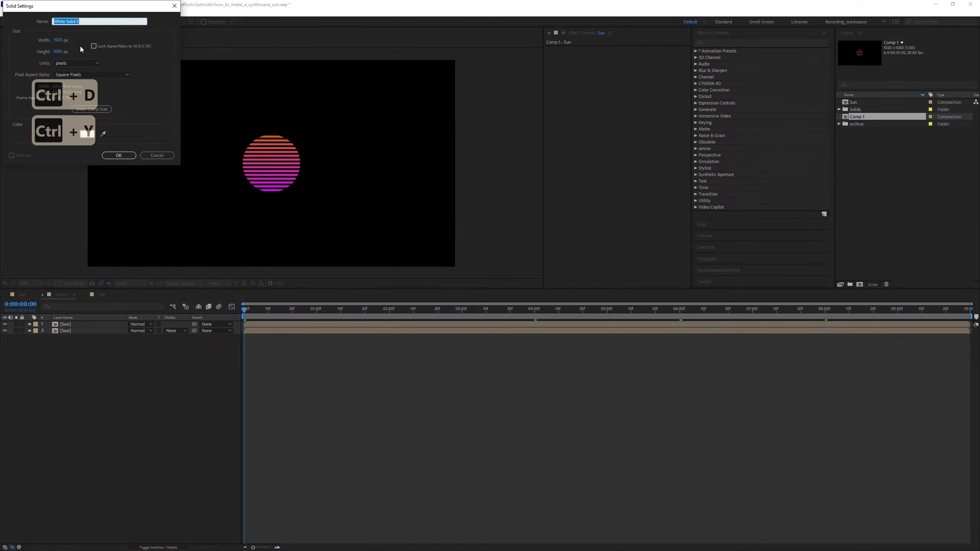
{"action": "left_click", "coordinate": [92, 136]}
{"action": "left_click_drag", "start_coordinate": [23, 112], "coordinate": [3, 113]}
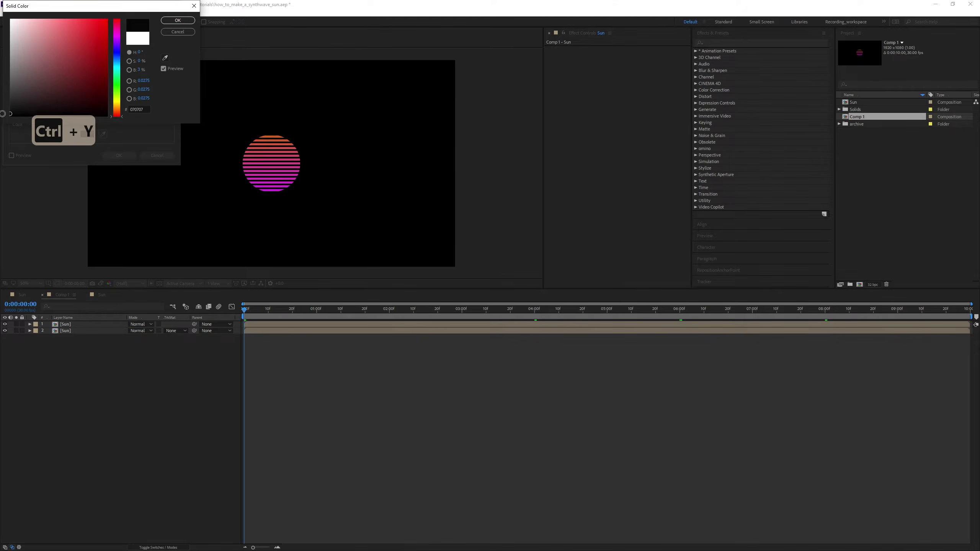
{"action": "left_click", "coordinate": [116, 63]}
{"action": "left_click_drag", "start_coordinate": [94, 104], "coordinate": [103, 107]}
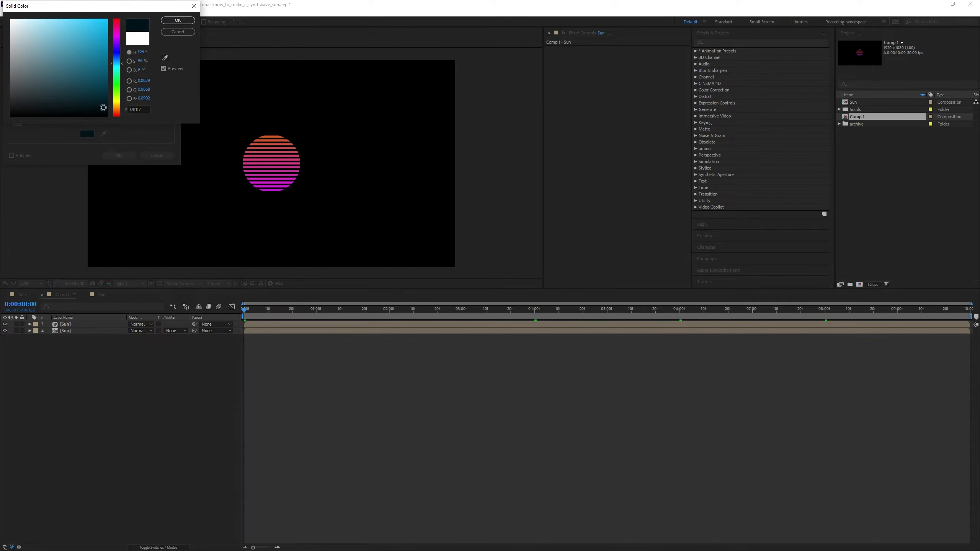
{"action": "left_click", "coordinate": [177, 20]}
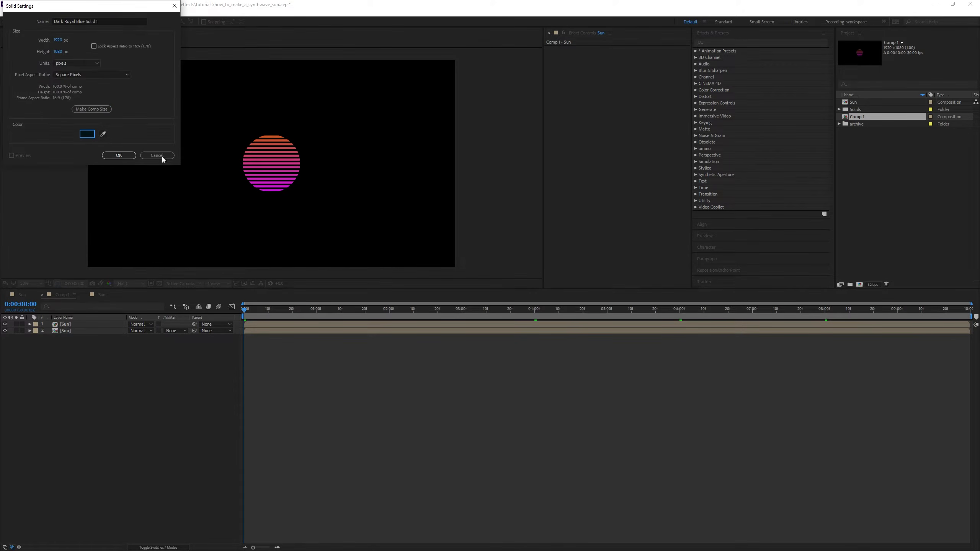
{"action": "left_click", "coordinate": [107, 155]}
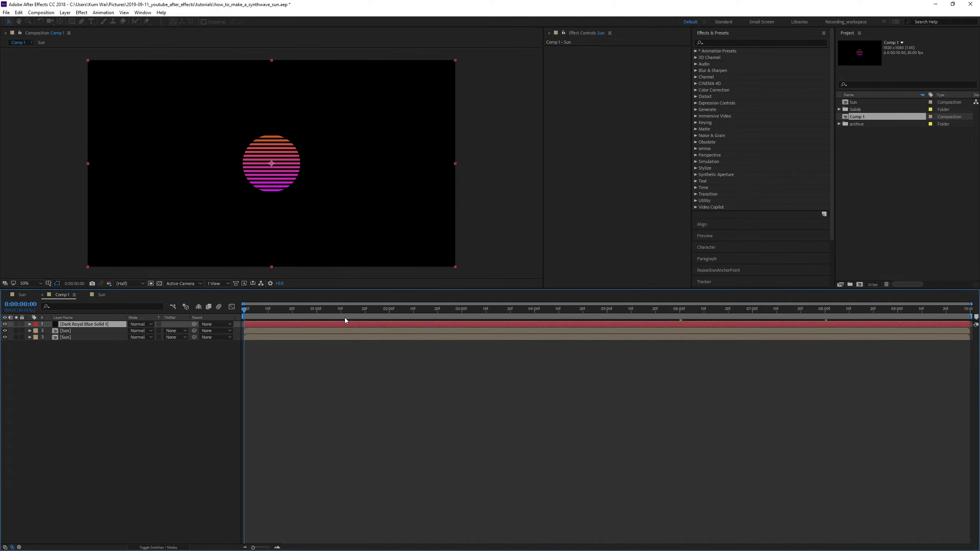
{"action": "left_click_drag", "start_coordinate": [106, 324], "coordinate": [154, 386]}
Set the blending mode of the lower Sun layer to Add
{"action": "left_click", "coordinate": [87, 327]}
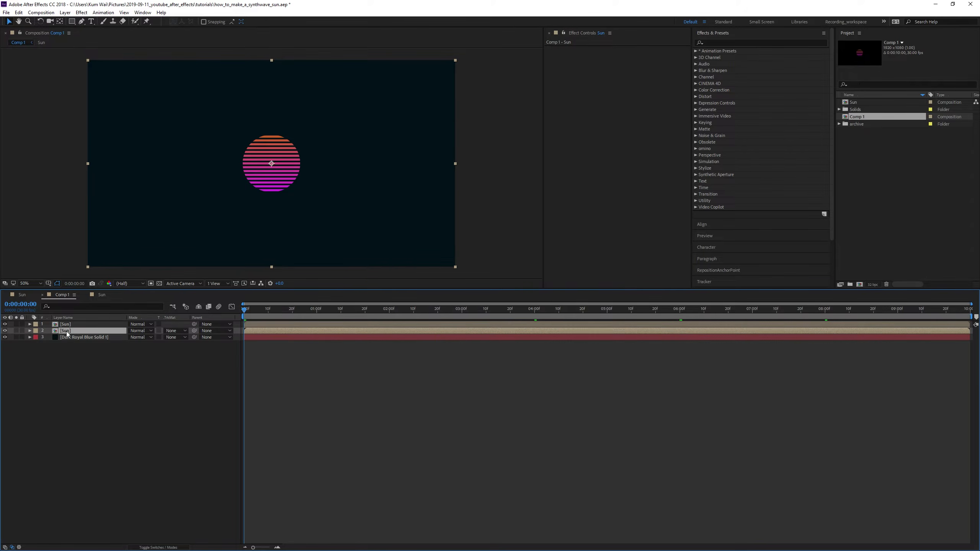
{"action": "left_click", "coordinate": [143, 332]}
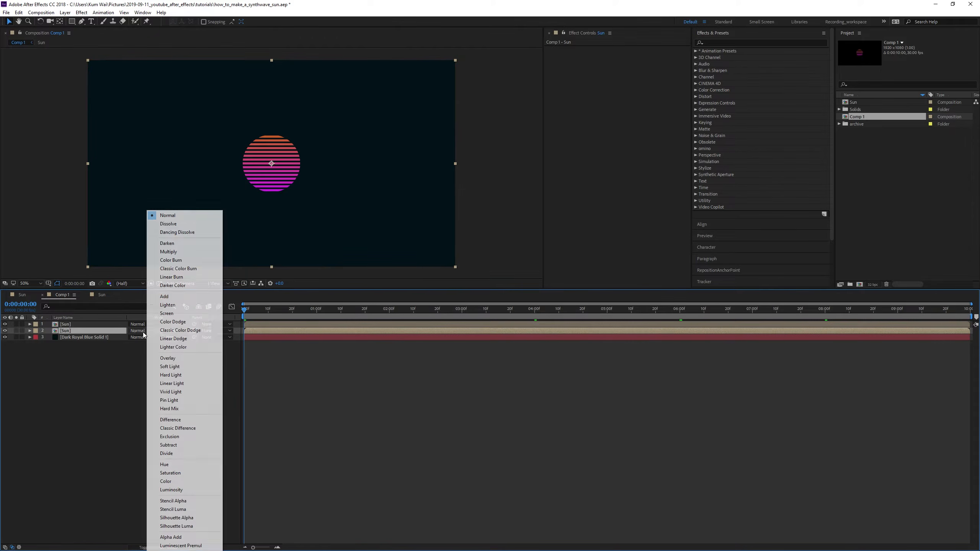
{"action": "left_click", "coordinate": [166, 296]}
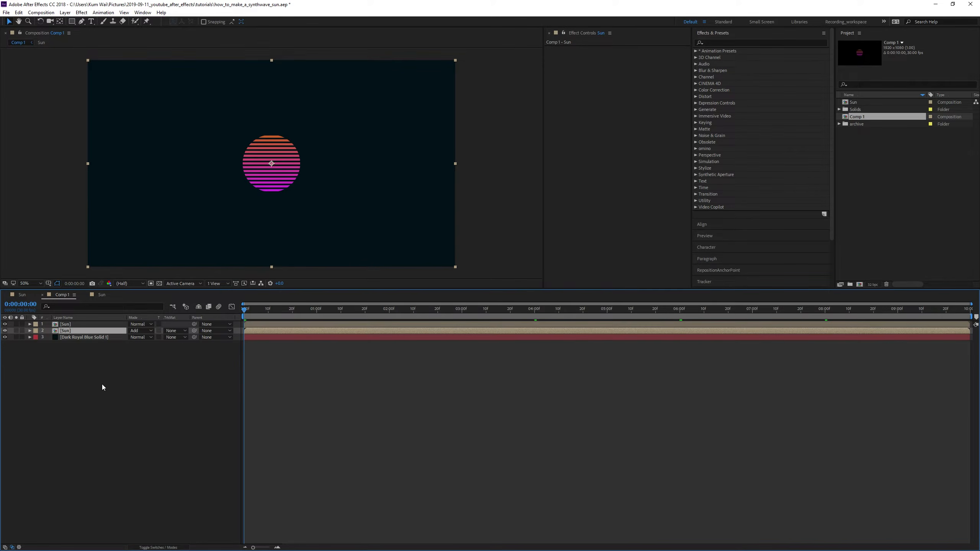
Find the Gaussian Blur effect and apply it to the lower Sun layer
{"action": "left_click", "coordinate": [737, 43]}
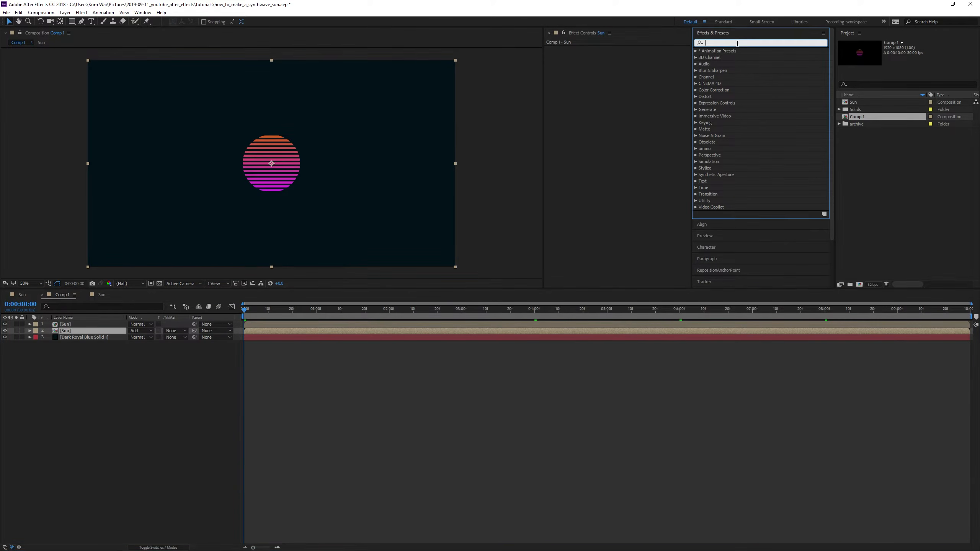
{"action": "type", "text": "gu"}
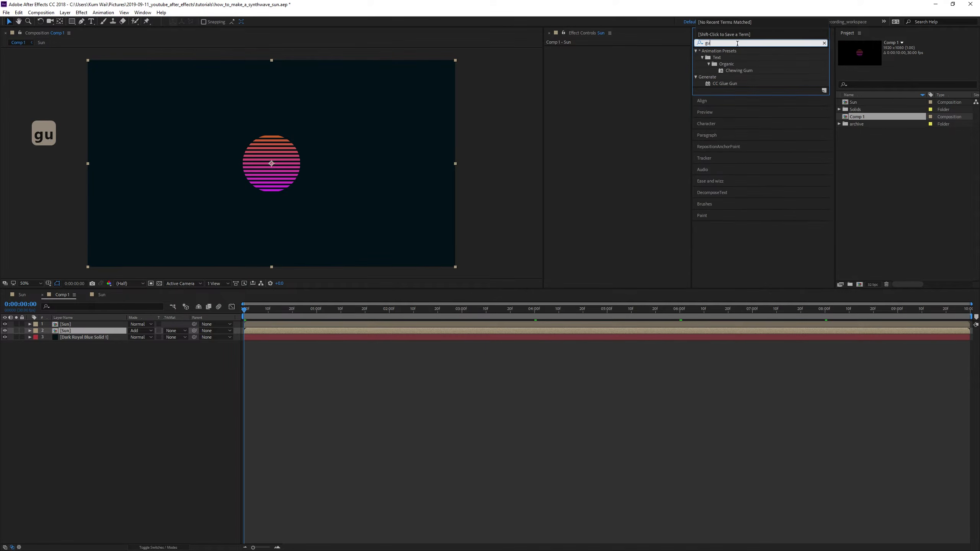
{"action": "key", "text": "BackSpace"}
{"action": "type", "text": "a"}
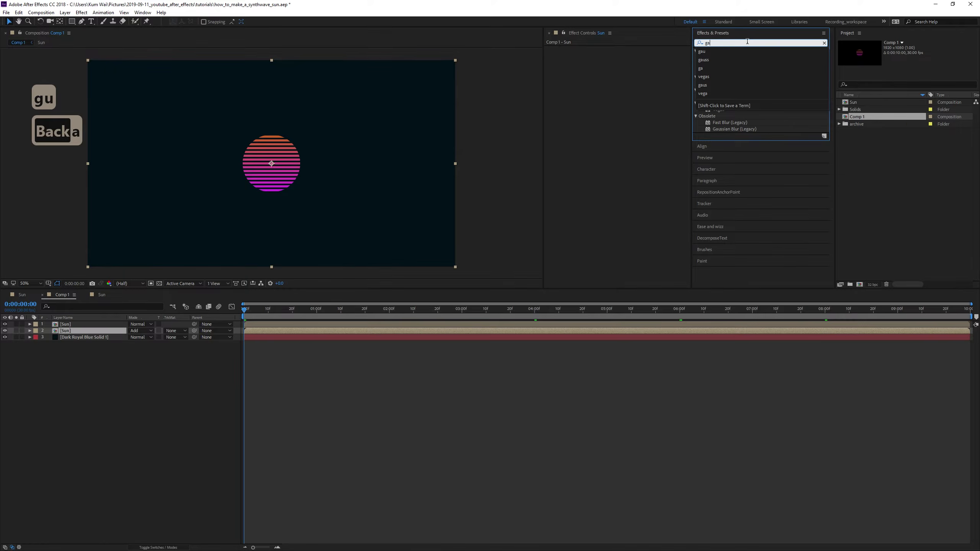
{"action": "left_click", "coordinate": [779, 118]}
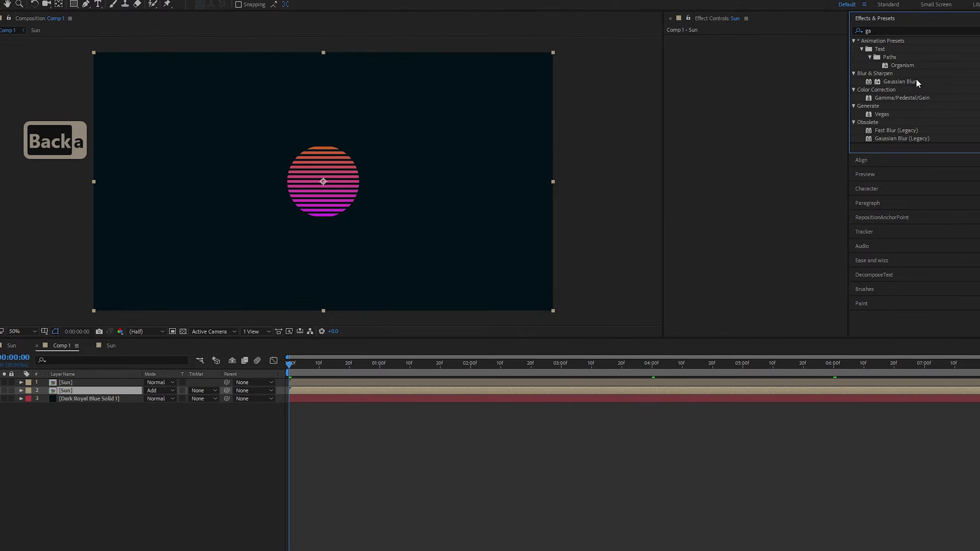
{"action": "double_click", "coordinate": [916, 81]}
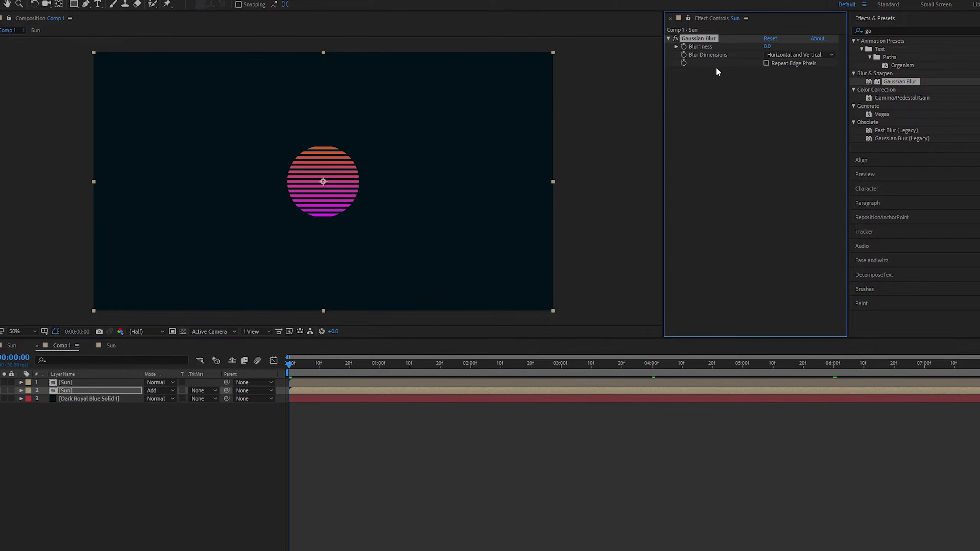
Raise the Gaussian Blur's Blurriness on the lower Sun layer to 42.3 to create a soft glow
{"action": "left_click_drag", "start_coordinate": [766, 46], "coordinate": [828, 45]}
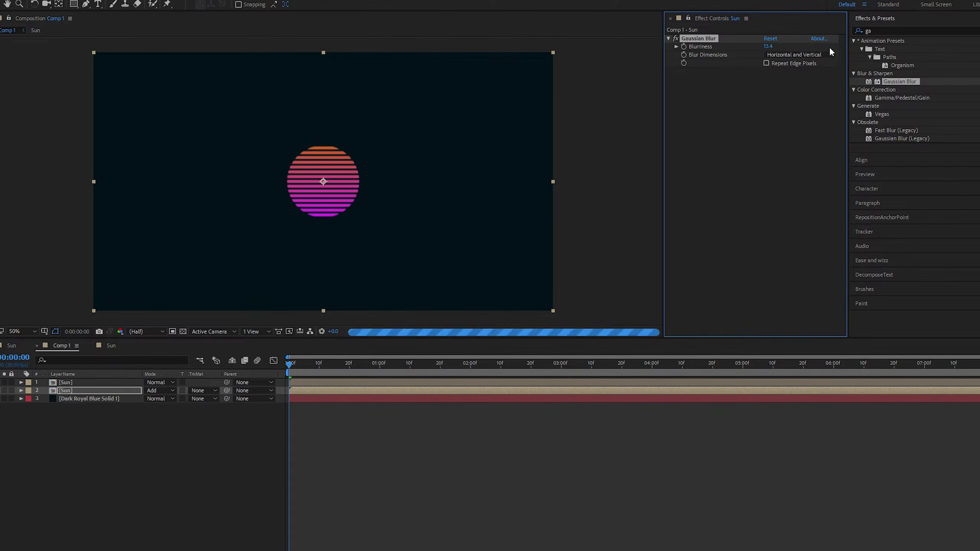
{"action": "left_click", "coordinate": [314, 390]}
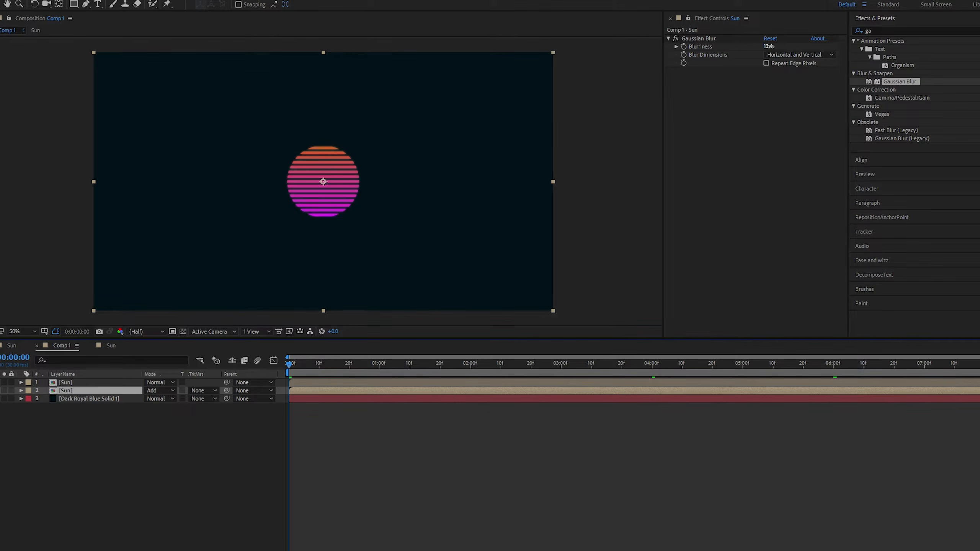
{"action": "left_click_drag", "start_coordinate": [768, 46], "coordinate": [833, 45]}
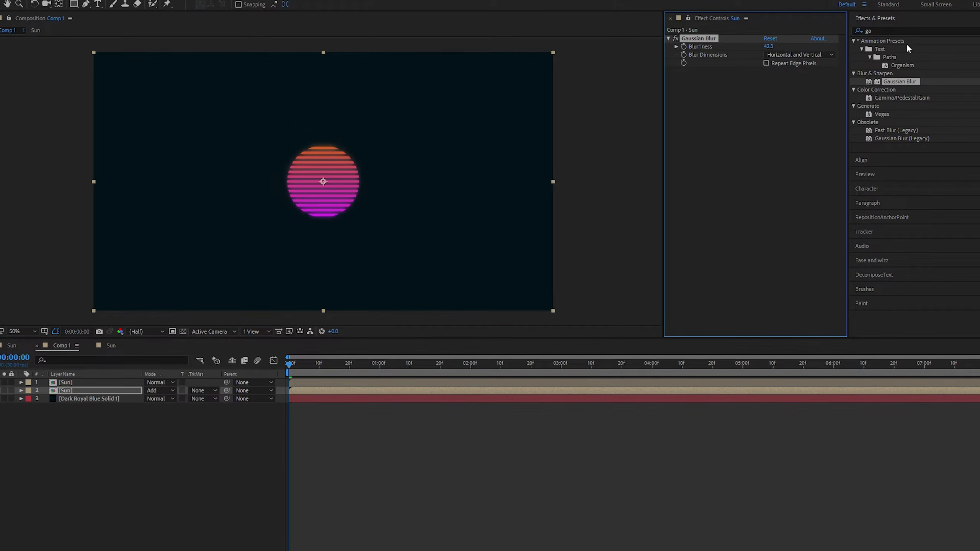
Compare the lower Sun layer's glow in Normal blending mode and set the mode back to Add
{"action": "left_click", "coordinate": [163, 390]}
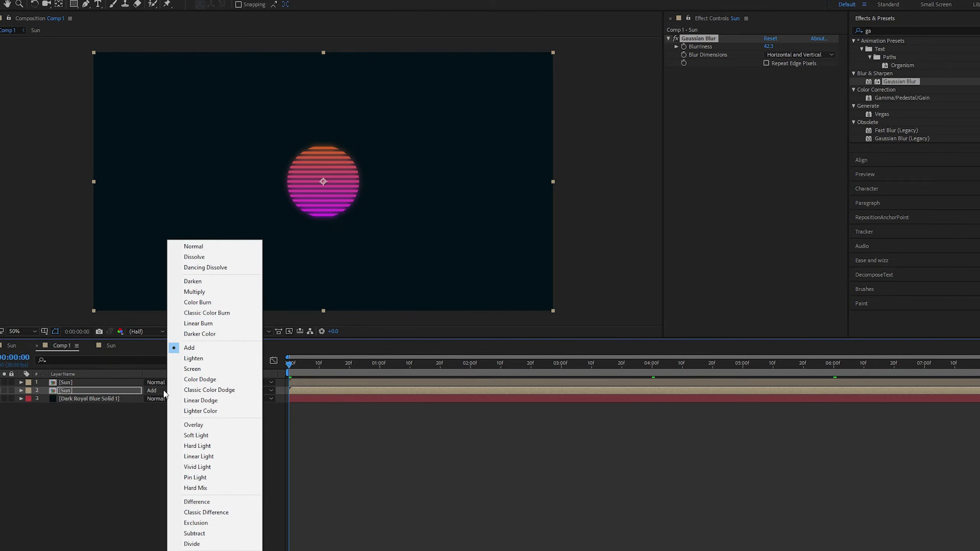
{"action": "left_click", "coordinate": [195, 247]}
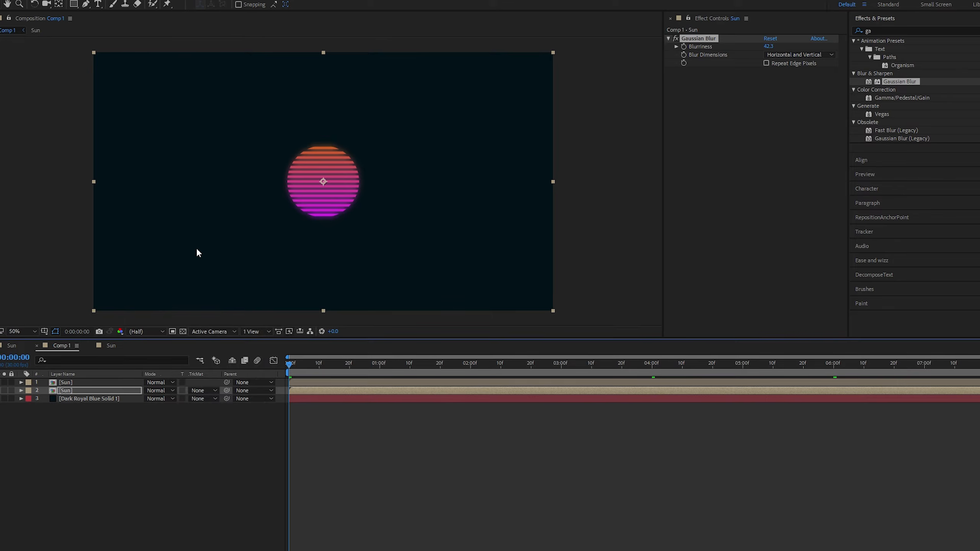
{"action": "left_click", "coordinate": [160, 386]}
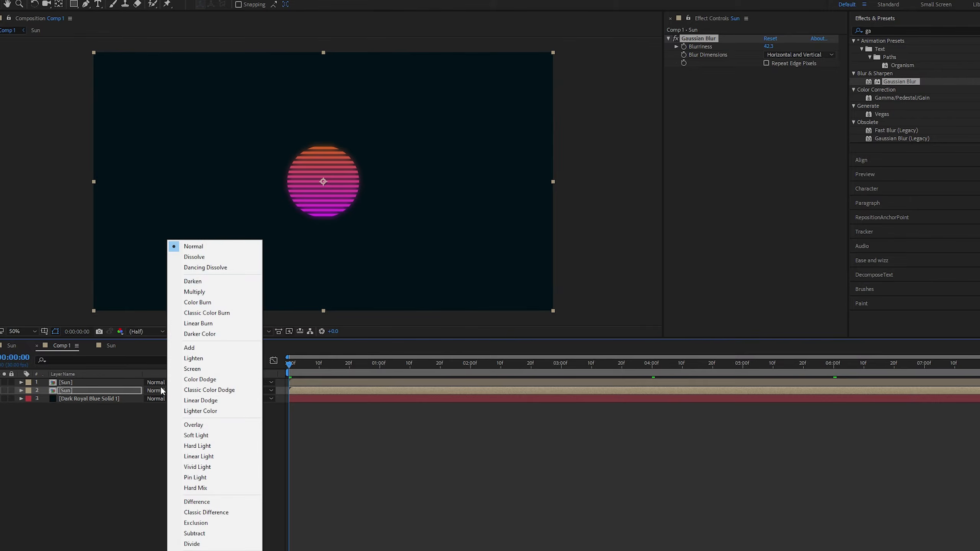
{"action": "left_click", "coordinate": [191, 348]}
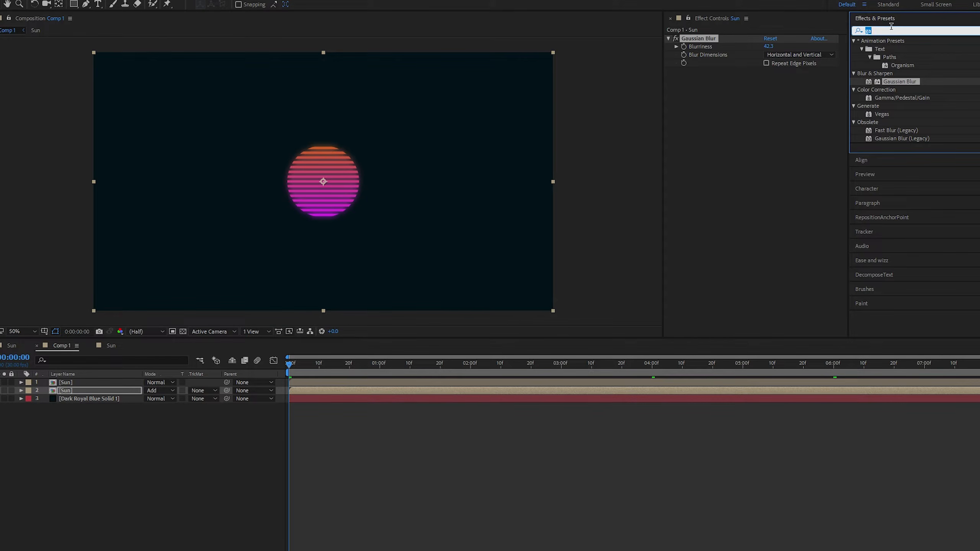
Apply Fast Box Blur to the lower Sun layer and turn off its Gaussian Blur
{"action": "type", "text": "fast"}
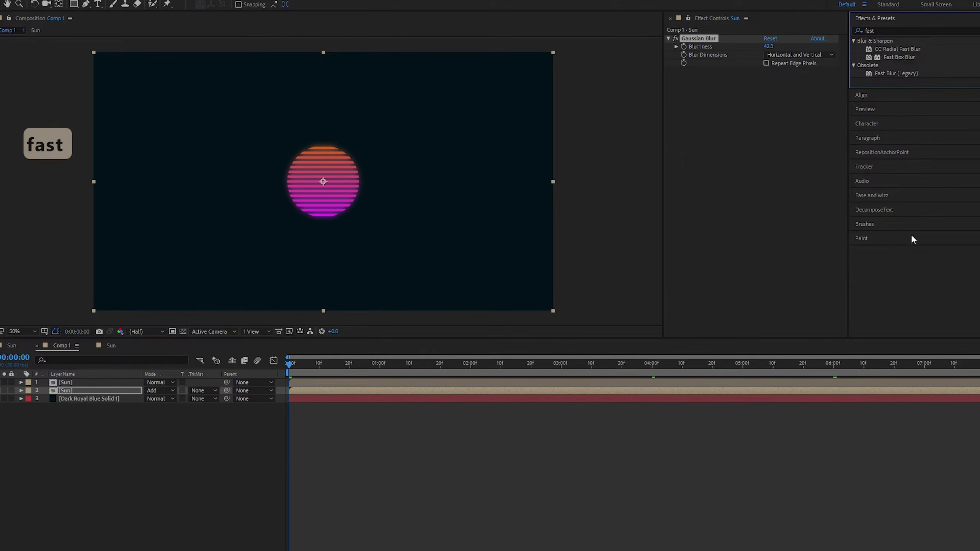
{"action": "double_click", "coordinate": [912, 55]}
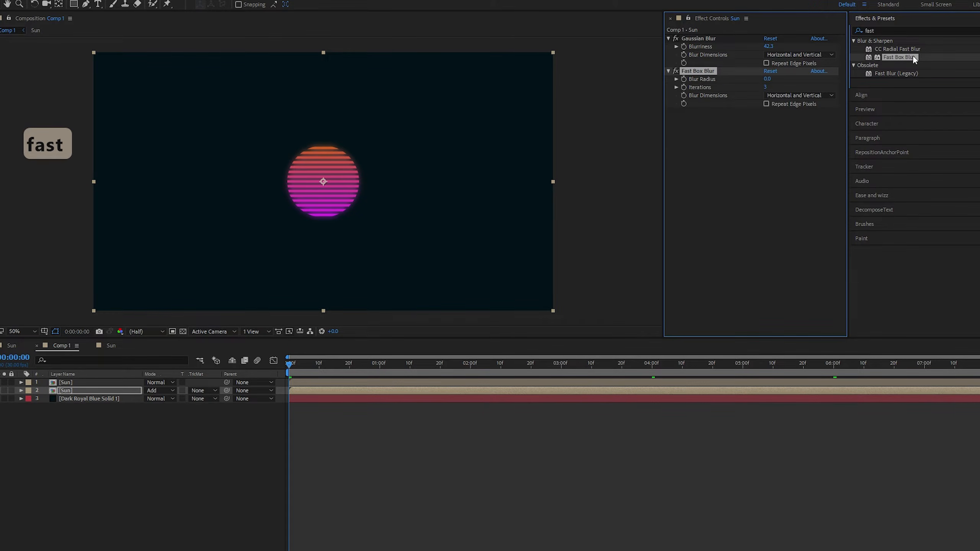
{"action": "left_click", "coordinate": [676, 38]}
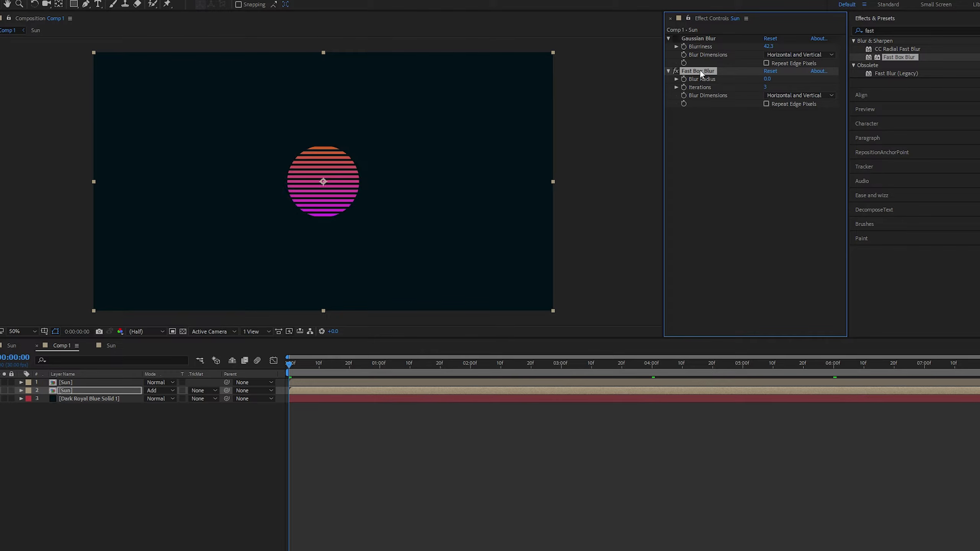
Set the lower Sun layer's Fast Box Blur to Horizontal blur dimensions with a Blur Radius of 44
{"action": "left_click", "coordinate": [782, 96]}
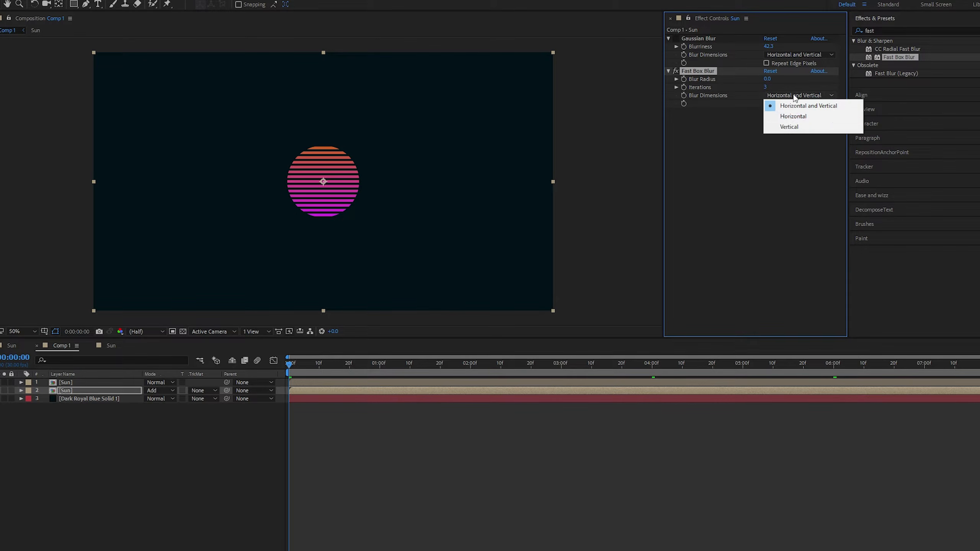
{"action": "left_click", "coordinate": [819, 118]}
{"action": "left_click_drag", "start_coordinate": [764, 77], "coordinate": [780, 76]}
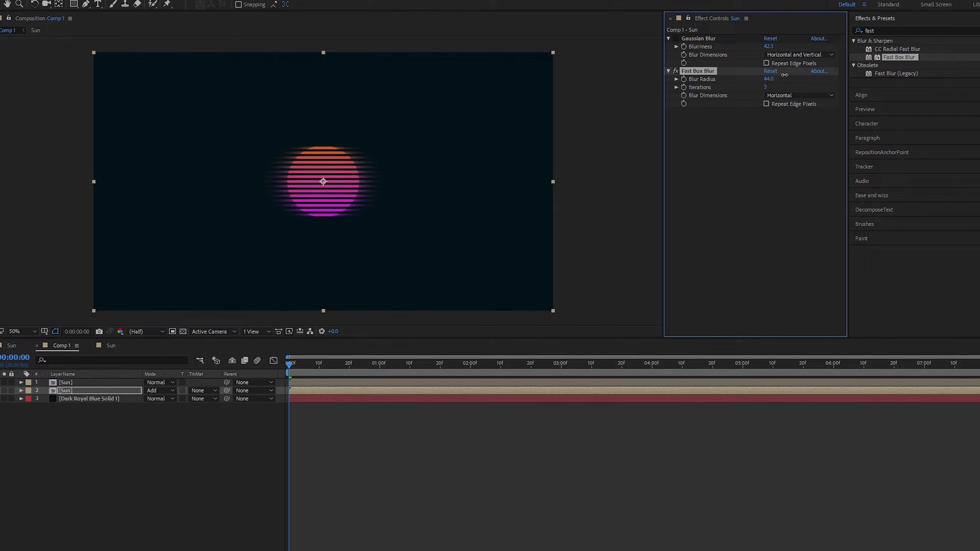
Find the Glow effect, apply it to the lower Sun layer and turn off that layer's Fast Box Blur
{"action": "left_click", "coordinate": [904, 31]}
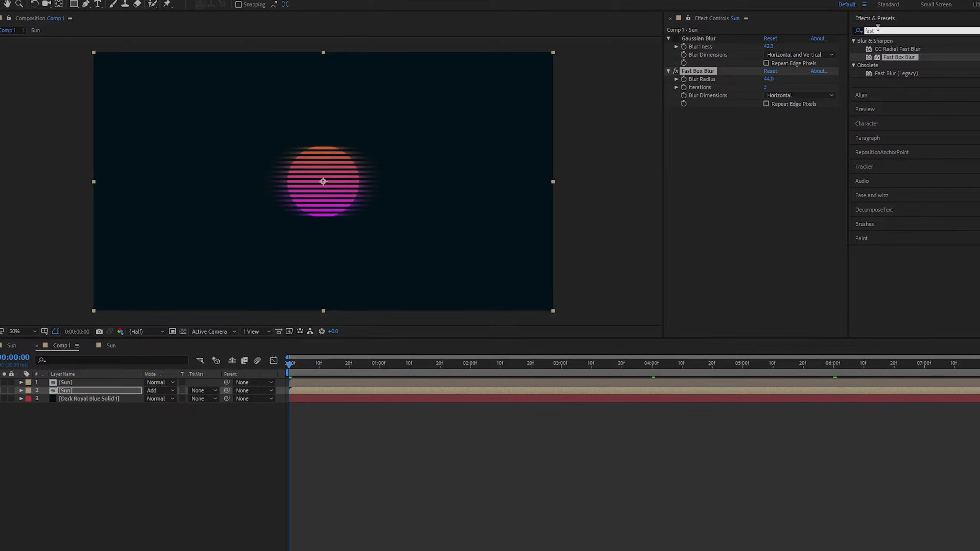
{"action": "type", "text": "glow"}
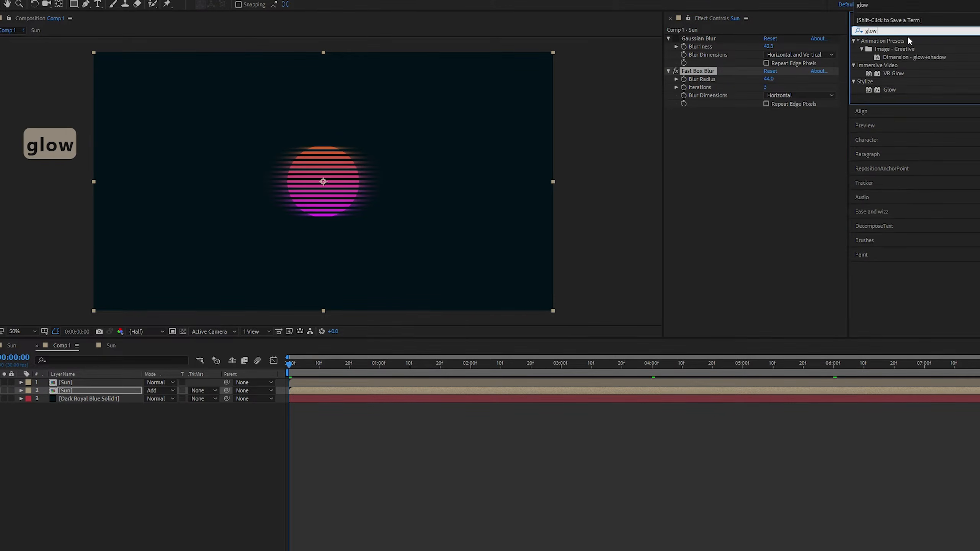
{"action": "key", "text": "BackSpace"}
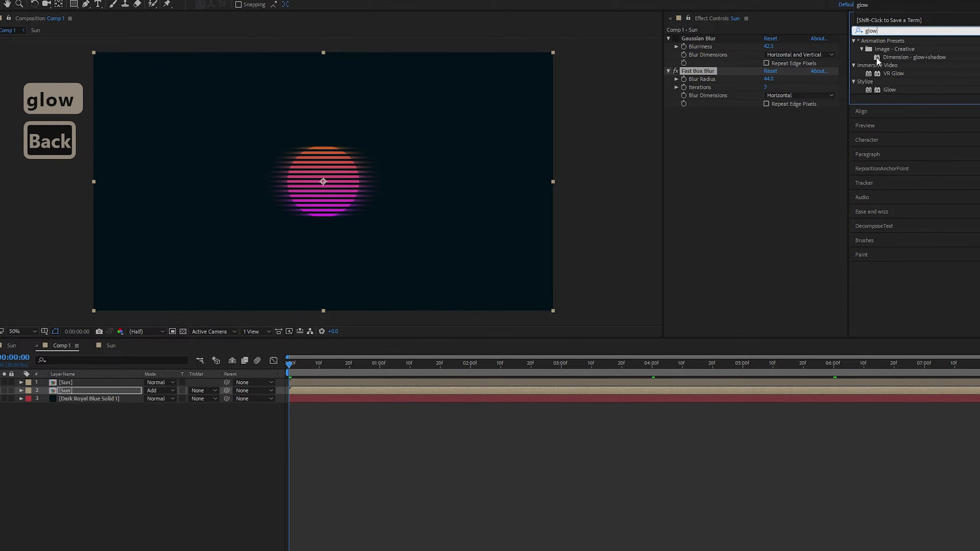
{"action": "double_click", "coordinate": [888, 90]}
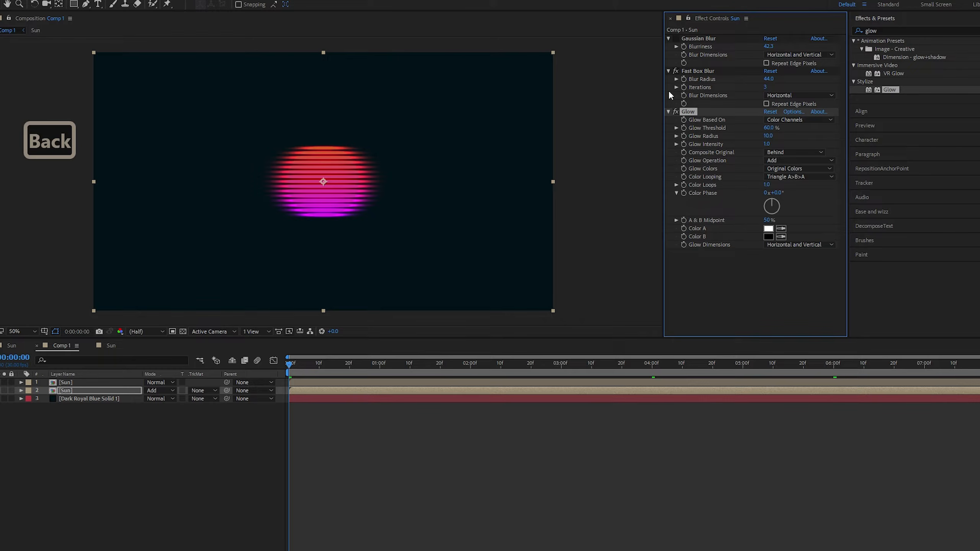
{"action": "left_click", "coordinate": [675, 72]}
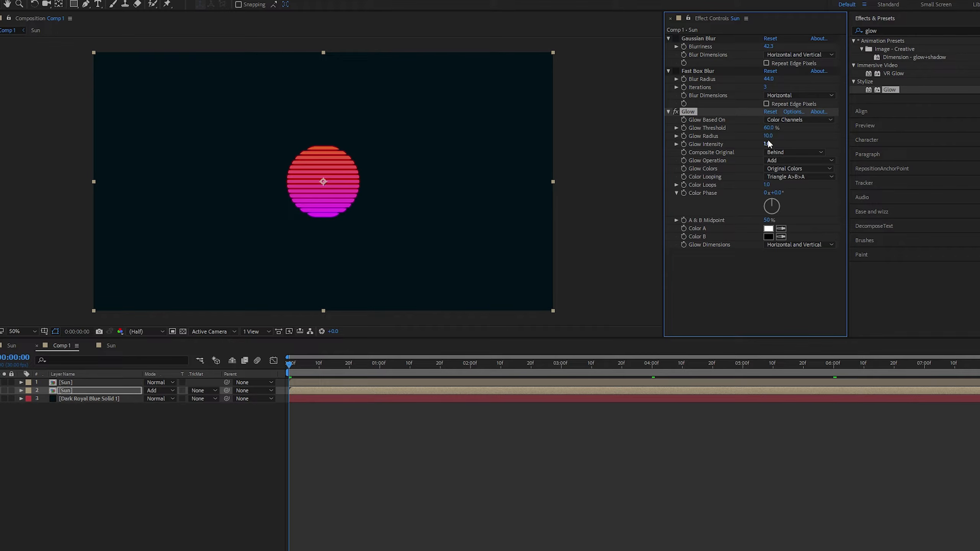
Set the Glow effect's Threshold to 46.7%, Radius to 99 and Intensity to 1.0
{"action": "left_click_drag", "start_coordinate": [768, 136], "coordinate": [801, 127]}
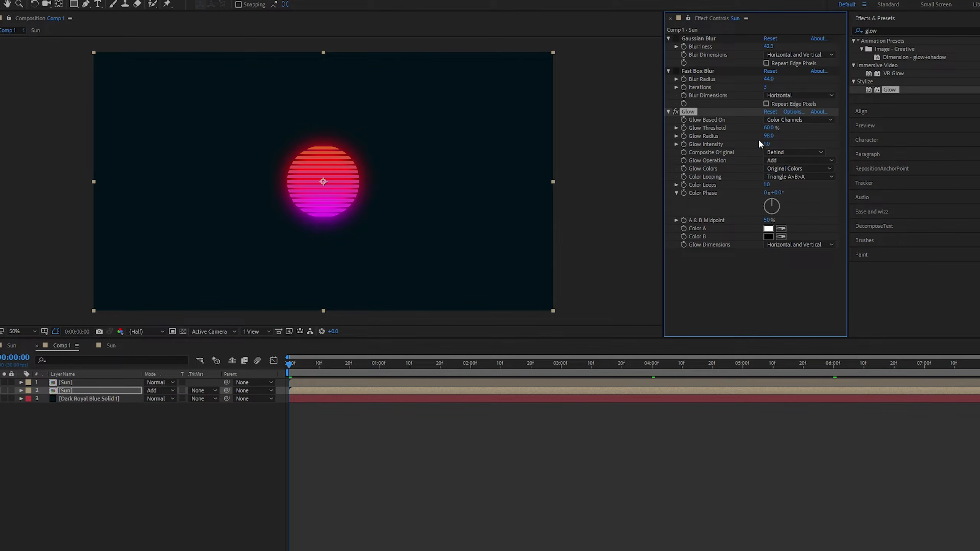
{"action": "left_click_drag", "start_coordinate": [765, 144], "coordinate": [752, 127]}
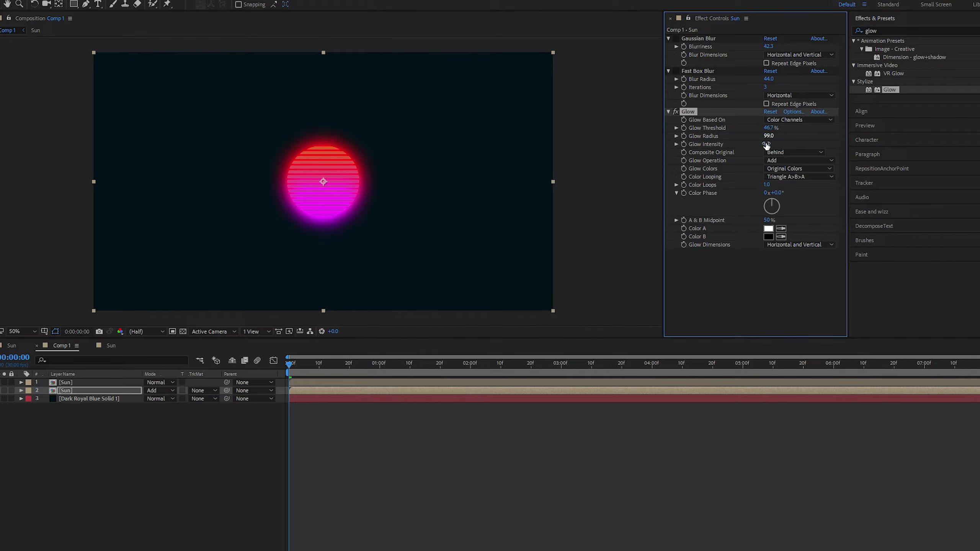
{"action": "mouse_move", "coordinate": [767, 144]}
{"action": "left_mouse_down"}
{"action": "mouse_move", "coordinate": [725, 154]}
{"action": "mouse_move", "coordinate": [755, 146]}
{"action": "left_mouse_up"}
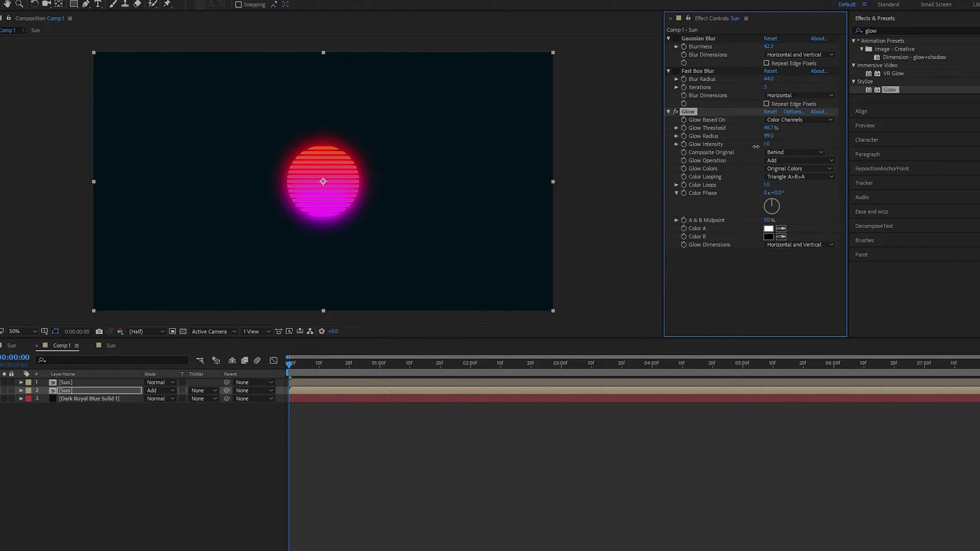
Turn Fast Box Blur back on and move it below Glow in the effect order, with its Blur Radius at 44
{"action": "left_click", "coordinate": [678, 71]}
{"action": "left_click_drag", "start_coordinate": [699, 257], "coordinate": [699, 256]}
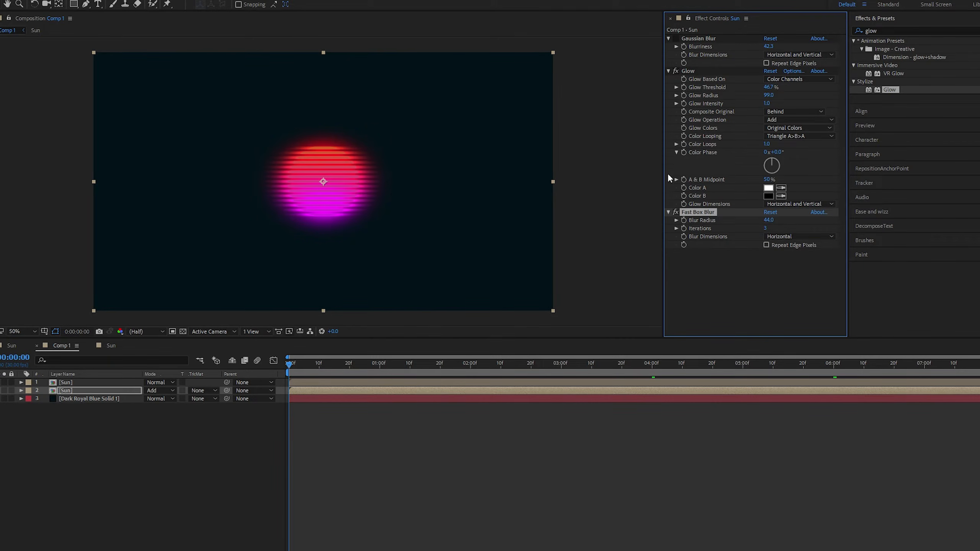
{"action": "mouse_move", "coordinate": [770, 220]}
{"action": "left_mouse_down"}
{"action": "mouse_move", "coordinate": [786, 219]}
{"action": "mouse_move", "coordinate": [771, 220]}
{"action": "left_mouse_up"}
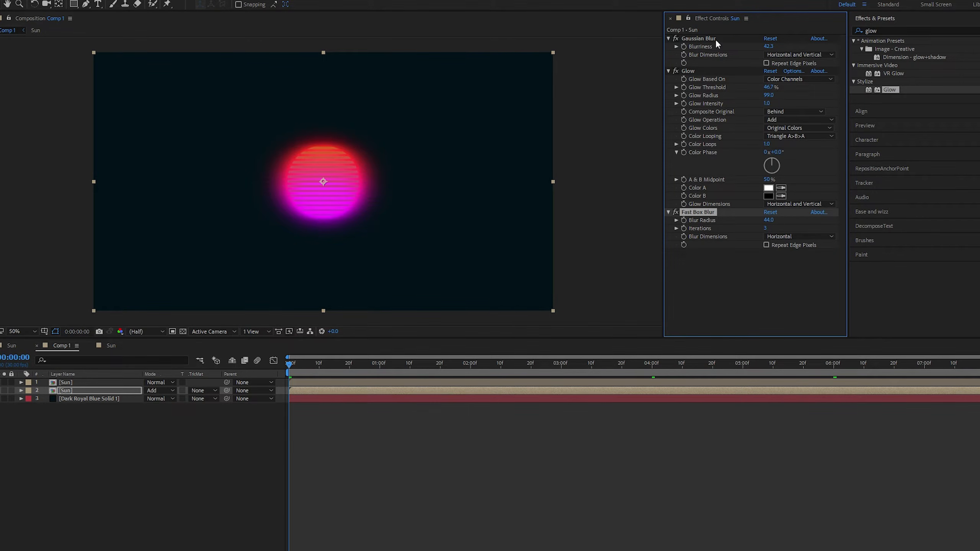
Move the Gaussian Blur to the end of the effect order and set its Blurriness to 25.2
{"action": "left_click", "coordinate": [689, 37]}
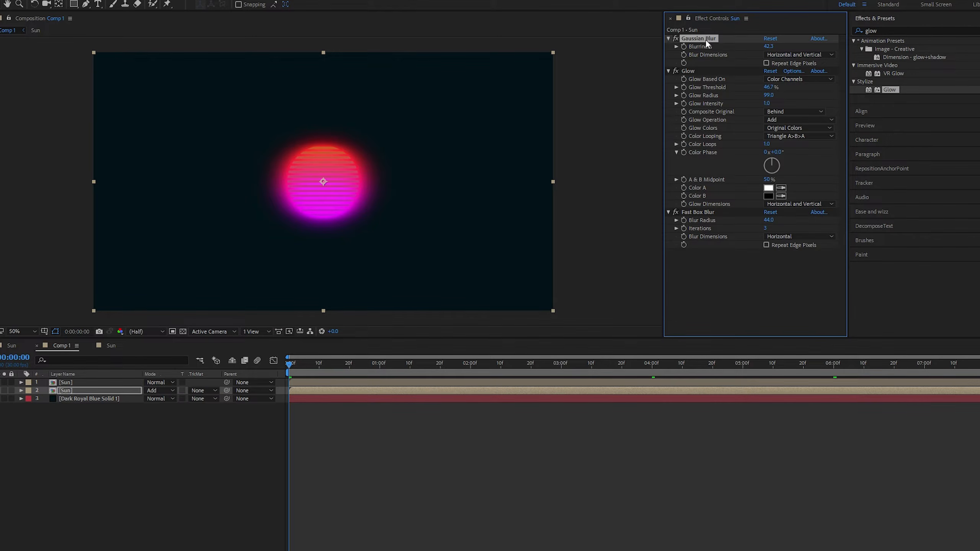
{"action": "left_click_drag", "start_coordinate": [705, 40], "coordinate": [719, 272]}
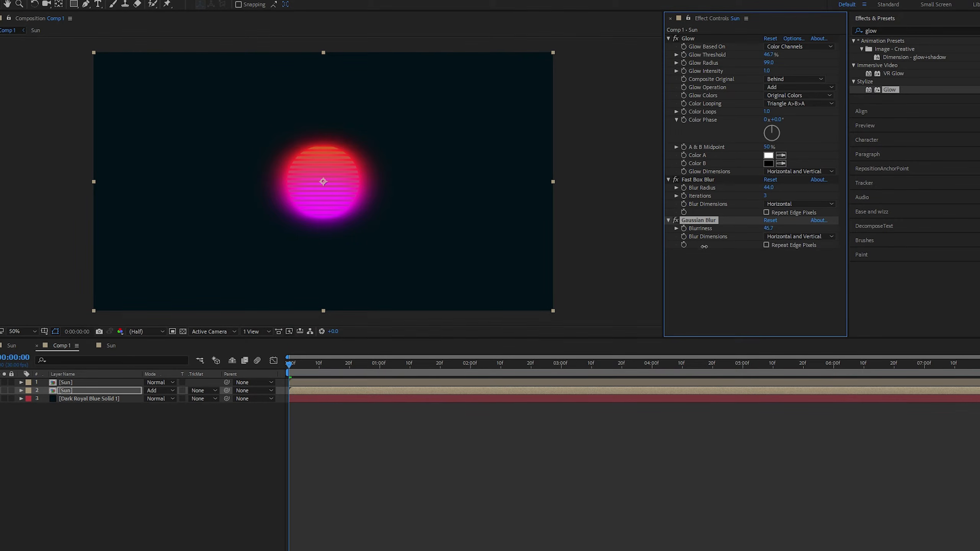
{"action": "left_click_drag", "start_coordinate": [704, 246], "coordinate": [704, 246]}
Duplicate Fast Box Blur, set the copy to Vertical with a Blur Radius of 4, turn off Gaussian Blur and compare the result
{"action": "left_click", "coordinate": [717, 180]}
{"action": "key", "text": "ctrl+d"}
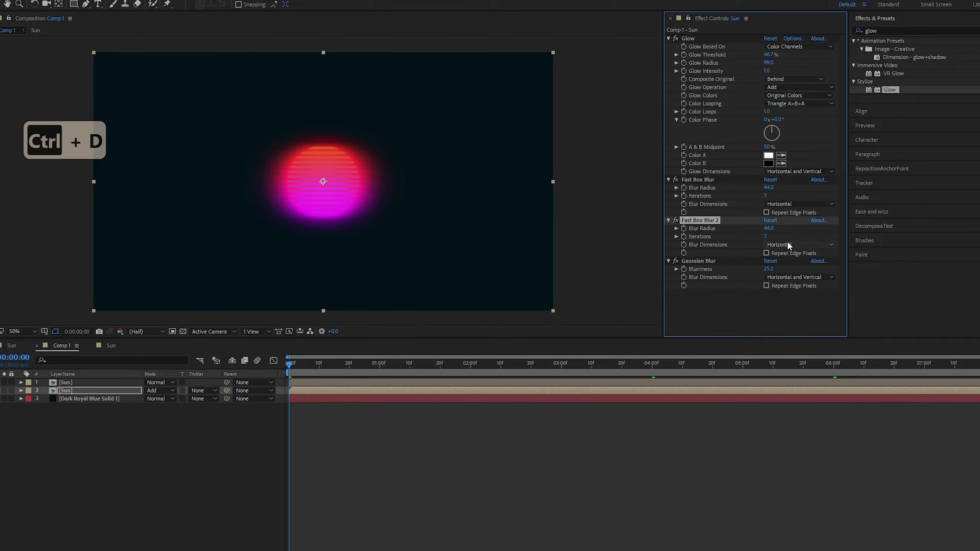
{"action": "left_click", "coordinate": [786, 245]}
{"action": "left_click", "coordinate": [793, 278]}
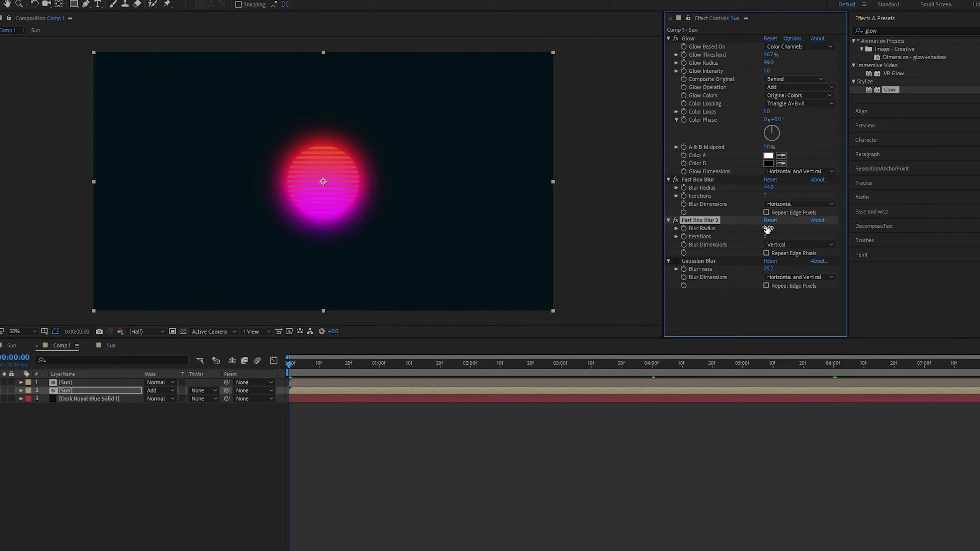
{"action": "left_click_drag", "start_coordinate": [767, 229], "coordinate": [712, 232]}
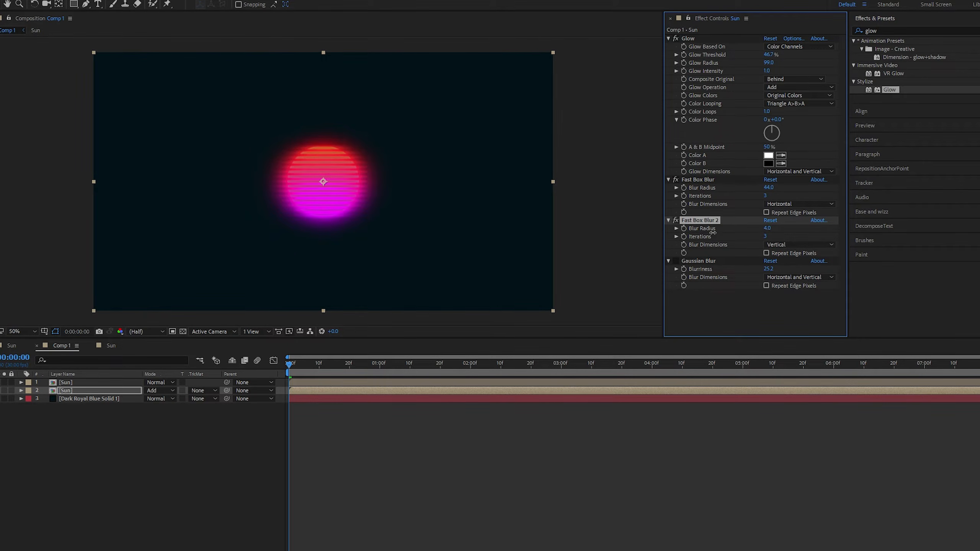
{"action": "left_click", "coordinate": [675, 219]}
{"action": "left_click", "coordinate": [675, 220]}
Move the glowing Sun layer above the other Sun layer and set its Opacity to 64%
{"action": "left_click", "coordinate": [123, 391]}
{"action": "left_click_drag", "start_coordinate": [105, 390], "coordinate": [111, 378]}
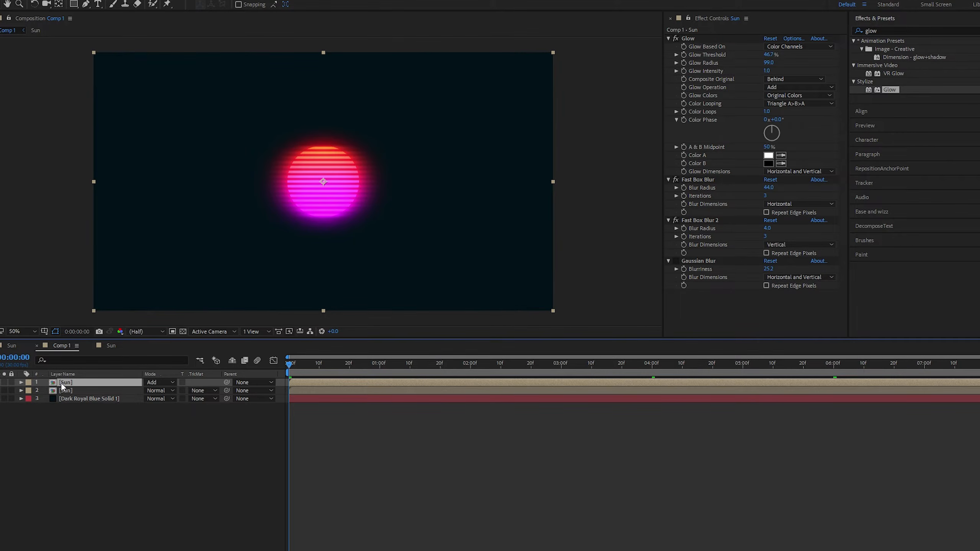
{"action": "key", "text": "t"}
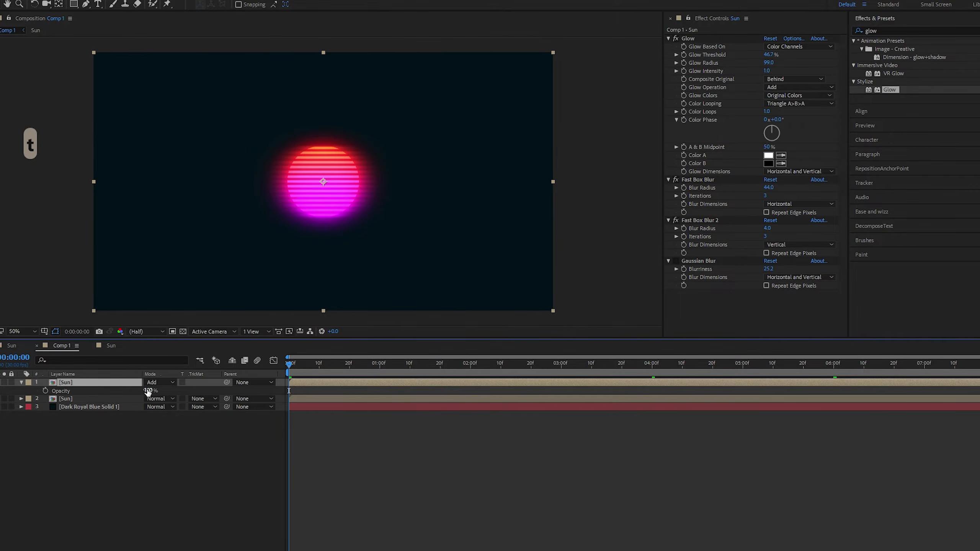
{"action": "mouse_move", "coordinate": [148, 391]}
{"action": "left_mouse_down"}
{"action": "mouse_move", "coordinate": [119, 400]}
{"action": "mouse_move", "coordinate": [137, 396]}
{"action": "left_mouse_up"}
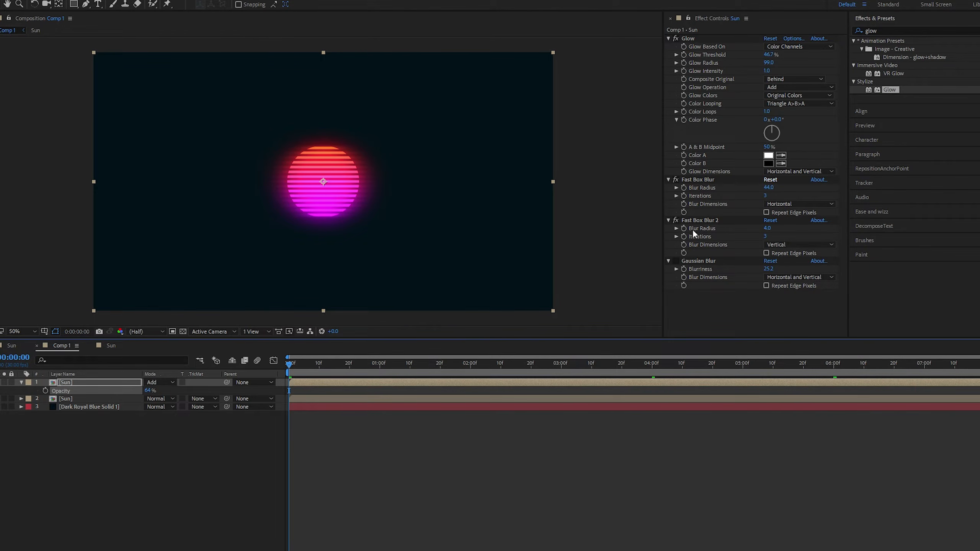
Set the Blur Radius to 3 for the vertical box blur and 65 for the horizontal one, and preview the animation
{"action": "left_click_drag", "start_coordinate": [767, 228], "coordinate": [762, 235]}
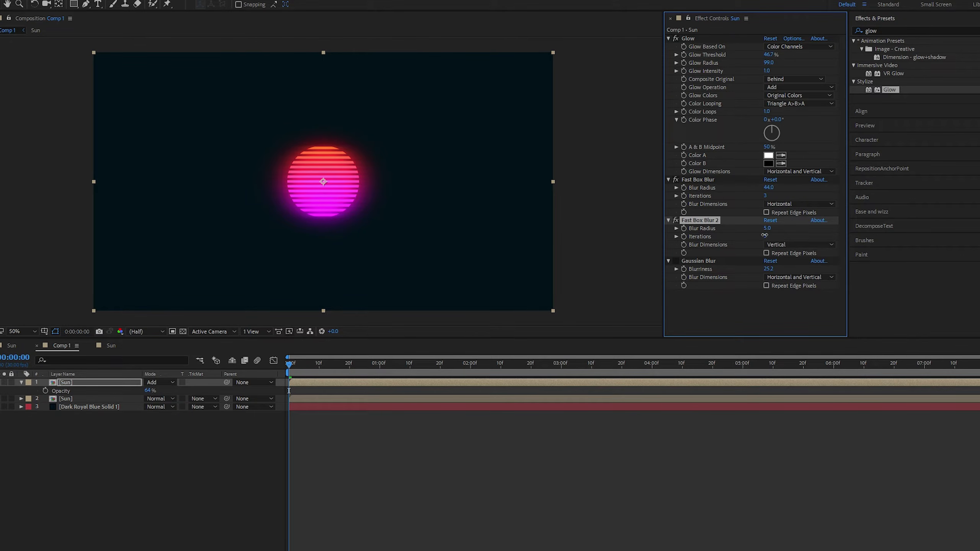
{"action": "left_click_drag", "start_coordinate": [763, 235], "coordinate": [762, 236]}
{"action": "left_click_drag", "start_coordinate": [768, 187], "coordinate": [780, 185]}
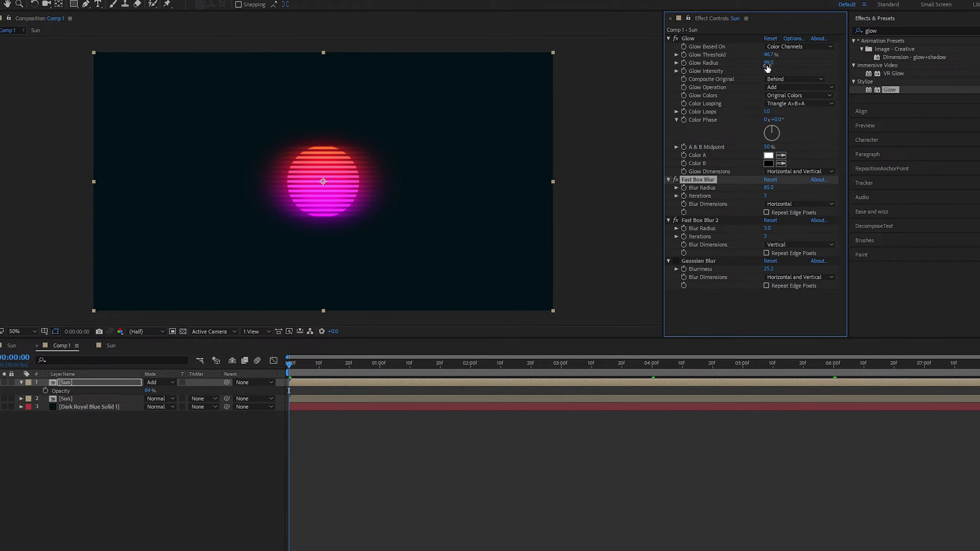
{"action": "left_click", "coordinate": [350, 496]}
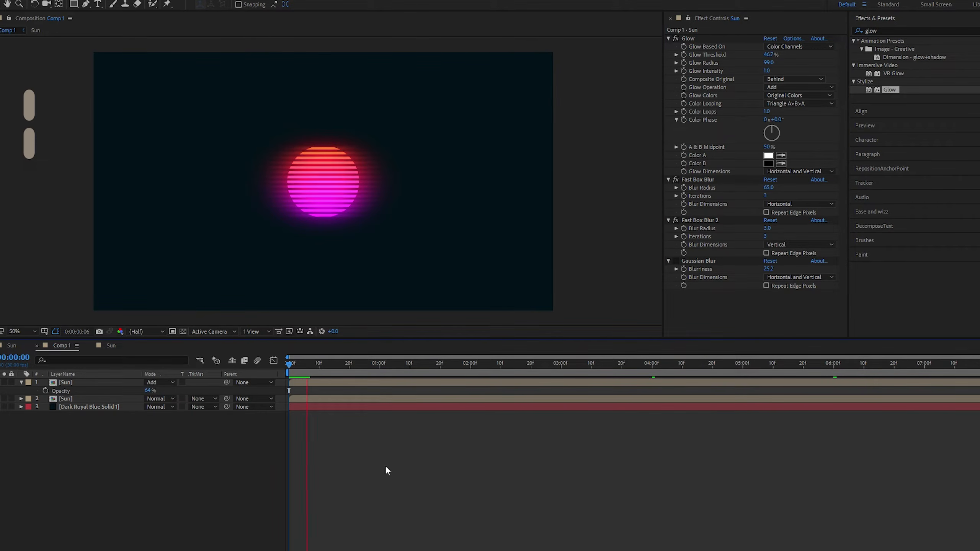
{"action": "key", "text": "space"}
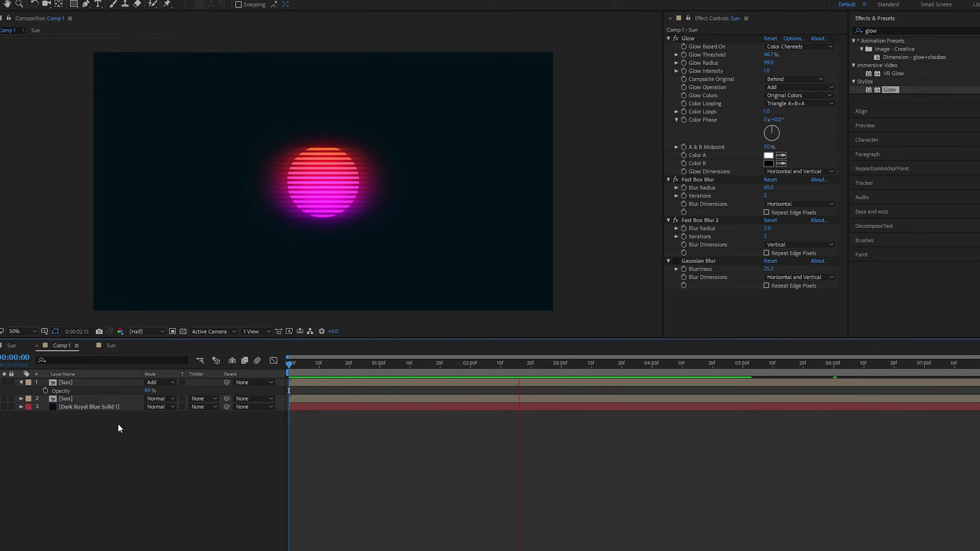
Open the Sun pre-composition and reveal all modified properties of Shape Layer 1
{"action": "double_click", "coordinate": [65, 382]}
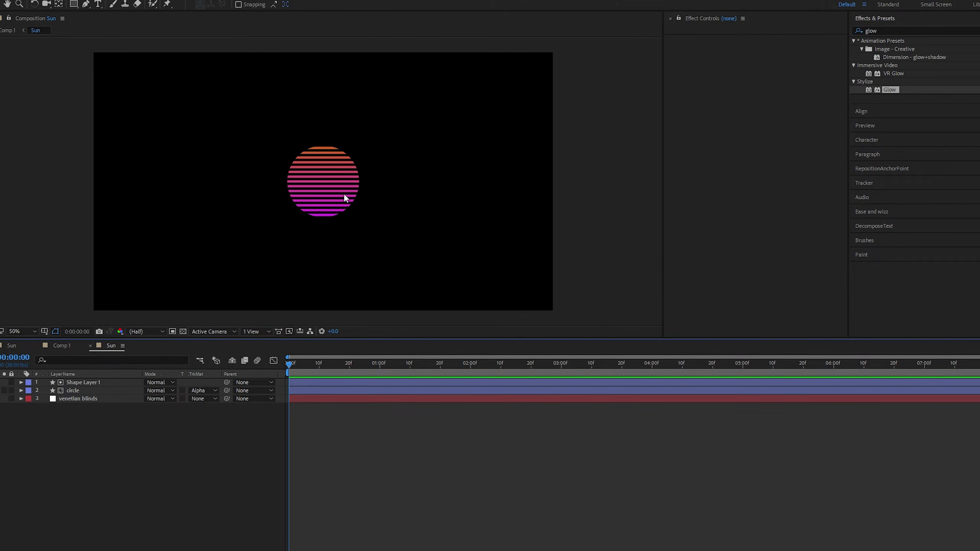
{"action": "left_click", "coordinate": [69, 382]}
{"action": "left_click", "coordinate": [84, 393]}
{"action": "left_click", "coordinate": [72, 383]}
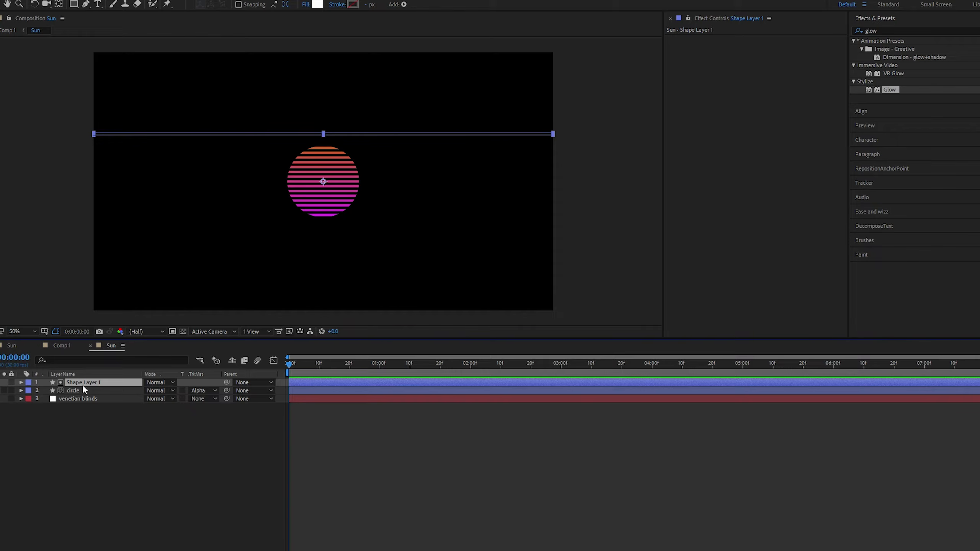
{"action": "key", "text": "u"}
{"action": "key", "text": "u"}
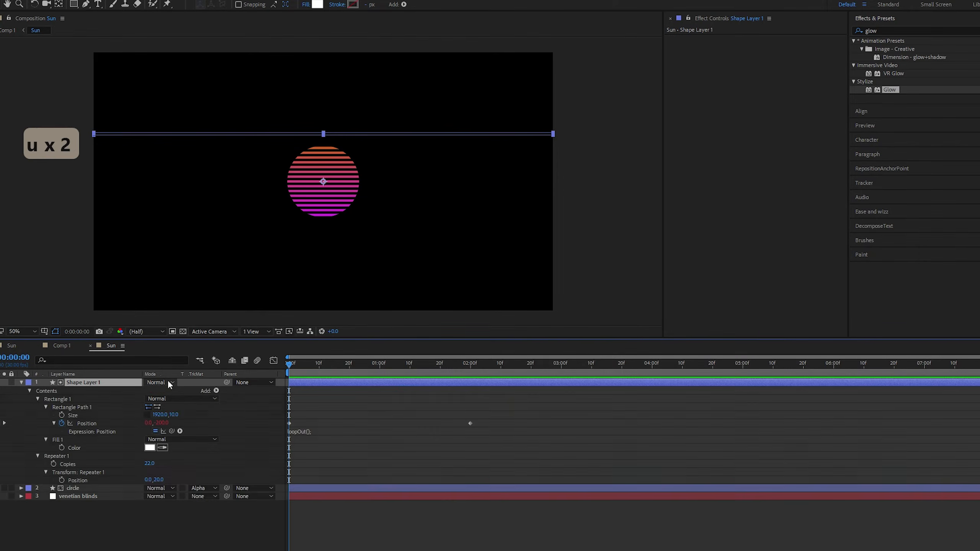
Add a rectangle covering the whole composition to the contents of Shape Layer 1 with the Rectangle Tool
{"action": "left_click", "coordinate": [68, 392]}
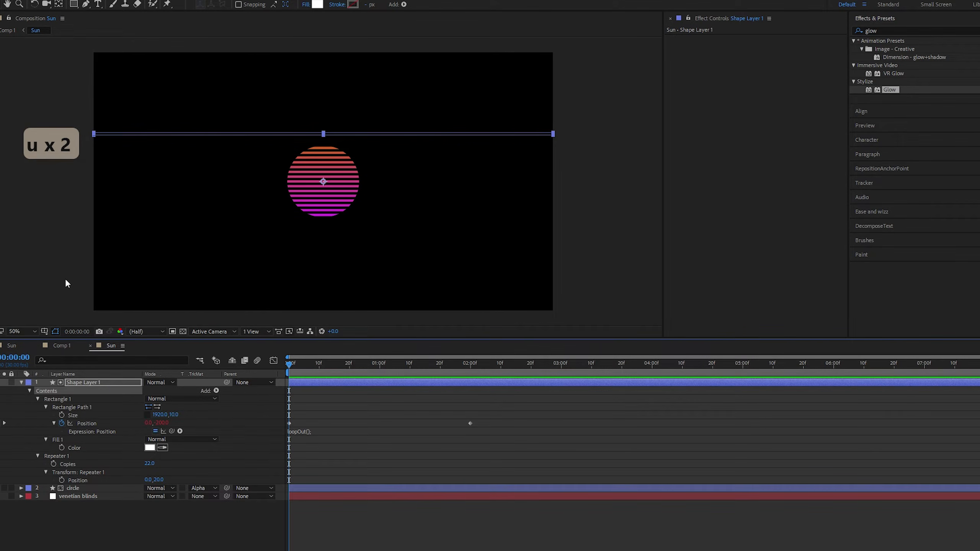
{"action": "left_click", "coordinate": [74, 5]}
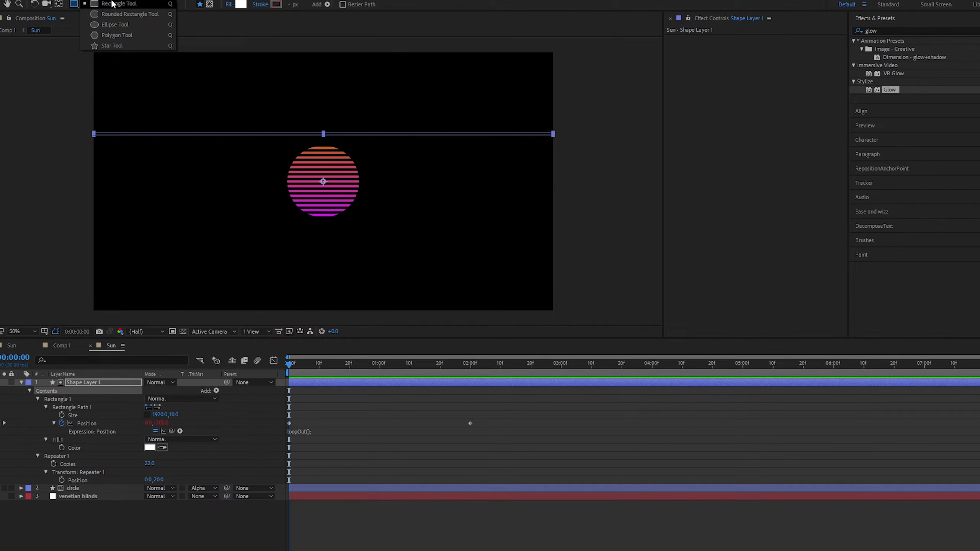
{"action": "left_click", "coordinate": [73, 4]}
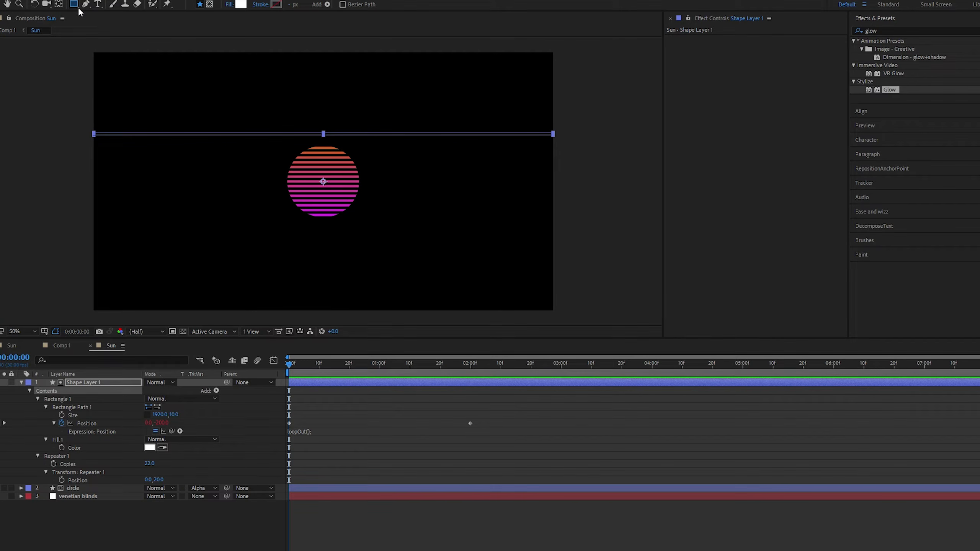
{"action": "double_click", "coordinate": [73, 4]}
{"action": "key", "text": "v"}
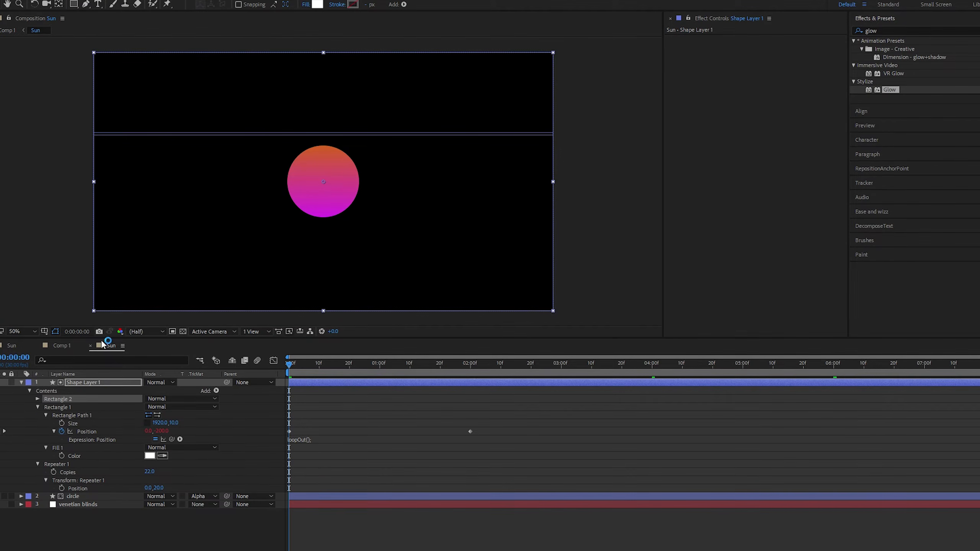
Reveal the path properties of Rectangle 2 in Shape Layer 1 and unlink its Size proportions
{"action": "left_click", "coordinate": [37, 399]}
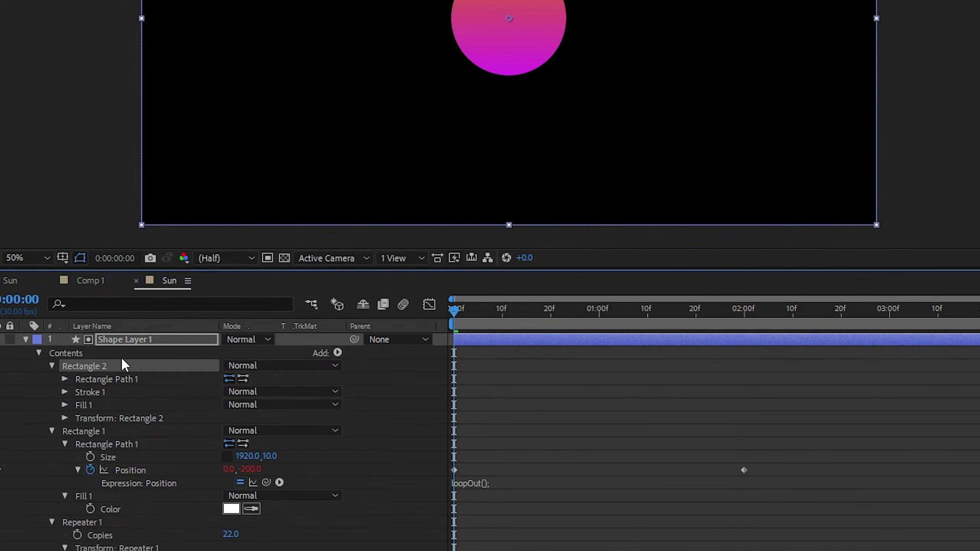
{"action": "left_click", "coordinate": [100, 339]}
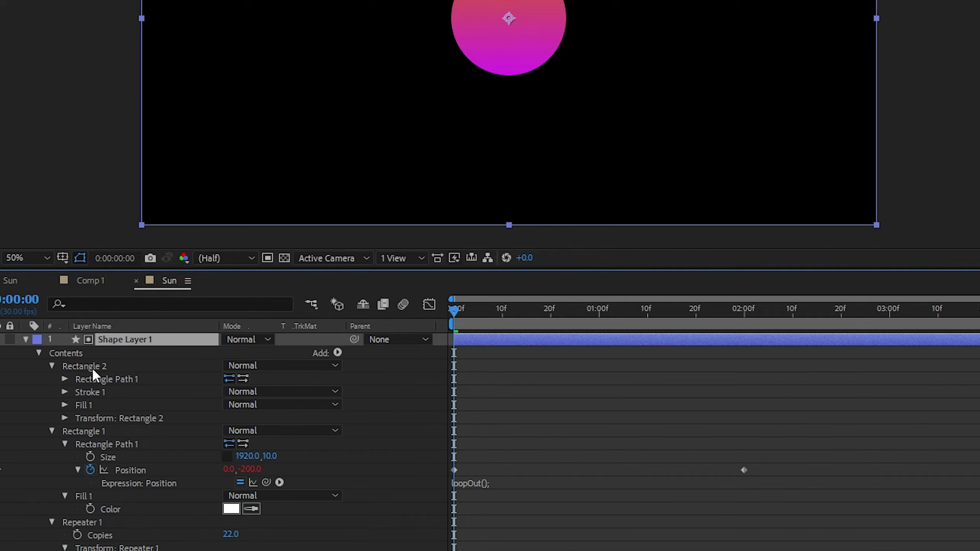
{"action": "left_click", "coordinate": [85, 379]}
{"action": "left_click", "coordinate": [64, 379]}
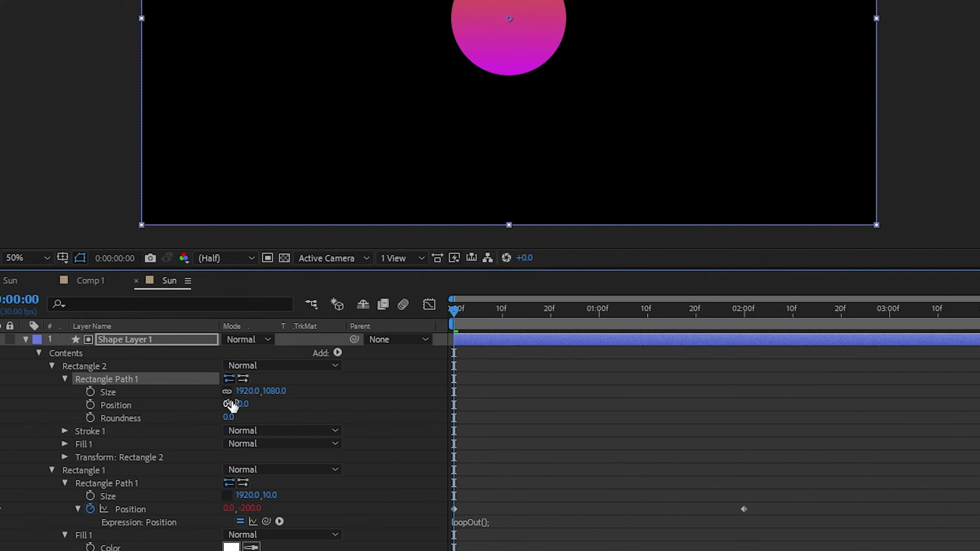
{"action": "left_click", "coordinate": [226, 391]}
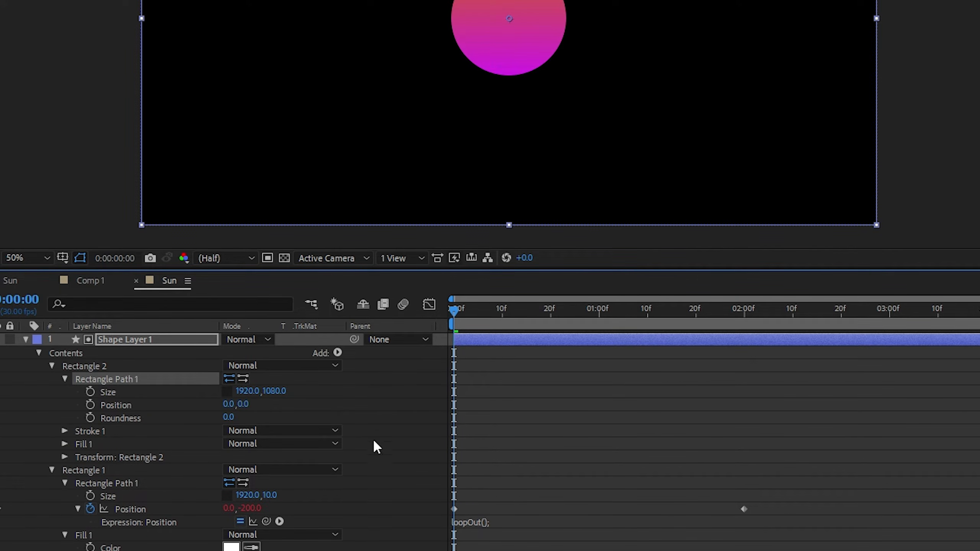
Set the height of Rectangle 2's path to 175 and shift its vertical Position to 76
{"action": "left_click", "coordinate": [274, 391]}
{"action": "key", "text": "F2"}
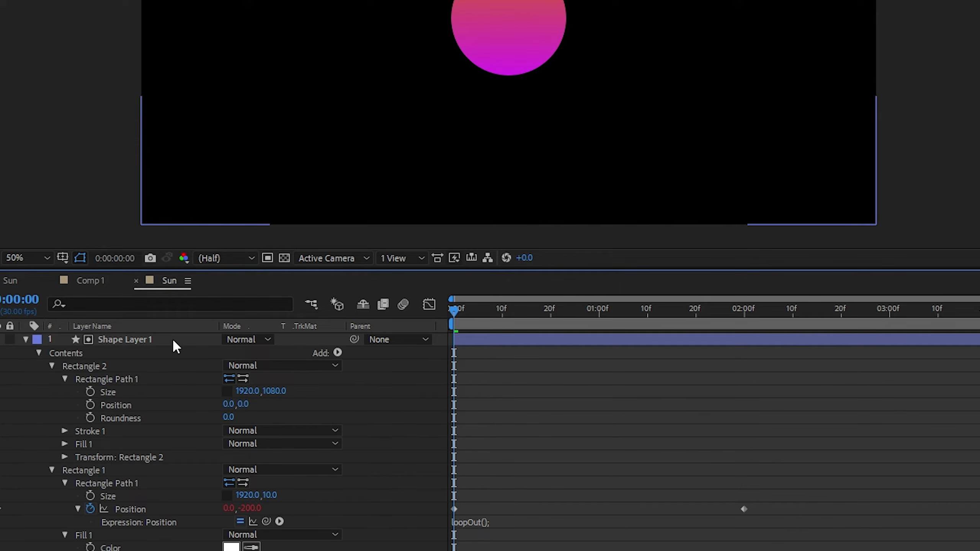
{"action": "left_click", "coordinate": [275, 391]}
{"action": "type", "text": "7"}
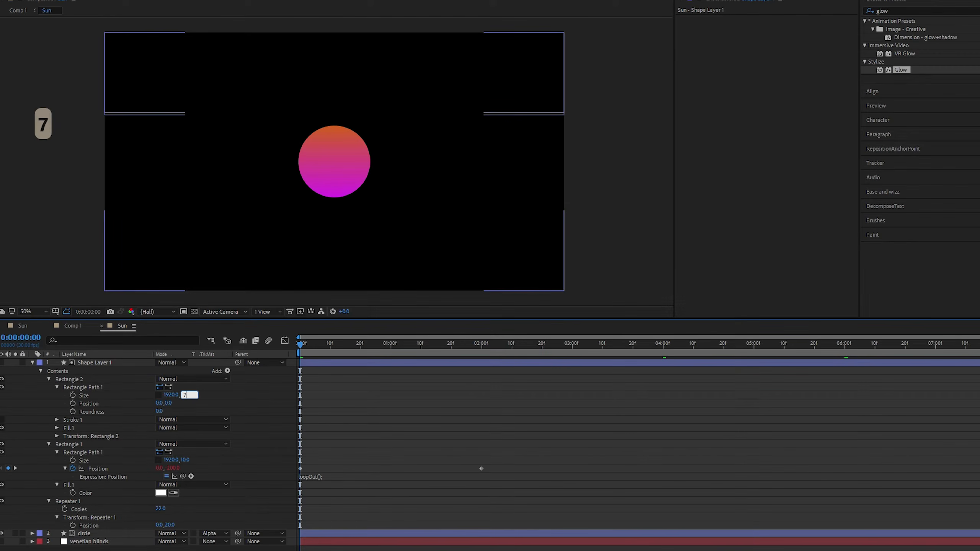
{"action": "key", "text": "BackSpace"}
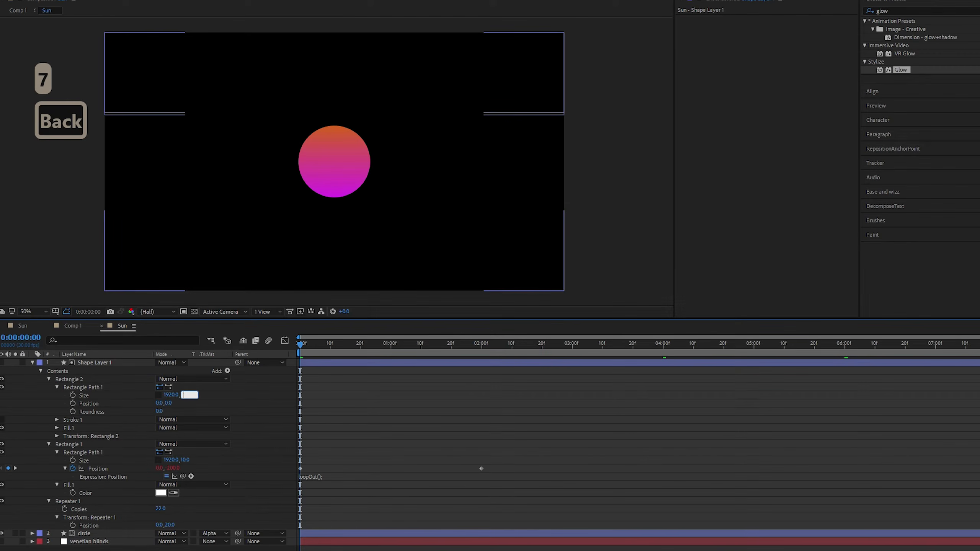
{"action": "type", "text": "175"}
{"action": "key", "text": "Return"}
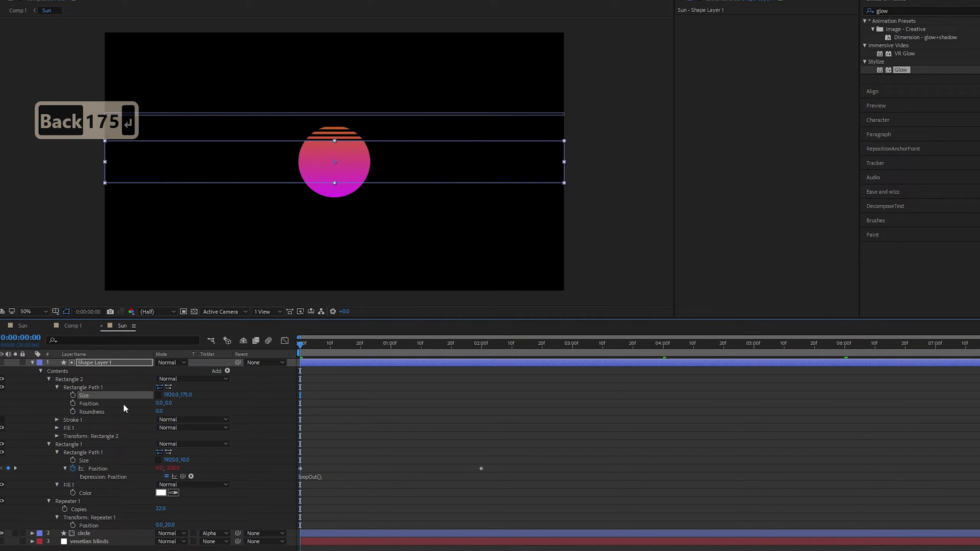
{"action": "left_click_drag", "start_coordinate": [169, 404], "coordinate": [125, 404]}
{"action": "left_click_drag", "start_coordinate": [128, 404], "coordinate": [183, 410]}
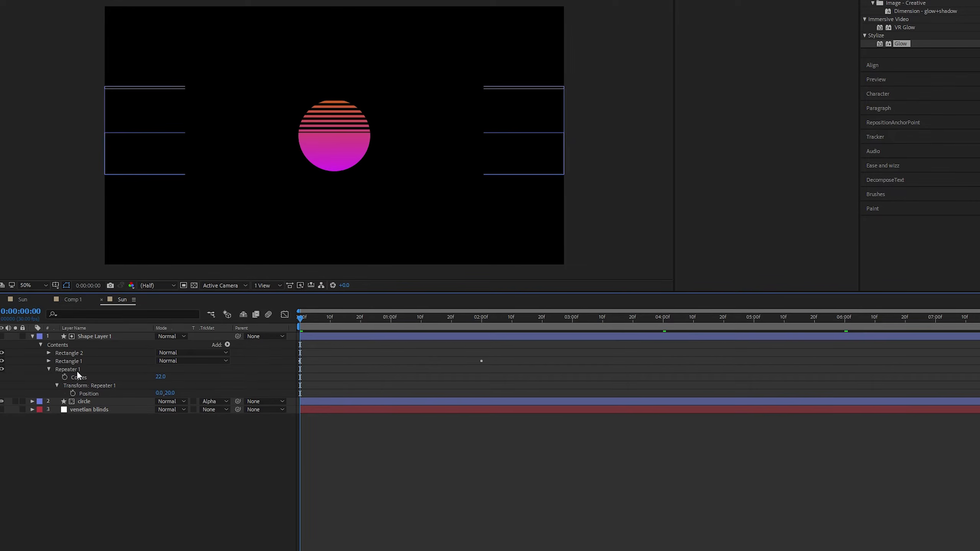
Try to place Repeater 1 inside the Rectangle 1 group directly below its path, and undo the move
{"action": "left_click", "coordinate": [77, 370]}
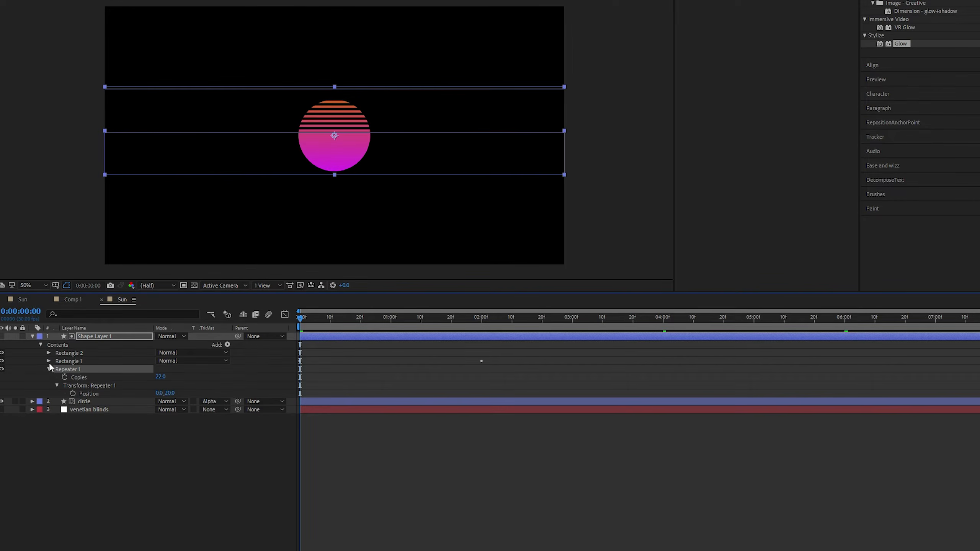
{"action": "left_click", "coordinate": [49, 361]}
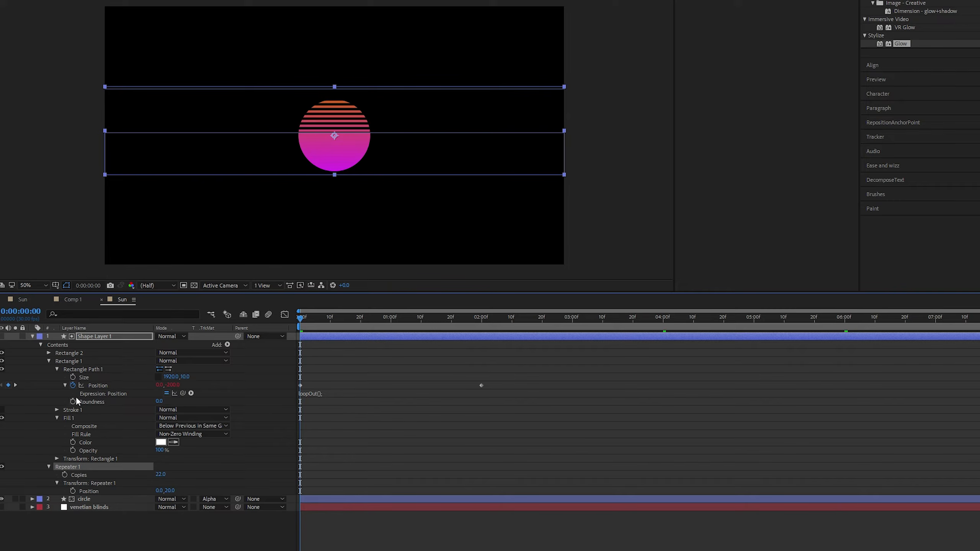
{"action": "left_click", "coordinate": [49, 467]}
{"action": "left_click_drag", "start_coordinate": [63, 468], "coordinate": [84, 368]}
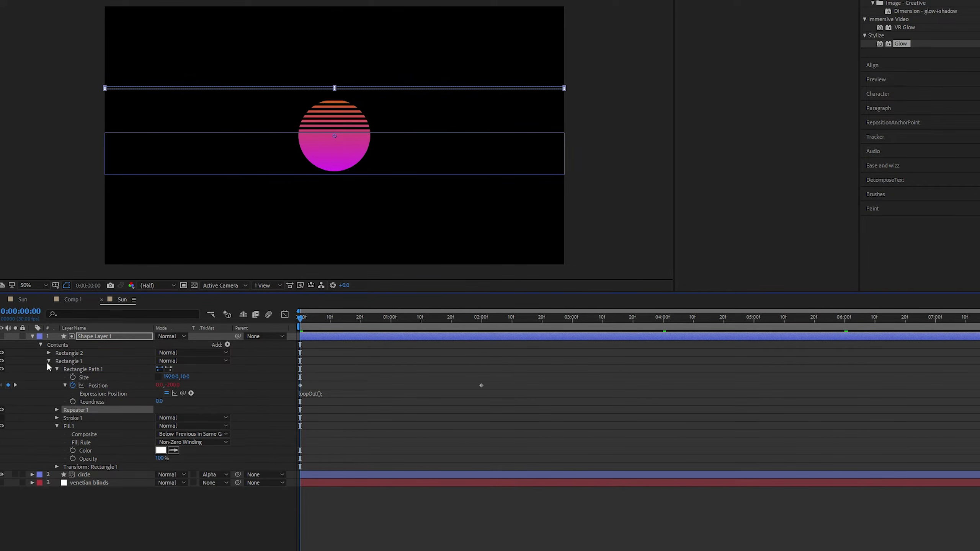
{"action": "key", "text": "ctrl+z"}
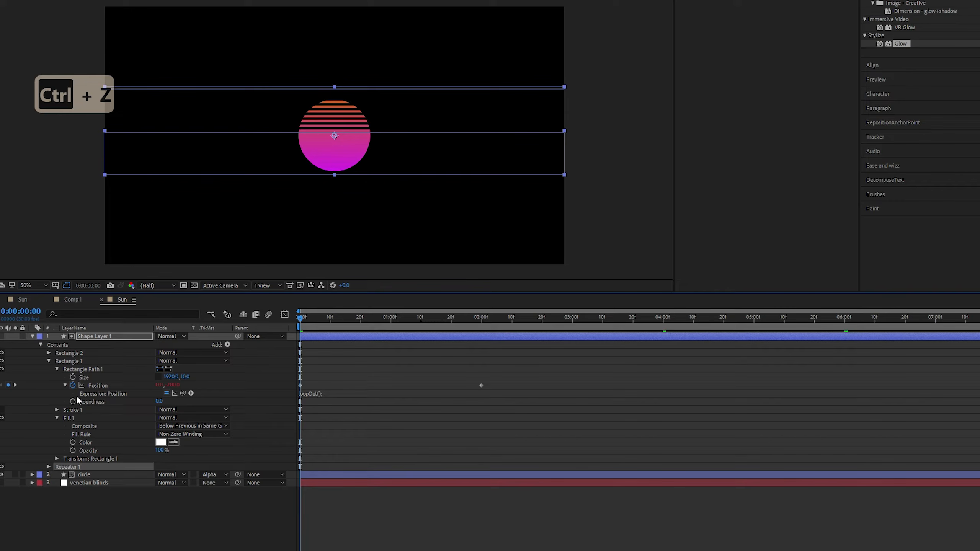
Examine the contents and order of Rectangle 2, Rectangle 1 and Repeater 1 within Shape Layer 1
{"action": "left_click", "coordinate": [49, 352]}
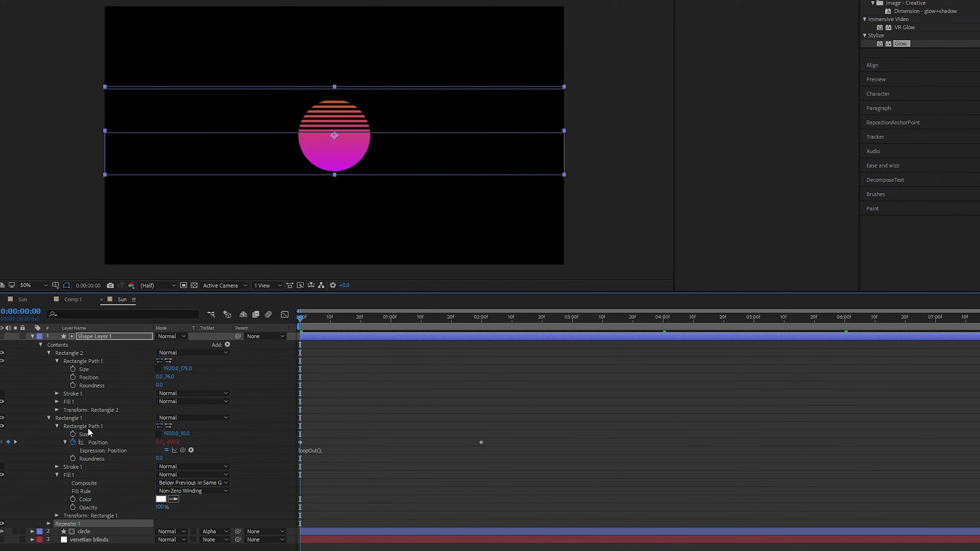
{"action": "left_click", "coordinate": [82, 417]}
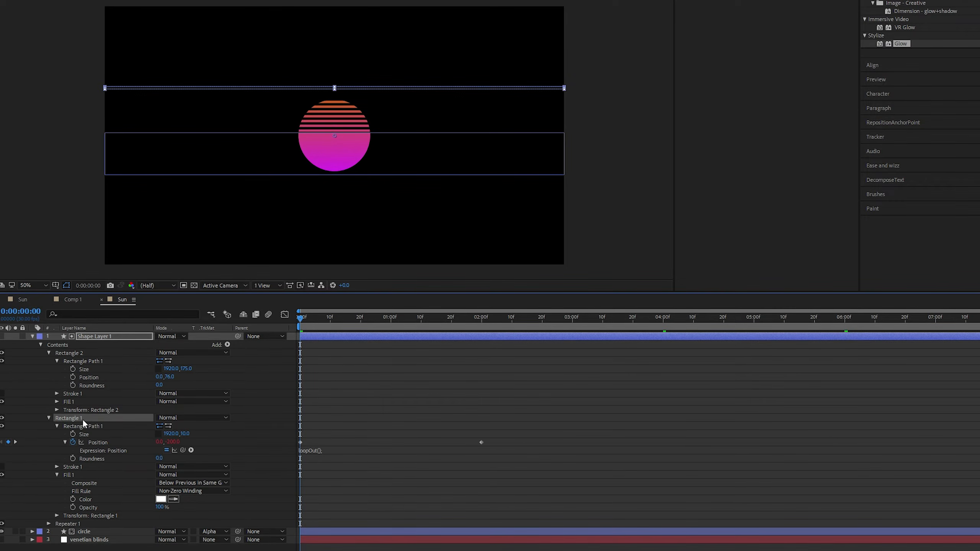
{"action": "left_click", "coordinate": [49, 352]}
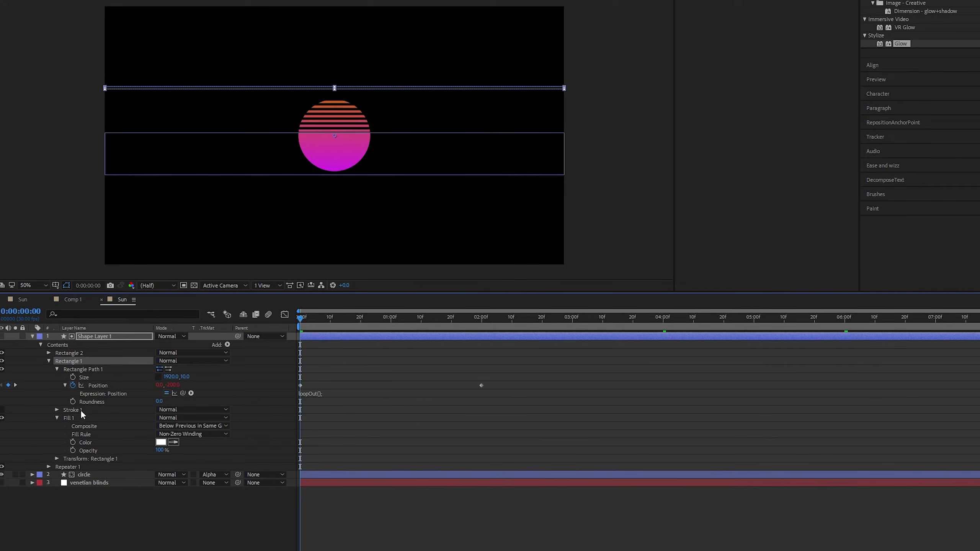
{"action": "left_click", "coordinate": [54, 465]}
{"action": "left_click", "coordinate": [49, 361]}
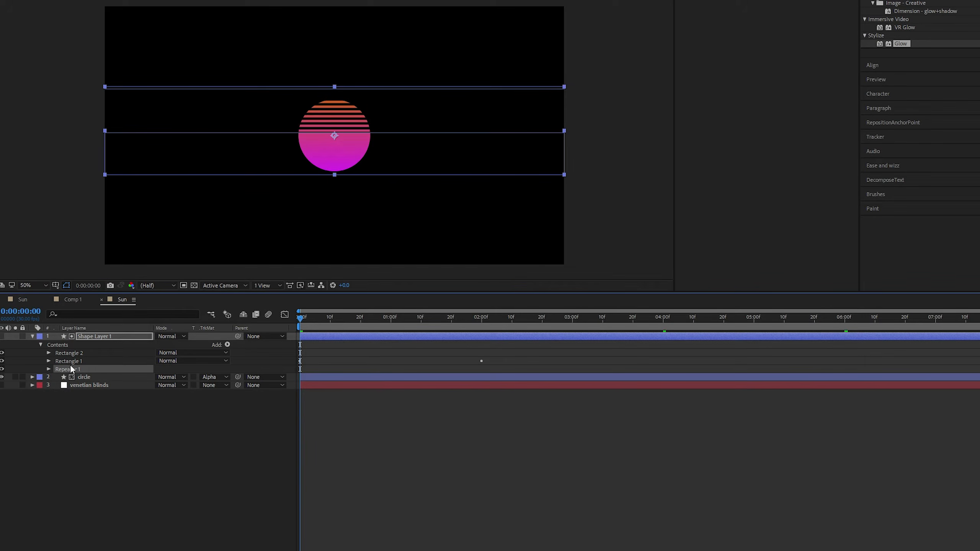
{"action": "left_click", "coordinate": [69, 362]}
{"action": "left_click", "coordinate": [48, 368]}
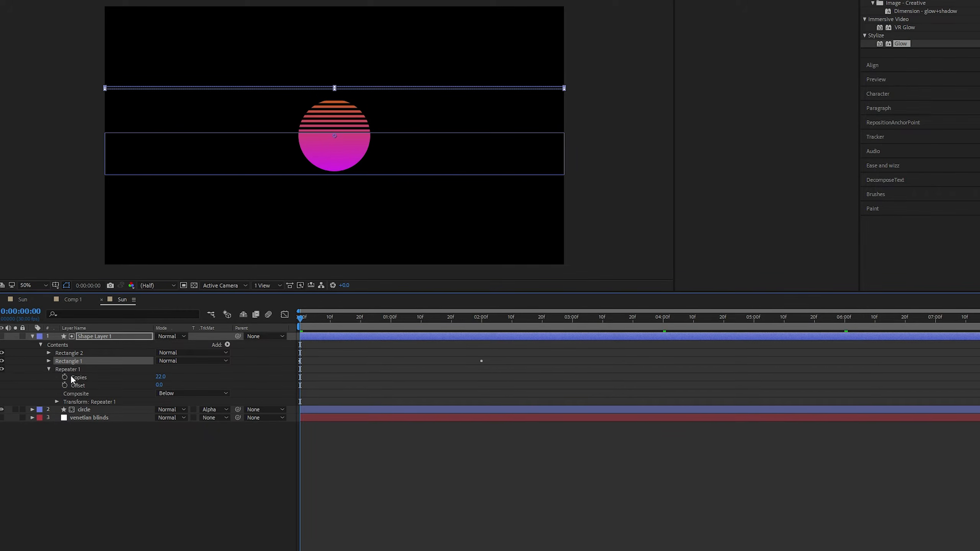
{"action": "left_click", "coordinate": [48, 369]}
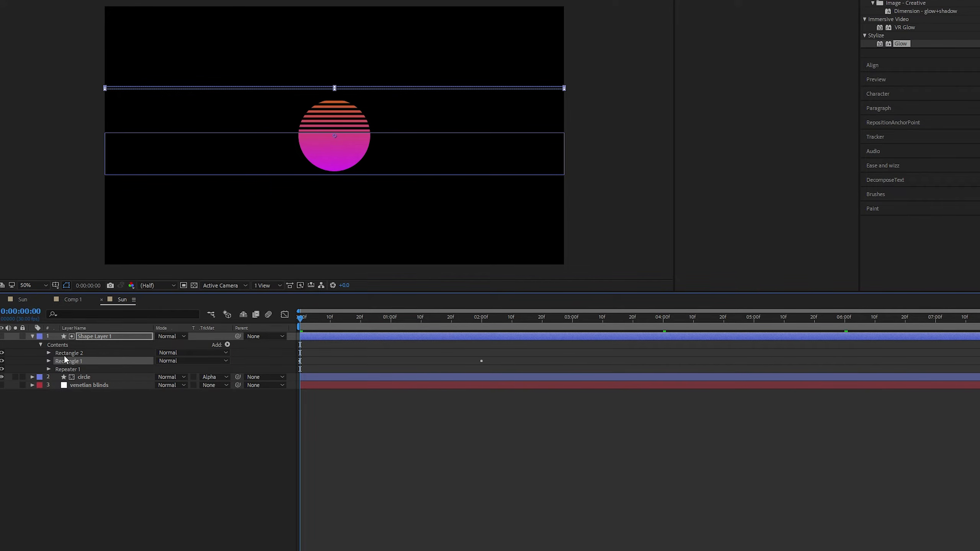
Try a different height for Rectangle 2's path, and undo both that change and the previous position change
{"action": "left_click", "coordinate": [48, 354]}
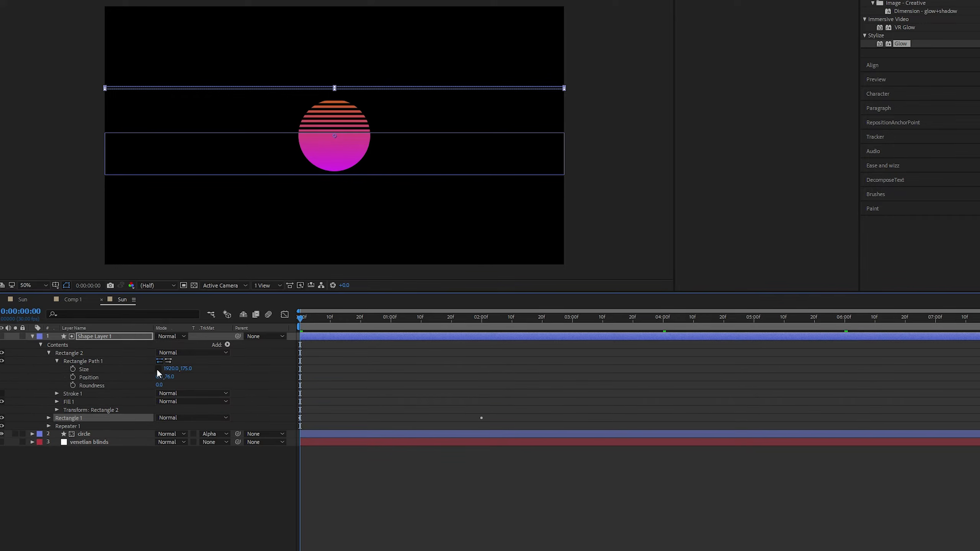
{"action": "left_click_drag", "start_coordinate": [186, 369], "coordinate": [80, 385]}
{"action": "key", "text": "ctrl+z"}
{"action": "key", "text": "ctrl+z"}
Move Repeater 1 into the Rectangle 1 group and place it directly below Fill 1
{"action": "left_click", "coordinate": [70, 418]}
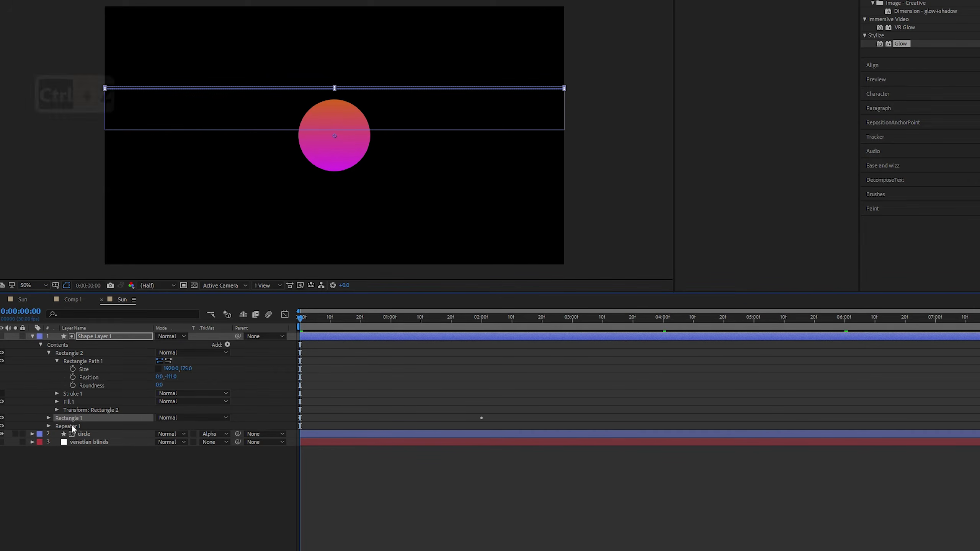
{"action": "left_click", "coordinate": [73, 426]}
{"action": "left_click", "coordinate": [48, 418]}
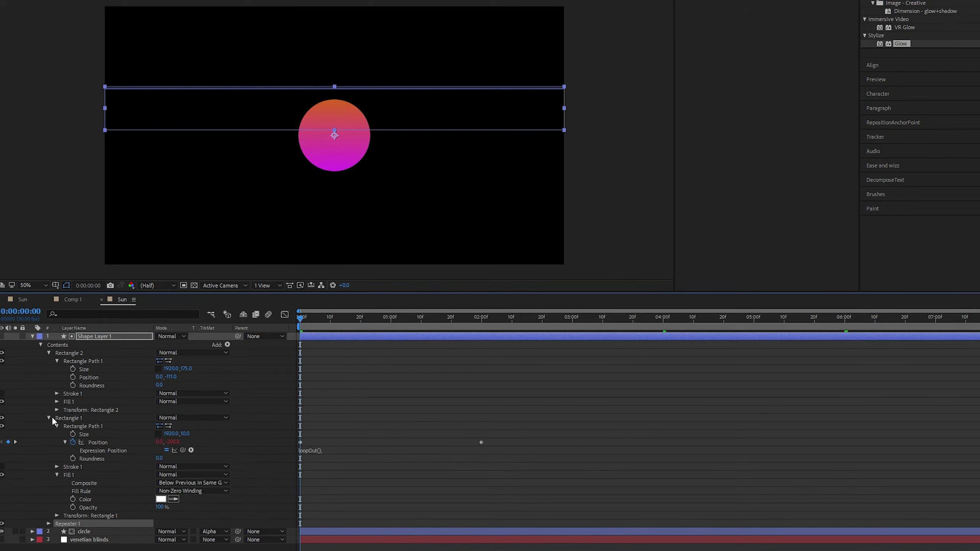
{"action": "left_click_drag", "start_coordinate": [71, 524], "coordinate": [75, 424]}
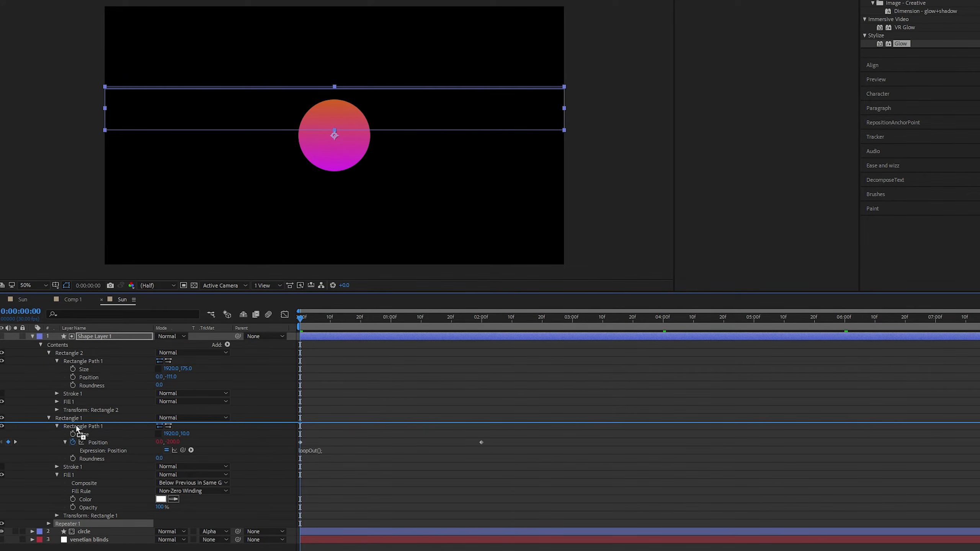
{"action": "left_click", "coordinate": [57, 434]}
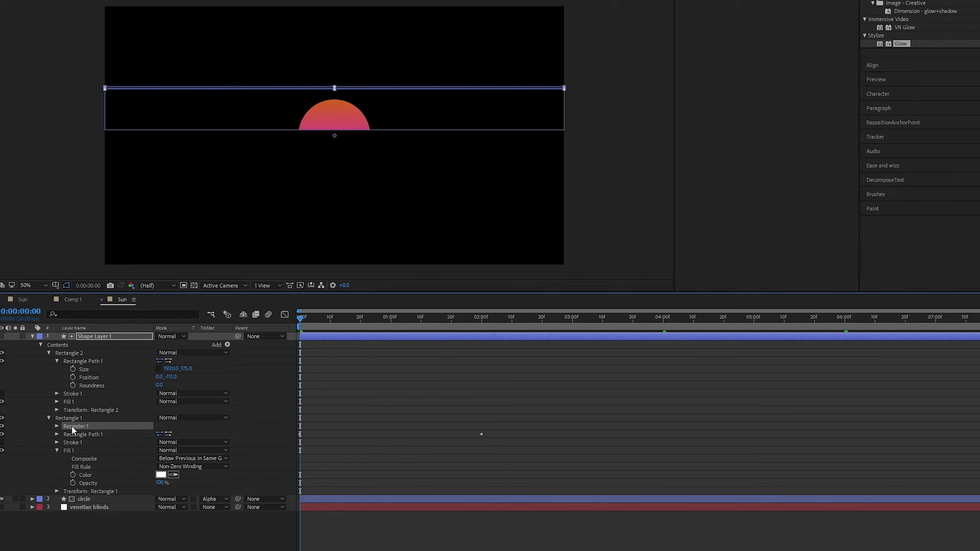
{"action": "left_click", "coordinate": [56, 450]}
{"action": "left_click_drag", "start_coordinate": [69, 425], "coordinate": [70, 455]}
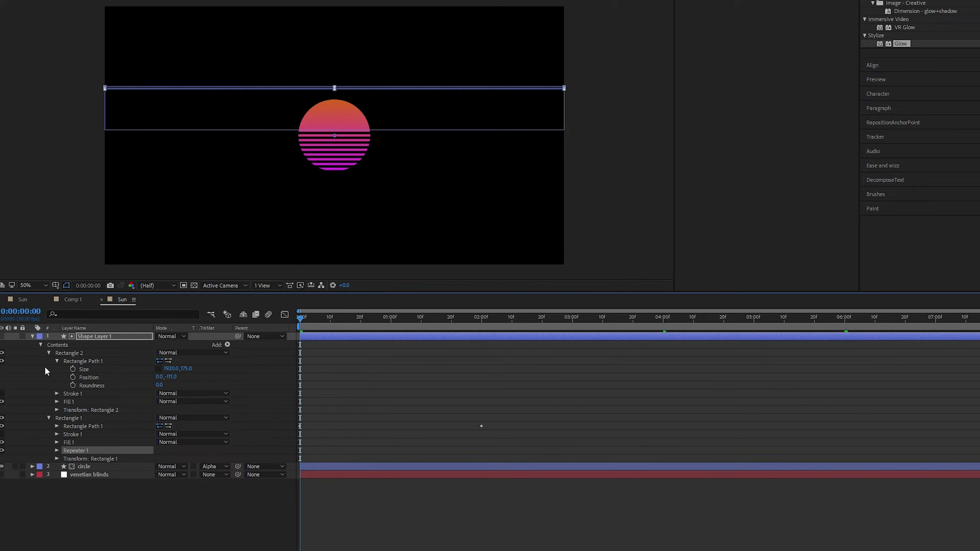
Set Rectangle 2's vertical Position to about -86, fine-tuning it so its lower edge meets the circle's middle
{"action": "left_click", "coordinate": [60, 352]}
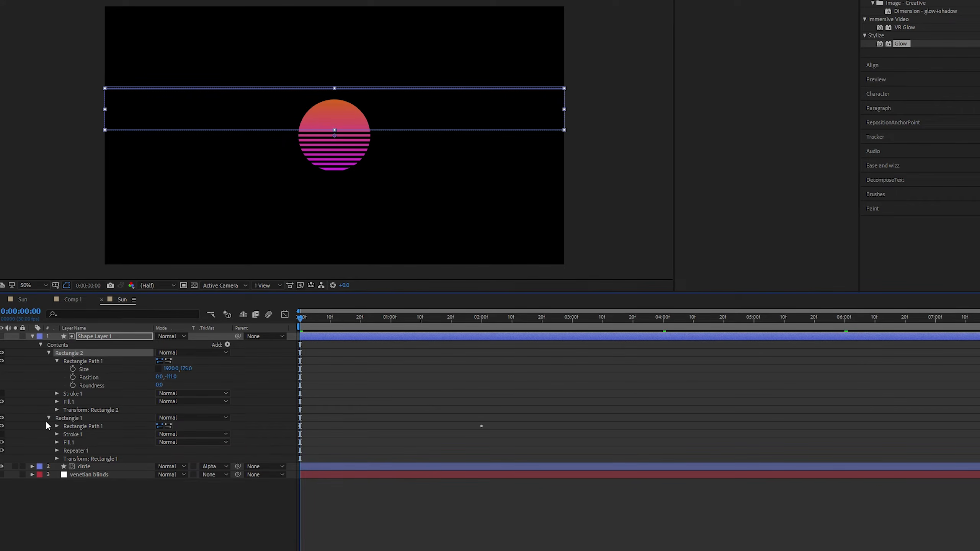
{"action": "left_click", "coordinate": [49, 417]}
{"action": "left_click", "coordinate": [48, 353]}
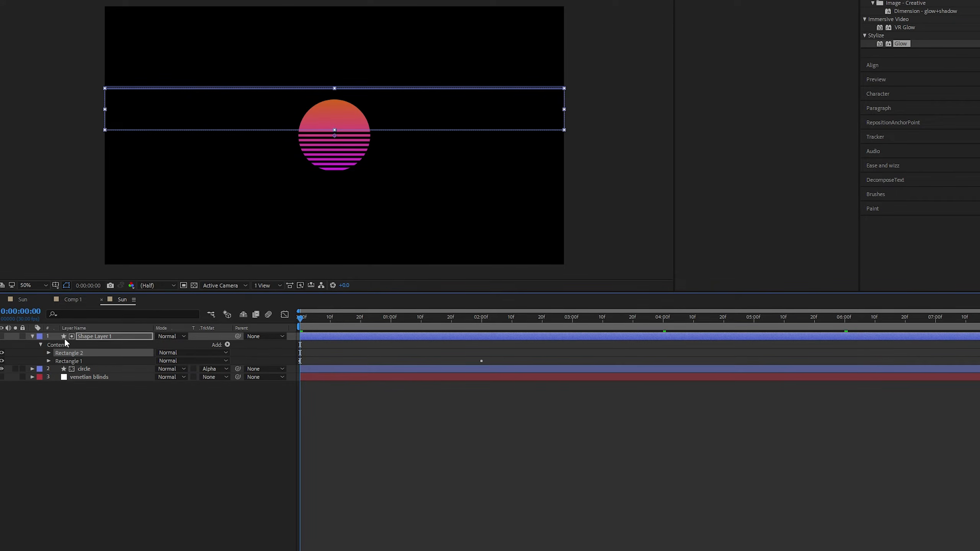
{"action": "left_click", "coordinate": [61, 361]}
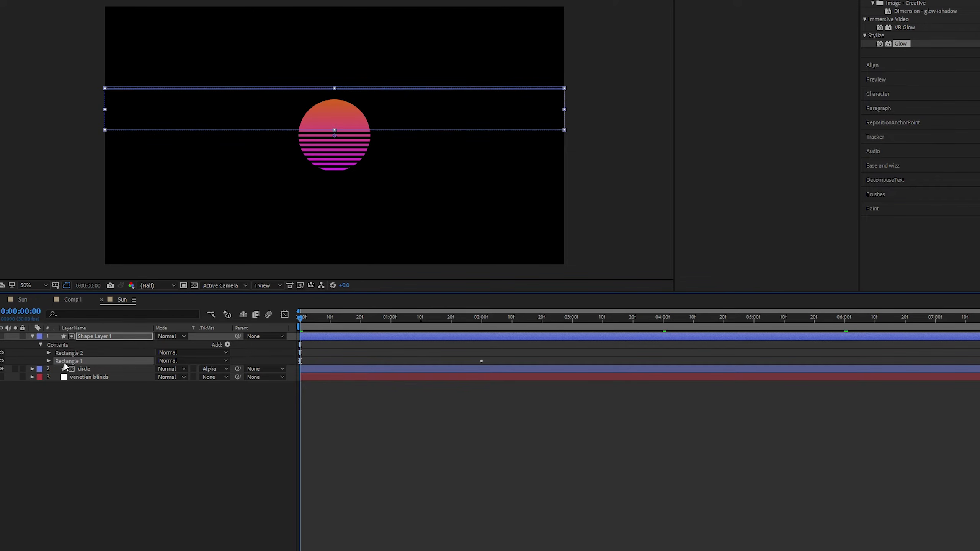
{"action": "left_click", "coordinate": [49, 352]}
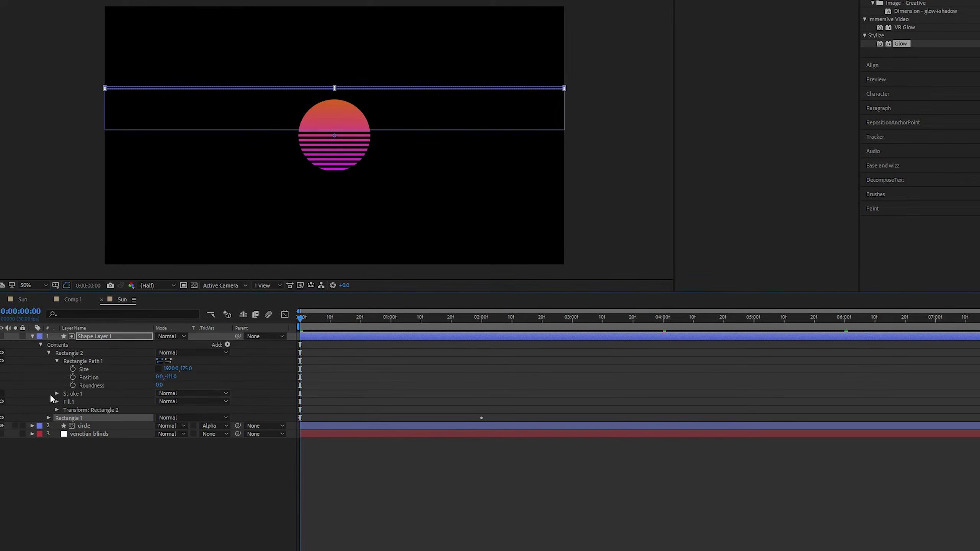
{"action": "mouse_move", "coordinate": [169, 376]}
{"action": "left_mouse_down"}
{"action": "mouse_move", "coordinate": [216, 369]}
{"action": "mouse_move", "coordinate": [177, 369]}
{"action": "left_mouse_up"}
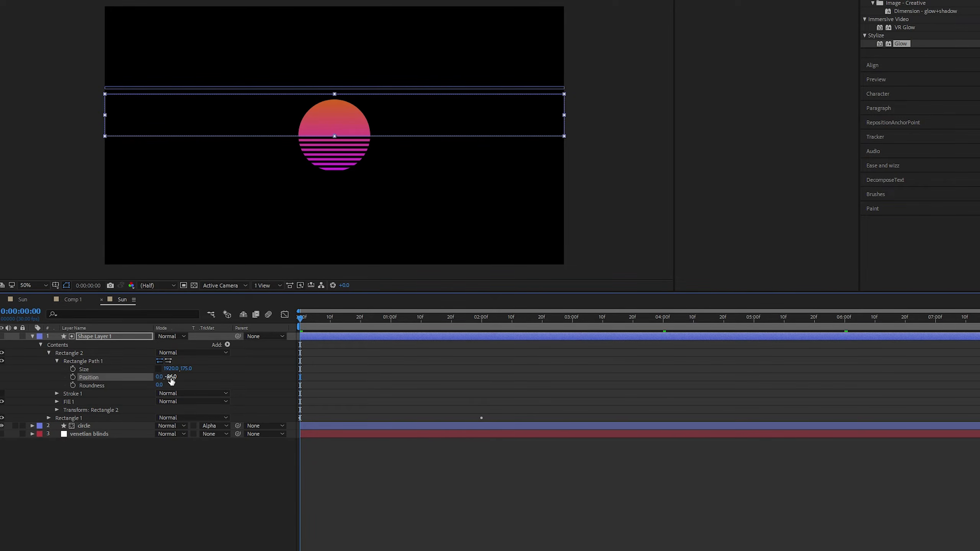
{"action": "left_click", "coordinate": [170, 377]}
{"action": "key", "text": "Up"}
{"action": "key", "text": "Down"}
{"action": "key", "text": "Up"}
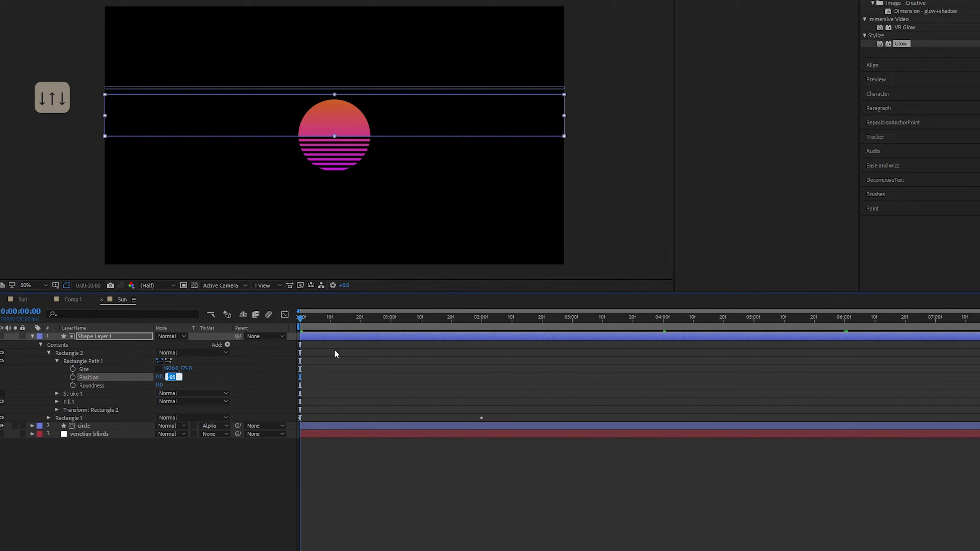
{"action": "key", "text": "Down"}
{"action": "key", "text": "Down"}
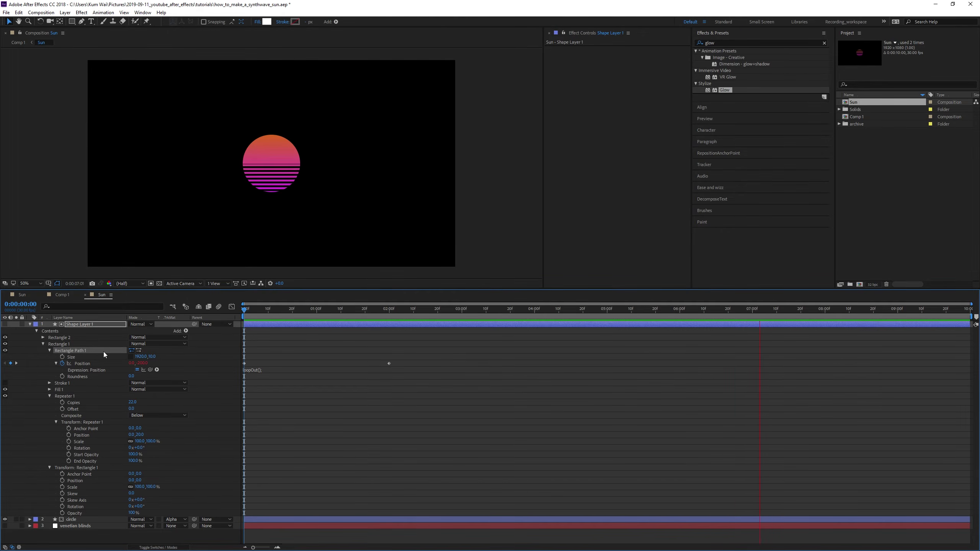
Set the height of Rectangle 2's path to 235 and its vertical Position to -75
{"action": "key", "text": "space"}
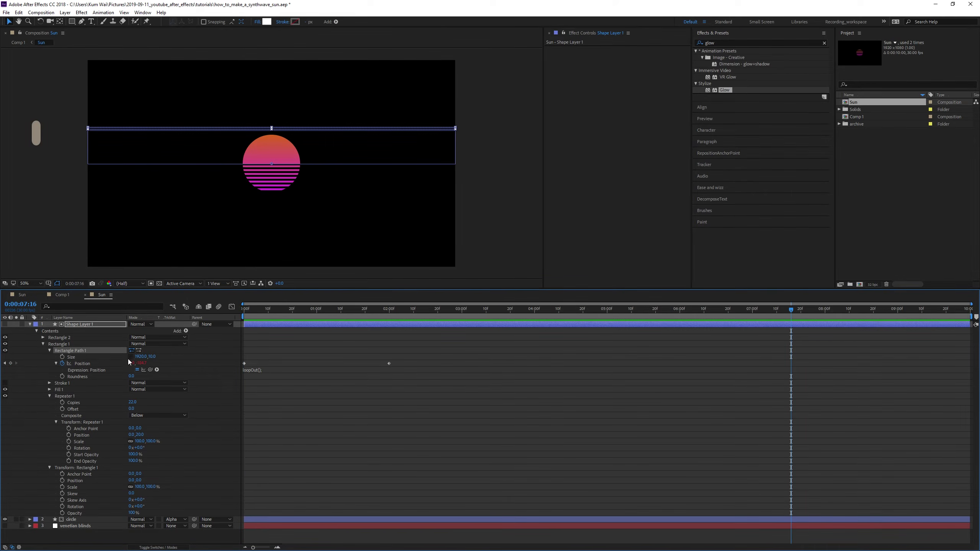
{"action": "left_click", "coordinate": [49, 338]}
{"action": "left_click", "coordinate": [43, 343]}
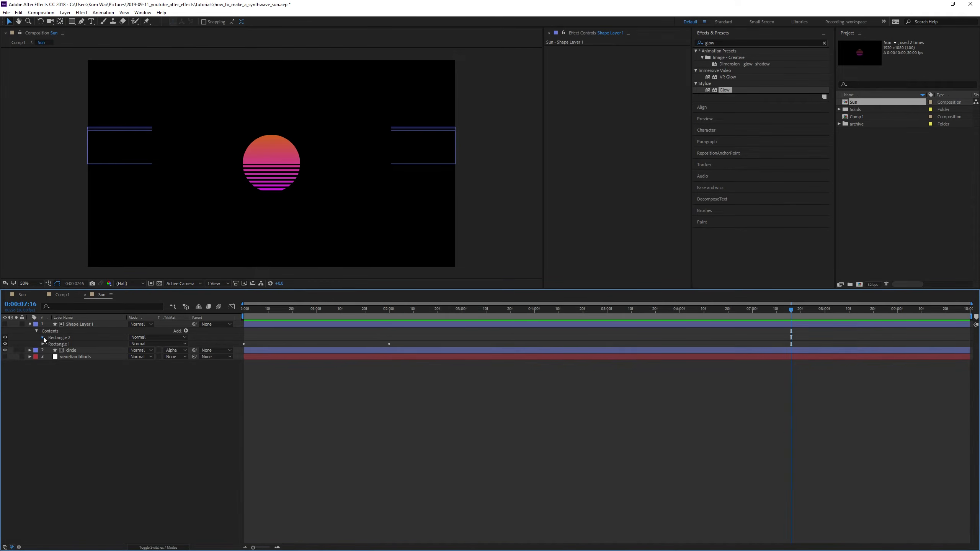
{"action": "left_click", "coordinate": [43, 336]}
{"action": "left_click", "coordinate": [155, 351]}
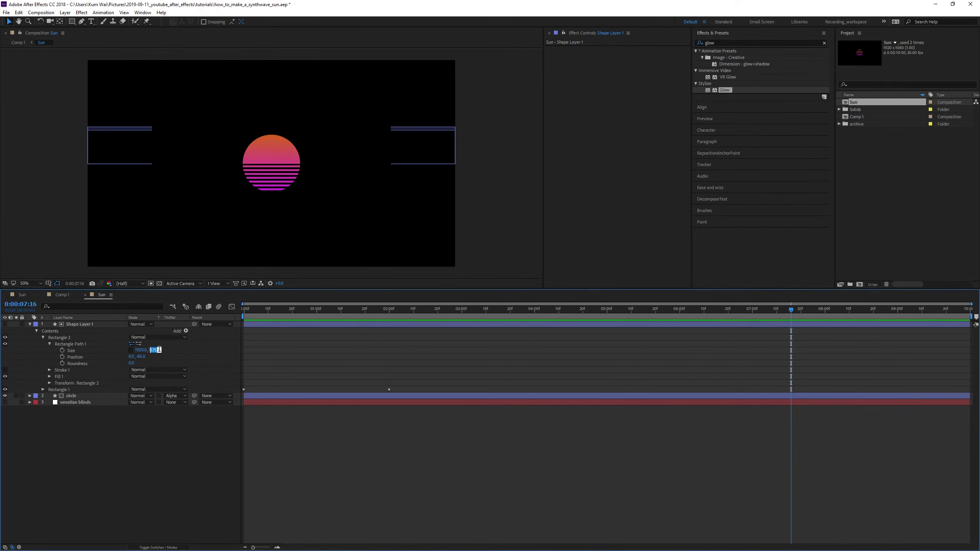
{"action": "key", "text": "shift+Up"}
{"action": "key", "text": "shift+Up"}
{"action": "key", "text": "shift+Up"}
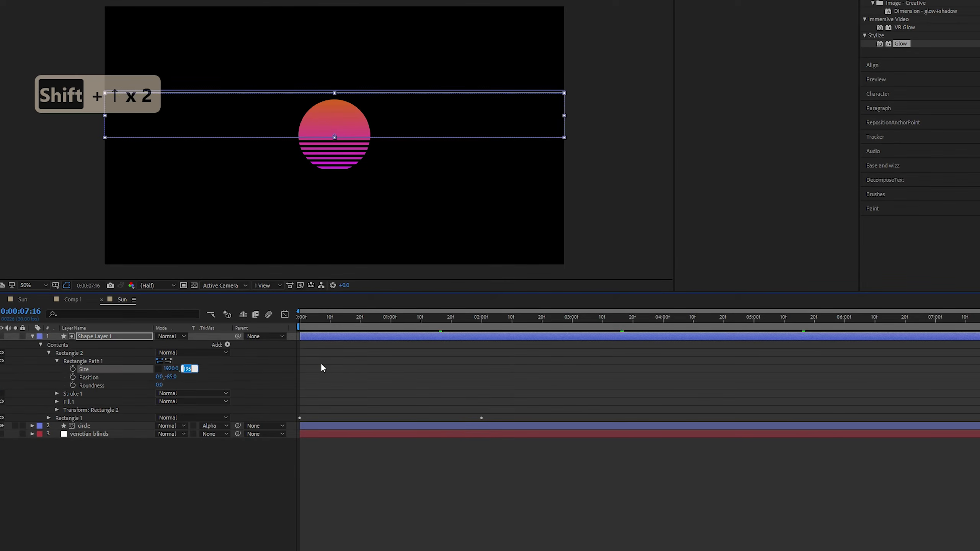
{"action": "key", "text": "shift+Up"}
{"action": "key", "text": "shift+Up"}
{"action": "key", "text": "shift+Up"}
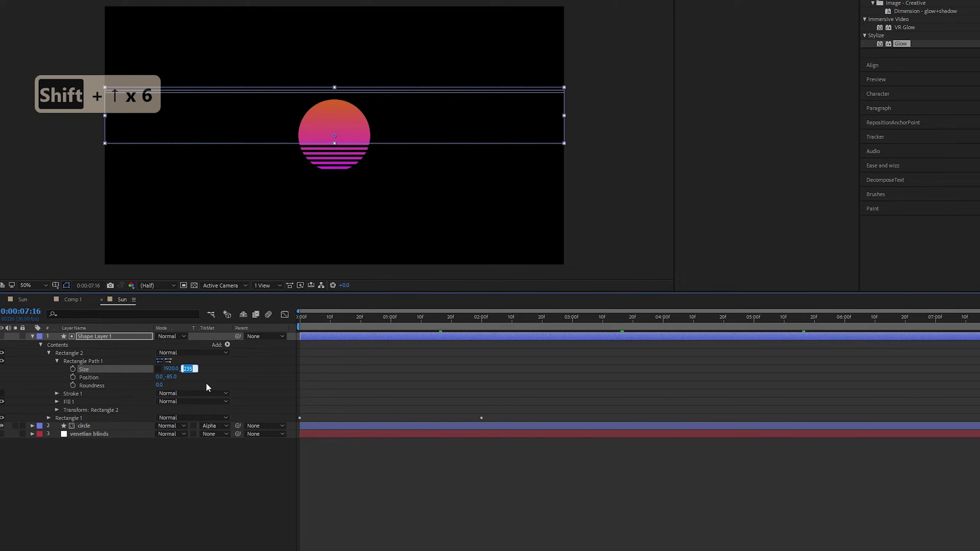
{"action": "left_click_drag", "start_coordinate": [168, 382], "coordinate": [175, 379]}
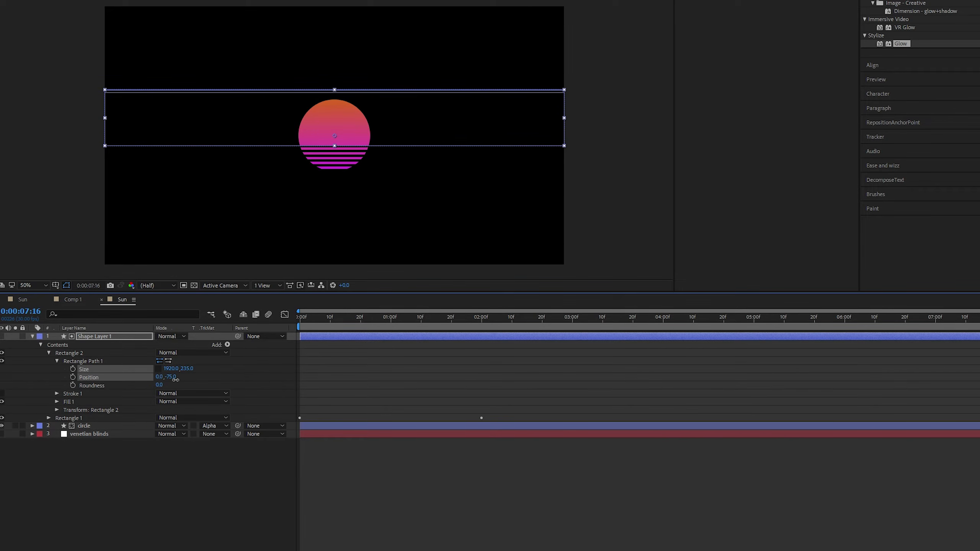
{"action": "left_click", "coordinate": [363, 357]}
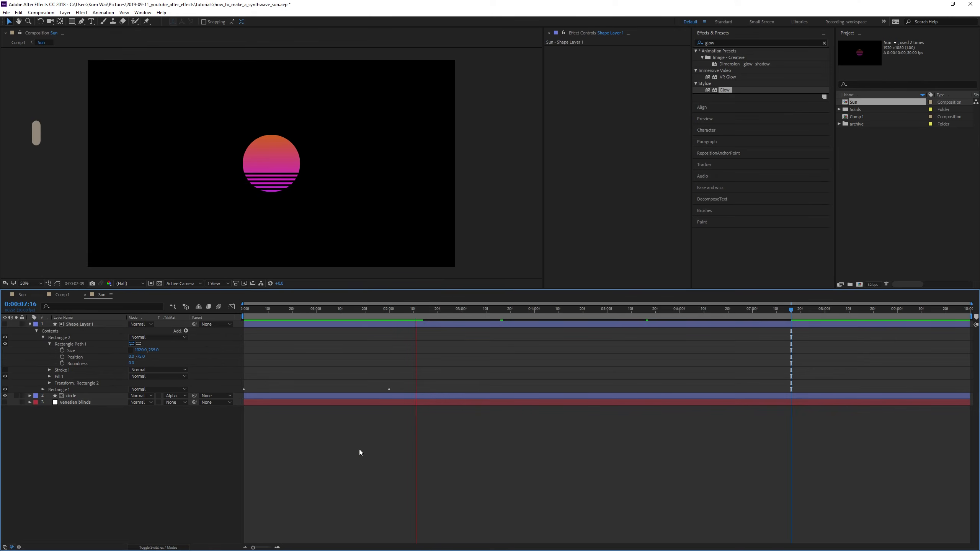
Preview the glowing striped sun in Comp 1, and return to the first frame of the Sun composition
{"action": "key", "text": "Tab"}
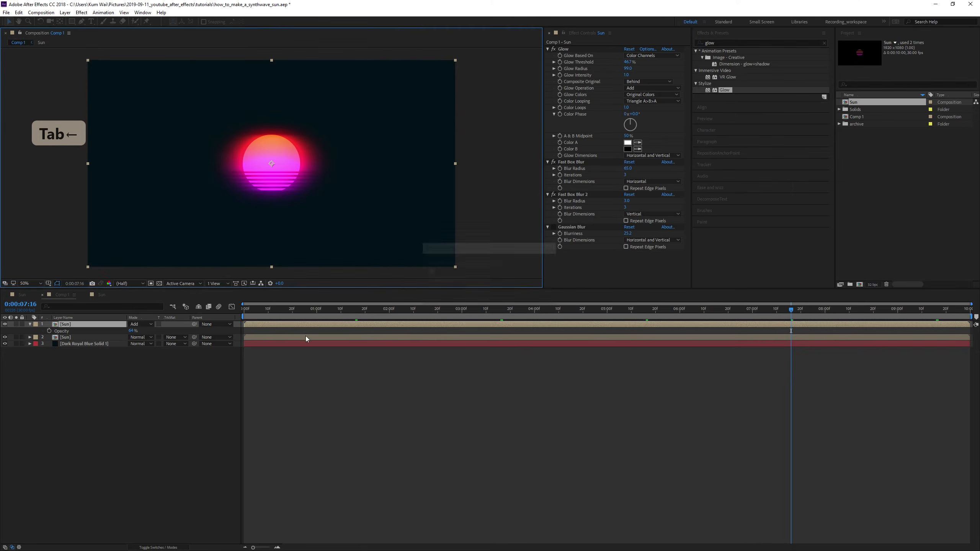
{"action": "left_click", "coordinate": [324, 401]}
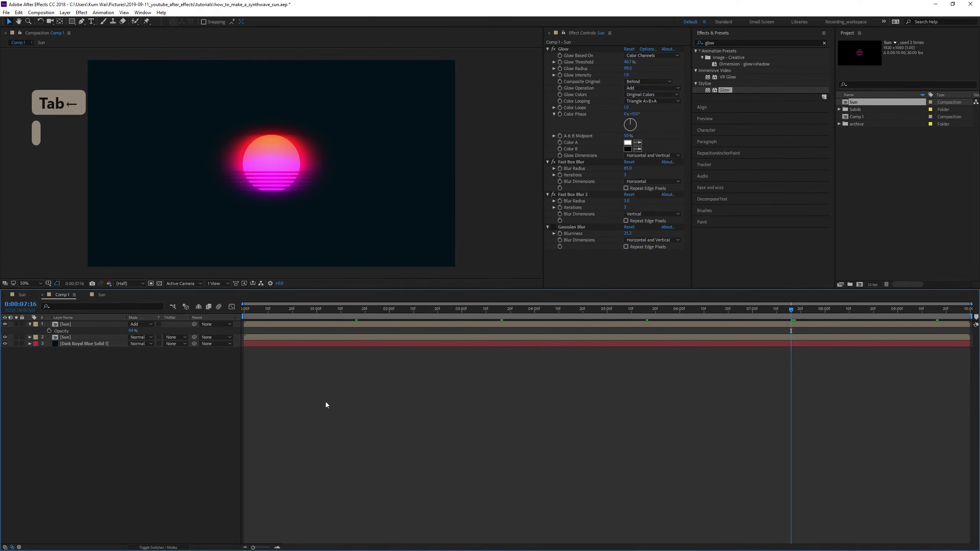
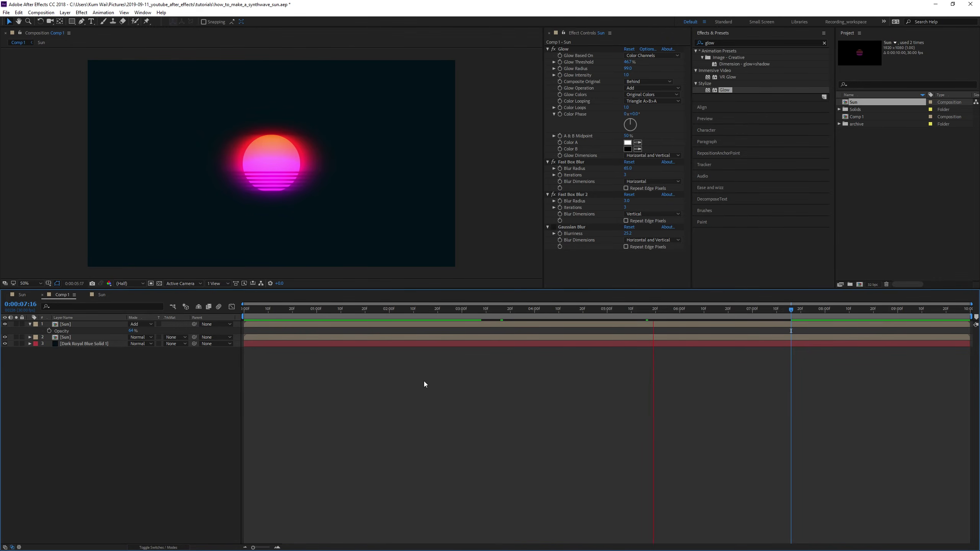
{"action": "key", "text": "space"}
{"action": "left_click", "coordinate": [106, 295]}
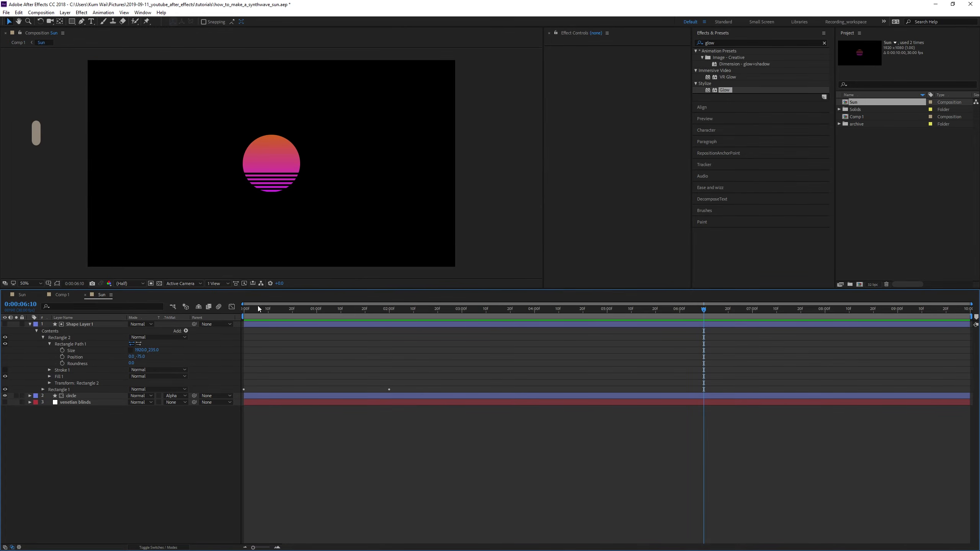
{"action": "left_click_drag", "start_coordinate": [256, 308], "coordinate": [245, 310]}
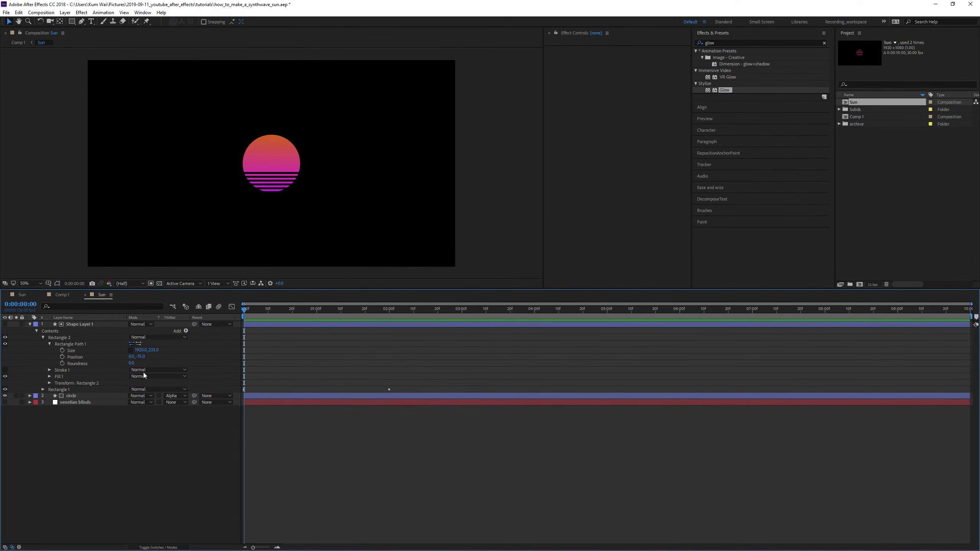
{"action": "left_click", "coordinate": [79, 397]}
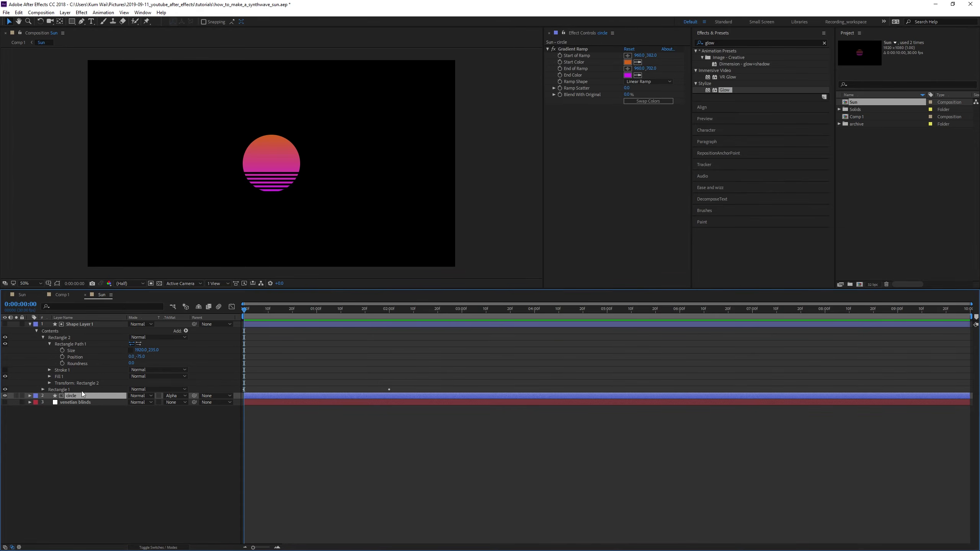
{"action": "left_click", "coordinate": [88, 446]}
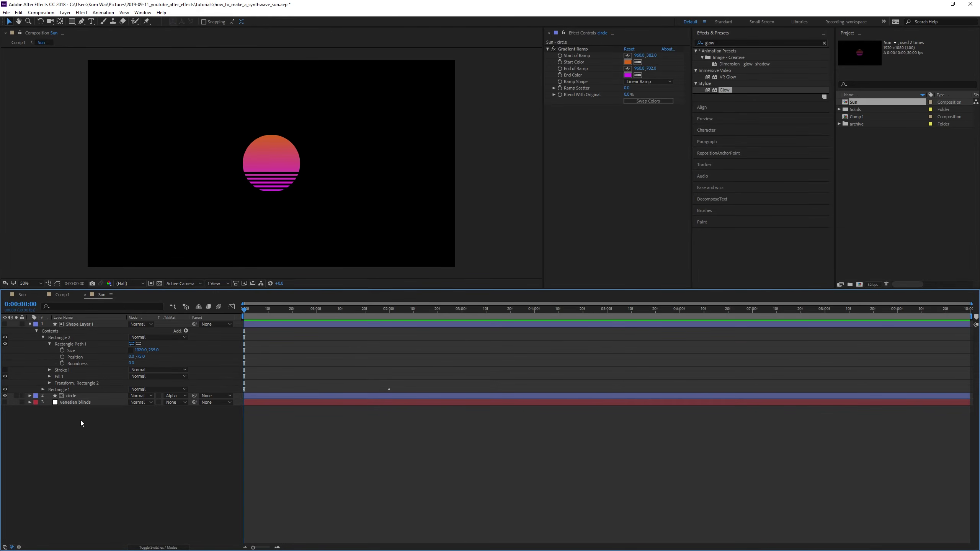
Add a text layer to the Sun composition reading "OUT" and "RUN" with eight spaces between the words
{"action": "left_click", "coordinate": [93, 22]}
{"action": "double_click", "coordinate": [92, 22]}
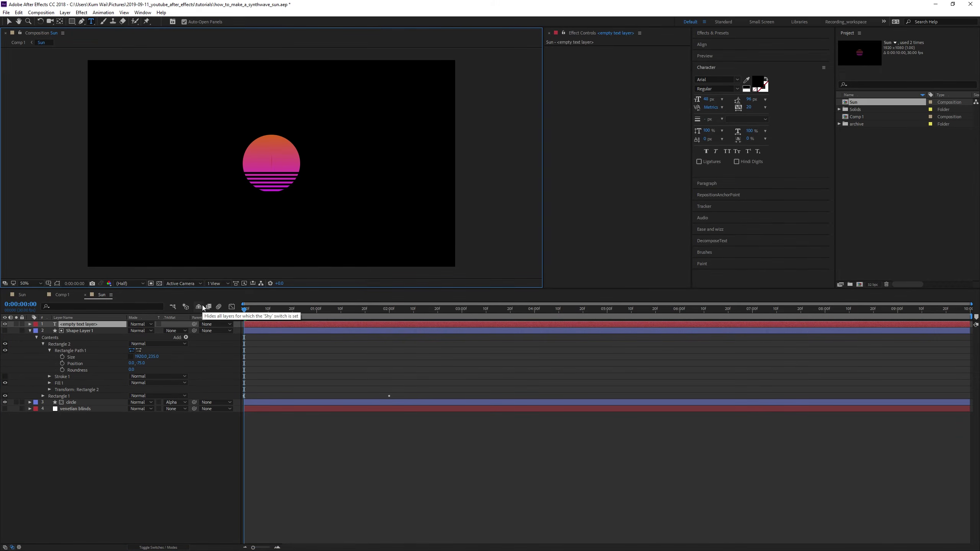
{"action": "type", "text": "Our"}
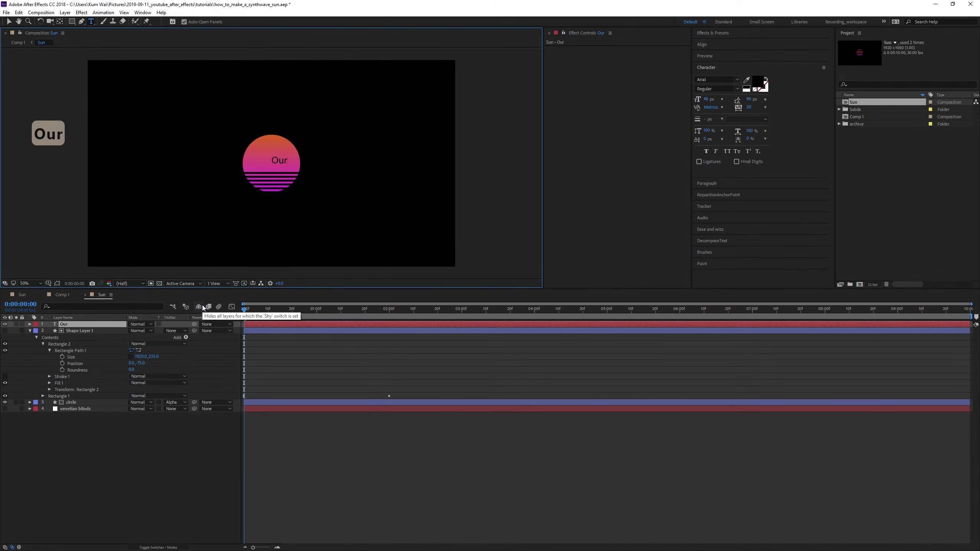
{"action": "key", "text": "BackSpace"}
{"action": "type", "text": "t"}
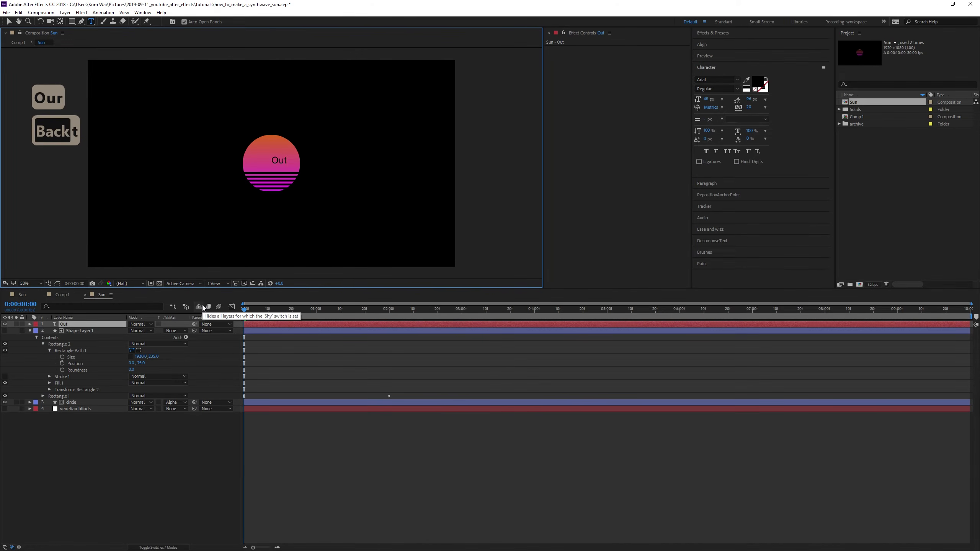
{"action": "key", "text": "ctrl+a"}
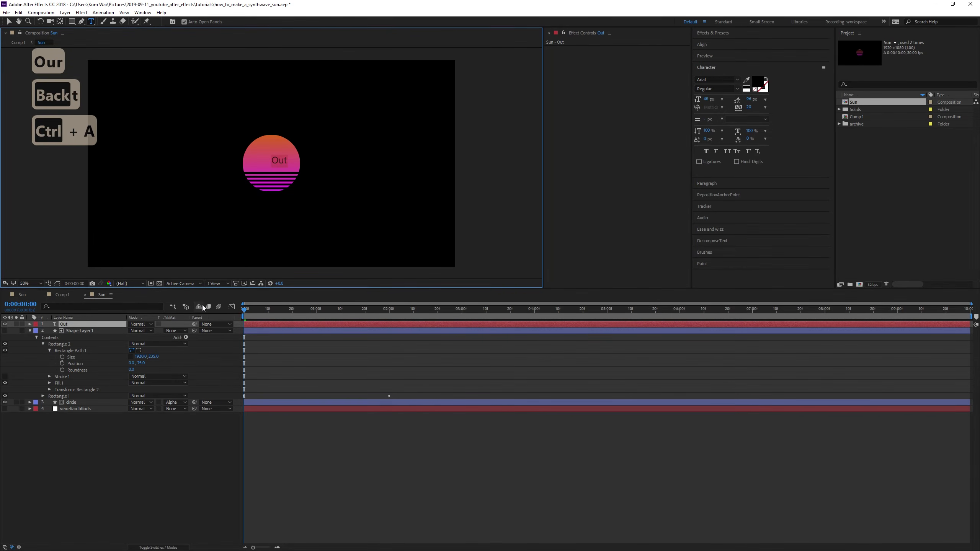
{"action": "type", "text": "OUT"}
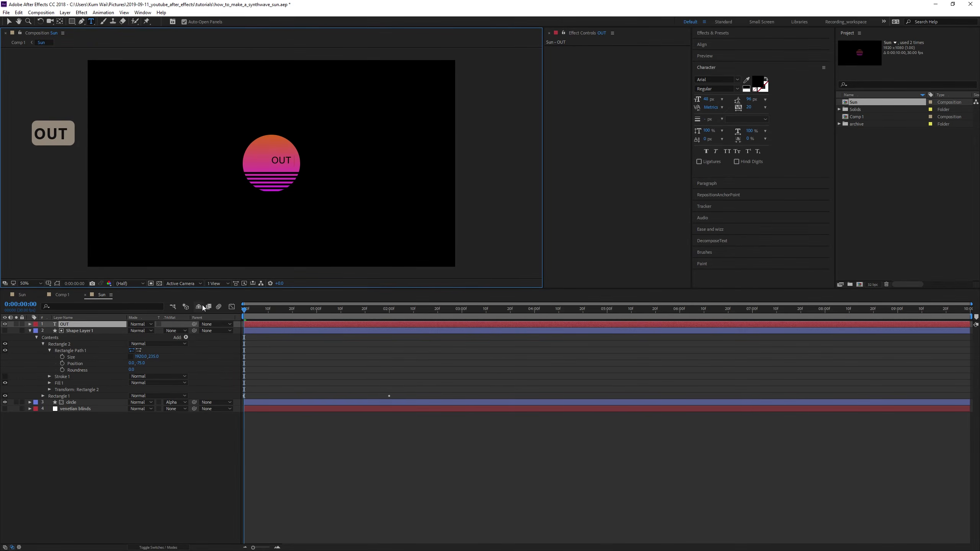
{"action": "type", "text": "        R"}
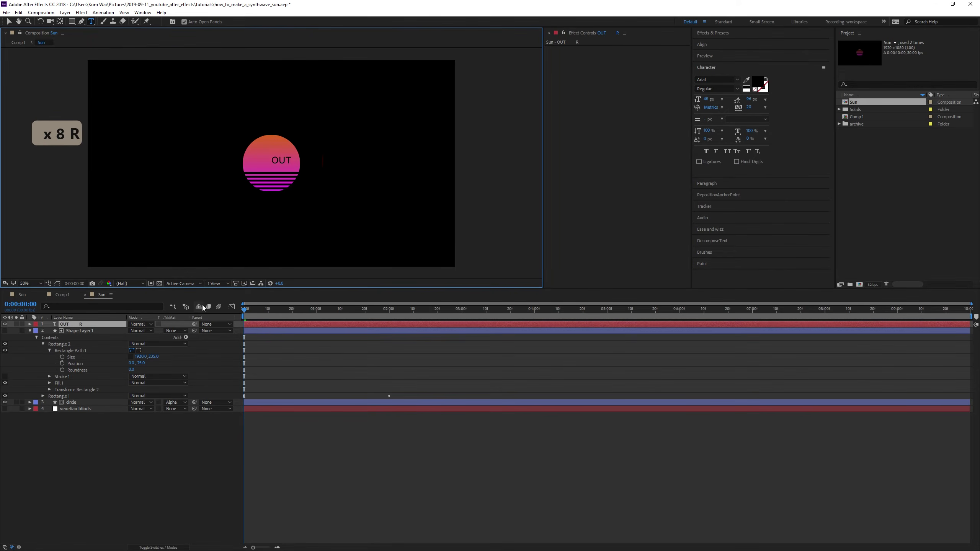
{"action": "type", "text": "u"}
{"action": "key", "text": "BackSpace"}
{"action": "type", "text": "UN"}
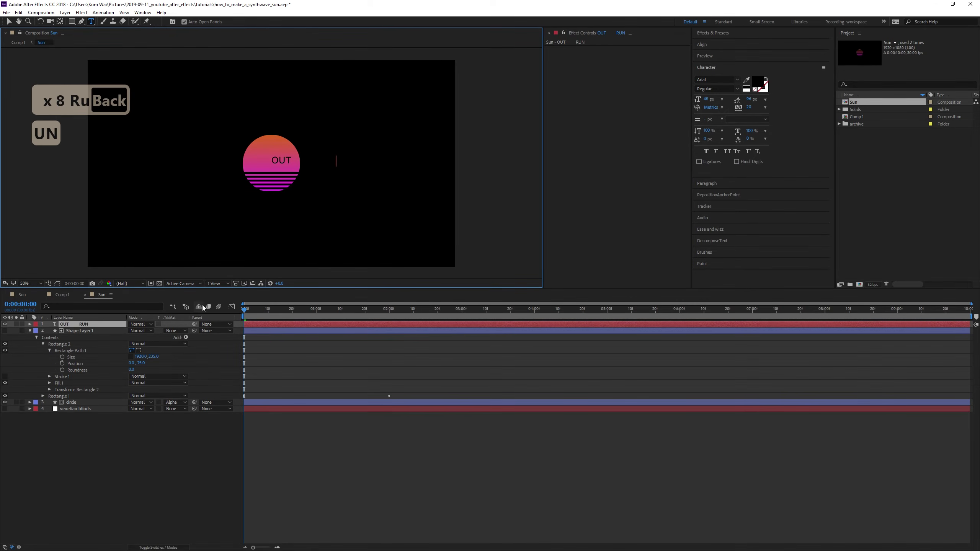
{"action": "key", "text": "ctrl+Return"}
{"action": "key", "text": "v"}
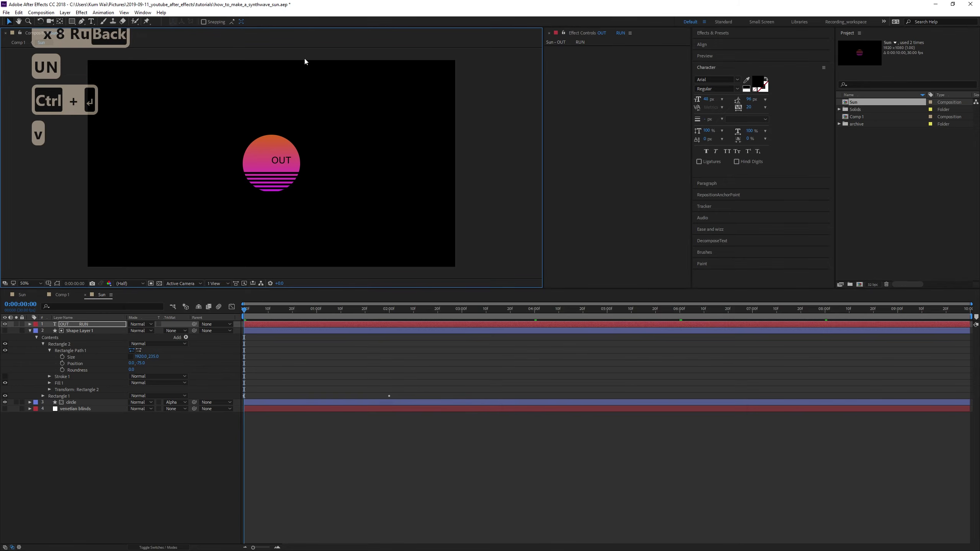
Centre the OUT RUN text layer horizontally in the composition and set its font to Tahoma with a white fill
{"action": "left_click", "coordinate": [713, 44]}
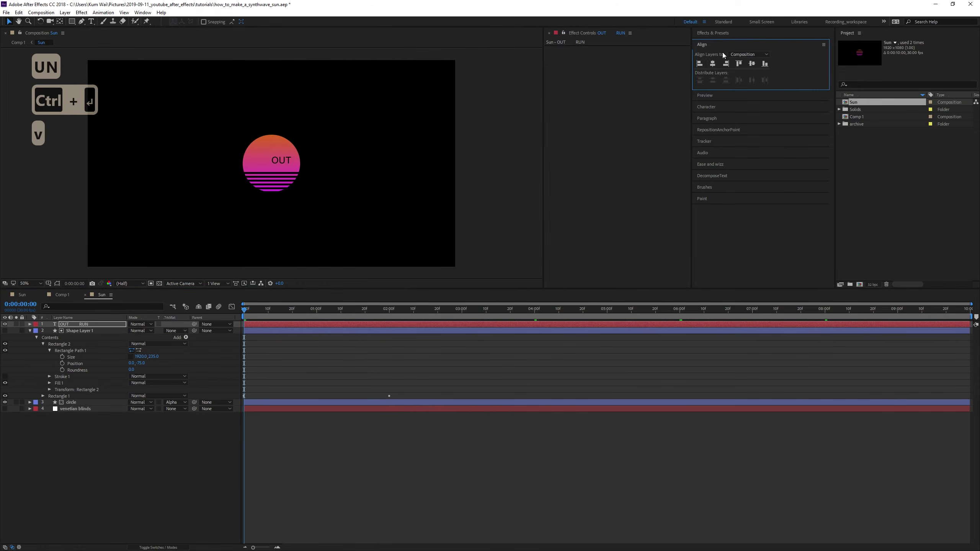
{"action": "left_click", "coordinate": [713, 63]}
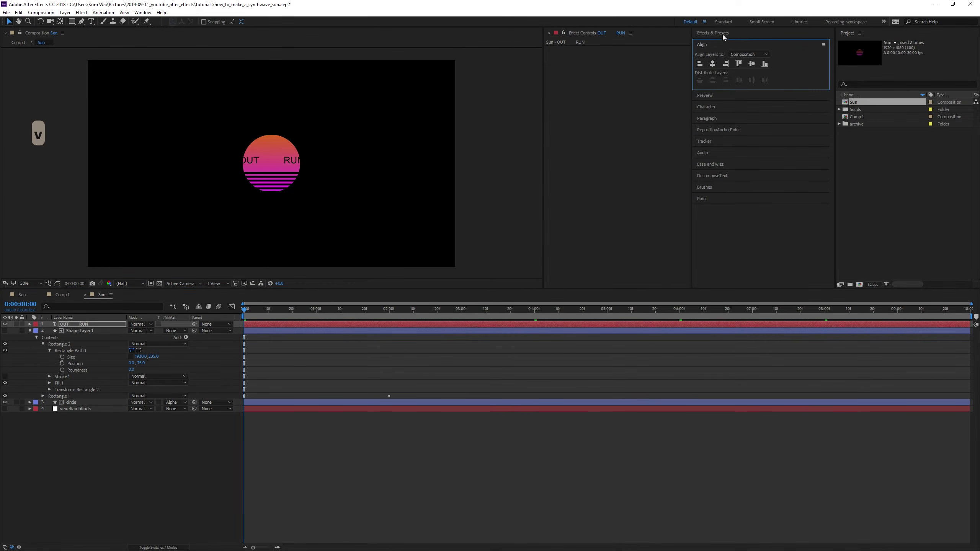
{"action": "left_click", "coordinate": [722, 107]}
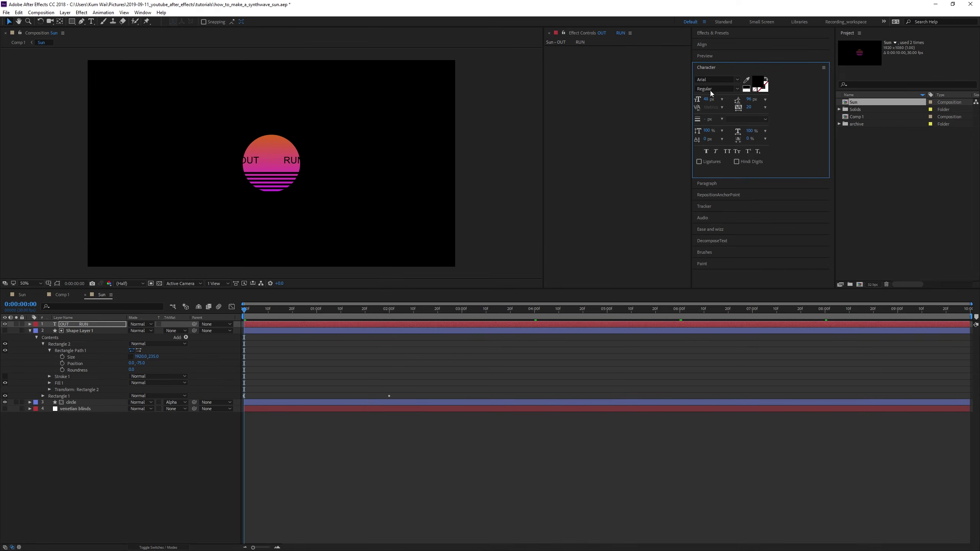
{"action": "left_click", "coordinate": [719, 79]}
{"action": "left_click", "coordinate": [737, 79]}
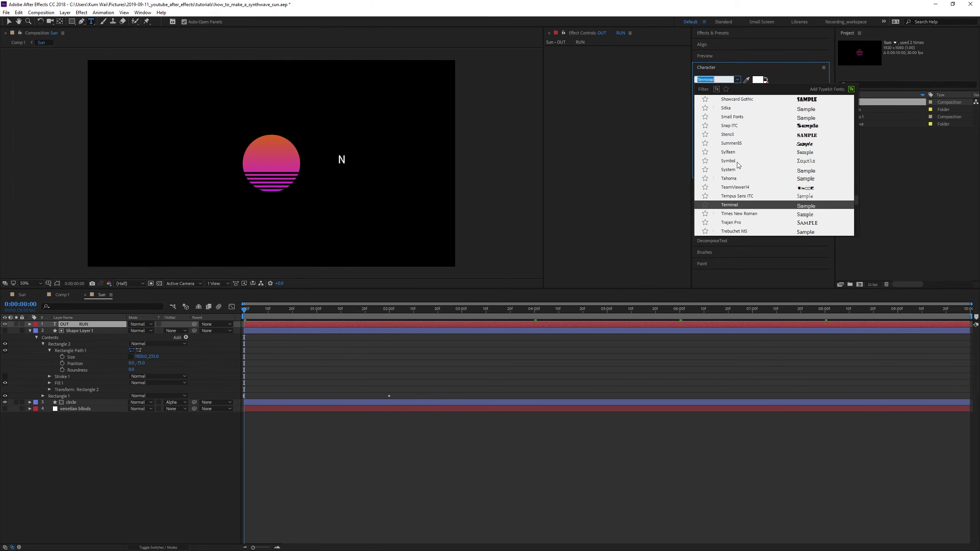
{"action": "left_click", "coordinate": [728, 178]}
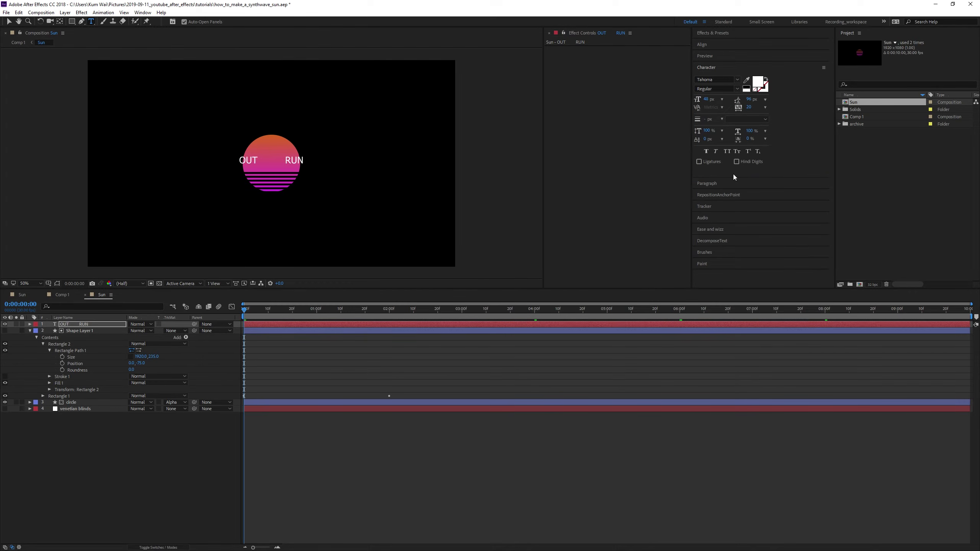
{"action": "left_click", "coordinate": [342, 412]}
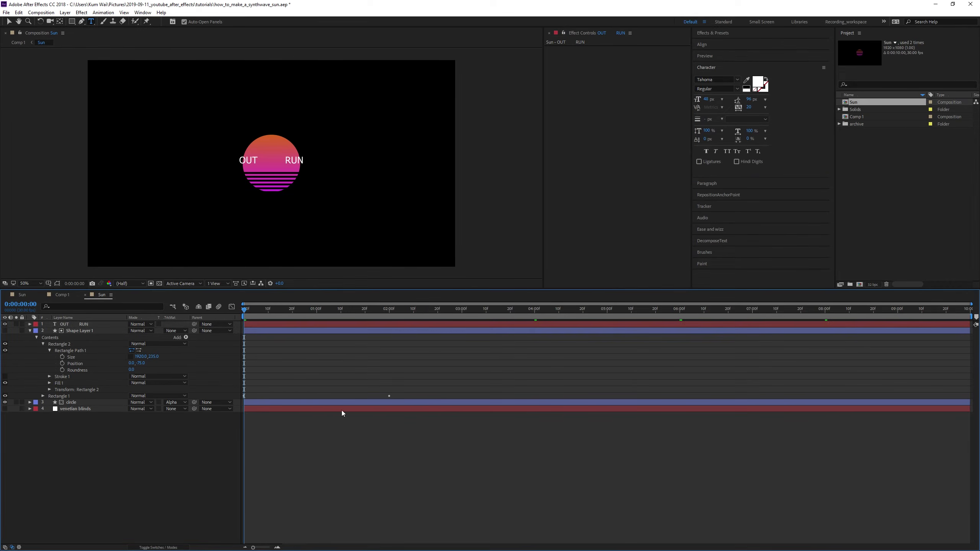
Enlarge the OUT RUN text to about twice its size and centre its paragraph alignment
{"action": "left_click", "coordinate": [298, 325]}
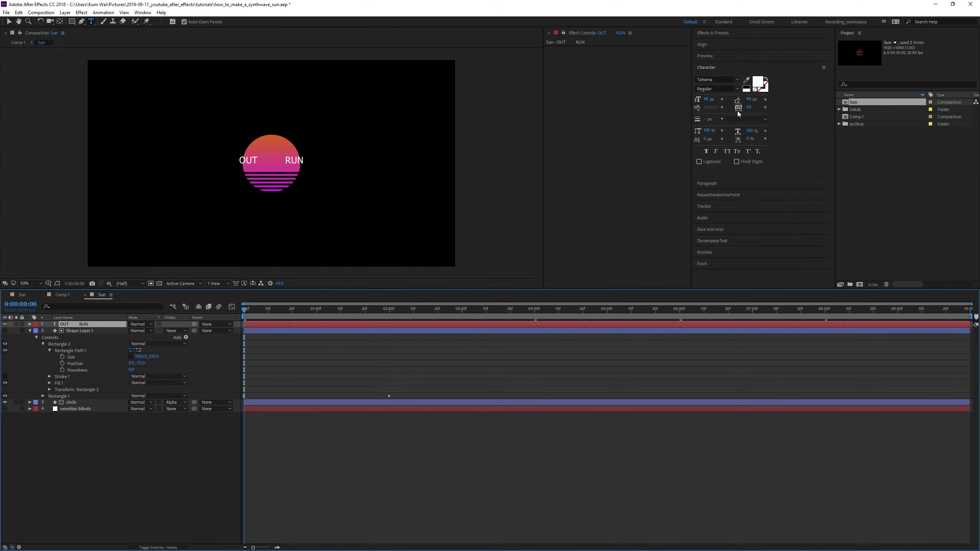
{"action": "left_click_drag", "start_coordinate": [707, 99], "coordinate": [726, 94]}
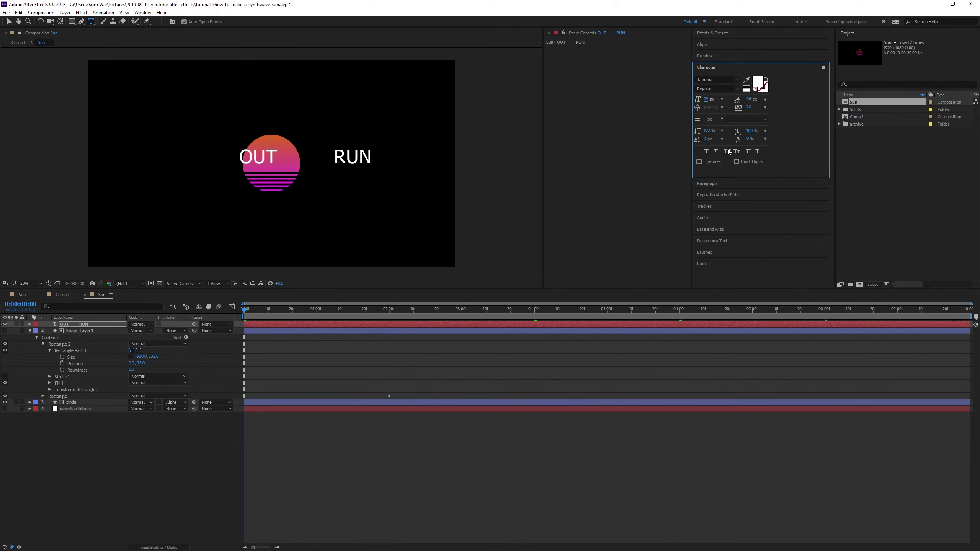
{"action": "left_click", "coordinate": [714, 183]}
{"action": "left_click", "coordinate": [708, 90]}
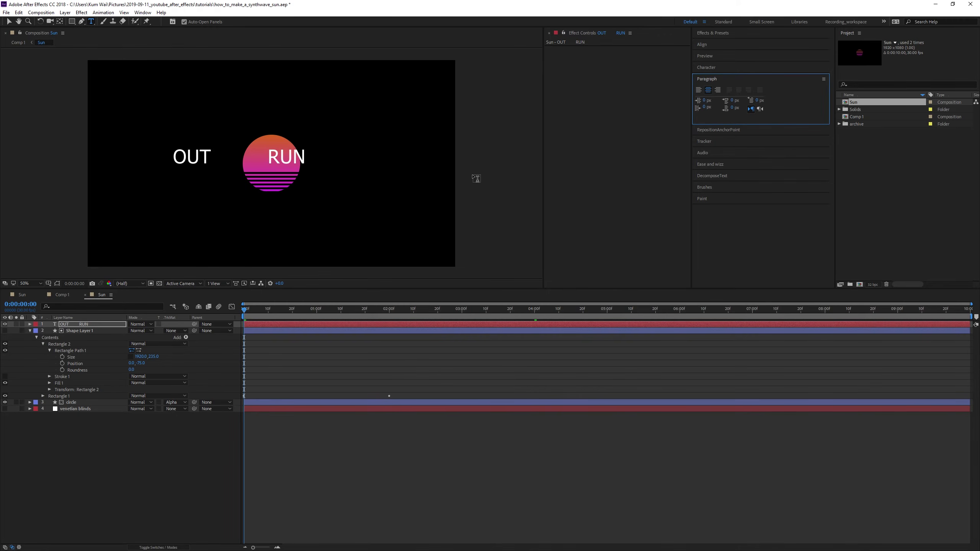
Centre the enlarged OUT RUN text layer horizontally so its words flank the sun, and return to the first frame
{"action": "left_click", "coordinate": [731, 57]}
{"action": "left_click", "coordinate": [721, 67]}
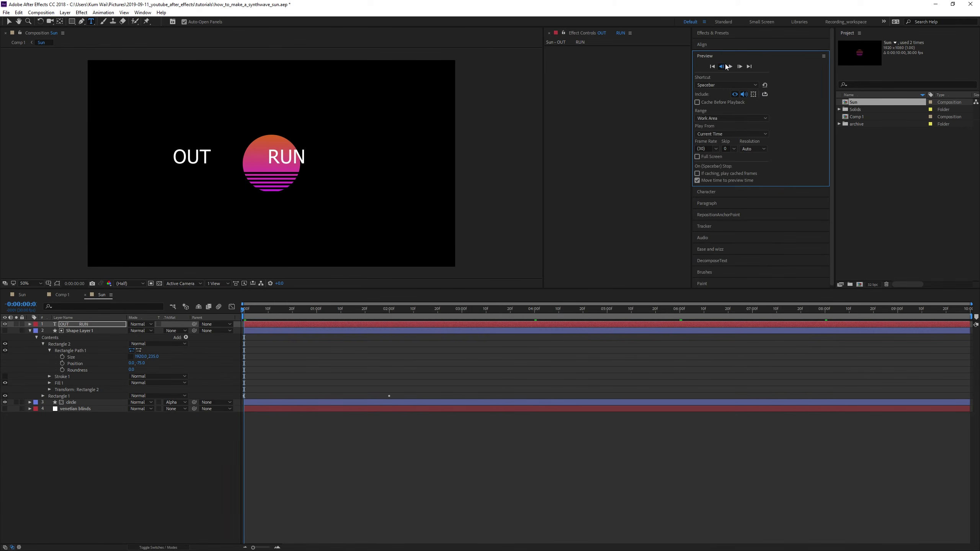
{"action": "left_click", "coordinate": [726, 45]}
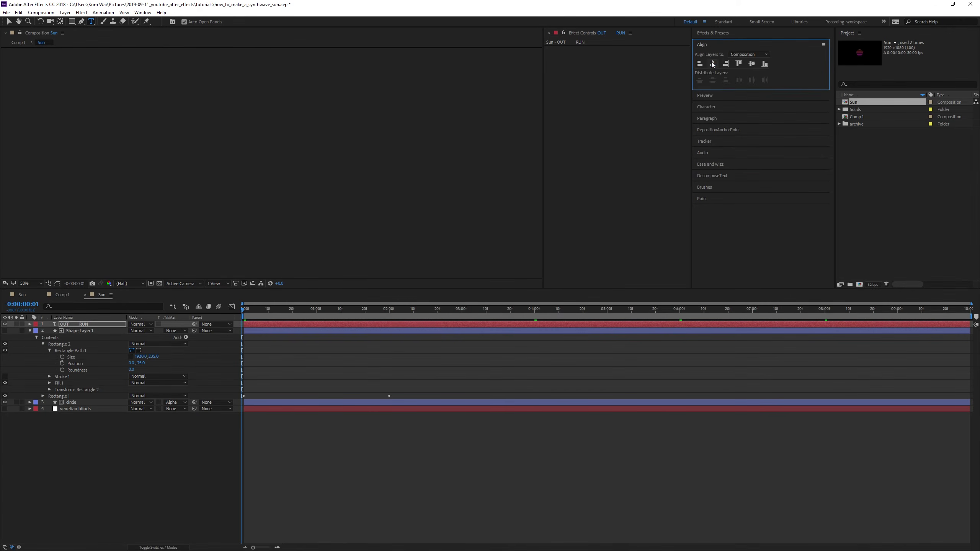
{"action": "left_click", "coordinate": [267, 309]}
{"action": "left_click_drag", "start_coordinate": [258, 310], "coordinate": [227, 316]}
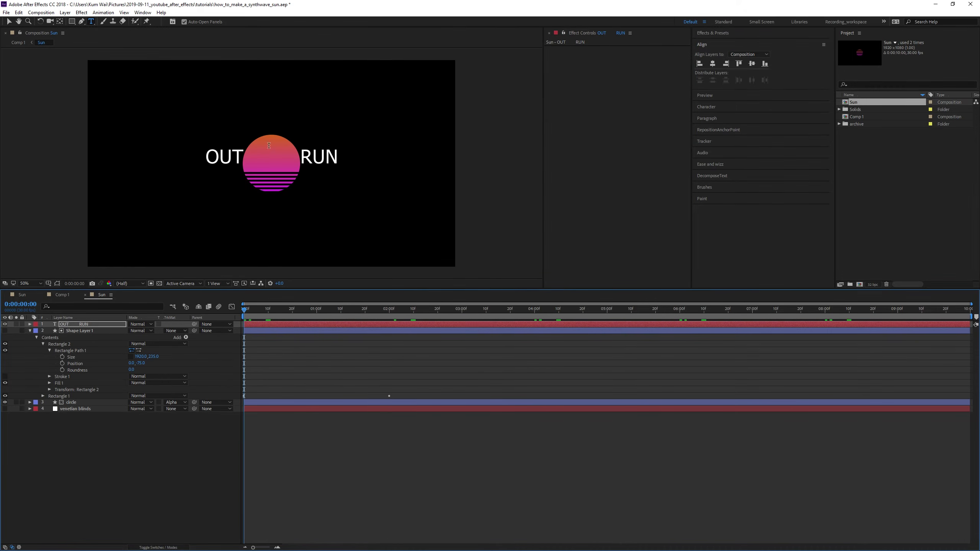
{"action": "left_click", "coordinate": [293, 435]}
{"action": "key", "text": "v"}
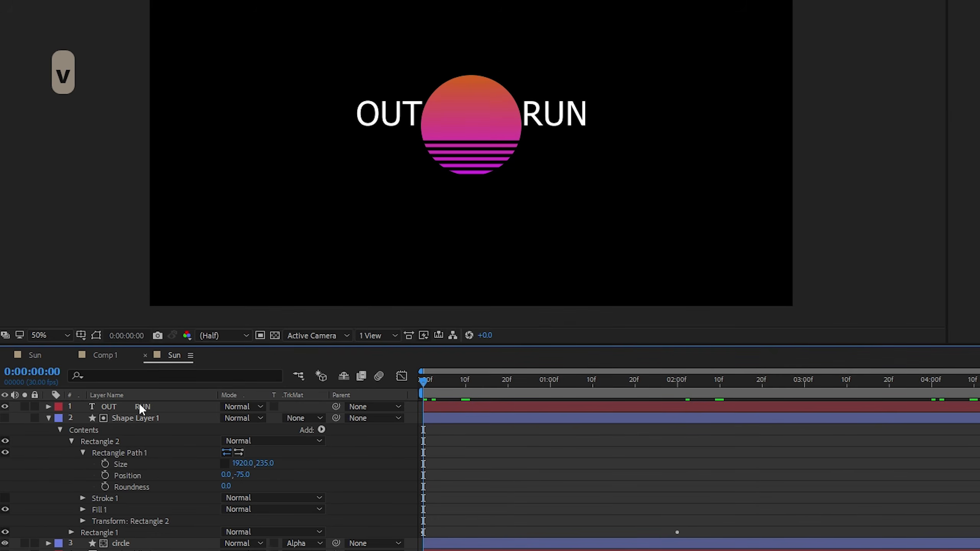
Move the OUT RUN text layer below the circle layer in the Sun composition's layer stack
{"action": "left_click", "coordinate": [140, 406]}
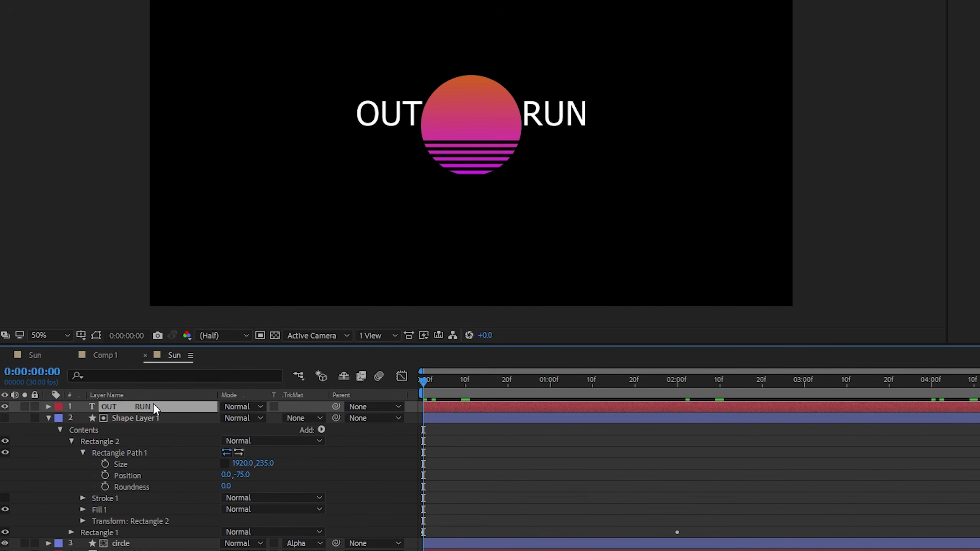
{"action": "left_click_drag", "start_coordinate": [153, 403], "coordinate": [142, 547]}
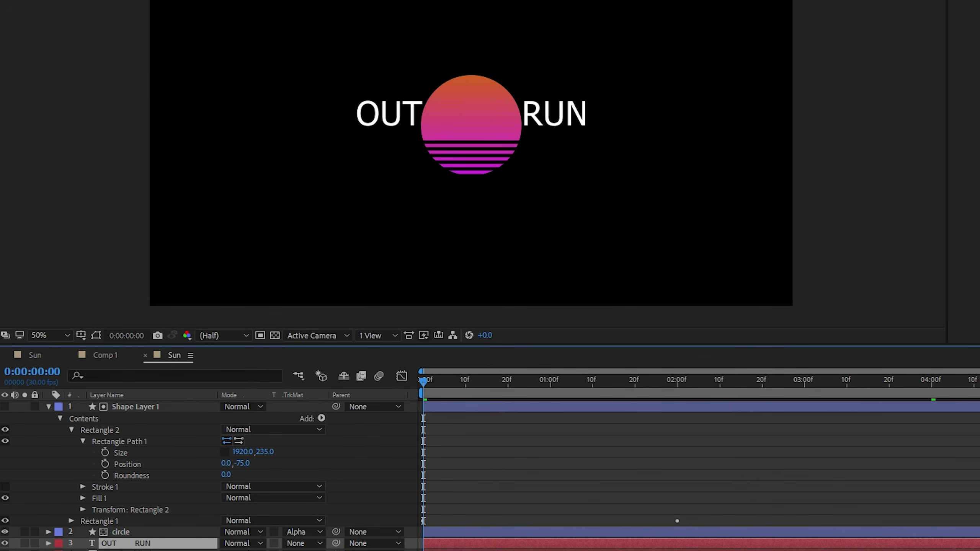
{"action": "left_click", "coordinate": [150, 407]}
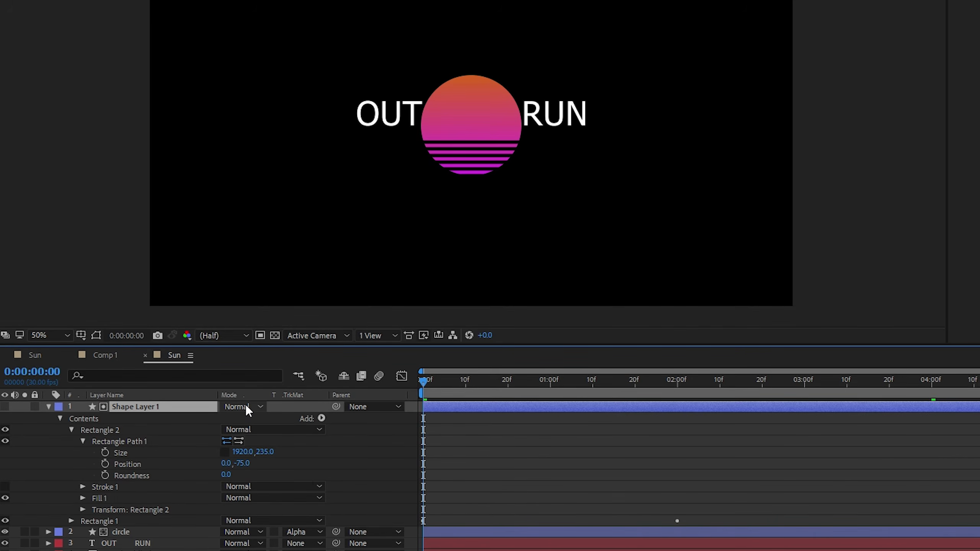
{"action": "left_click", "coordinate": [246, 407]}
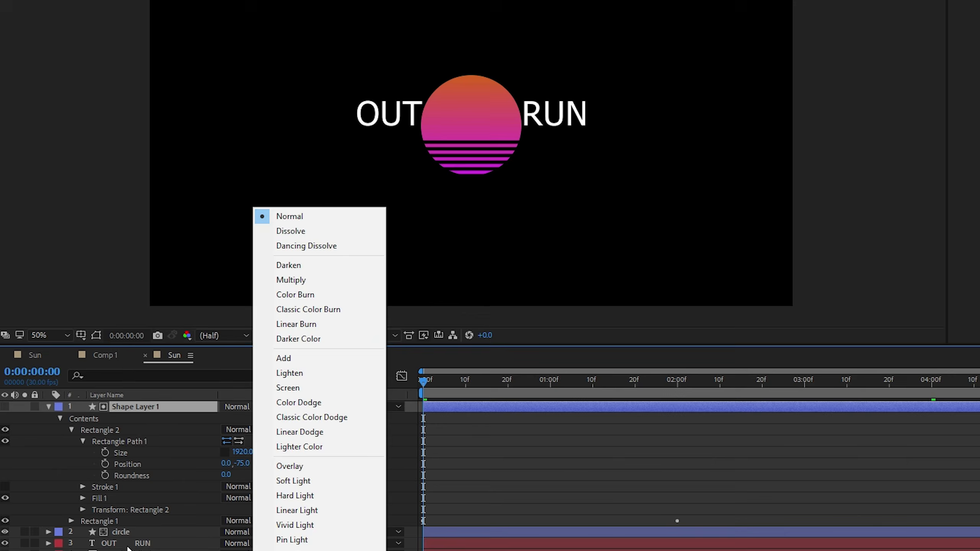
{"action": "left_click", "coordinate": [126, 545]}
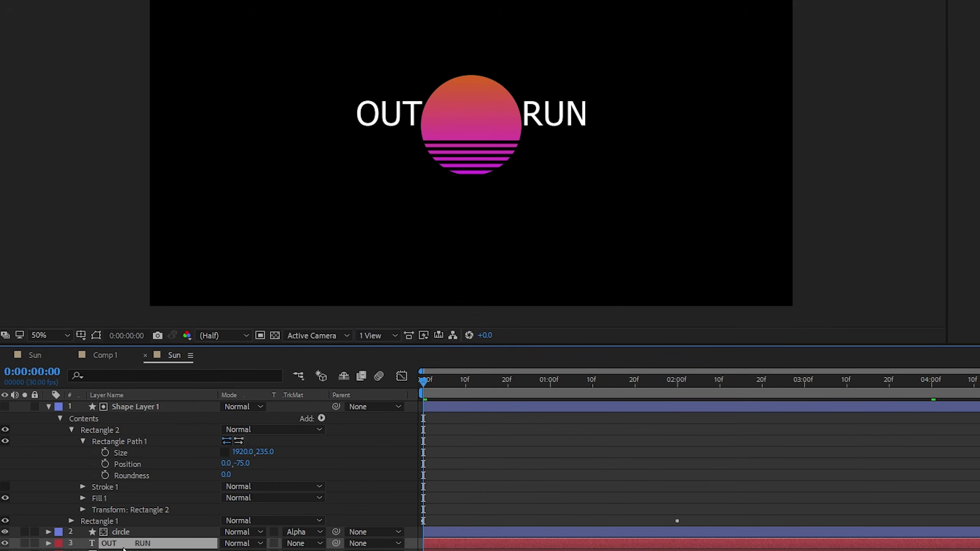
Copy the linear gradient ramp effect from the circle layer onto the OUT RUN text layer
{"action": "left_click", "coordinate": [159, 532]}
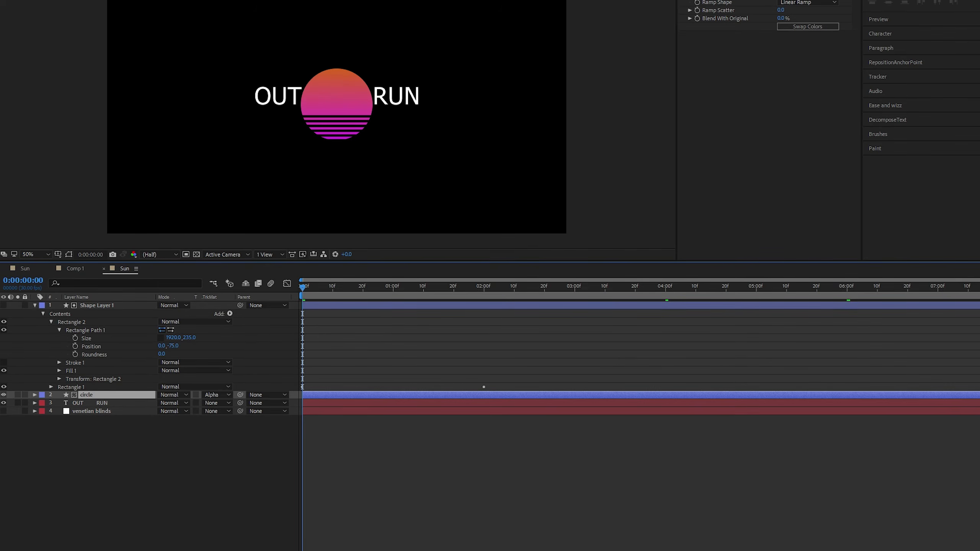
{"action": "left_click", "coordinate": [714, 1]}
{"action": "key", "text": "ctrl+c"}
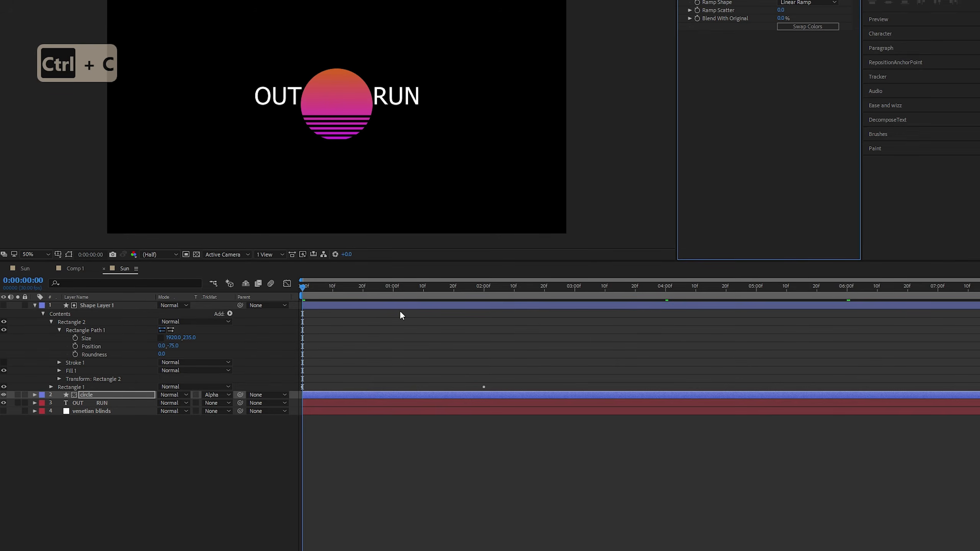
{"action": "left_click", "coordinate": [89, 404]}
{"action": "key", "text": "ctrl+v"}
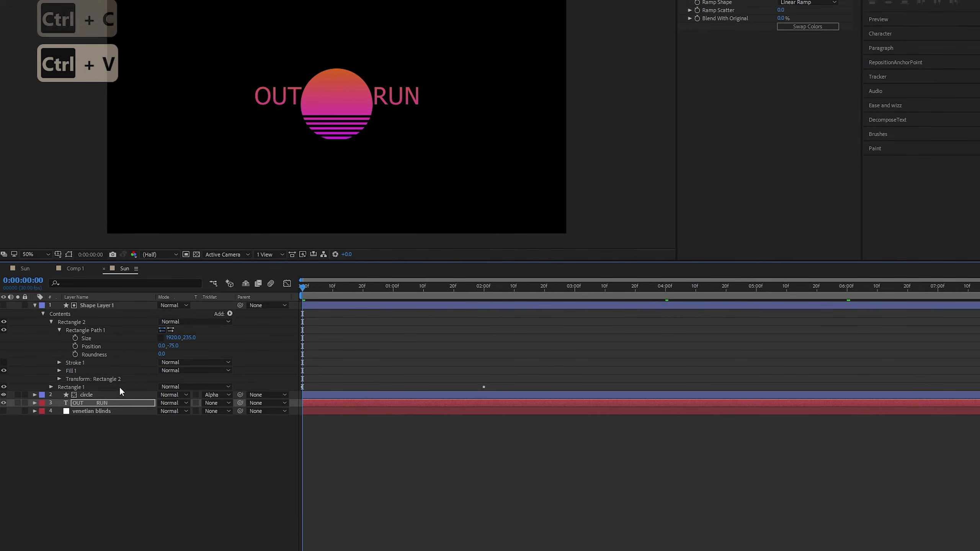
Set Shape Layer 1 to Stencil Alpha blending, remove the circle's track matte and make the shape layer visible
{"action": "left_click", "coordinate": [125, 305]}
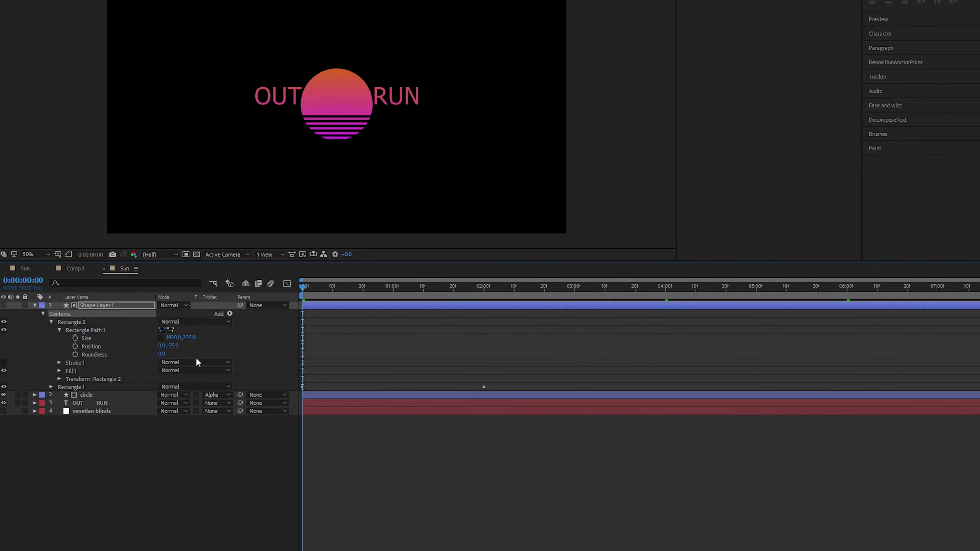
{"action": "left_click", "coordinate": [185, 304]}
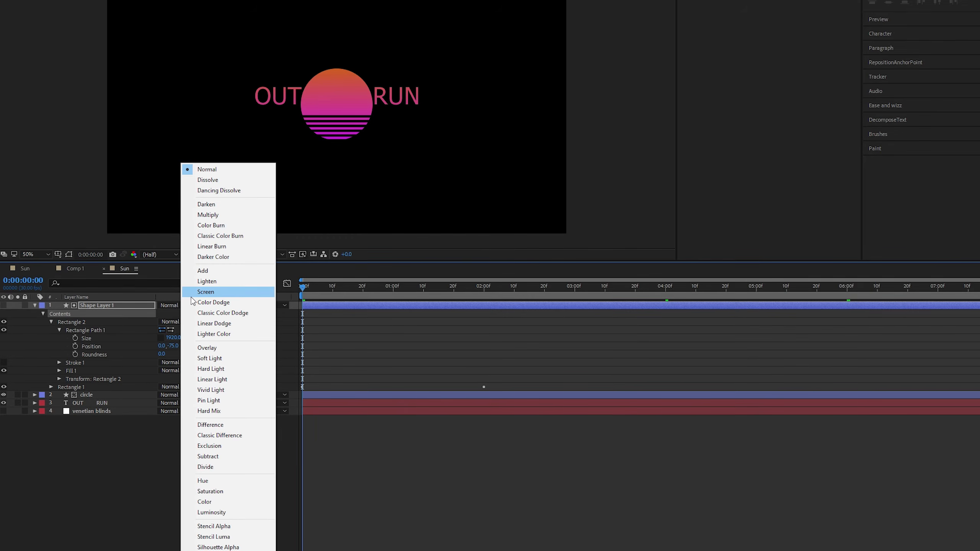
{"action": "left_click", "coordinate": [234, 527]}
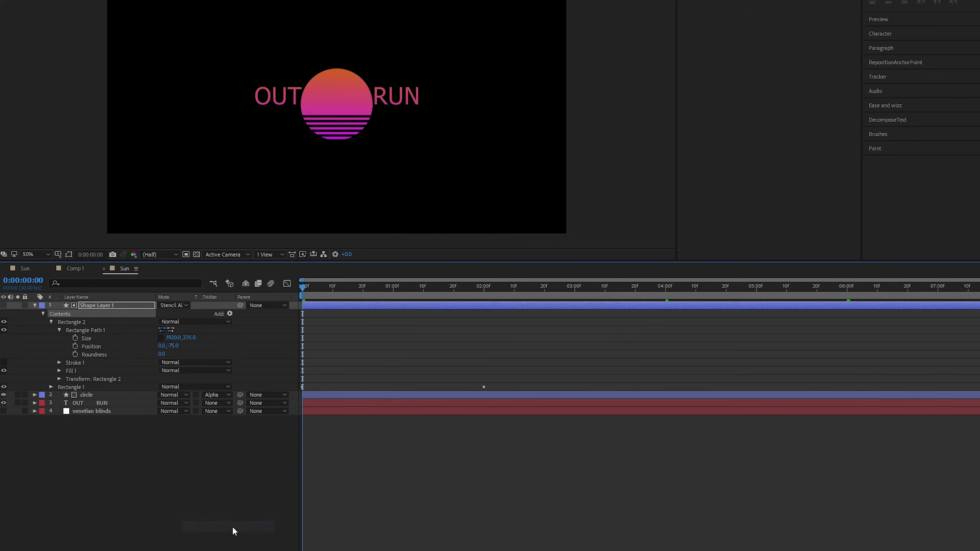
{"action": "left_click", "coordinate": [209, 394]}
{"action": "left_click", "coordinate": [215, 402]}
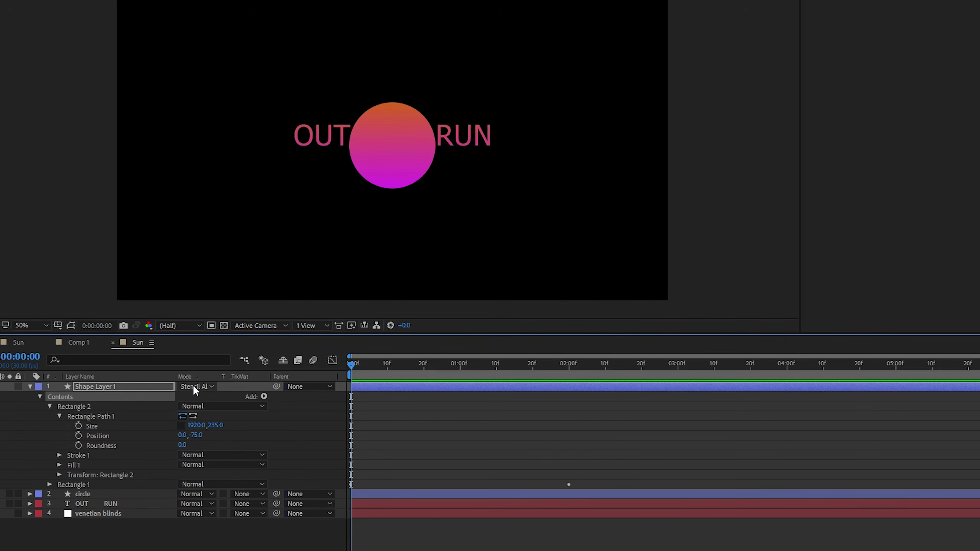
{"action": "left_click", "coordinate": [0, 386]}
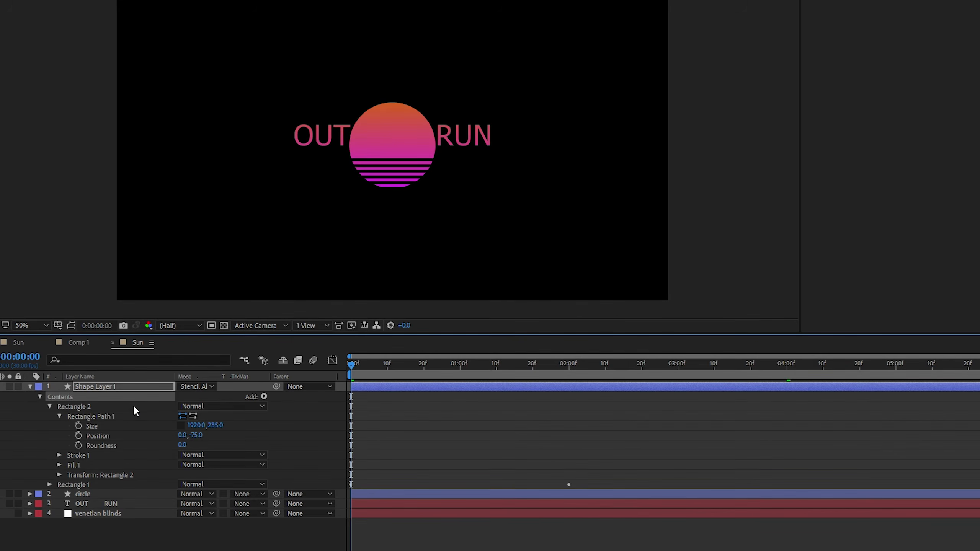
{"action": "left_click_drag", "start_coordinate": [359, 361], "coordinate": [326, 367]}
{"action": "left_click", "coordinate": [98, 503]}
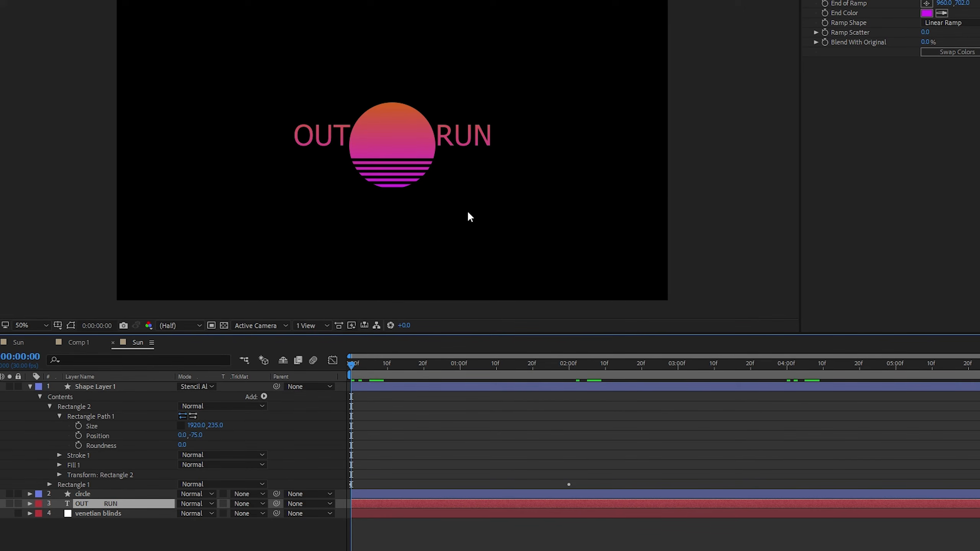
{"action": "key", "text": "s"}
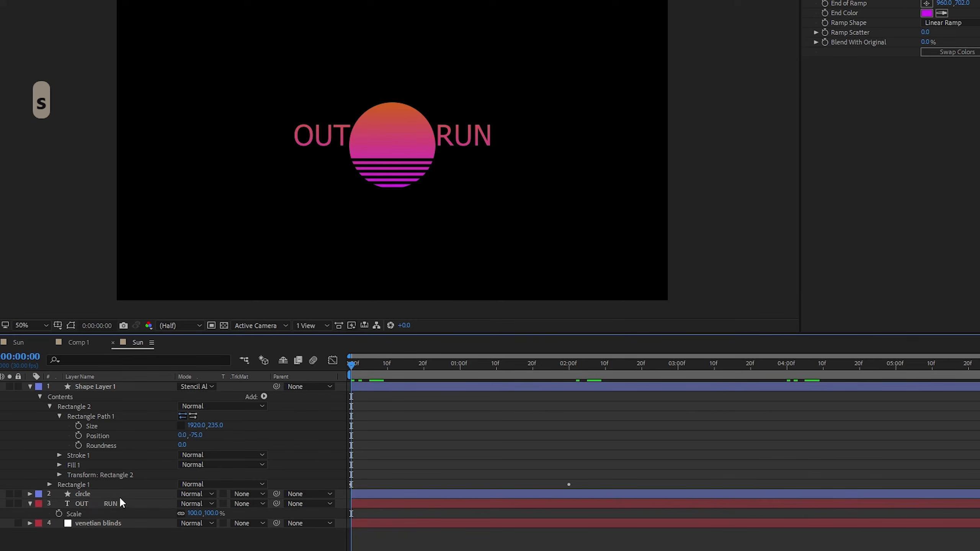
{"action": "left_click_drag", "start_coordinate": [193, 513], "coordinate": [216, 510]}
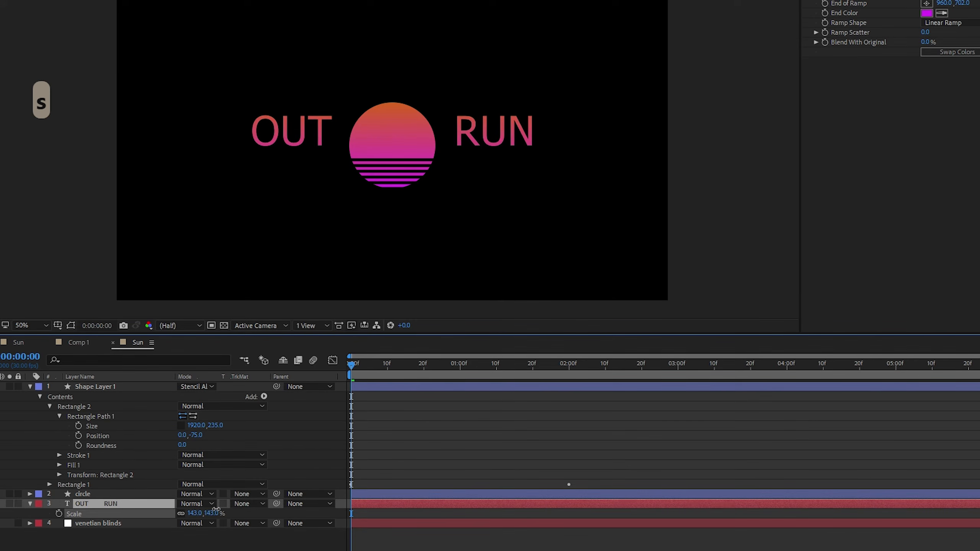
{"action": "key", "text": "ctrl+z"}
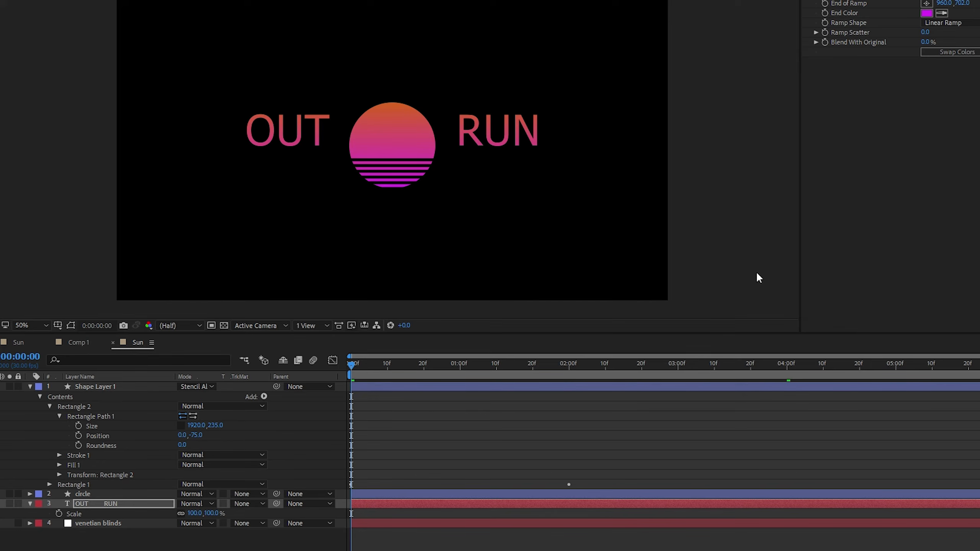
Lower the OUT RUN text so the sun's stripes cut through its lower part, and increase its font size
{"action": "left_click", "coordinate": [130, 505]}
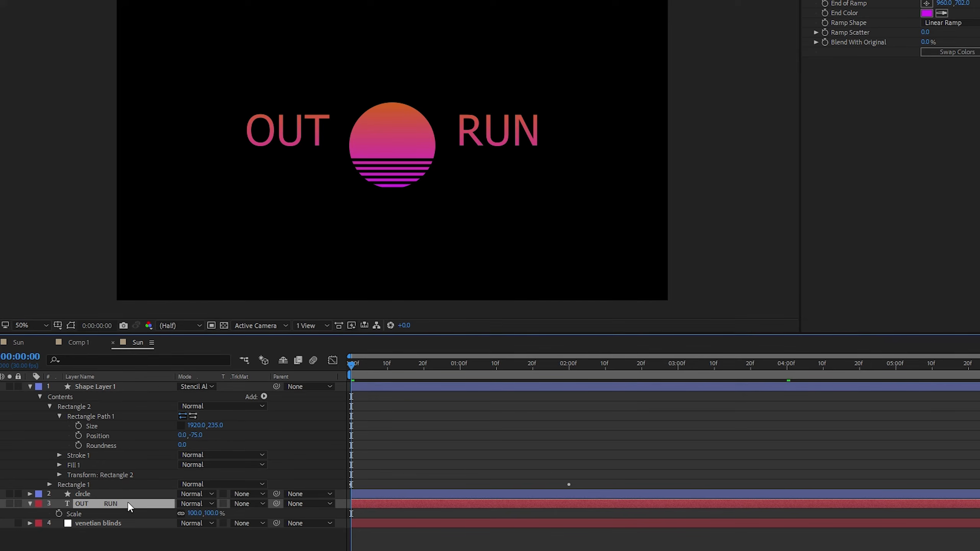
{"action": "left_click_drag", "start_coordinate": [496, 143], "coordinate": [492, 173]}
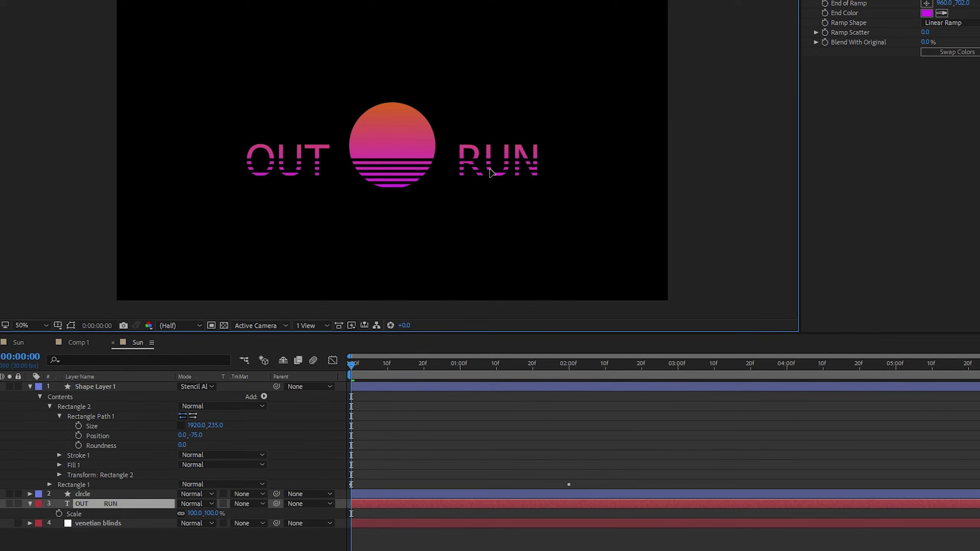
{"action": "left_click", "coordinate": [665, 137]}
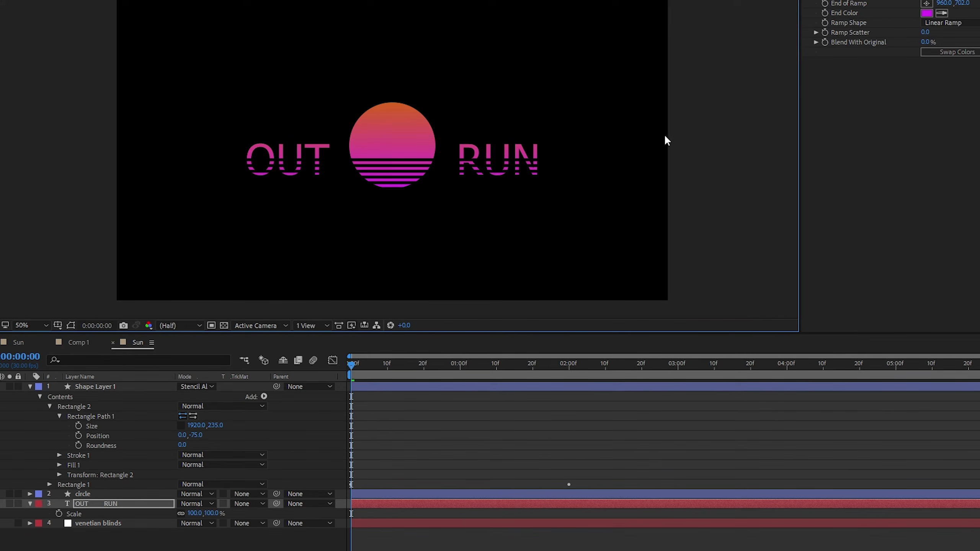
{"action": "left_click_drag", "start_coordinate": [945, 128], "coordinate": [978, 127]}
Delete some of the spaces between OUT and RUN so the words sit close on either side of the sun
{"action": "left_click", "coordinate": [498, 156]}
{"action": "key", "text": "t"}
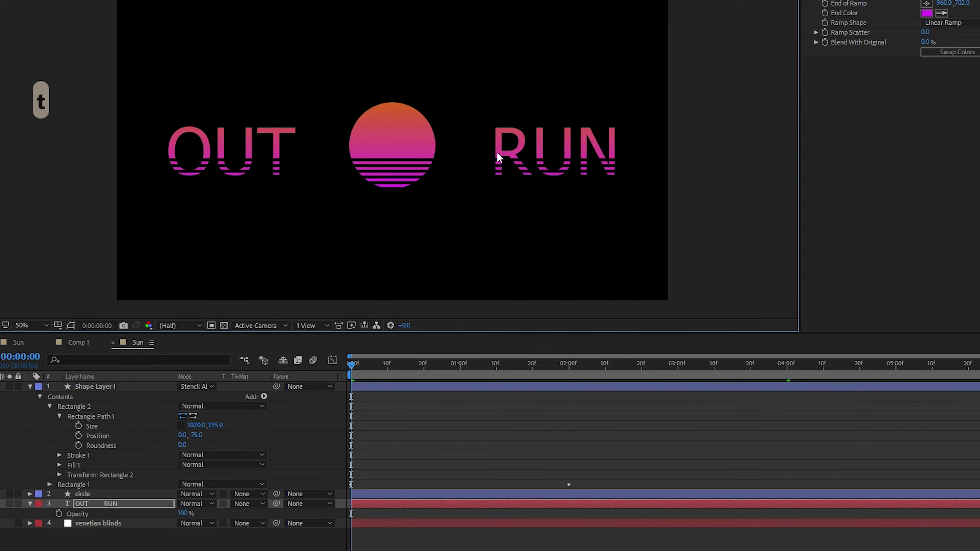
{"action": "key", "text": "ctrl+t"}
{"action": "left_click", "coordinate": [491, 160]}
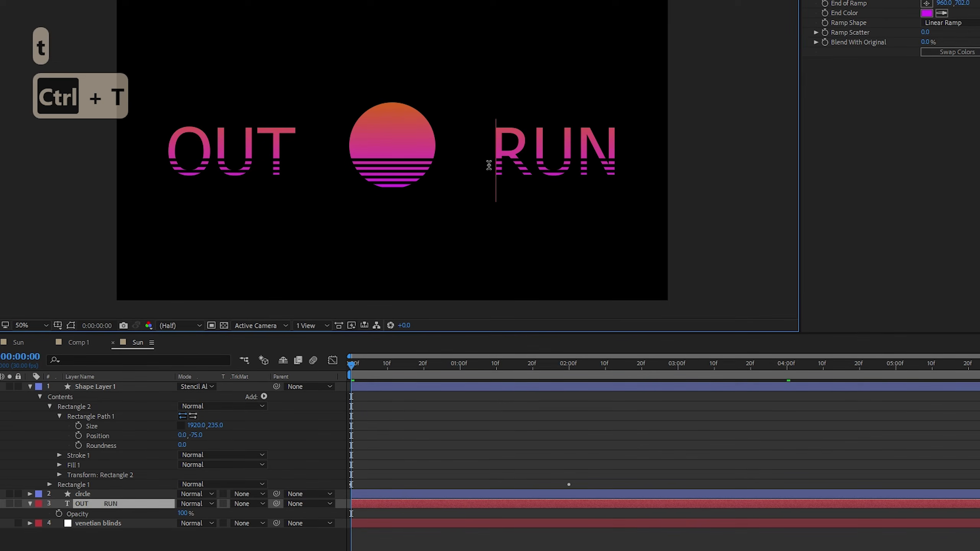
{"action": "left_click", "coordinate": [407, 166], "text": "shift"}
{"action": "key", "text": "BackSpace"}
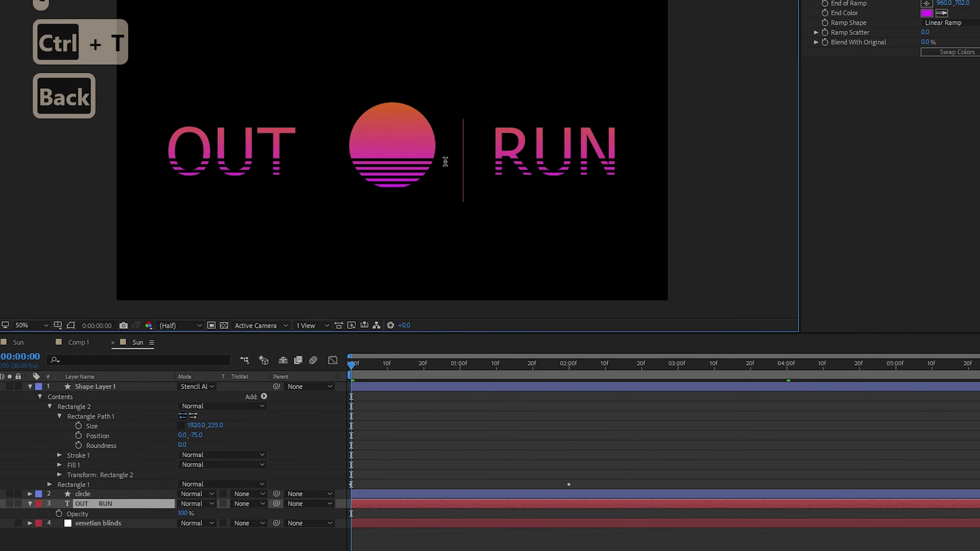
{"action": "key", "text": "BackSpace"}
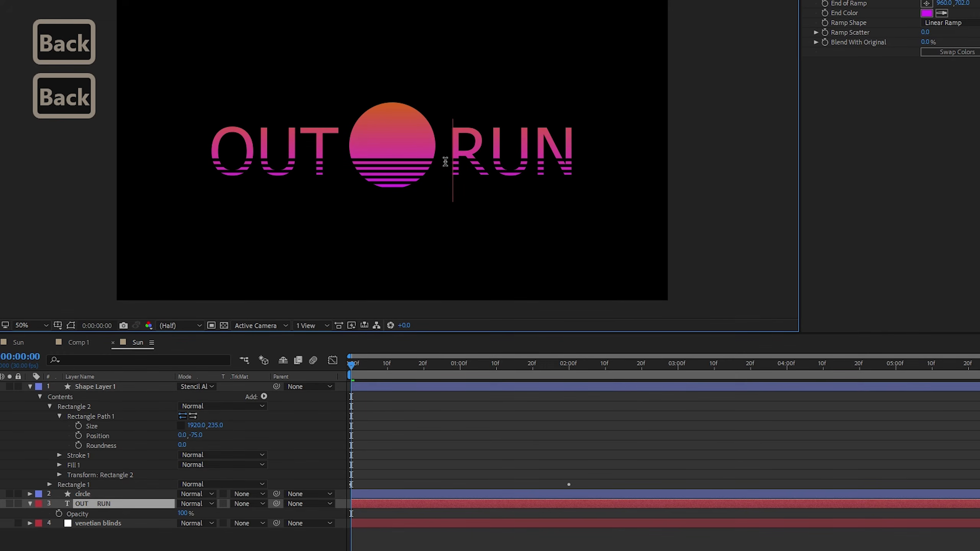
{"action": "key", "text": "BackSpace"}
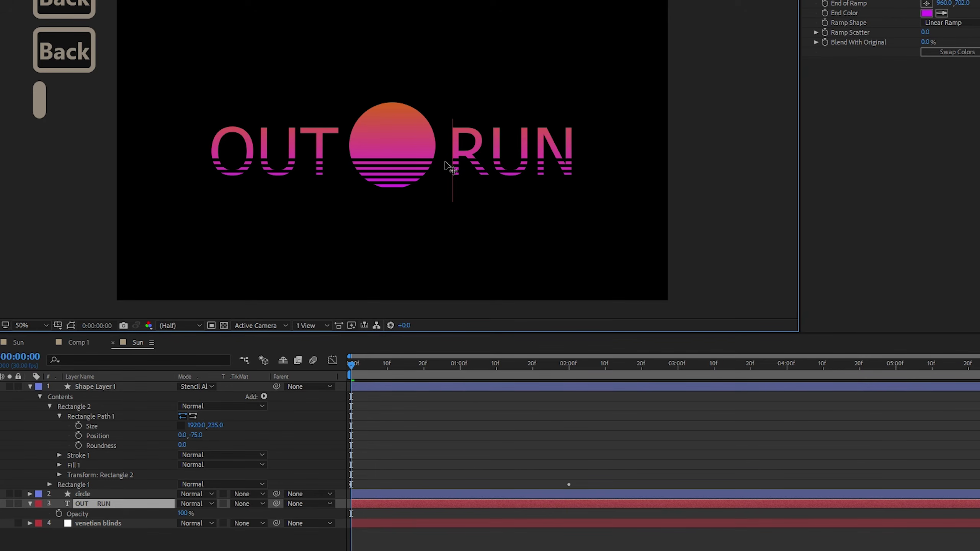
{"action": "key", "text": "ctrl+Return"}
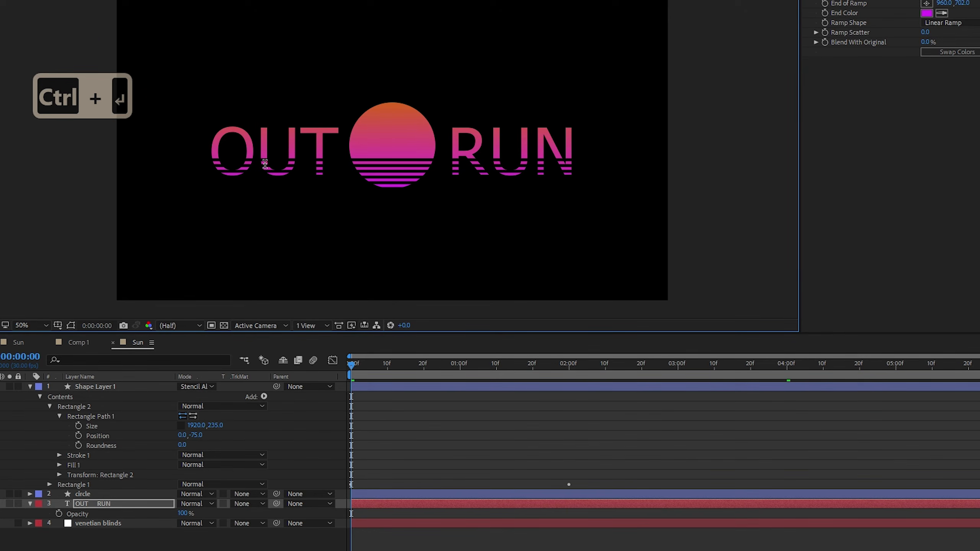
Replace OUT and the spaces after it in the text layer with "ut"
{"action": "left_click_drag", "start_coordinate": [262, 164], "coordinate": [534, 159]}
{"action": "left_click_drag", "start_coordinate": [453, 160], "coordinate": [114, 170]}
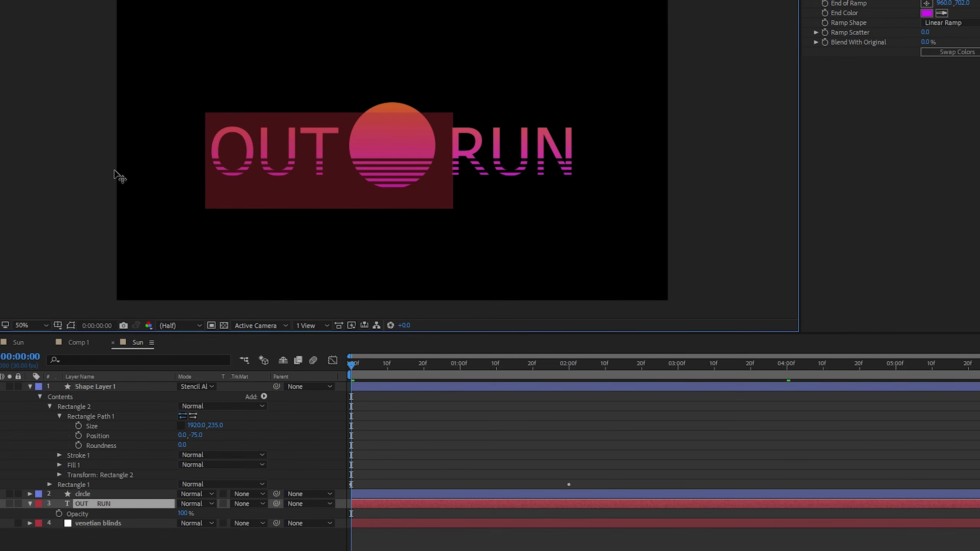
{"action": "type", "text": "ut"}
{"action": "key", "text": "ctrl+Return"}
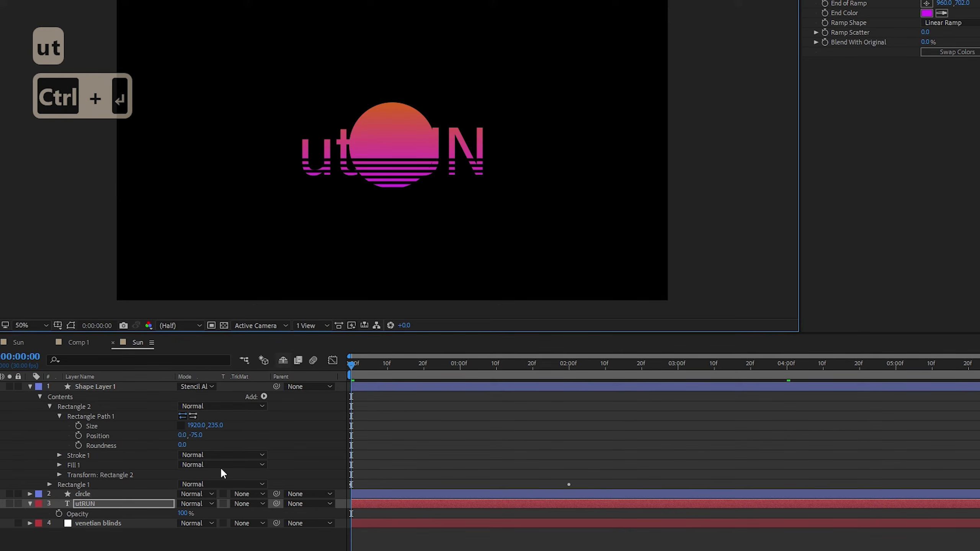
Replace the whole text of the text layer with "utram" and display it in all caps
{"action": "left_click", "coordinate": [125, 502]}
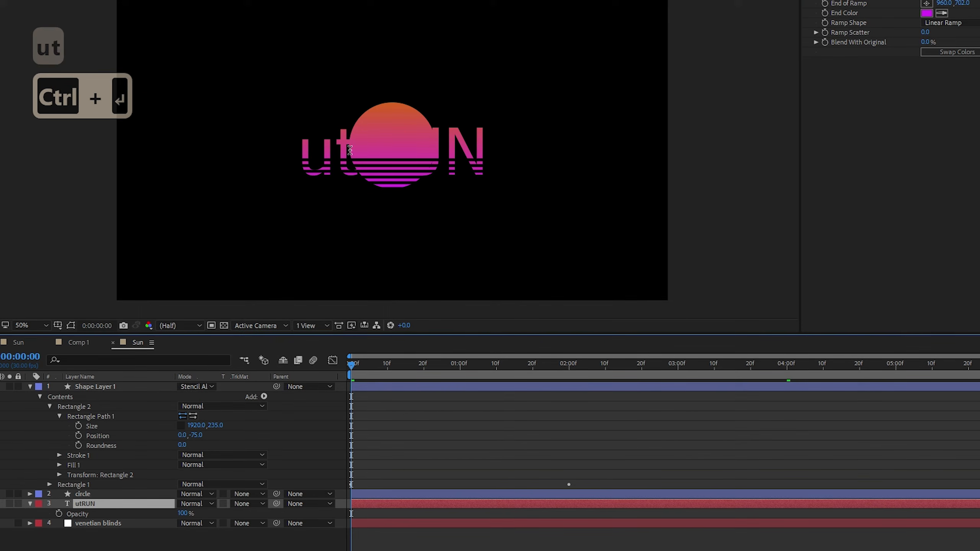
{"action": "left_click", "coordinate": [362, 154]}
{"action": "left_click_drag", "start_coordinate": [291, 162], "coordinate": [363, 162]}
{"action": "key", "text": "ctrl+a"}
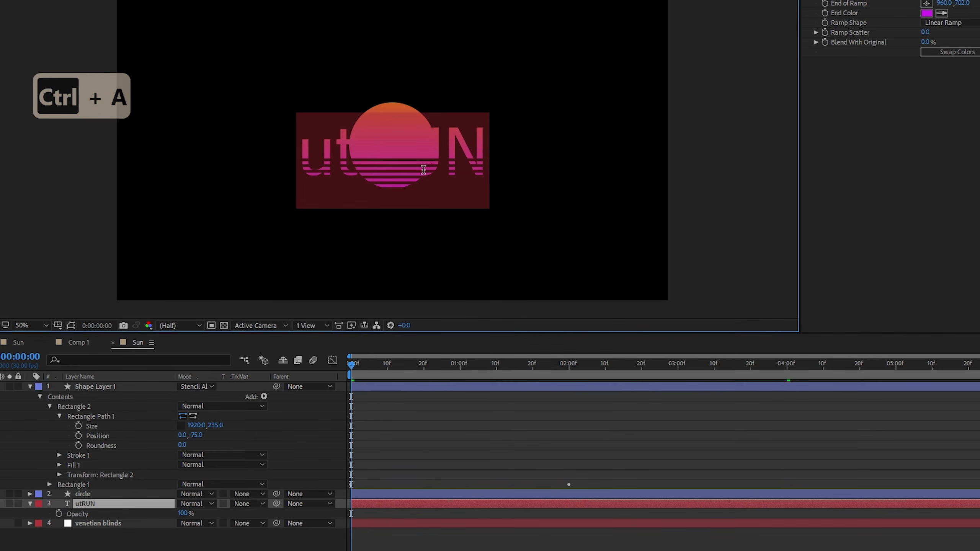
{"action": "type", "text": "utram"}
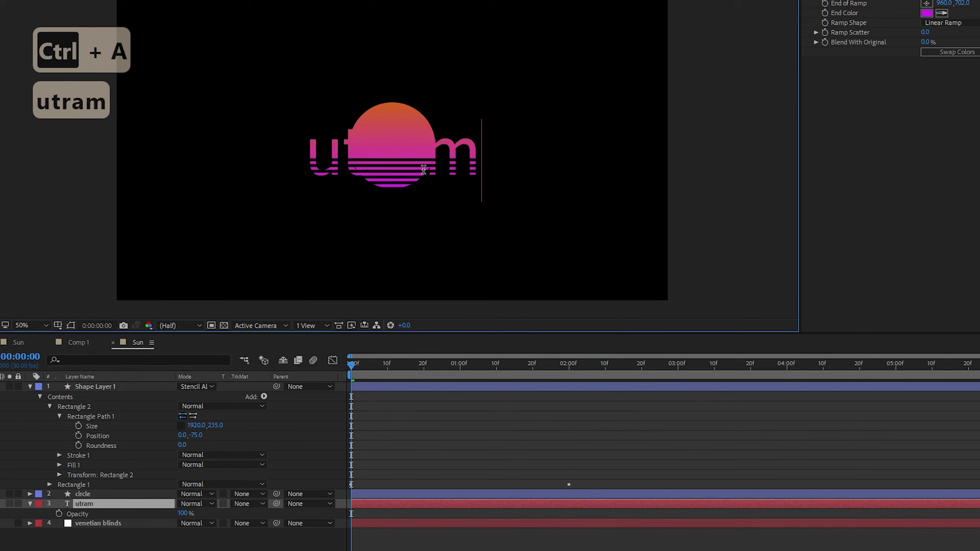
{"action": "key", "text": "ctrl+Return"}
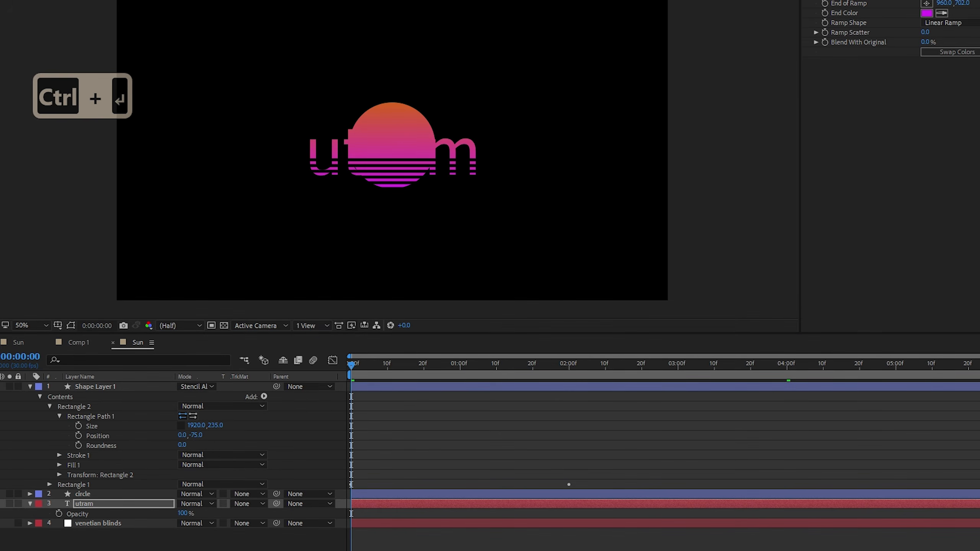
{"action": "left_click", "coordinate": [976, 231]}
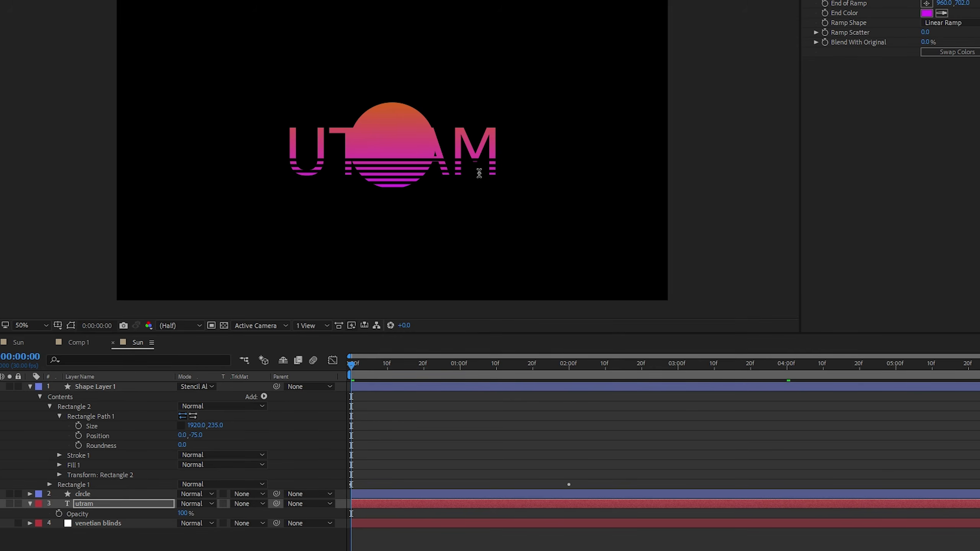
Move the UTRAM text horizontally so that its letters RAM stand to the right of the sun
{"action": "left_click", "coordinate": [111, 515]}
{"action": "left_click", "coordinate": [119, 506]}
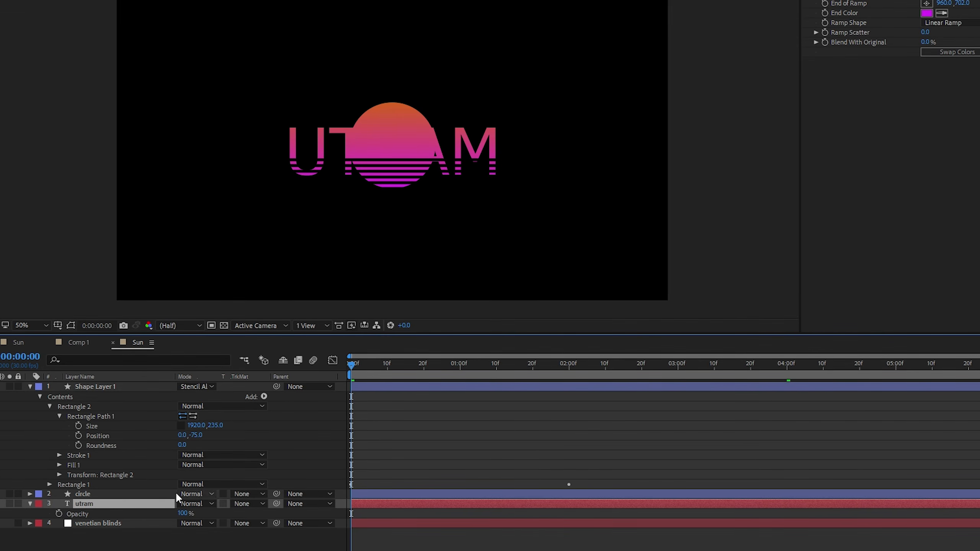
{"action": "key", "text": "v"}
{"action": "left_click_drag", "start_coordinate": [435, 179], "coordinate": [508, 176]}
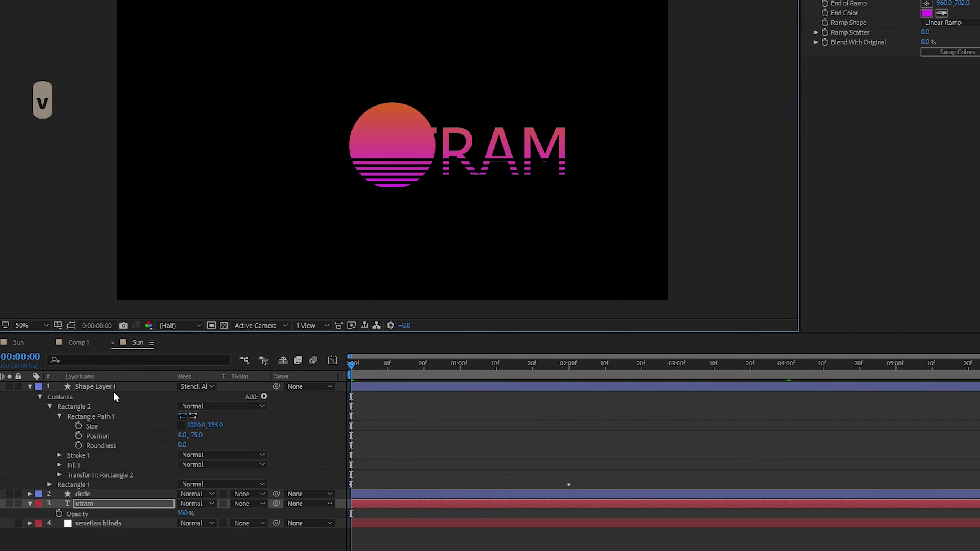
Move the circle layer horizontally until the sun stands clear of the UTRAM text, just before its first letter
{"action": "left_click", "coordinate": [94, 521]}
{"action": "left_click", "coordinate": [95, 494]}
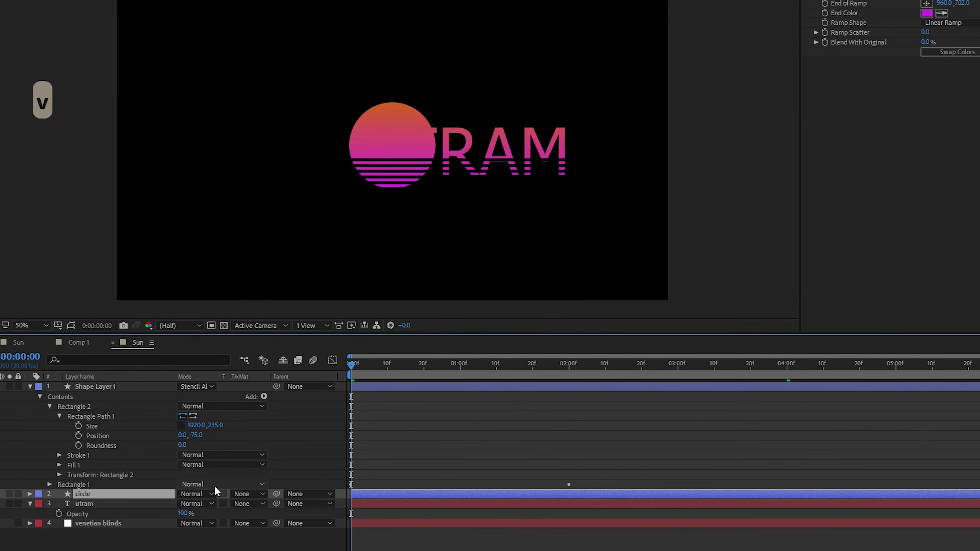
{"action": "key", "text": "shift+Left"}
{"action": "key", "text": "shift+Left"}
{"action": "key", "text": "shift+Left"}
{"action": "key", "text": "shift+Left"}
{"action": "key", "text": "shift+Left"}
{"action": "key", "text": "shift+Left"}
{"action": "key", "text": "shift+Left"}
{"action": "key", "text": "shift+Left"}
{"action": "key", "text": "shift+Left"}
{"action": "key", "text": "shift+Left"}
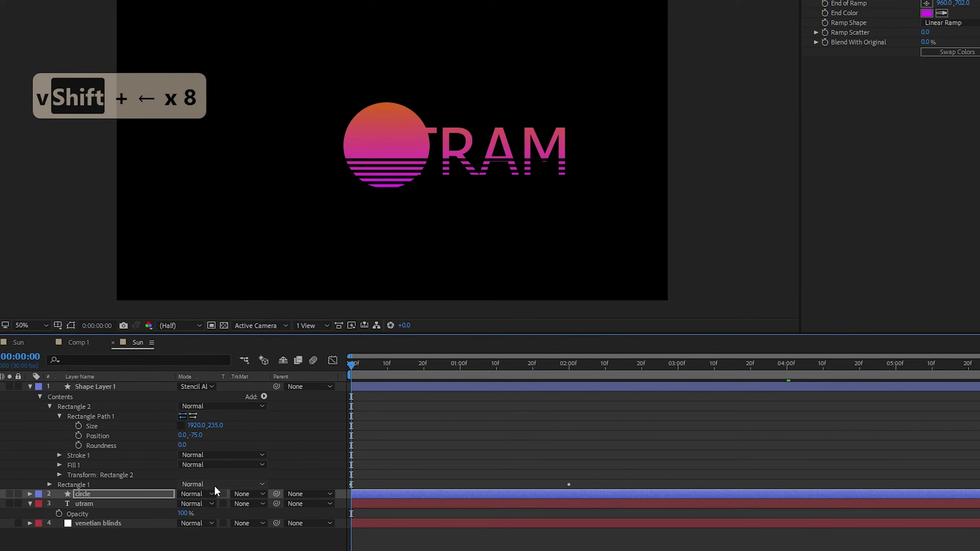
{"action": "key", "text": "shift+Left"}
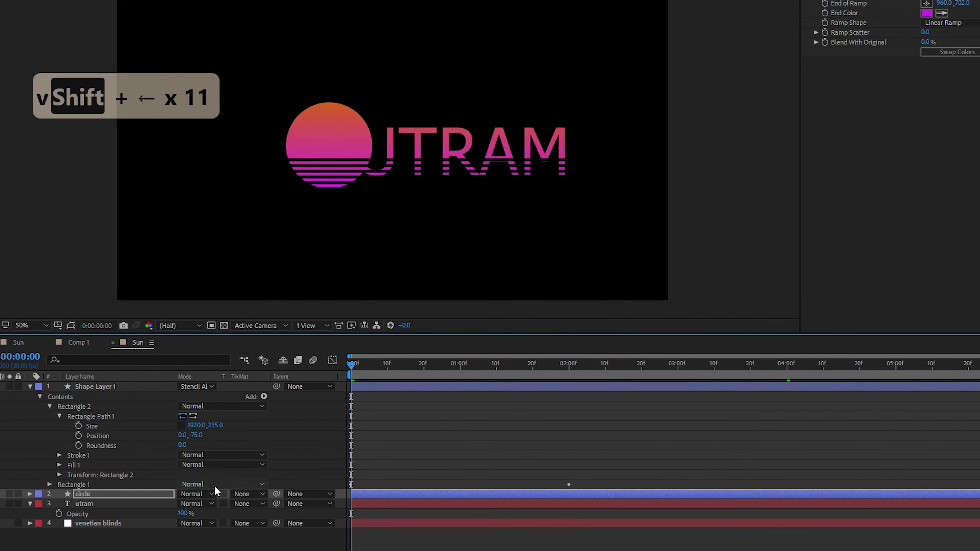
{"action": "key", "text": "shift+Left"}
{"action": "key", "text": "shift+Left"}
{"action": "key", "text": "shift+Left"}
{"action": "key", "text": "shift+Left"}
{"action": "key", "text": "shift+Left"}
{"action": "key", "text": "shift+Left"}
{"action": "key", "text": "shift+Left"}
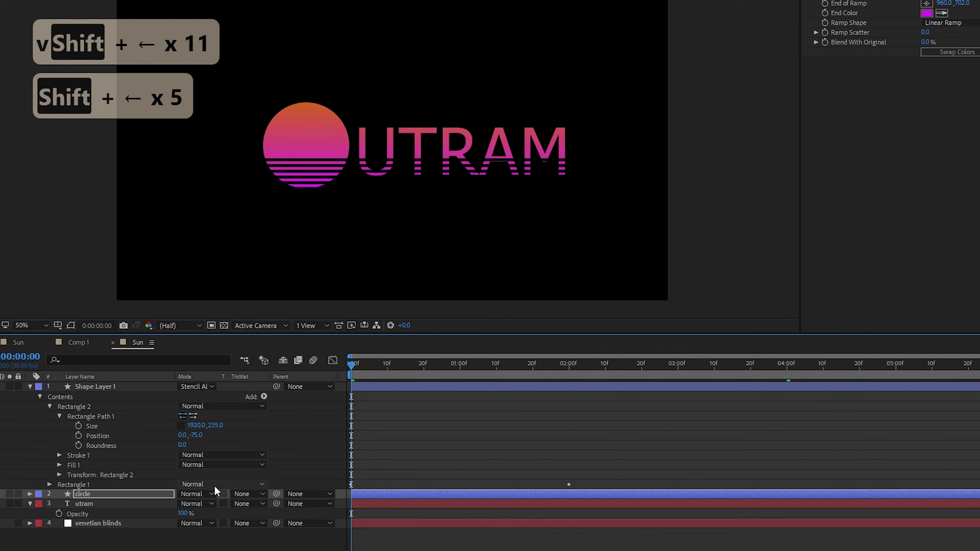
{"action": "key", "text": "shift+Left"}
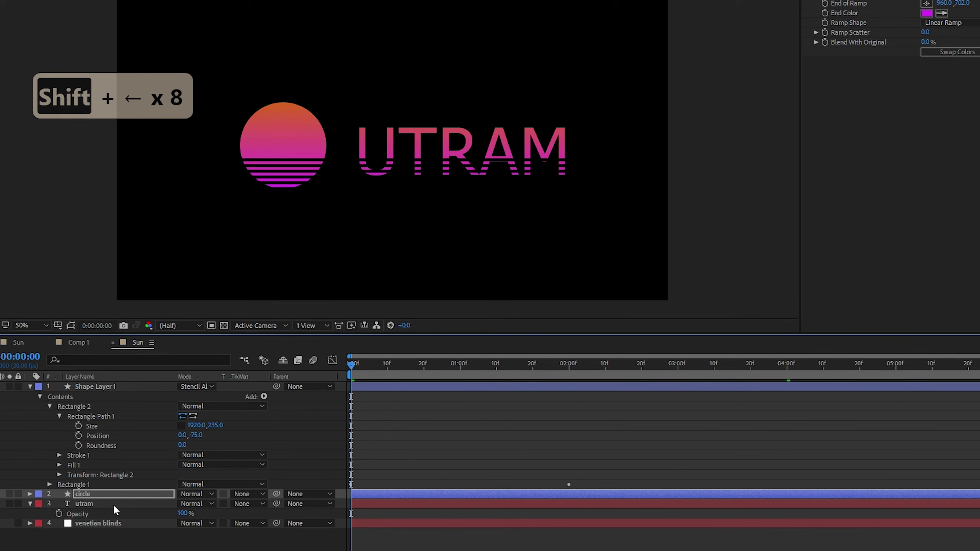
Shift the UTRAM text horizontally toward the sun so that the sun reads as the word's first letter
{"action": "left_click", "coordinate": [87, 501]}
{"action": "key", "text": "v"}
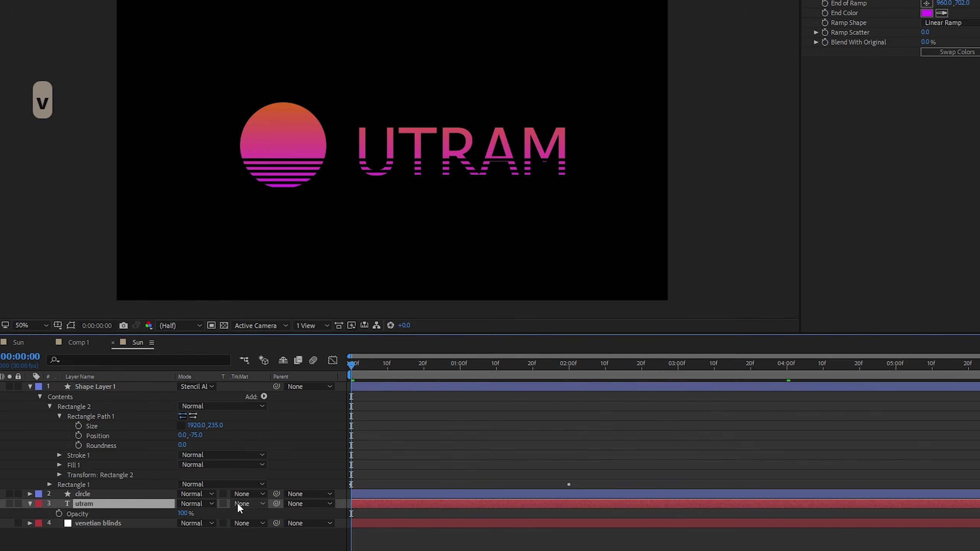
{"action": "key", "text": "v"}
{"action": "key", "text": "shift+Left"}
{"action": "key", "text": "shift+Left"}
{"action": "key", "text": "shift+Left"}
{"action": "key", "text": "shift+Left"}
{"action": "key", "text": "shift+Left"}
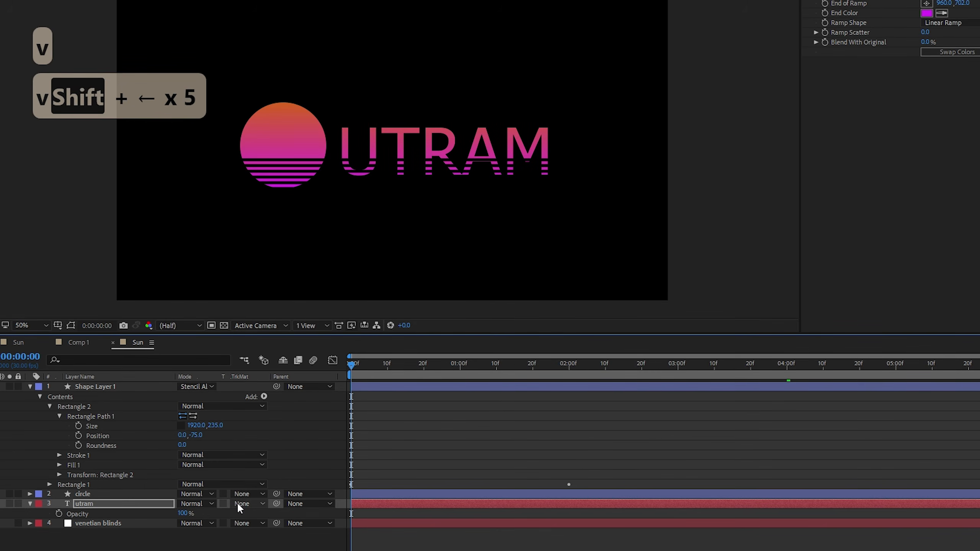
{"action": "key", "text": "shift+Right"}
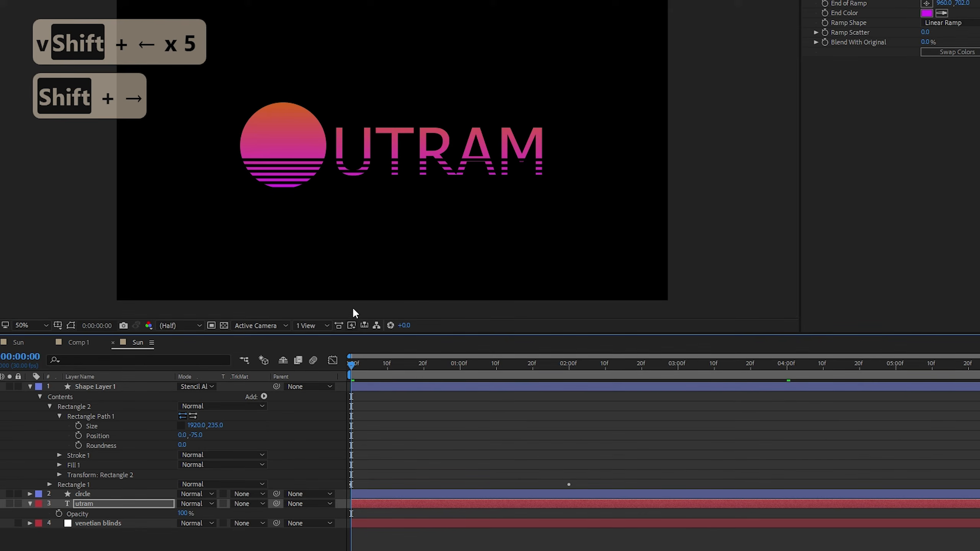
Replace the letter A in the text layer with "u" so that it spells "utrum"
{"action": "left_click", "coordinate": [92, 505]}
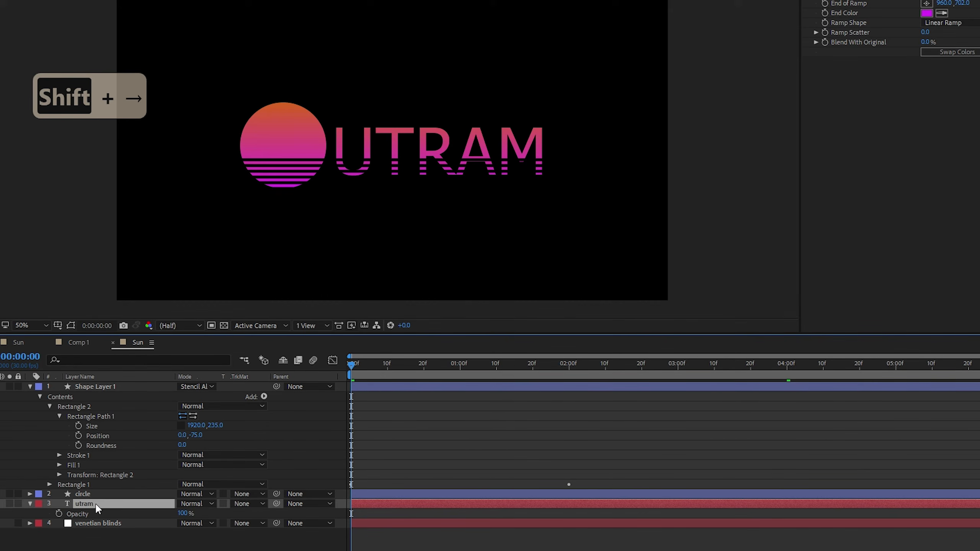
{"action": "double_click", "coordinate": [470, 146]}
{"action": "left_click", "coordinate": [454, 165]}
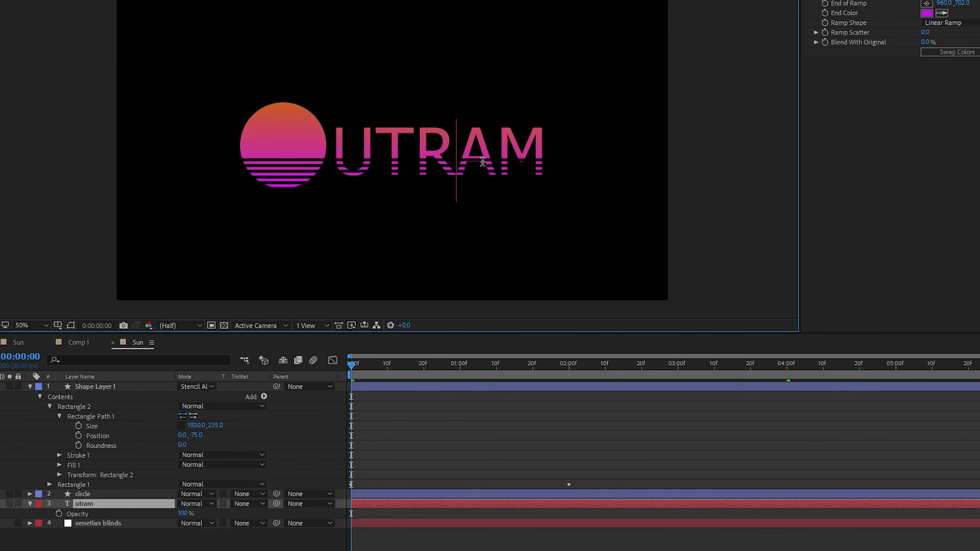
{"action": "key", "text": "Delete"}
{"action": "type", "text": "u"}
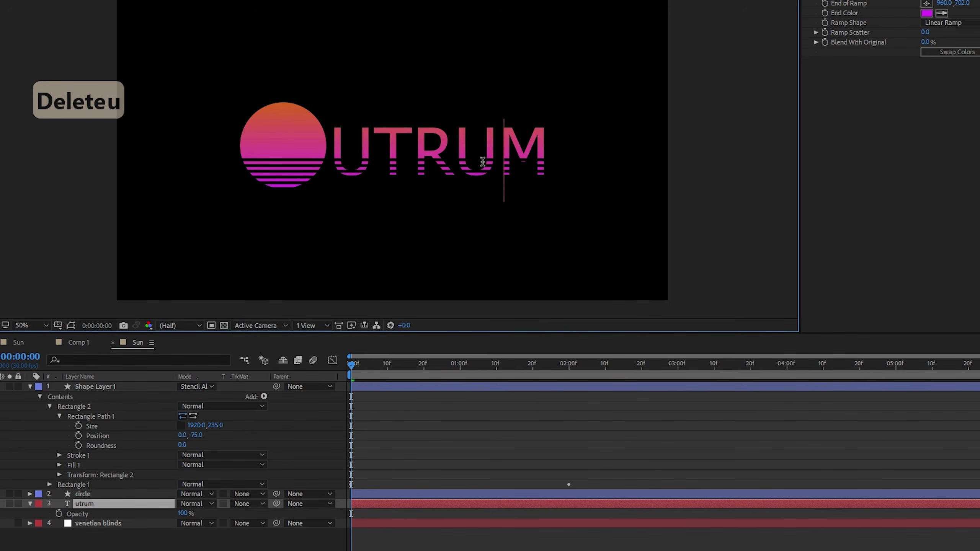
{"action": "key", "text": "ctrl+Return"}
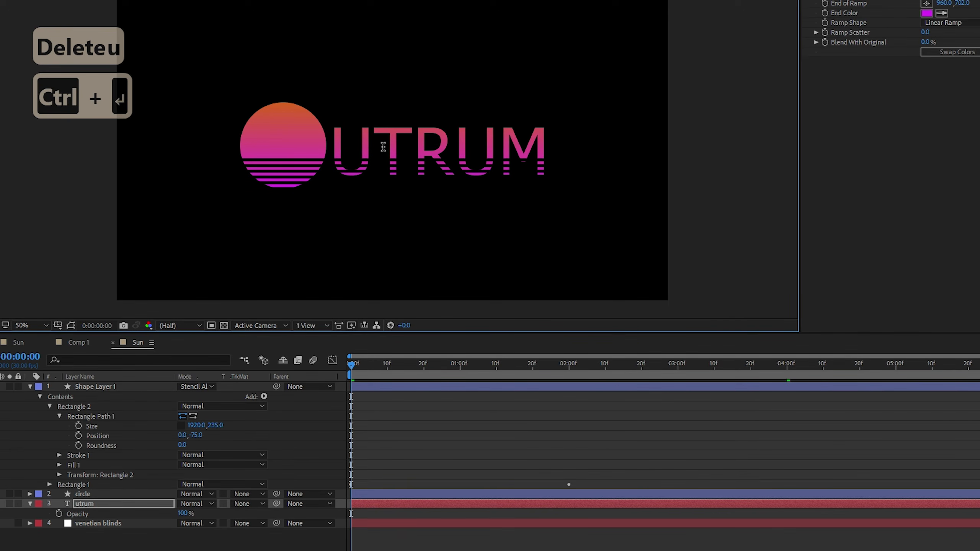
Duplicate the utrum text layer and place the copy directly beneath the original word
{"action": "left_click", "coordinate": [106, 498]}
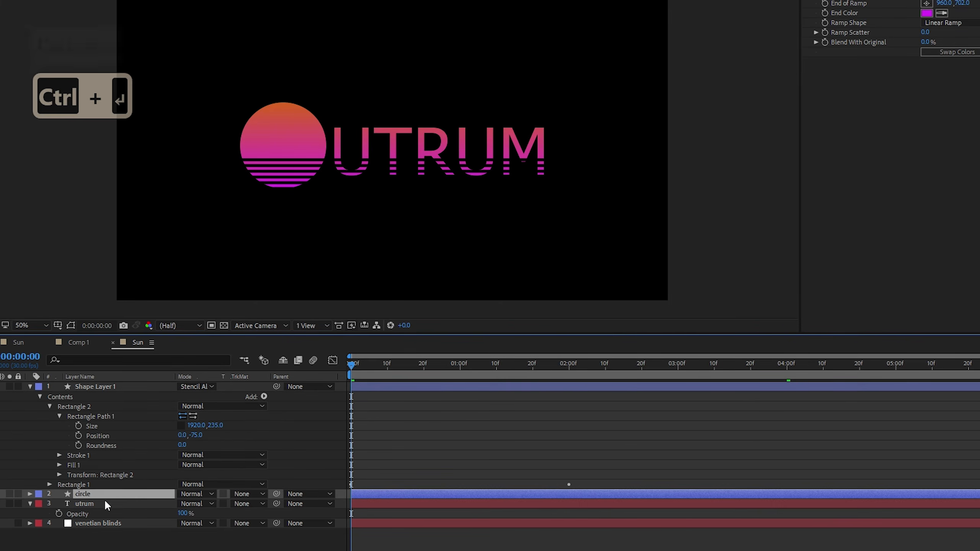
{"action": "left_click", "coordinate": [108, 504]}
{"action": "key", "text": "ctrl+d"}
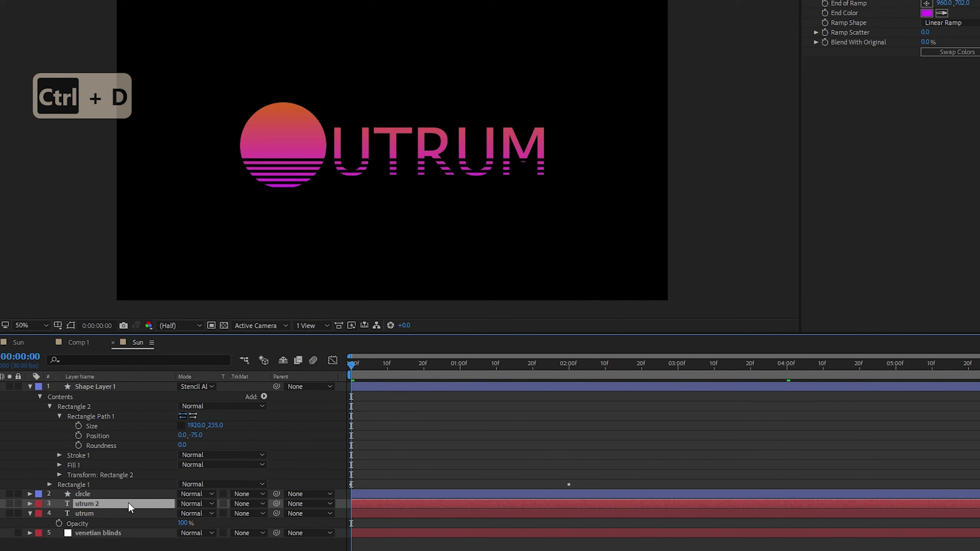
{"action": "key", "text": "v"}
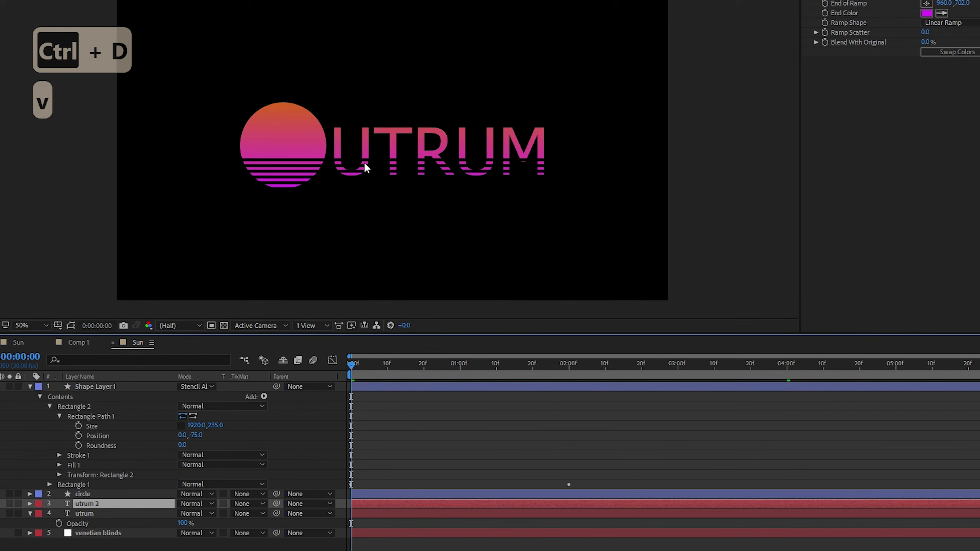
{"action": "left_click_drag", "start_coordinate": [365, 167], "coordinate": [361, 221]}
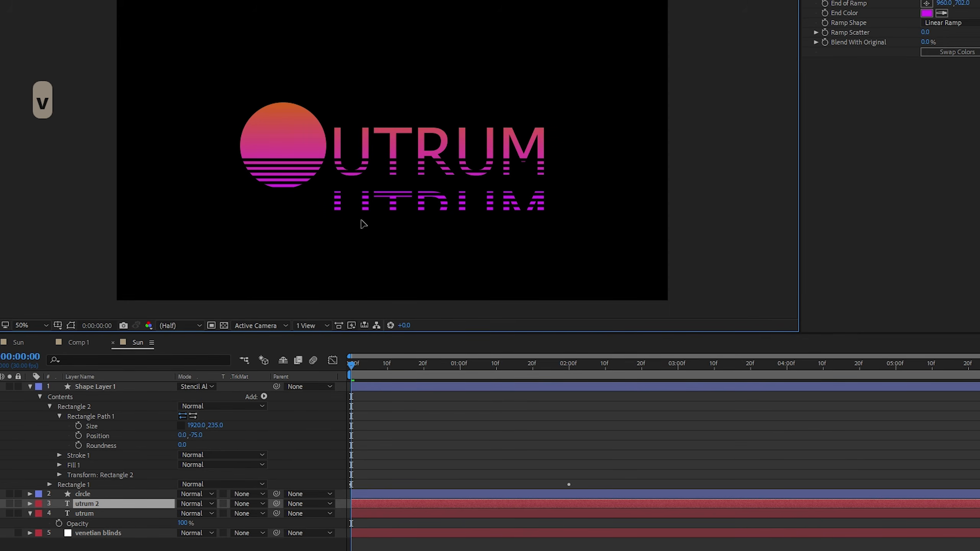
{"action": "key", "text": "Return"}
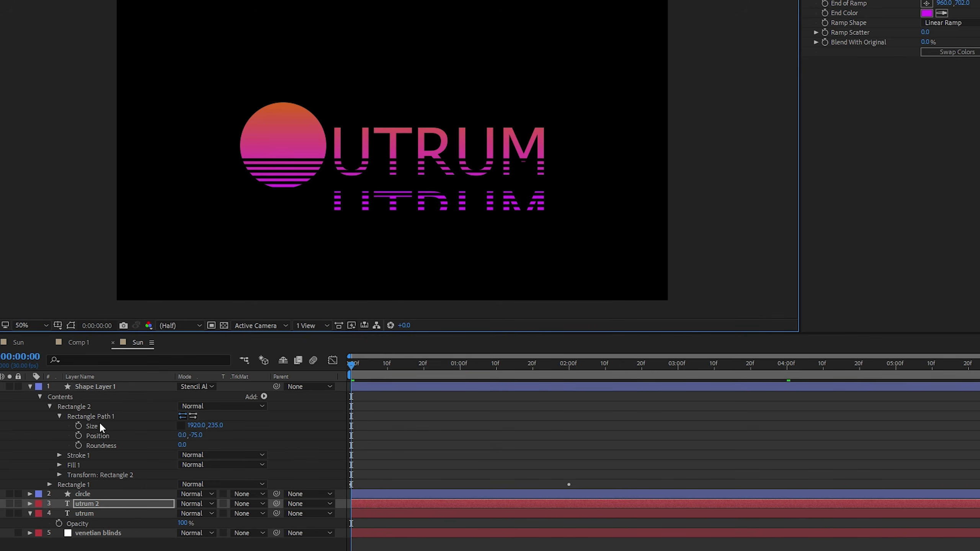
Set the copies of Rectangle 1's repeater in Shape Layer 1 to 45, then collapse the layer's contents
{"action": "left_click", "coordinate": [78, 475]}
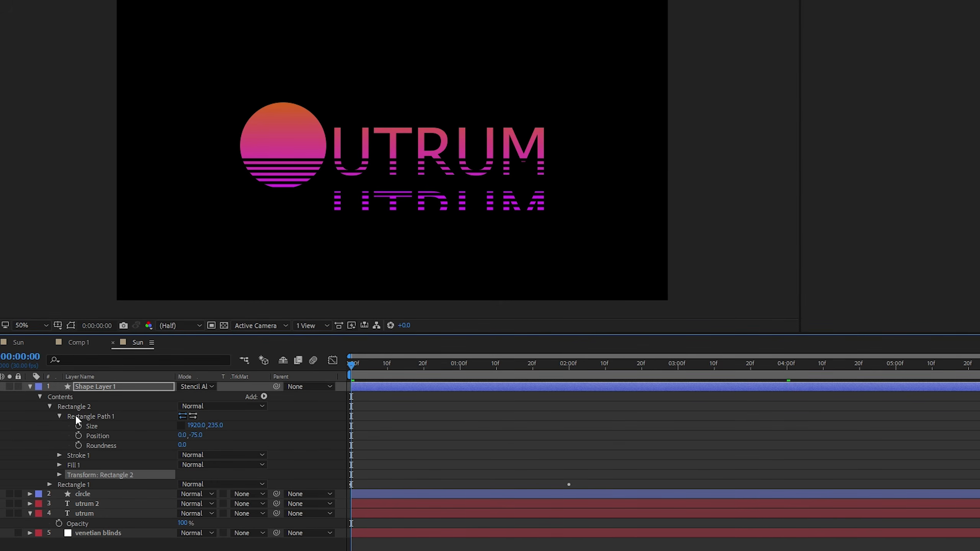
{"action": "left_click", "coordinate": [50, 484]}
{"action": "scroll", "coordinate": [84, 501], "scroll_direction": "down", "scroll_amount": 2}
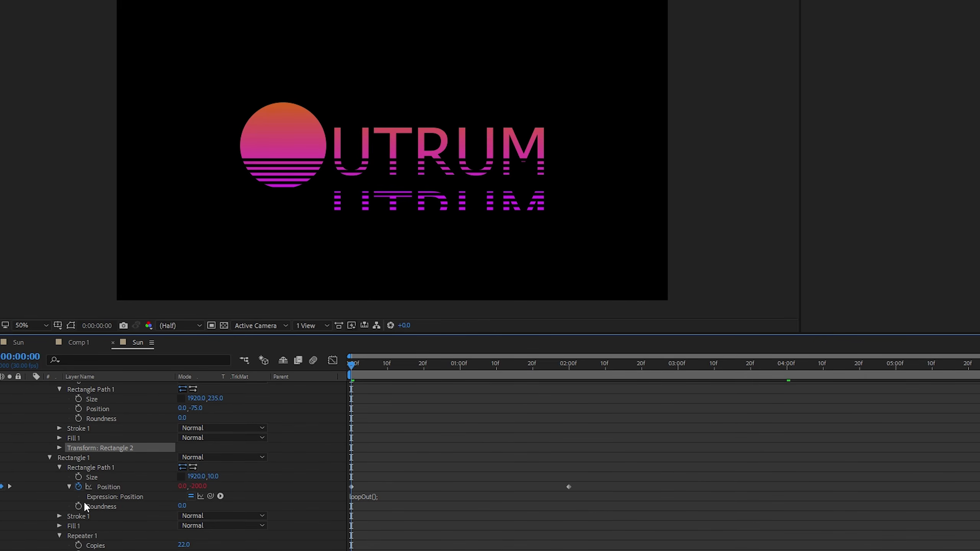
{"action": "scroll", "coordinate": [117, 540], "scroll_direction": "down", "scroll_amount": 2}
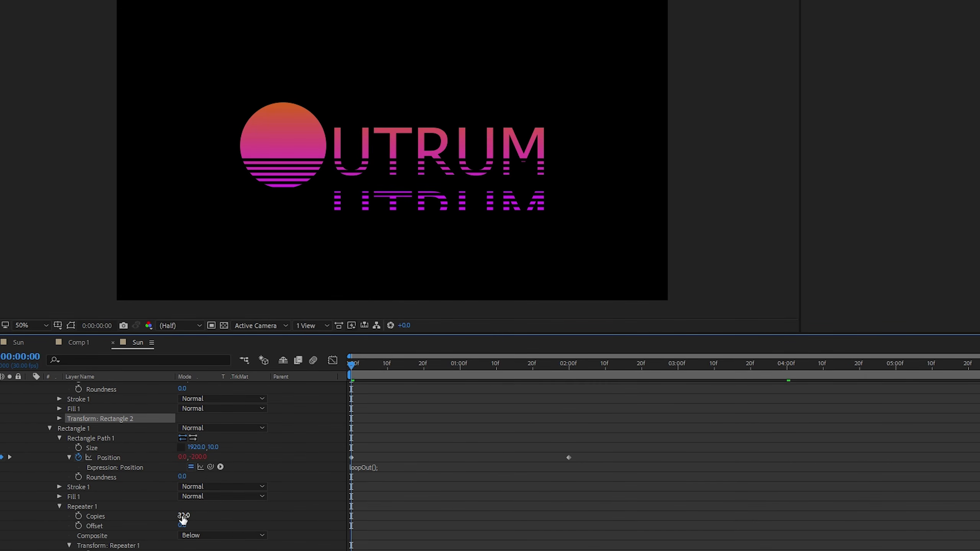
{"action": "mouse_move", "coordinate": [183, 516]}
{"action": "left_mouse_down"}
{"action": "mouse_move", "coordinate": [194, 514]}
{"action": "mouse_move", "coordinate": [192, 537]}
{"action": "left_mouse_up"}
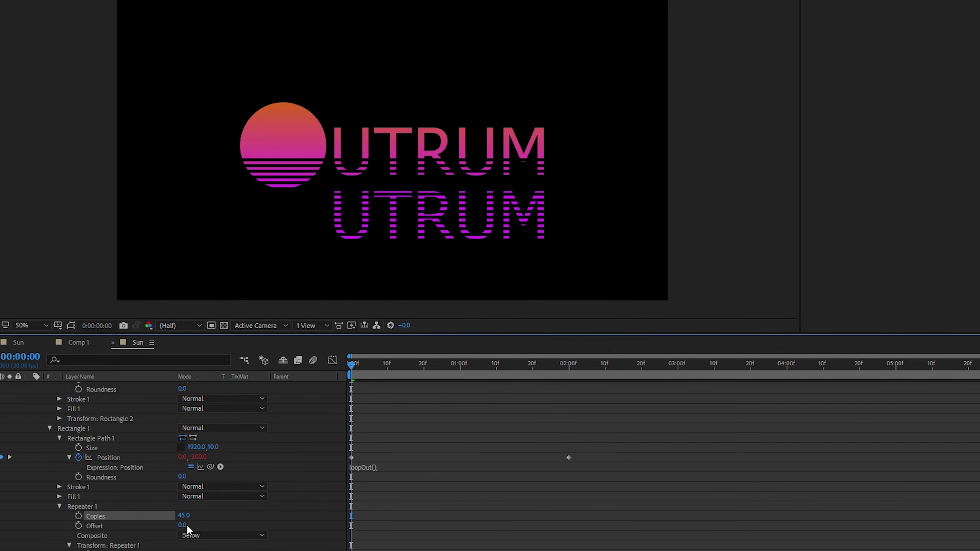
{"action": "scroll", "coordinate": [278, 427], "scroll_direction": "up", "scroll_amount": 1}
{"action": "scroll", "coordinate": [279, 427], "scroll_direction": "up", "scroll_amount": 1}
{"action": "left_click", "coordinate": [76, 386]}
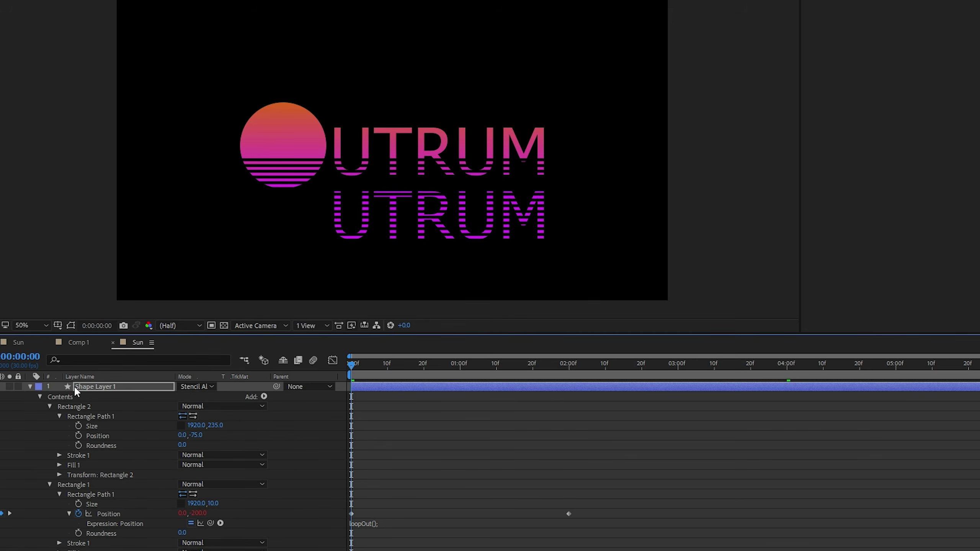
{"action": "left_click", "coordinate": [40, 397]}
Replace the text of the duplicated layer utrum 2 with "synthwave ish"
{"action": "left_click", "coordinate": [109, 426]}
{"action": "key", "text": "t"}
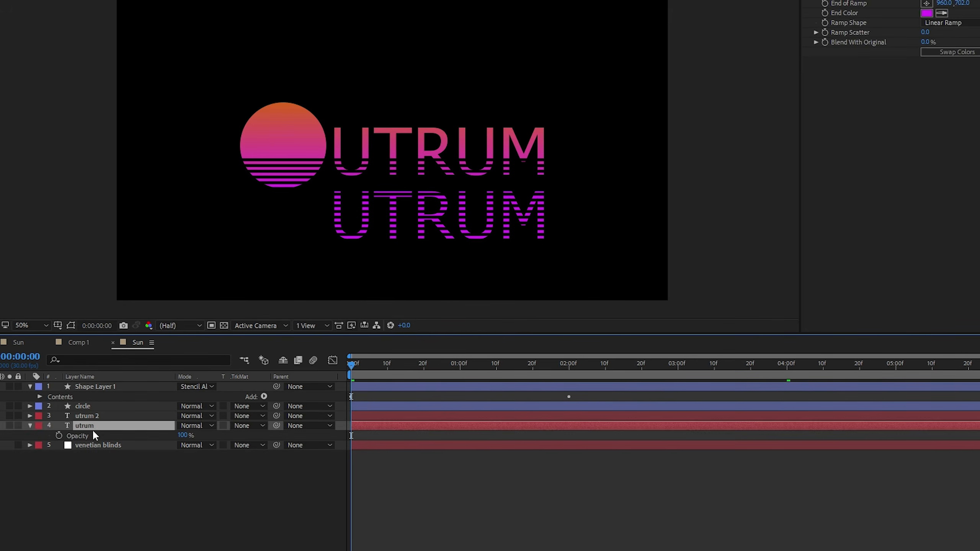
{"action": "left_click", "coordinate": [100, 416]}
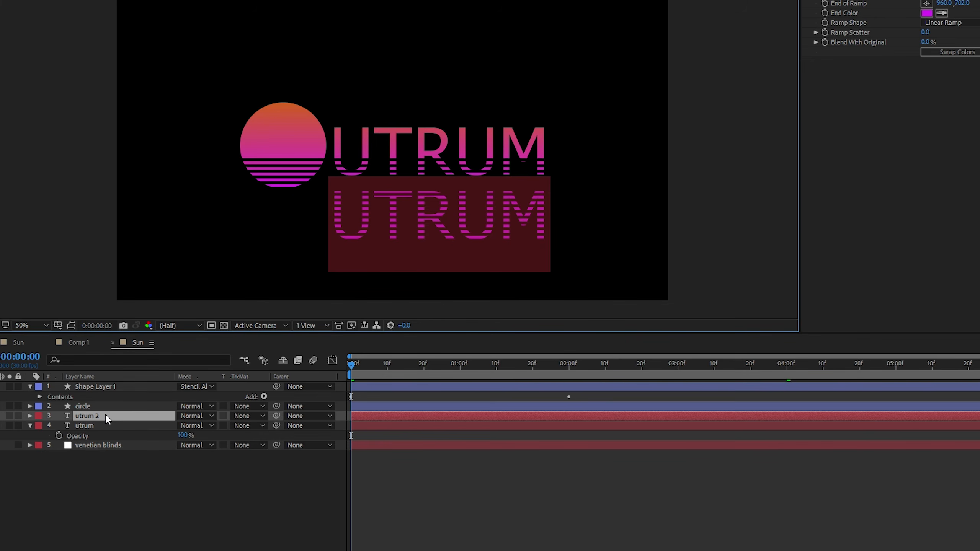
{"action": "type", "text": "synthw"}
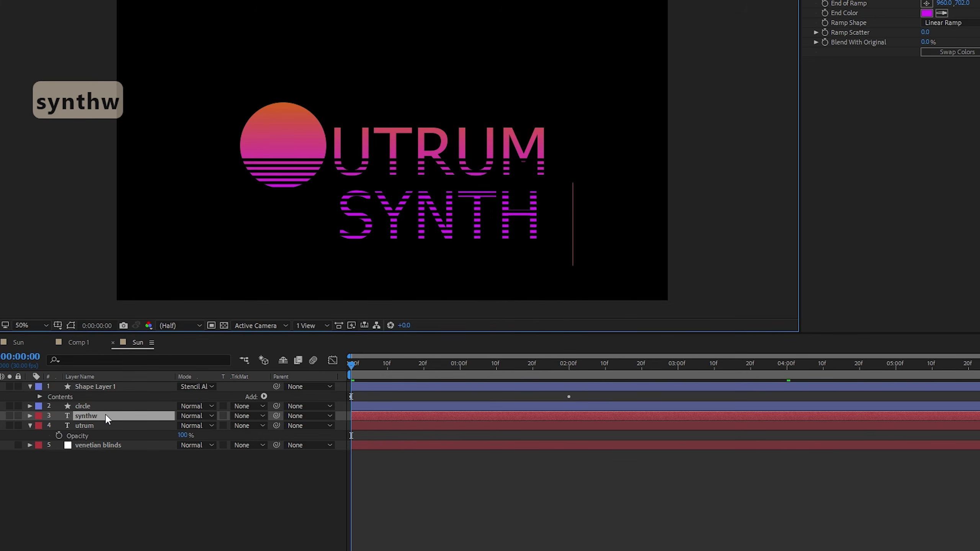
{"action": "type", "text": "ave"}
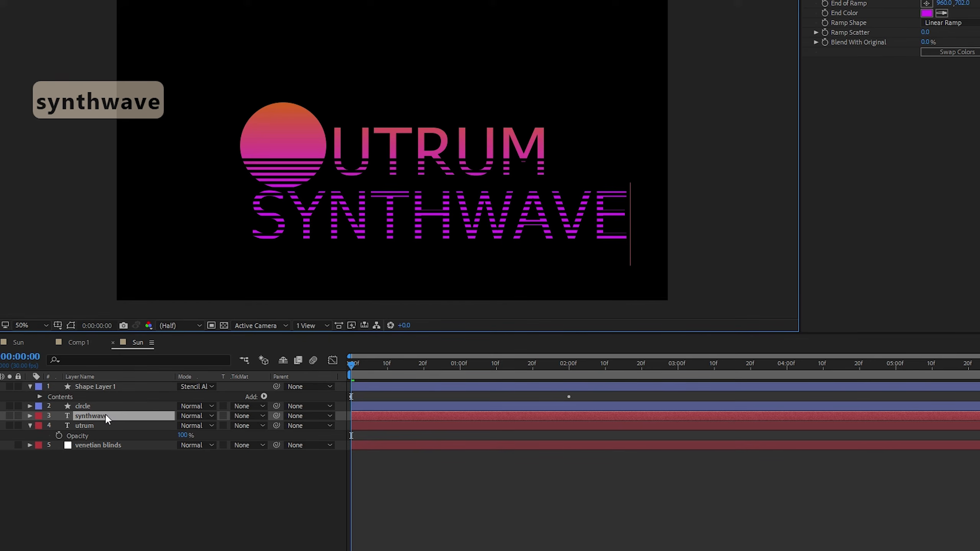
{"action": "type", "text": " ish"}
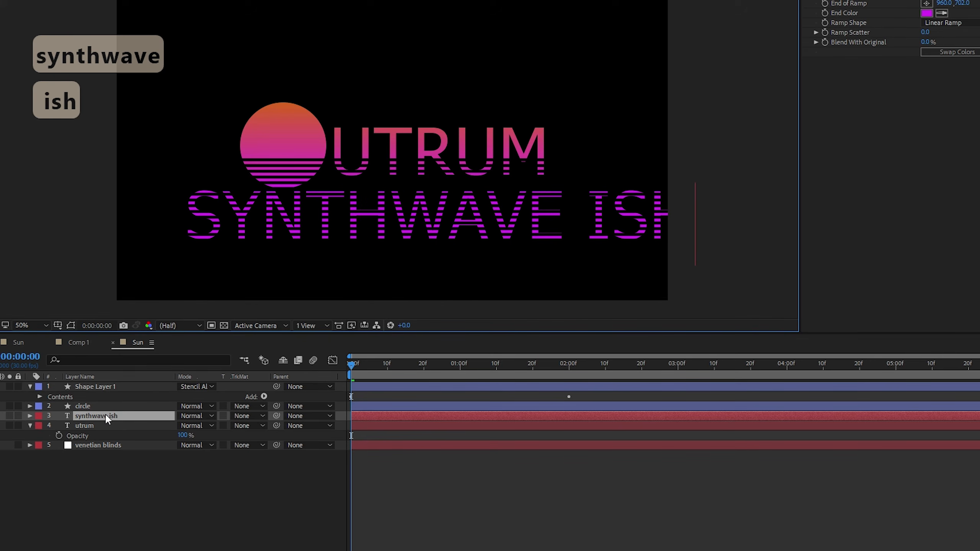
{"action": "key", "text": "ctrl+Return"}
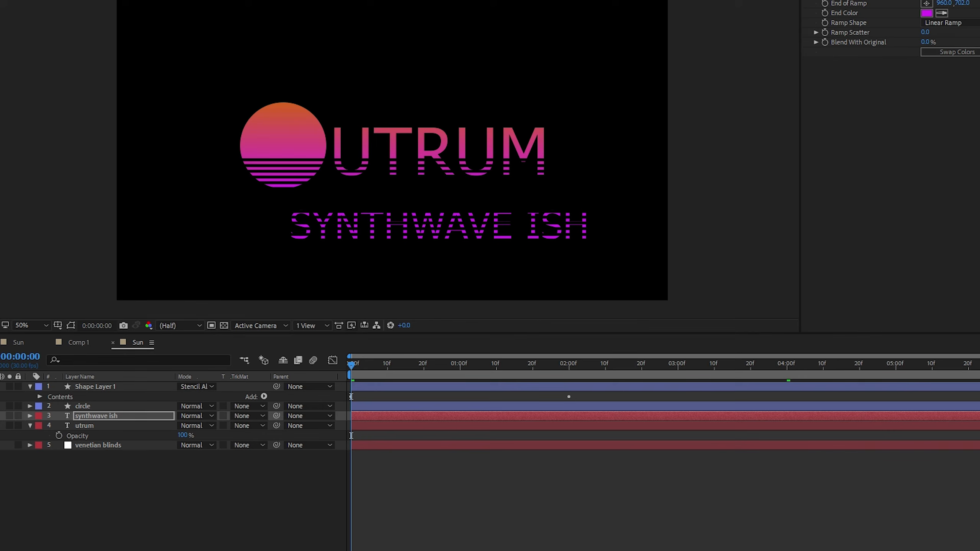
Move the SYNTHWAVE ISH text horizontally so that it lines up beneath the sun and the UTRUM letters
{"action": "key", "text": "v"}
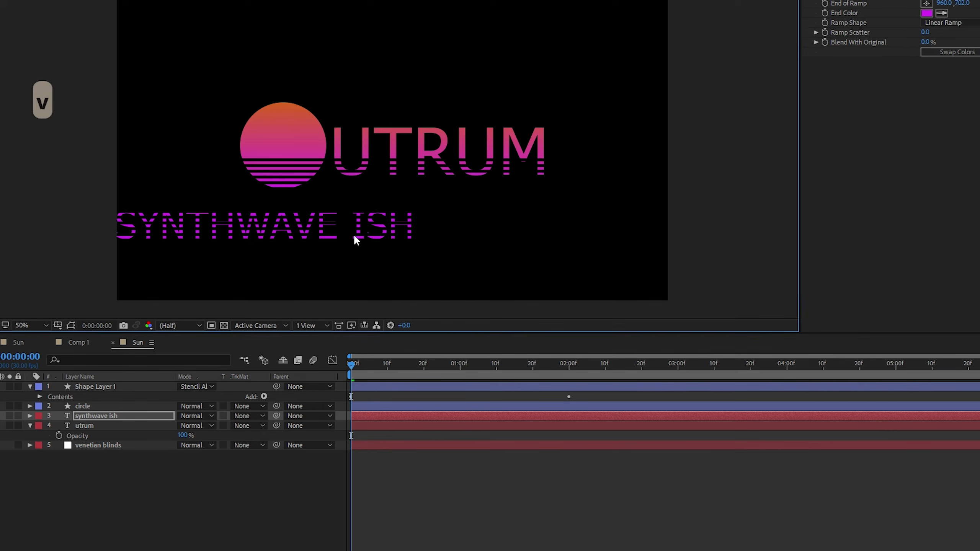
{"action": "left_click_drag", "start_coordinate": [356, 239], "coordinate": [487, 239]}
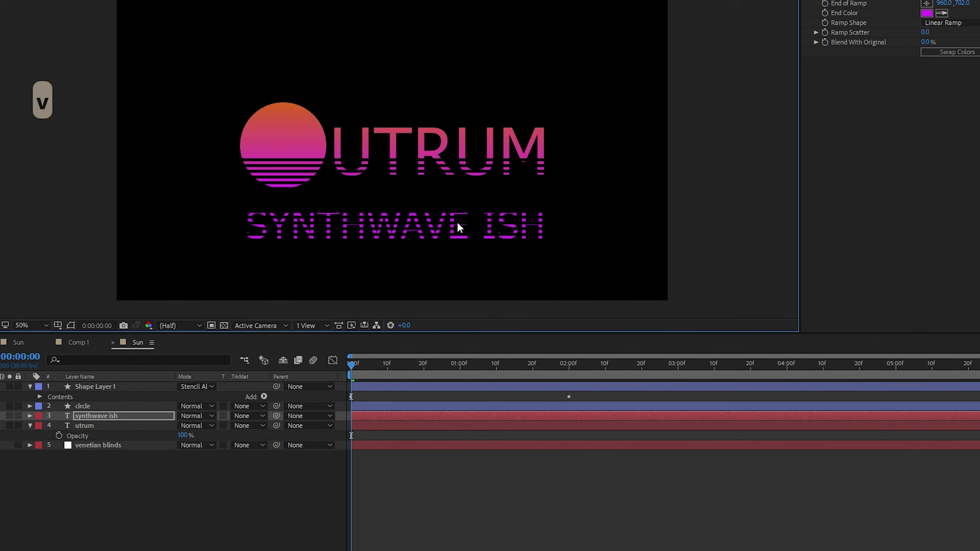
{"action": "left_click", "coordinate": [271, 490]}
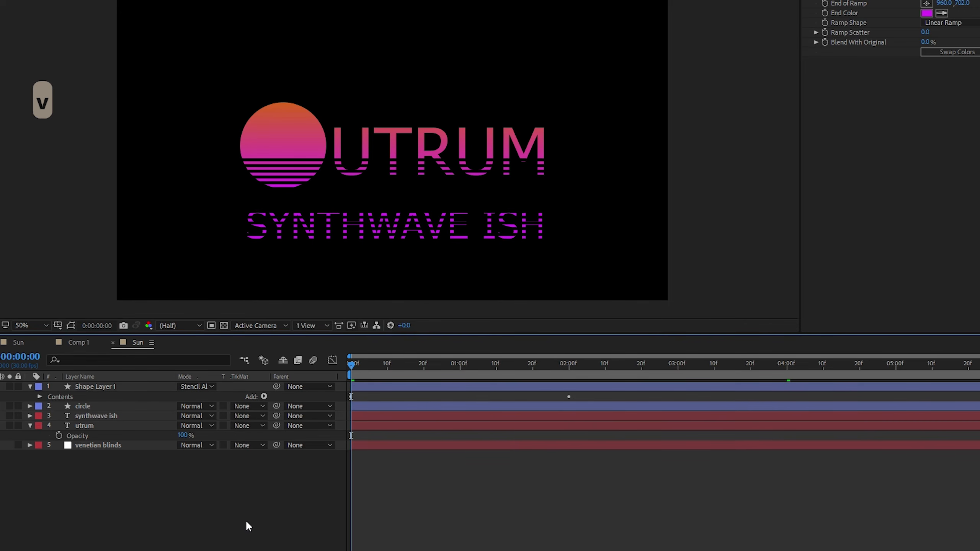
{"action": "key", "text": "shift+Up"}
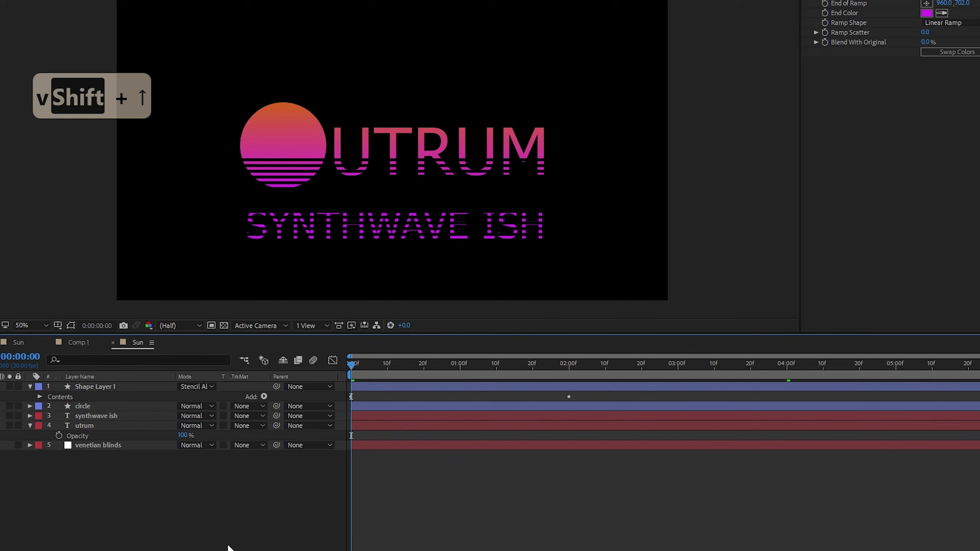
{"action": "key", "text": "v"}
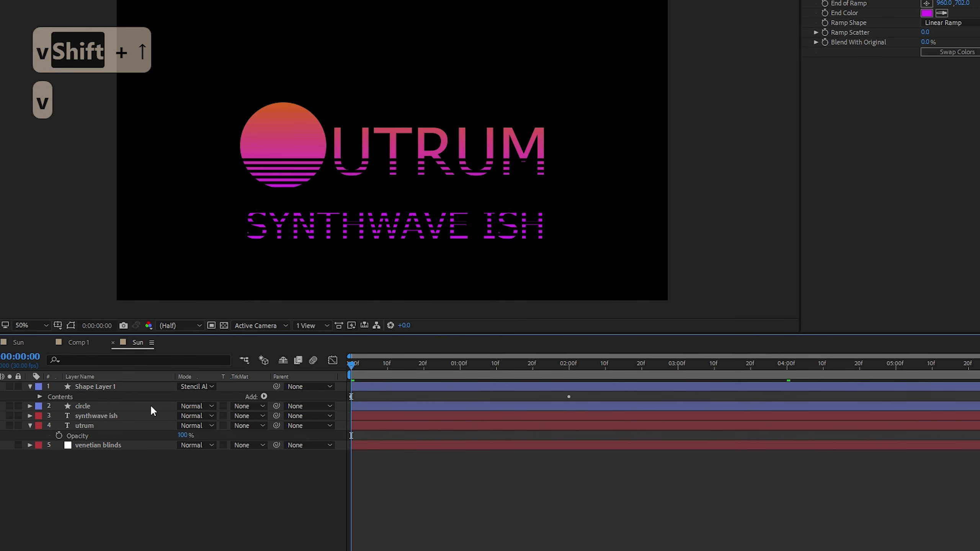
{"action": "left_click", "coordinate": [142, 415]}
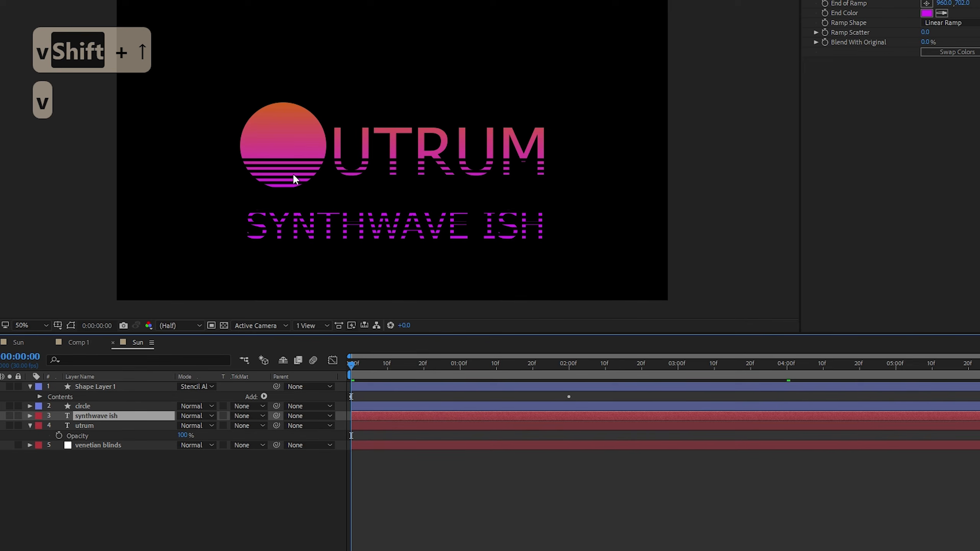
{"action": "key", "text": "v"}
{"action": "key", "text": "shift+Left"}
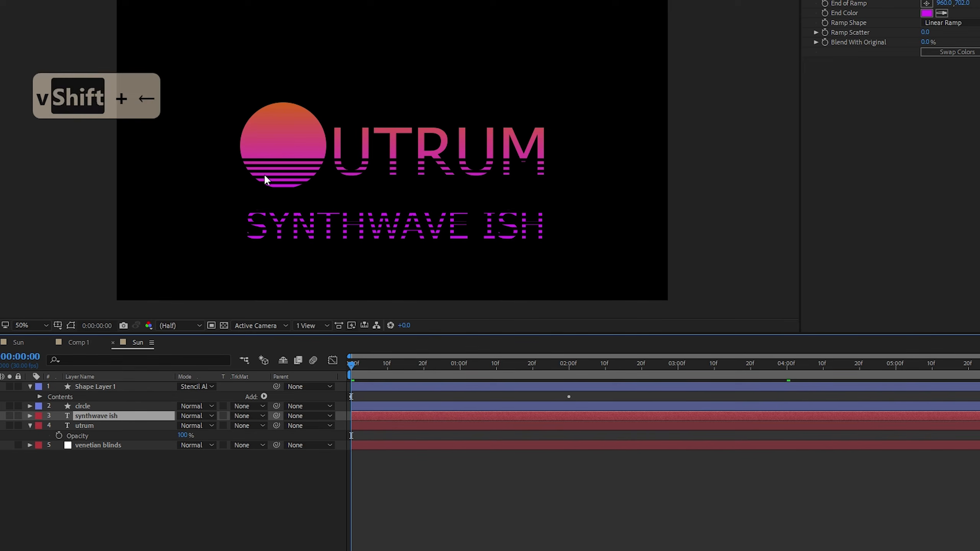
Shift the SYNTHWAVE ISH text slightly left and raise it closer to the sun and the UTRUM letters
{"action": "key", "text": "shift+Left"}
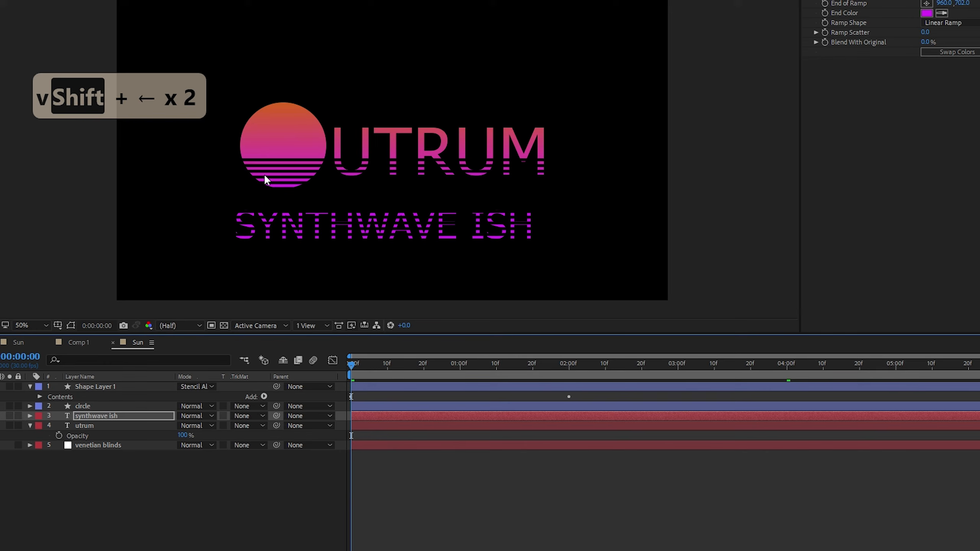
{"action": "key", "text": "shift+Up"}
{"action": "key", "text": "shift+Up"}
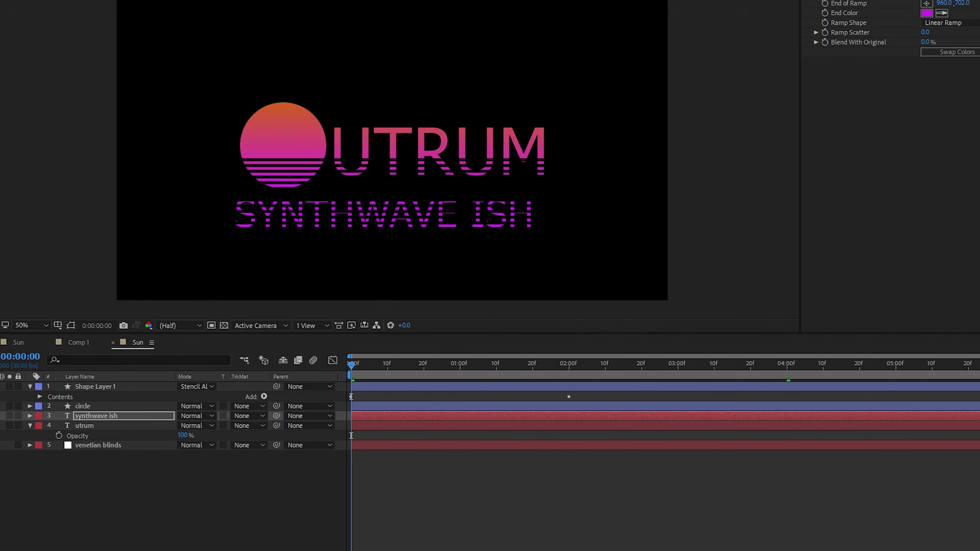
Increase the tracking of the SYNTHWAVE ISH text to spread its letters to about the logo's full width
{"action": "key", "text": "shift+Up"}
{"action": "key", "text": "shift+Up"}
{"action": "key", "text": "shift+Up"}
{"action": "key", "text": "shift+Up"}
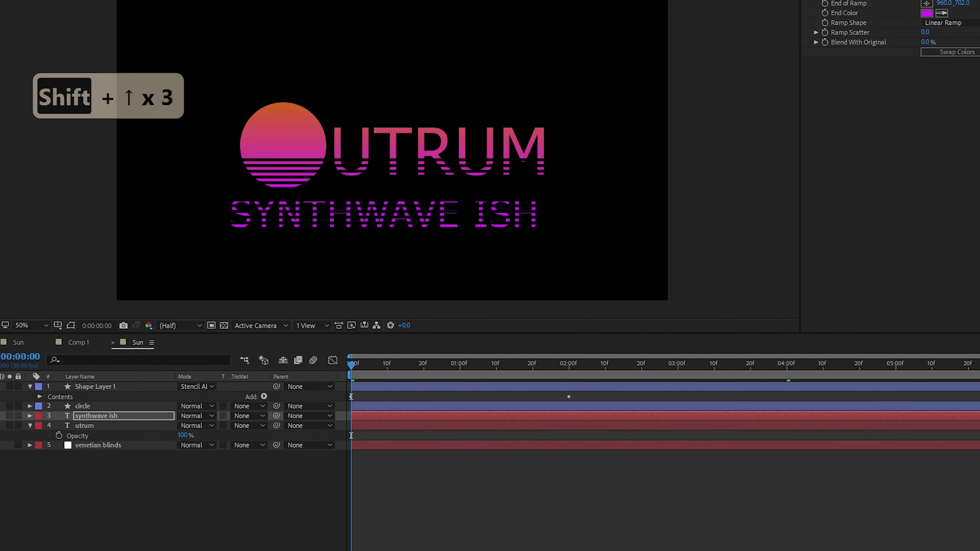
{"action": "key", "text": "shift+Up"}
{"action": "key", "text": "shift+Up"}
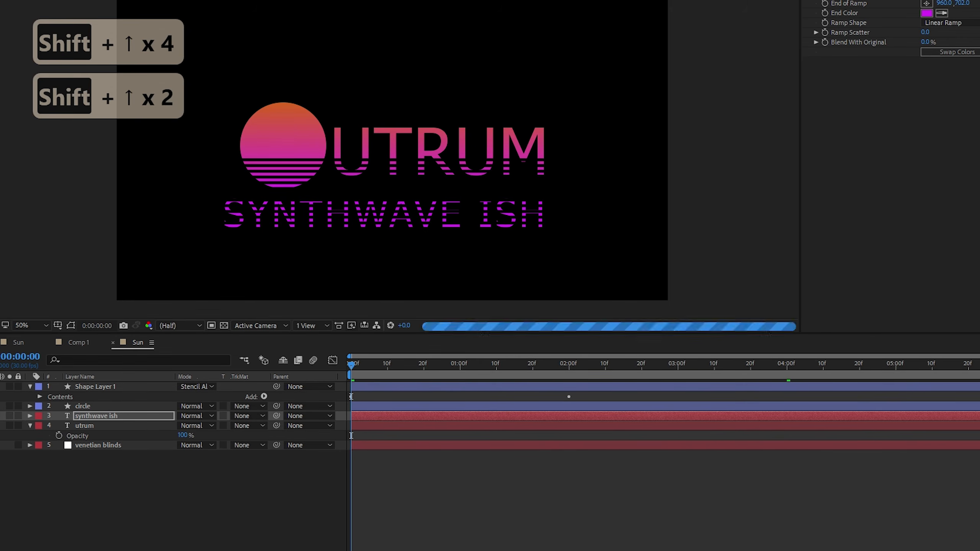
{"action": "key", "text": "Return"}
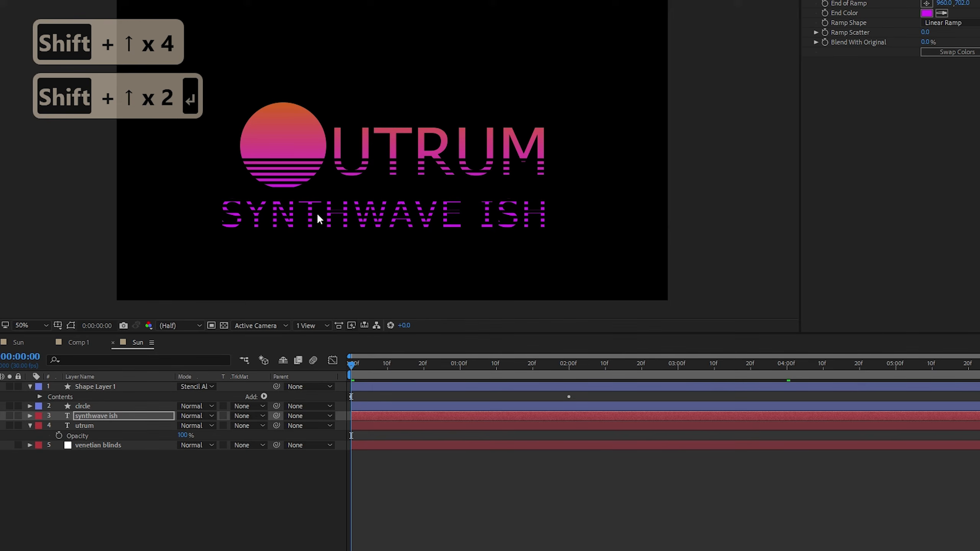
Move the SYNTHWAVE ISH text so it starts beneath the sun's left edge, and set its paragraph alignment to left
{"action": "key", "text": "v"}
{"action": "key", "text": "shift+Right"}
{"action": "key", "text": "shift+Right"}
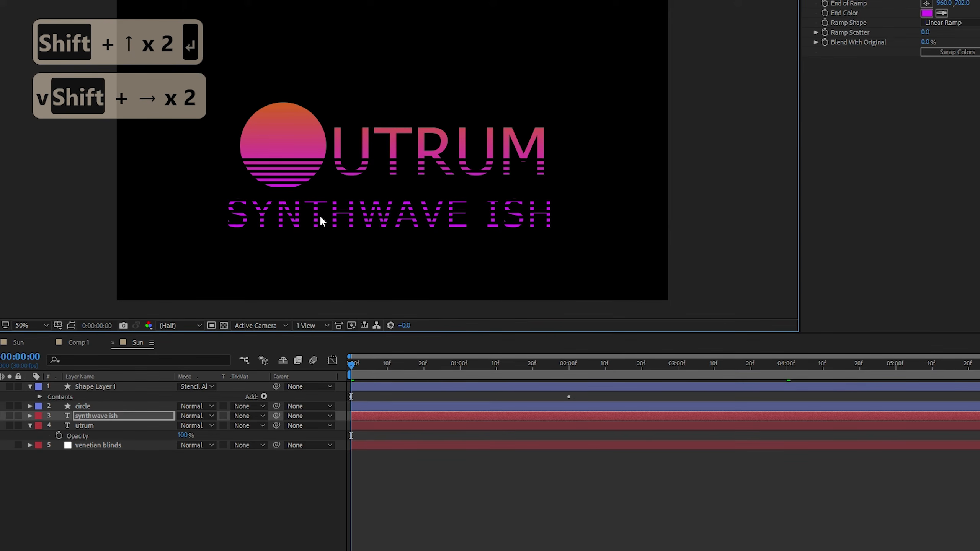
{"action": "key", "text": "shift+Right"}
{"action": "key", "text": "shift+Left"}
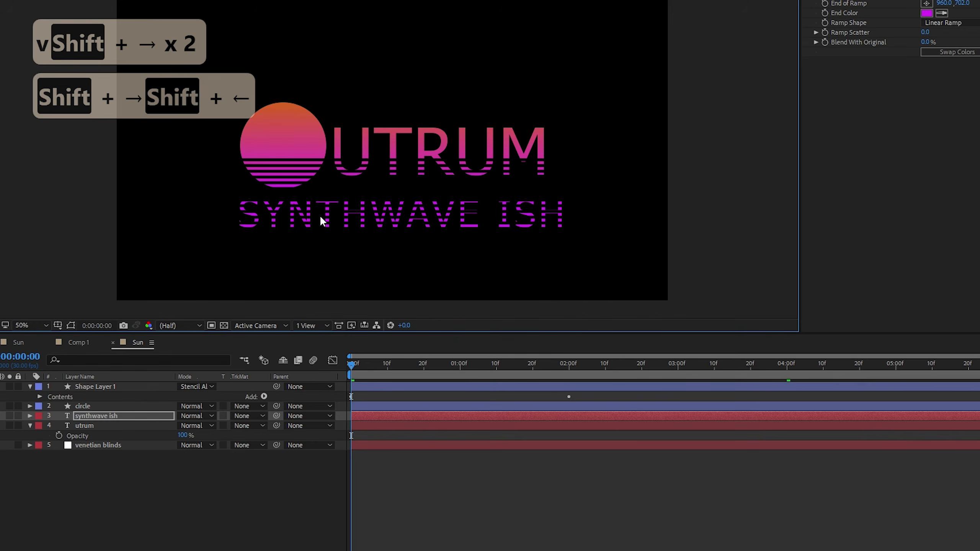
{"action": "key", "text": "shift+Right"}
{"action": "key", "text": "shift+Right"}
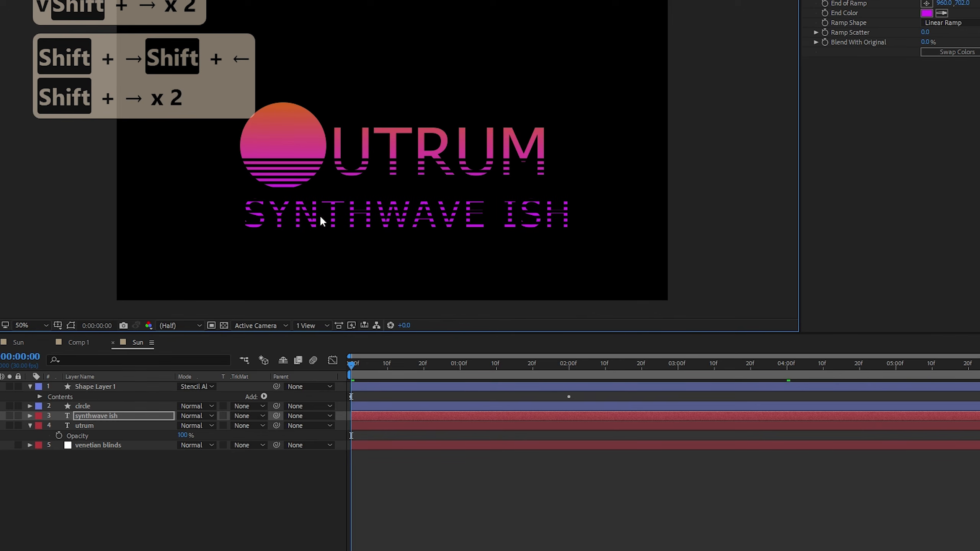
{"action": "key", "text": "shift+Left"}
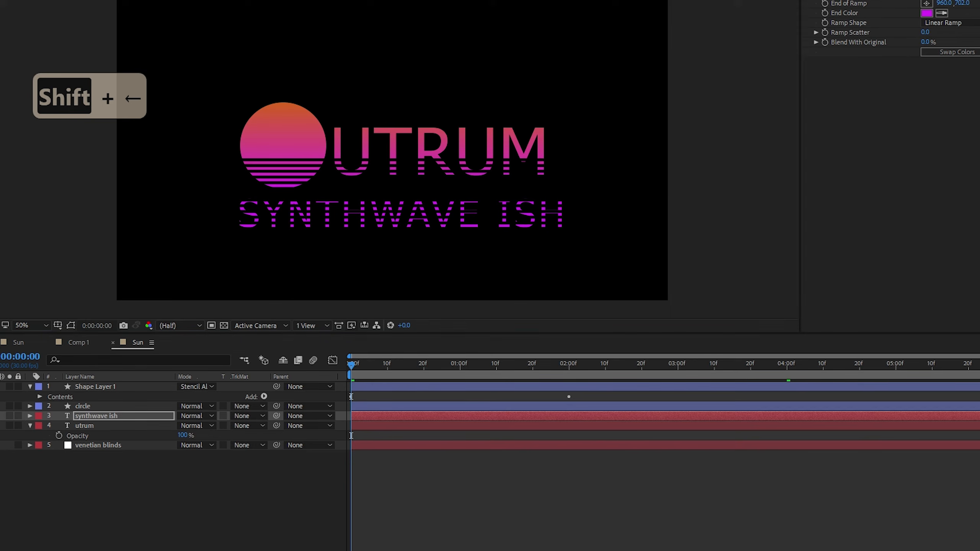
{"action": "key", "text": "ctrl+shift+l"}
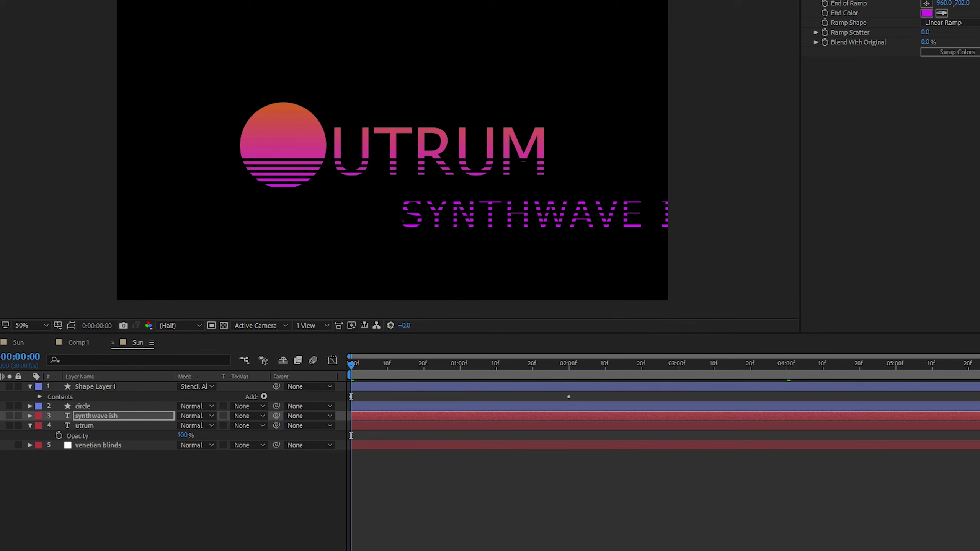
{"action": "left_click_drag", "start_coordinate": [572, 218], "coordinate": [407, 221]}
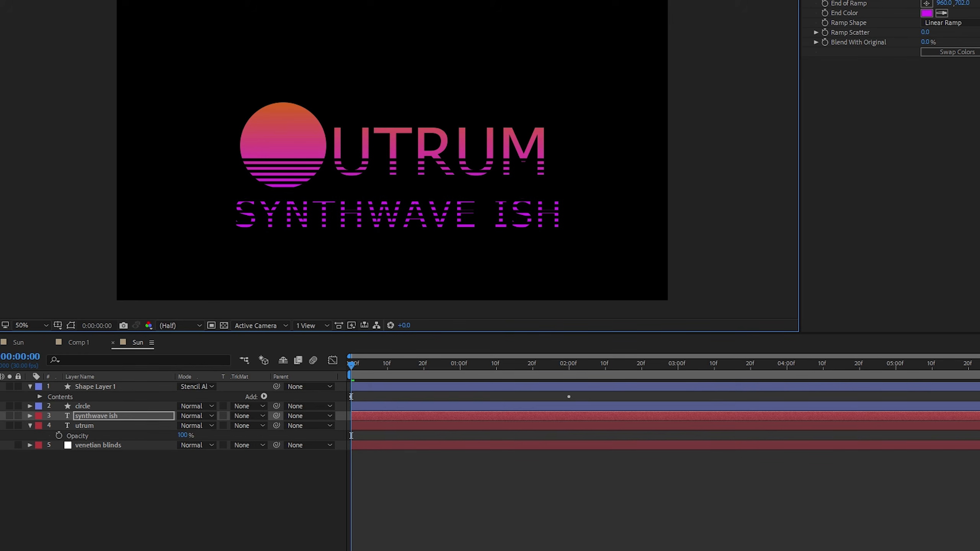
Reduce the tracking of the SYNTHWAVE ISH text until its last letter lines up with the end of UTRUM
{"action": "key", "text": "shift+Down"}
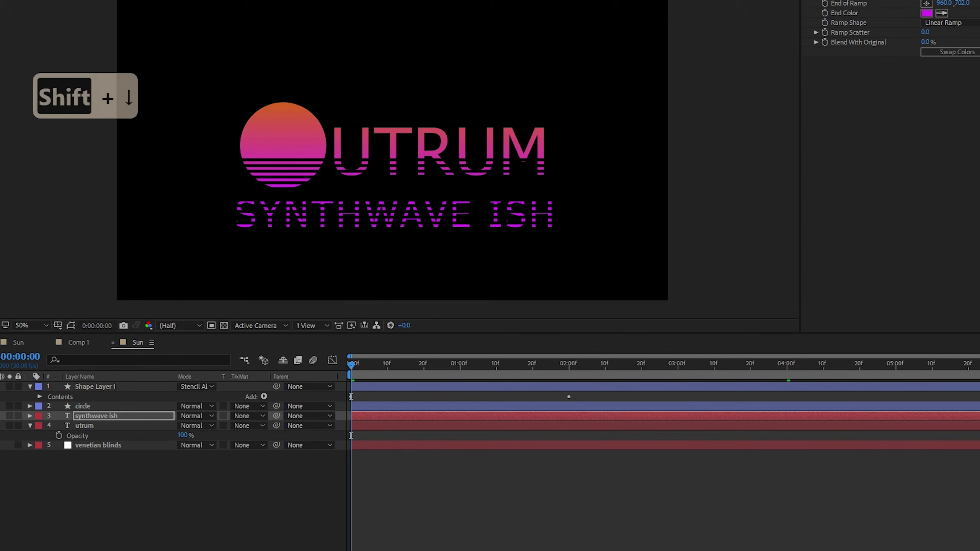
{"action": "key", "text": "shift+Down"}
{"action": "key", "text": "shift+Up"}
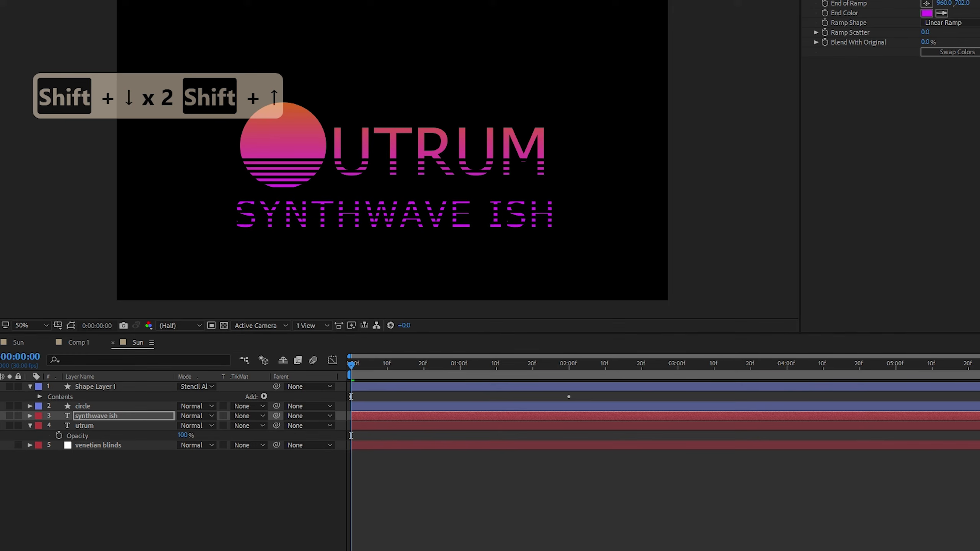
{"action": "key", "text": "Down"}
{"action": "key", "text": "Down"}
{"action": "key", "text": "Down"}
{"action": "key", "text": "Down"}
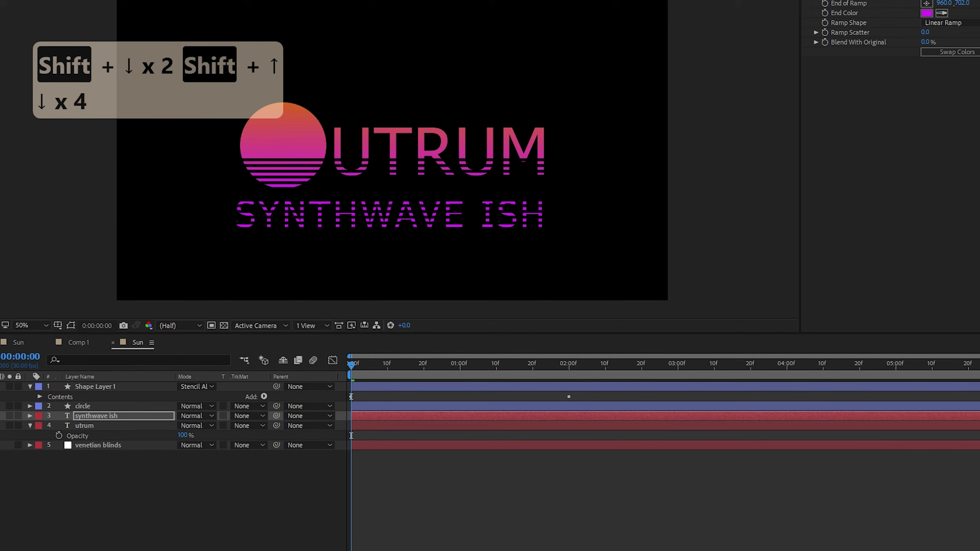
{"action": "left_click", "coordinate": [478, 483]}
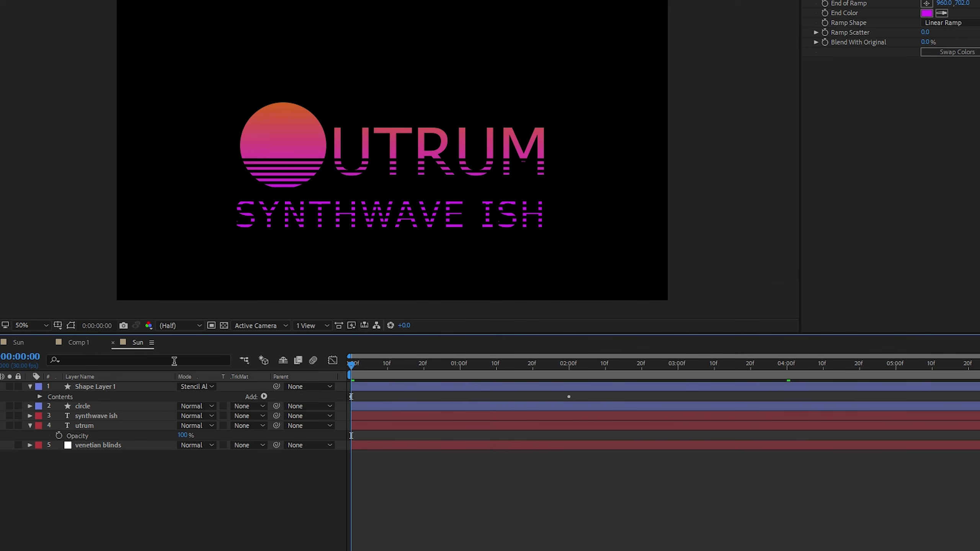
Rename Shape Layer 1 to "stencil"
{"action": "left_click", "coordinate": [114, 415]}
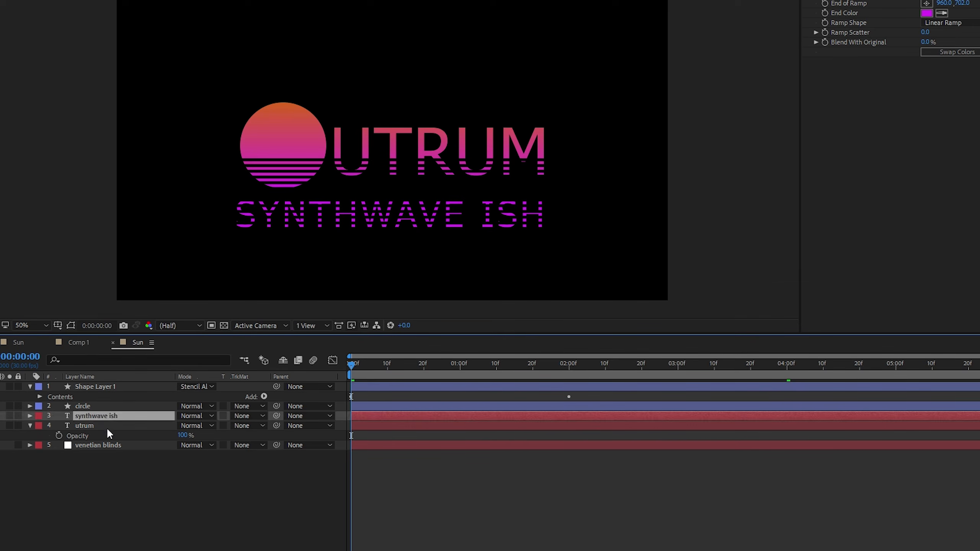
{"action": "left_click", "coordinate": [112, 386]}
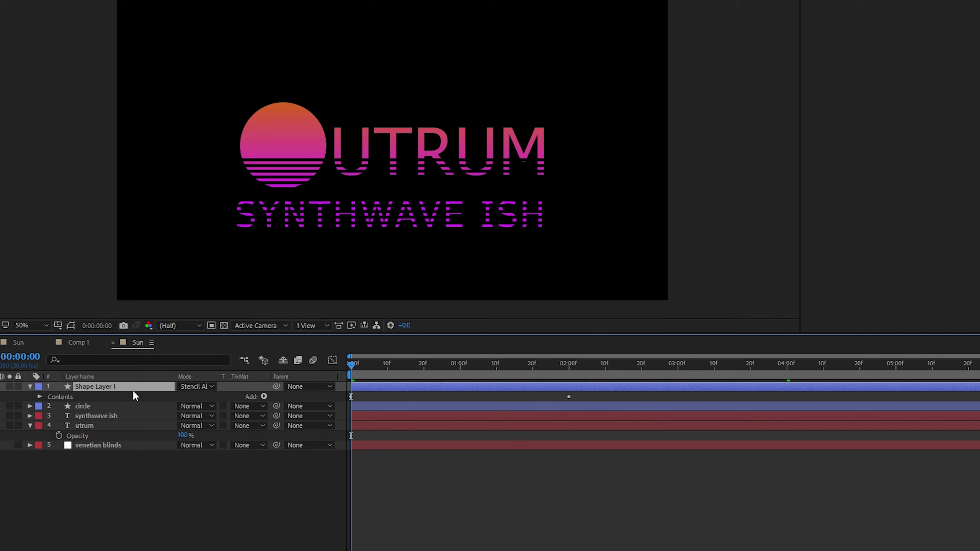
{"action": "key", "text": "Return"}
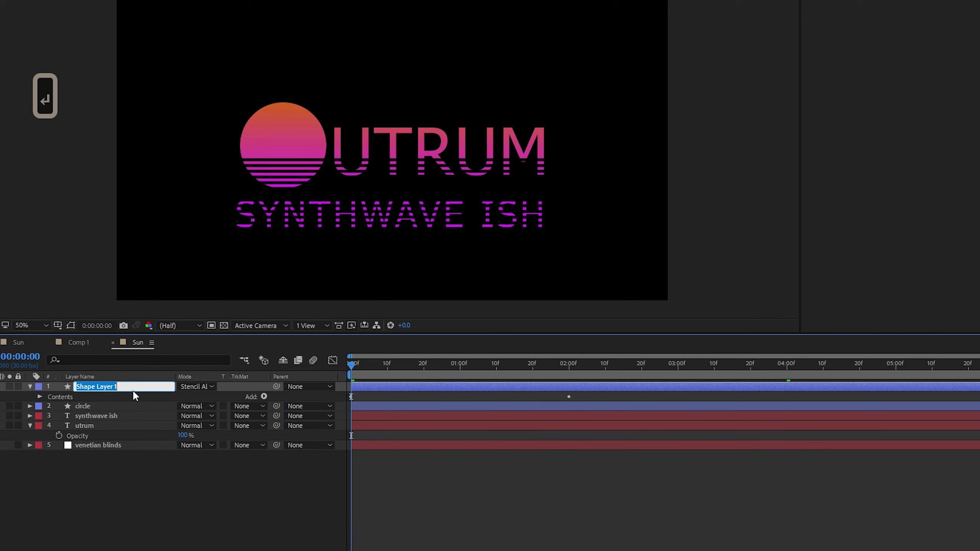
{"action": "type", "text": "stencil"}
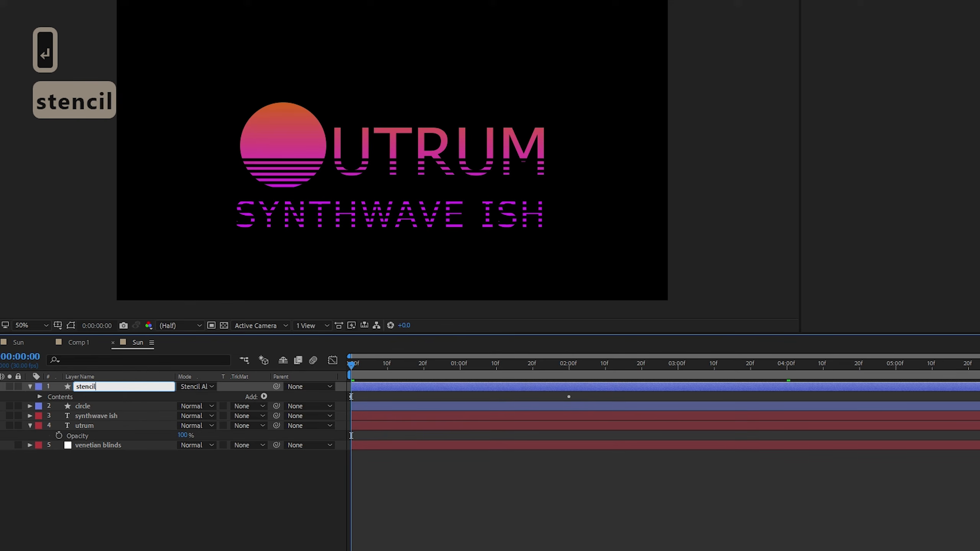
{"action": "key", "text": "Return"}
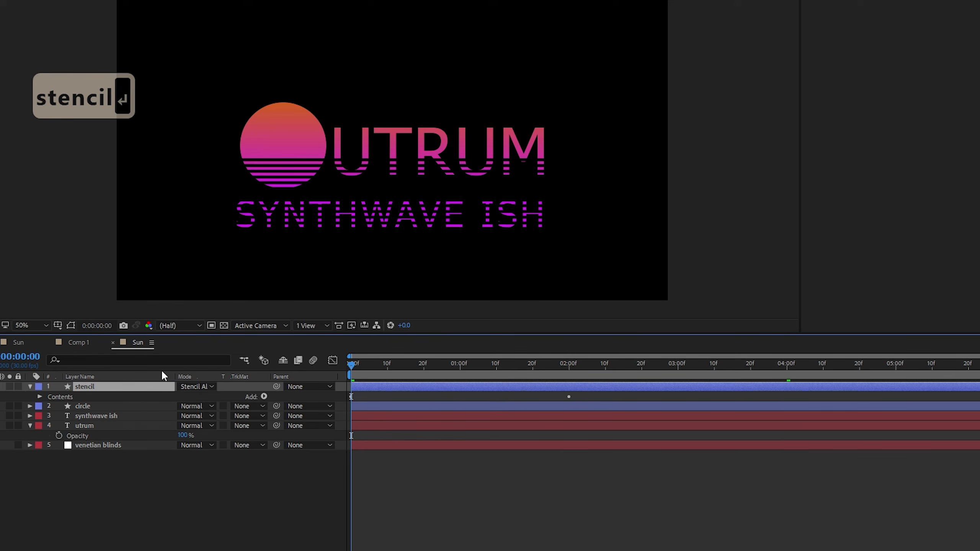
Solo the stencil layer and check it on its own against the transparency grid
{"action": "left_click", "coordinate": [12, 387]}
{"action": "left_click", "coordinate": [9, 386]}
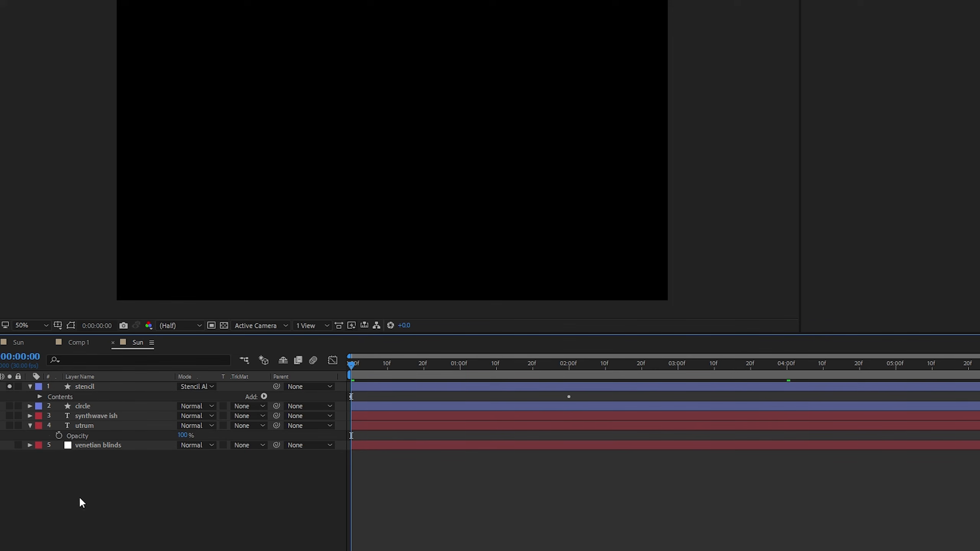
{"action": "left_click", "coordinate": [220, 326]}
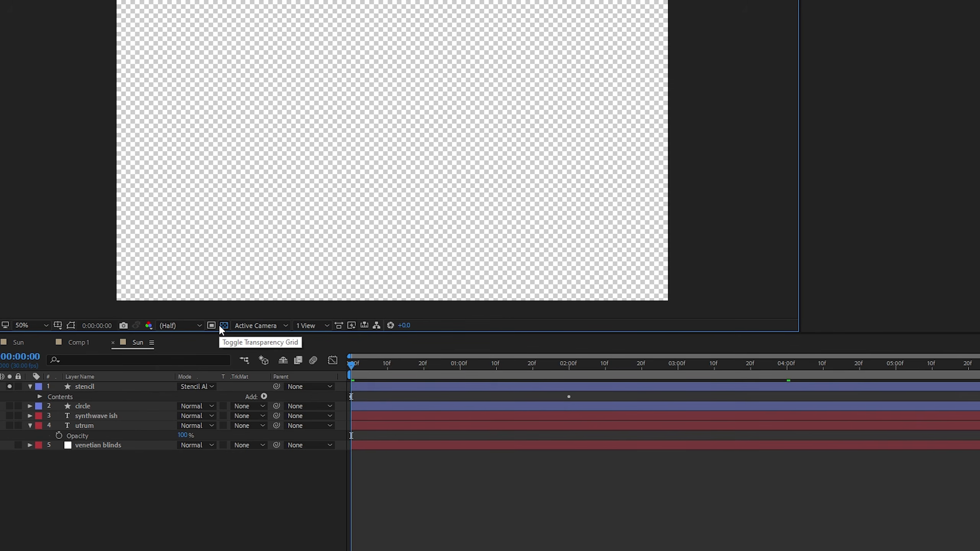
{"action": "left_click", "coordinate": [110, 387]}
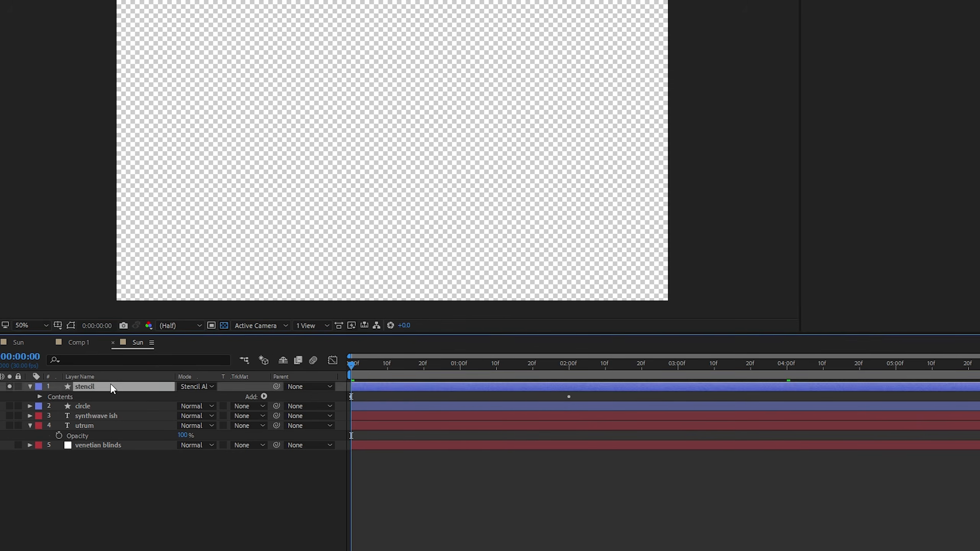
{"action": "left_click", "coordinate": [221, 328]}
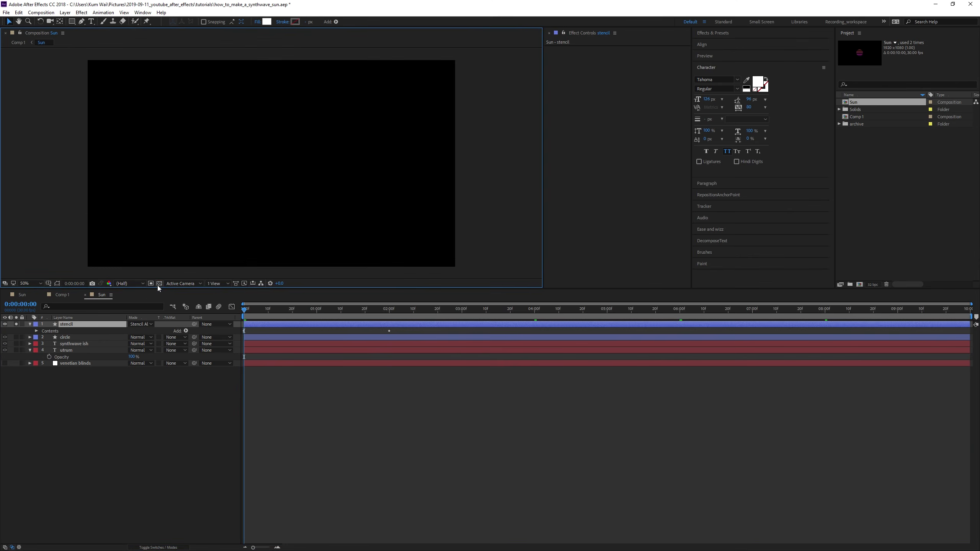
{"action": "left_click", "coordinate": [221, 327]}
Set the stencil layer's blending mode to Normal and turn off the transparency grid to inspect its stripes
{"action": "left_click", "coordinate": [142, 325]}
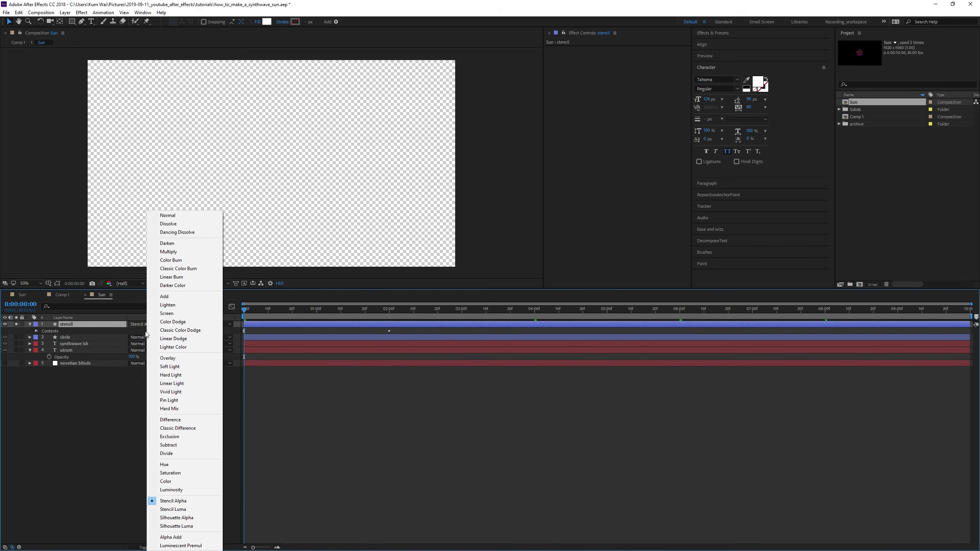
{"action": "left_click", "coordinate": [173, 218]}
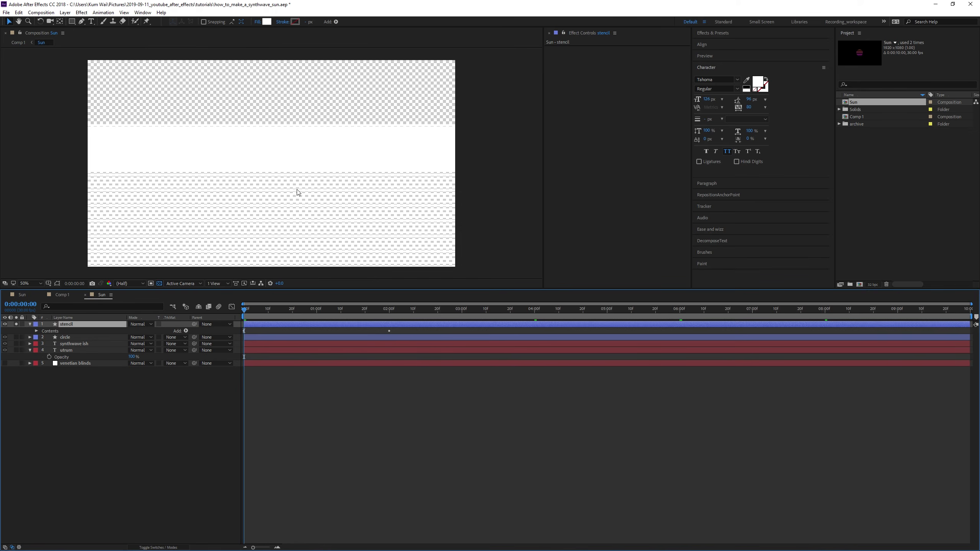
{"action": "left_click", "coordinate": [159, 284]}
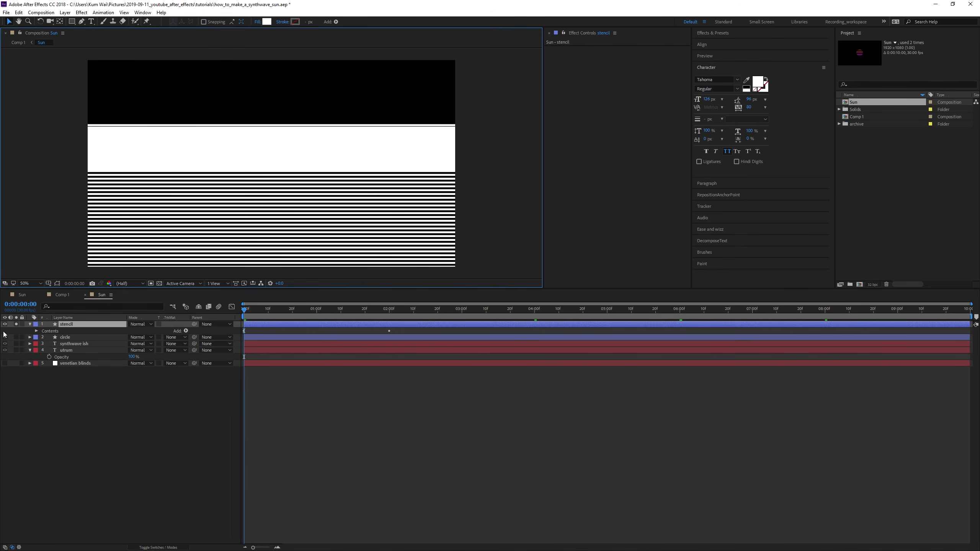
Turn off solo for the stencil layer and set its blending mode back to Stencil Alpha
{"action": "left_click", "coordinate": [16, 324]}
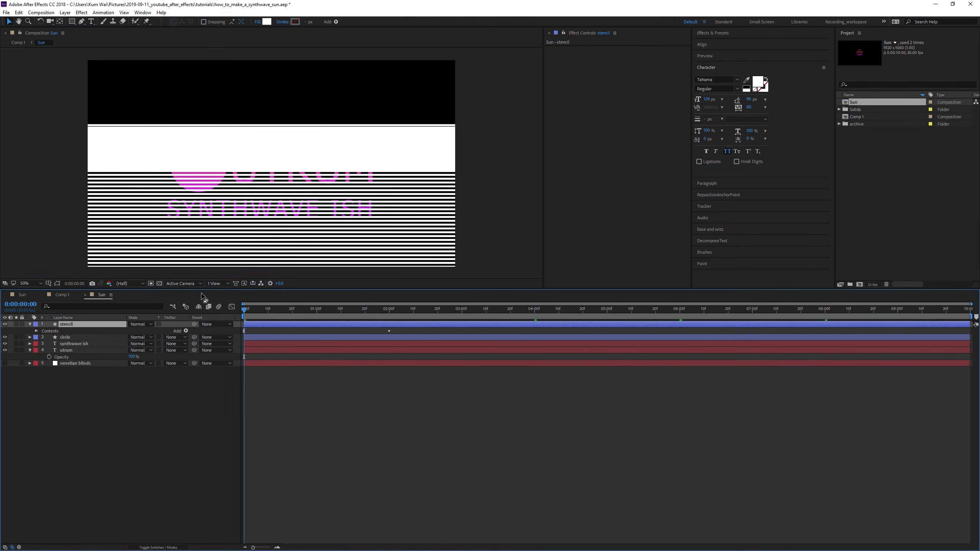
{"action": "left_click", "coordinate": [142, 324]}
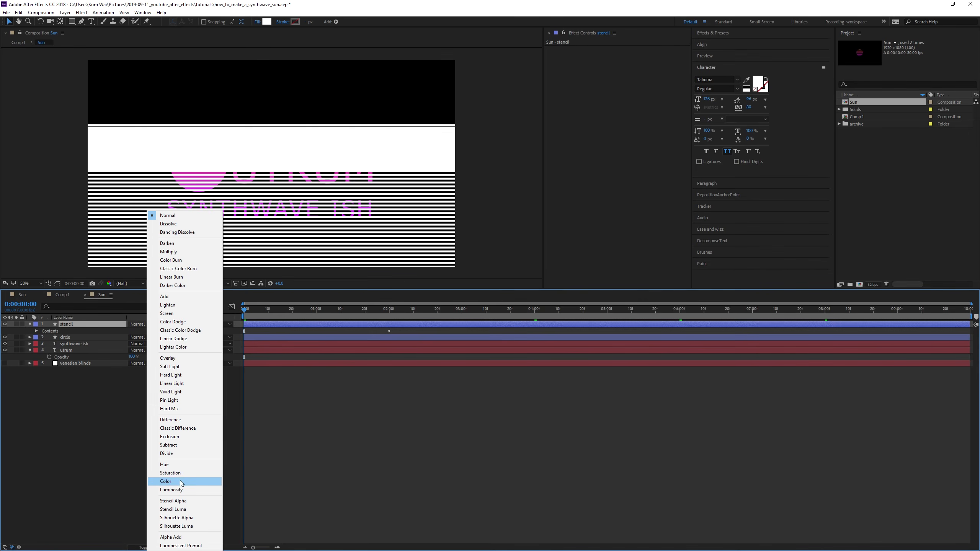
{"action": "left_click", "coordinate": [180, 501]}
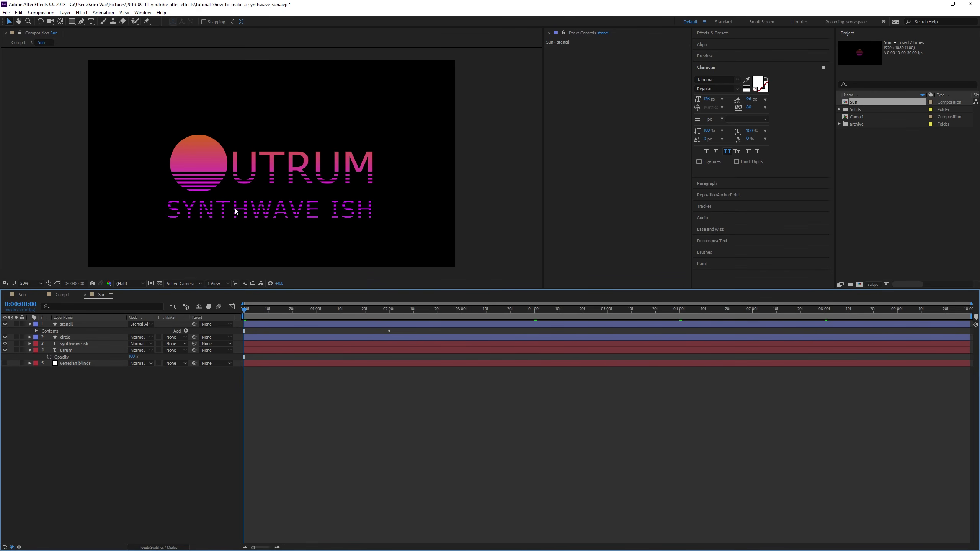
Open Comp 1 and play a preview of the glowing logo animation
{"action": "key", "text": "Tab"}
{"action": "left_click", "coordinate": [182, 443]}
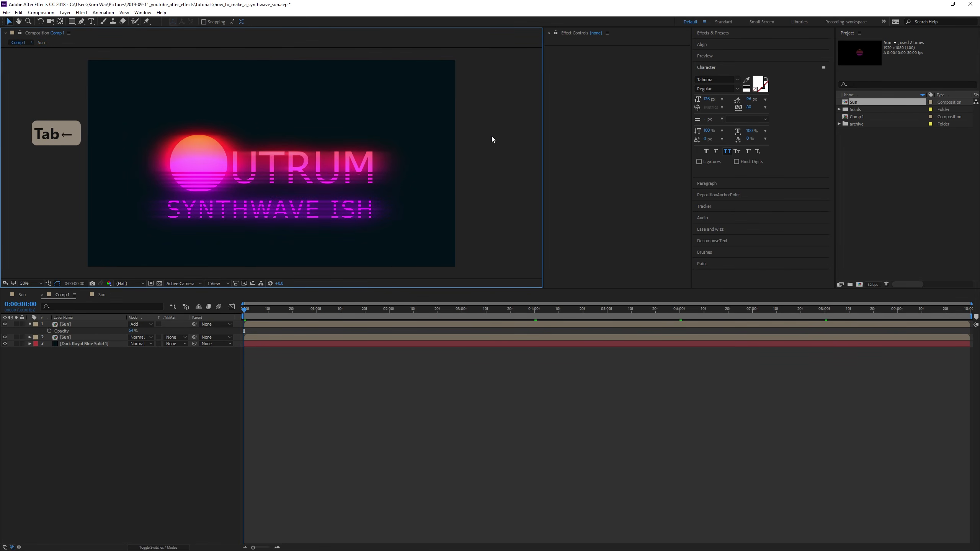
{"action": "left_click", "coordinate": [291, 383]}
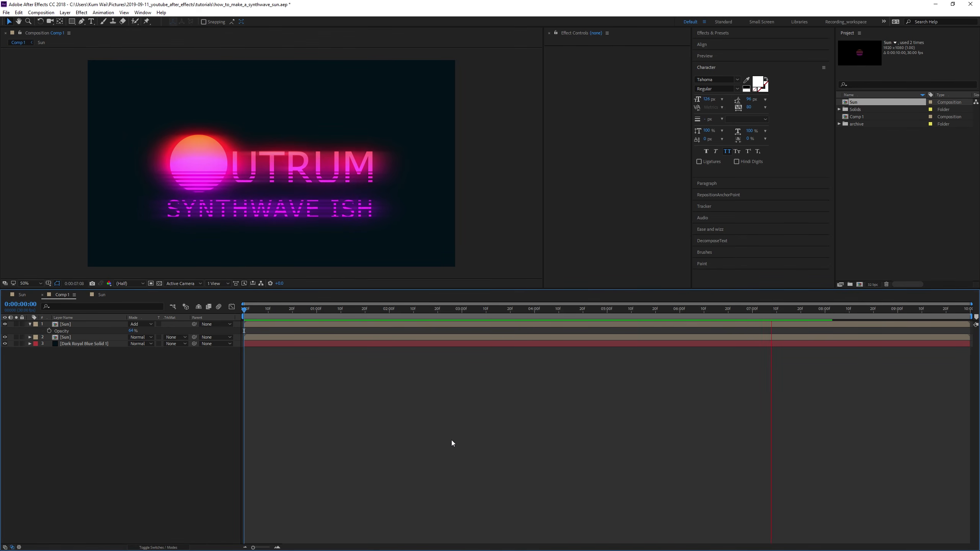
Save the project along with a copy named "how_to_make_a_synthwave_sun copy (CC (13)).aep" in the tutorials folder
{"action": "key", "text": "ctrl+s"}
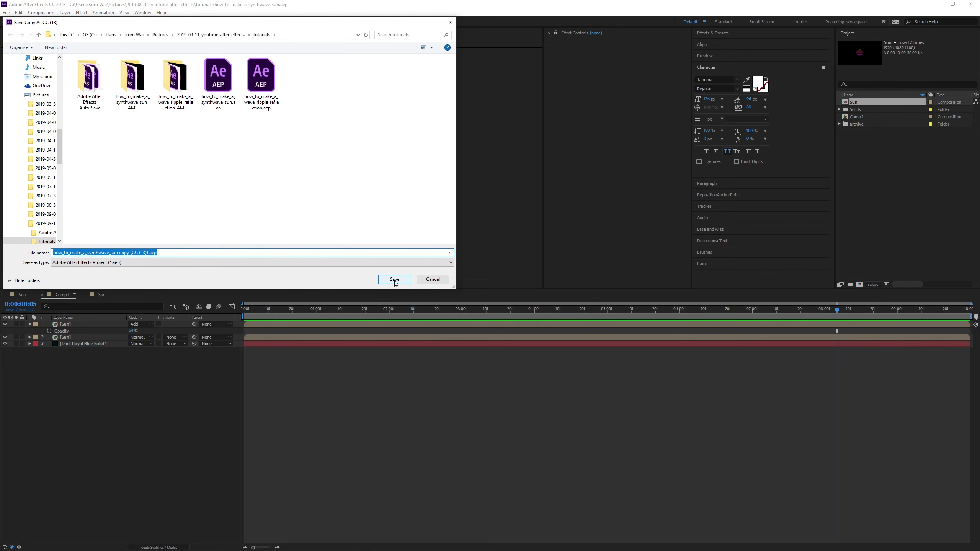
{"action": "left_click", "coordinate": [394, 279]}
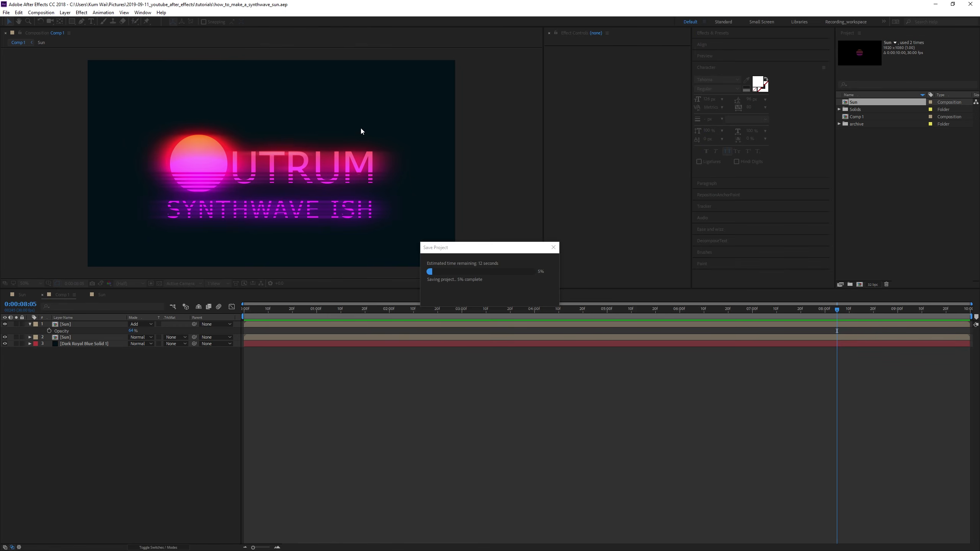